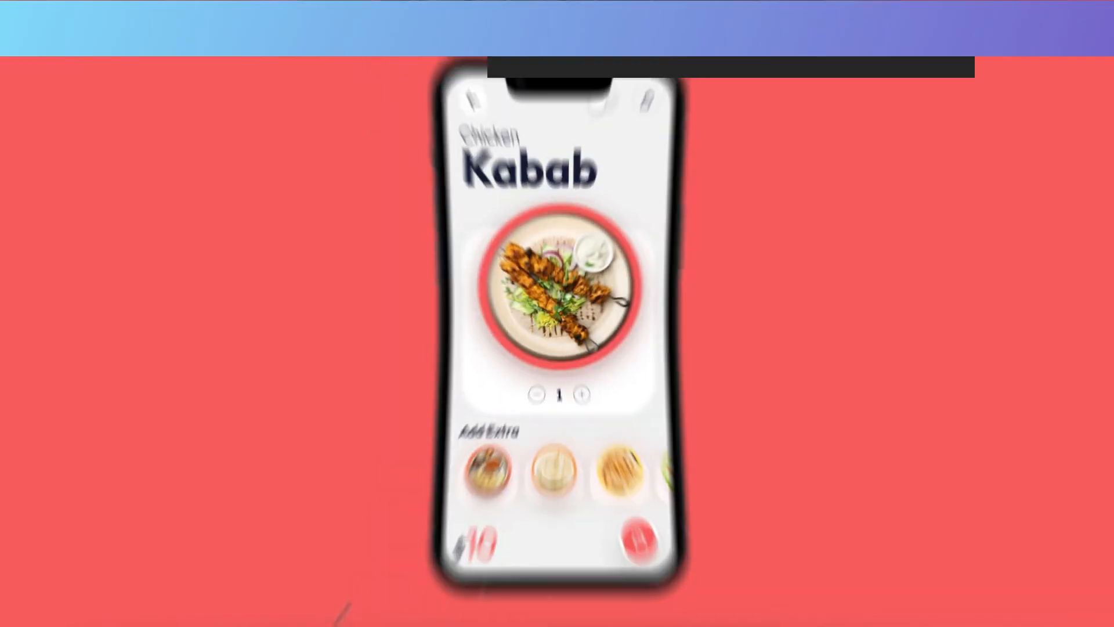
Increase the Chicken Kabab quantity repeatedly from 1 in the running prototype to test the price calculation.
click(580, 390)
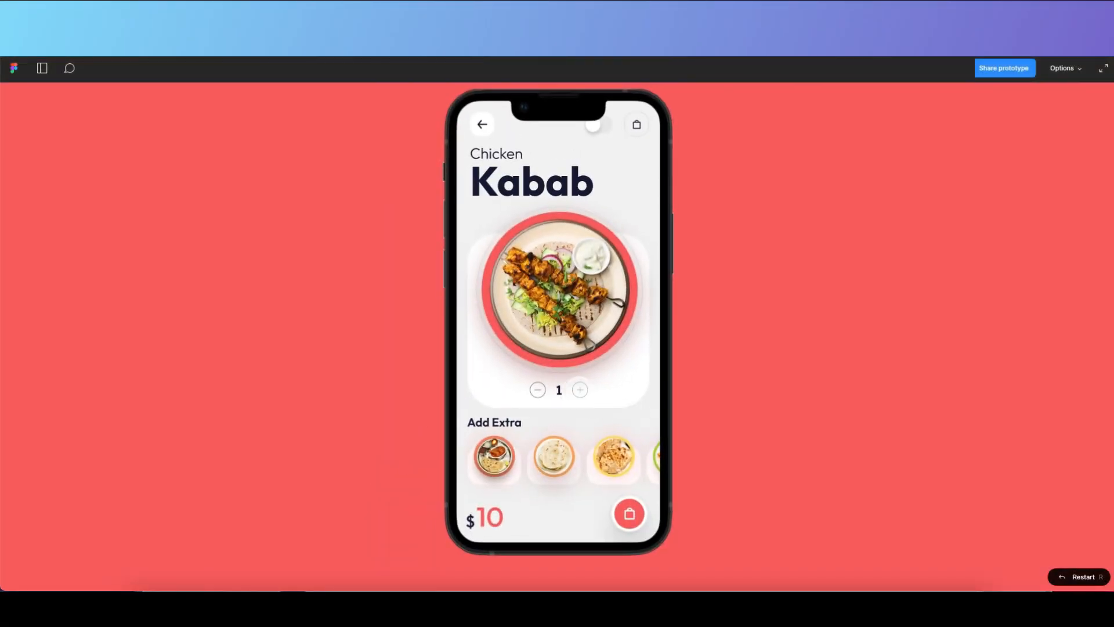
click(580, 389)
click(580, 389)
click(580, 389)
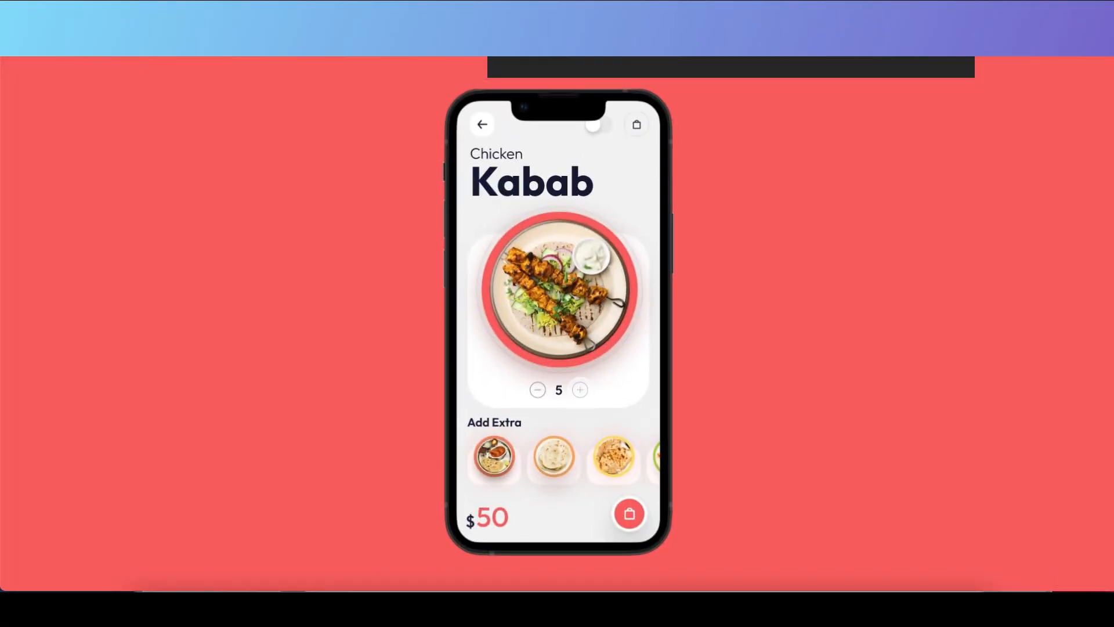
click(580, 389)
click(581, 389)
click(580, 390)
click(580, 390)
click(580, 389)
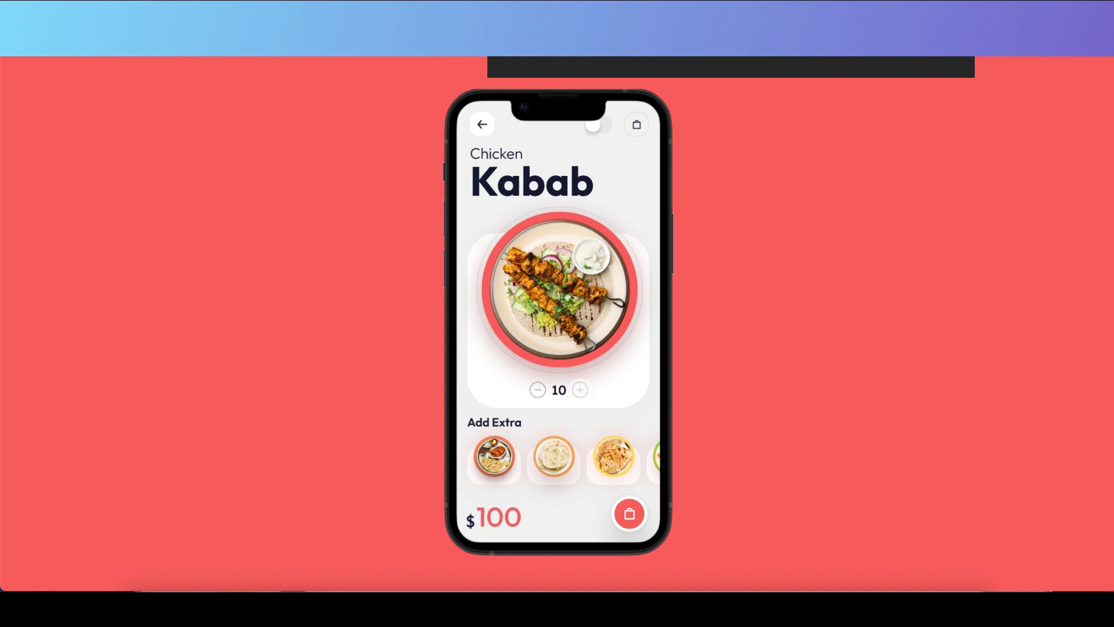
click(580, 389)
click(581, 389)
click(580, 389)
click(580, 389)
click(580, 389)
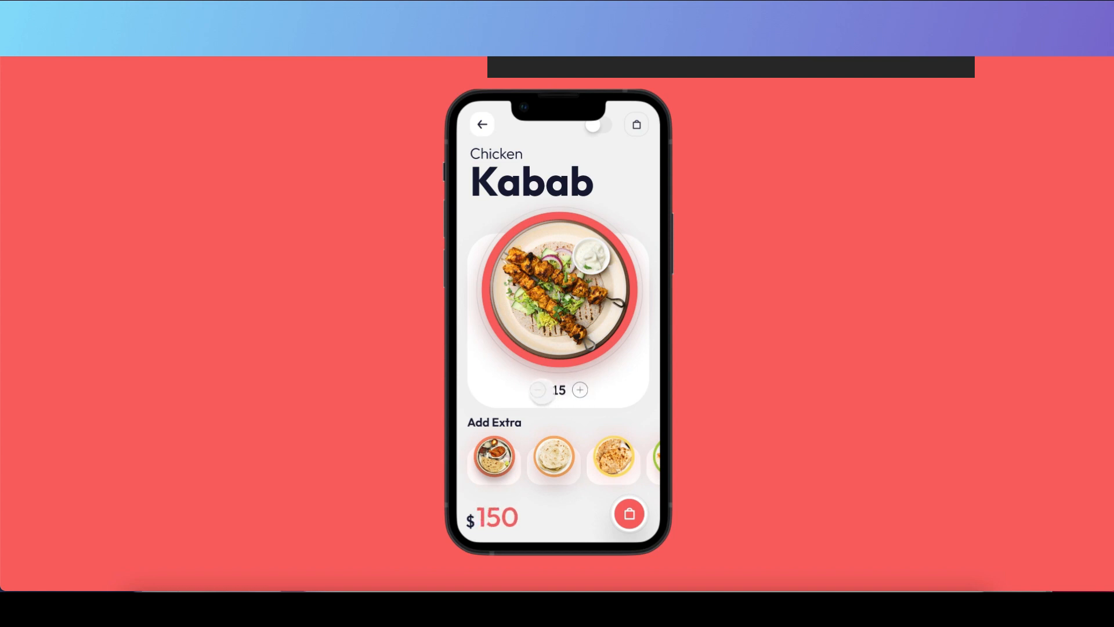
click(580, 389)
double_click(580, 390)
double_click(580, 390)
Decrease the Chicken Kabab quantity repeatedly, past 8, in the running prototype to test the subtraction.
double_click(538, 389)
click(537, 389)
click(537, 389)
click(538, 389)
double_click(537, 389)
double_click(537, 389)
double_click(537, 389)
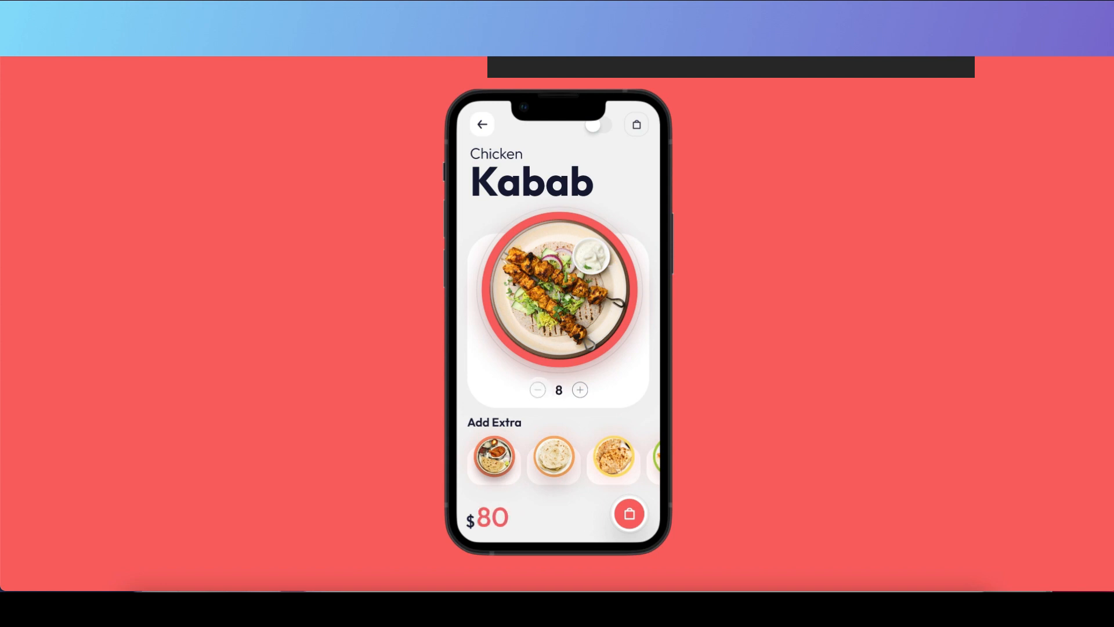
double_click(538, 390)
double_click(537, 389)
double_click(537, 389)
double_click(538, 389)
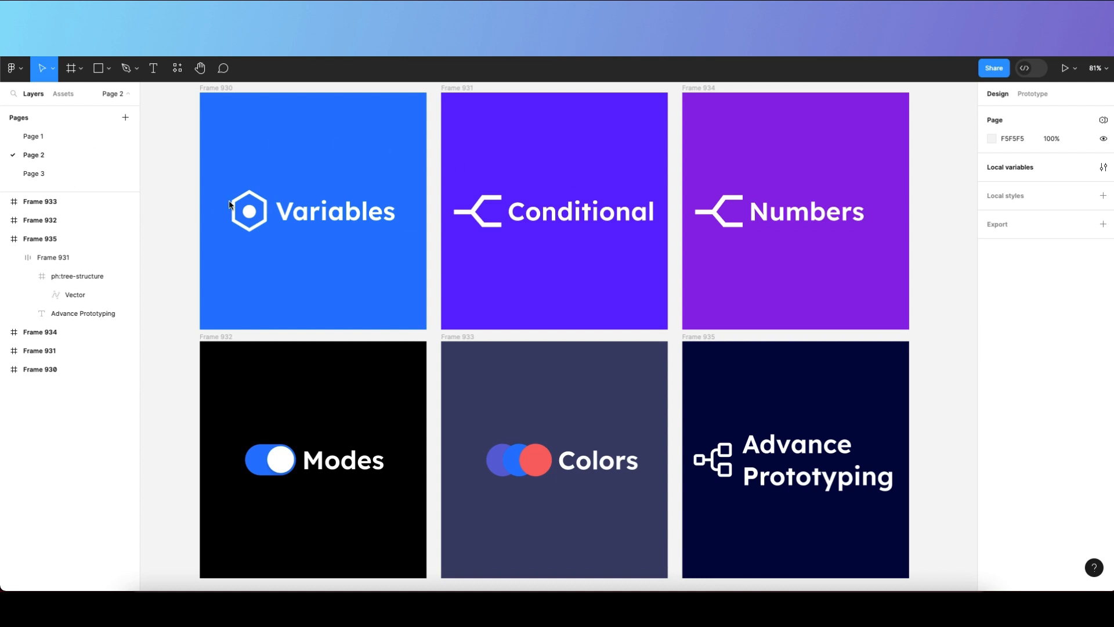
Open Page 3 and place a floating prototype preview of the food app frame beside the design.
click(66, 175)
click(602, 184)
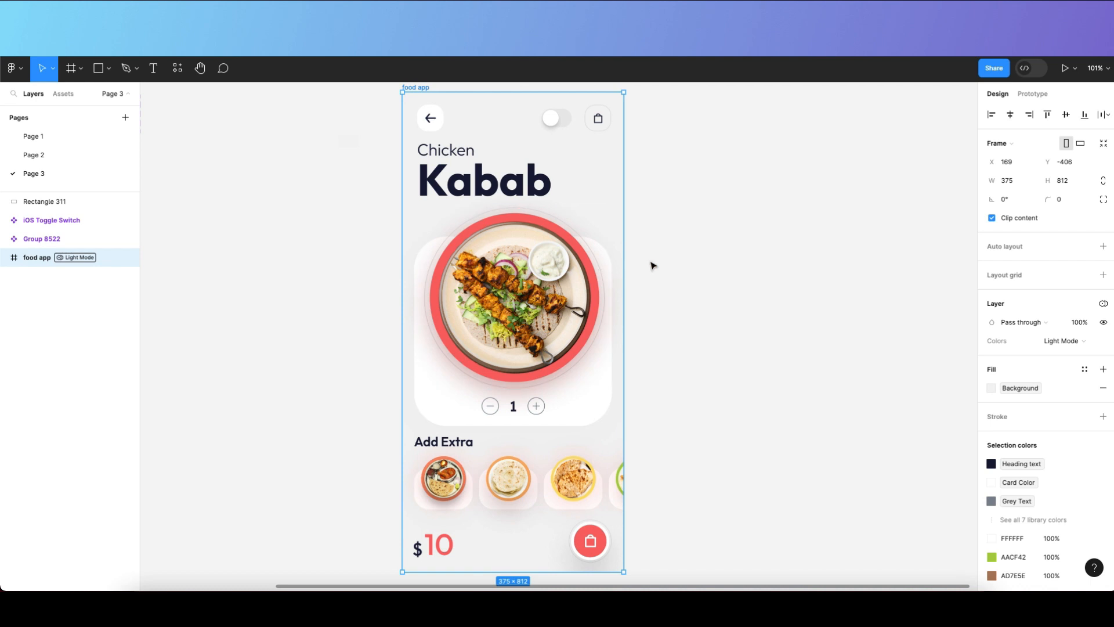
key(shift+space)
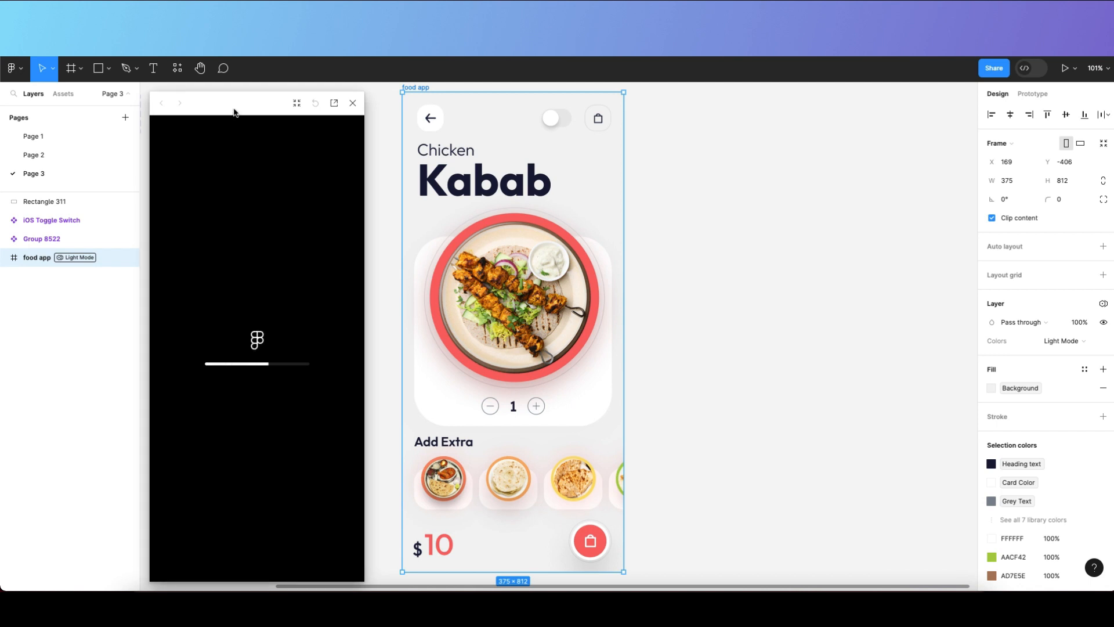
drag(236, 108, 732, 130)
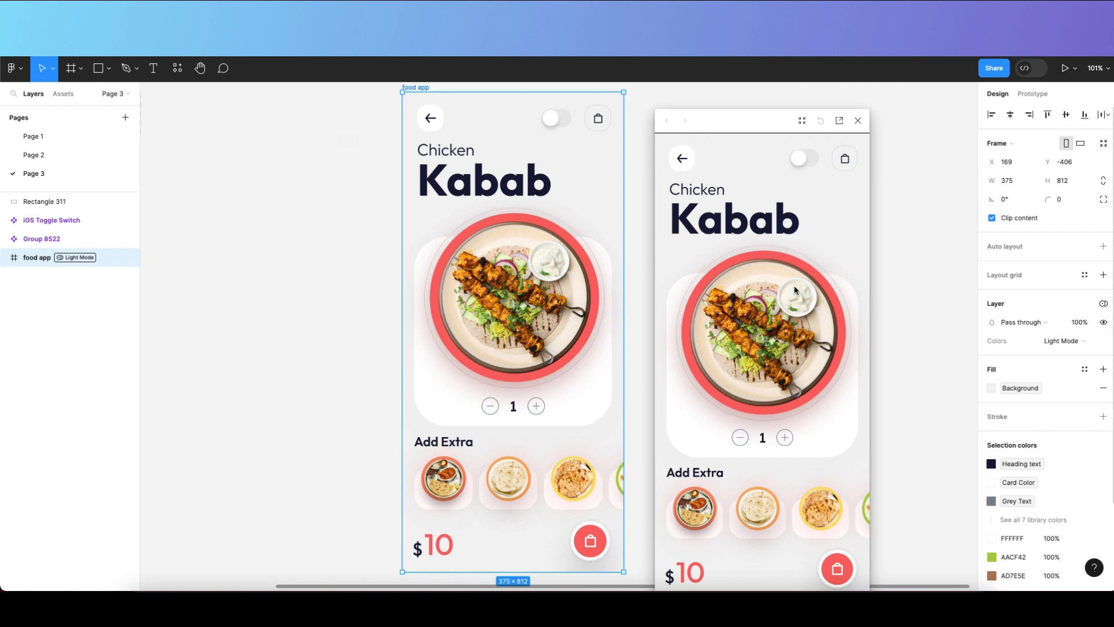
drag(757, 123, 769, 118)
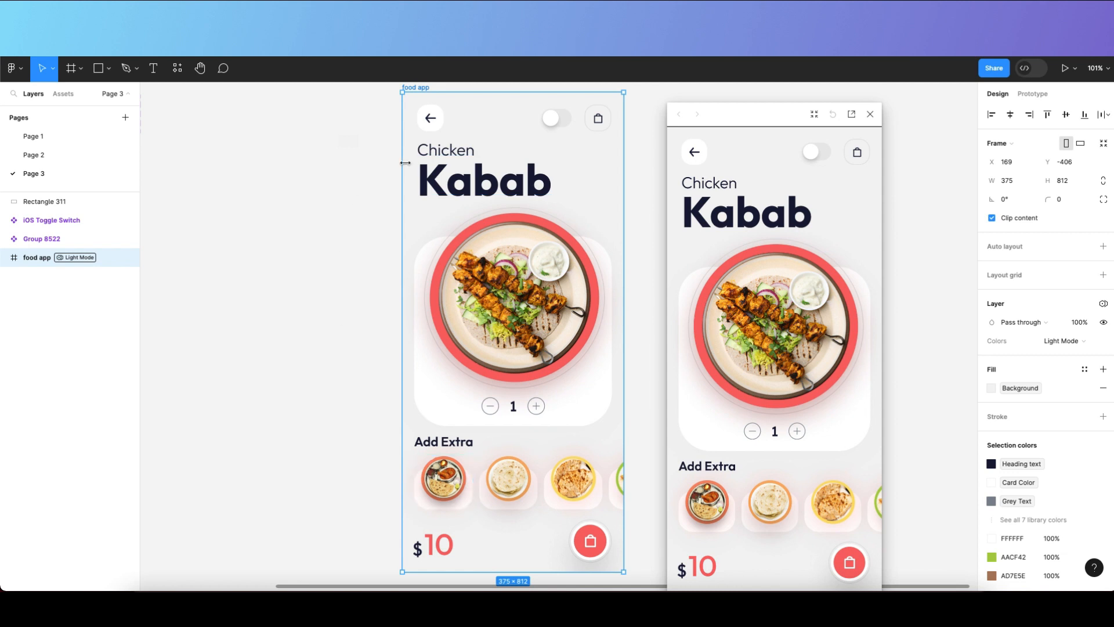
click(871, 115)
key(shift+space)
drag(752, 114, 746, 105)
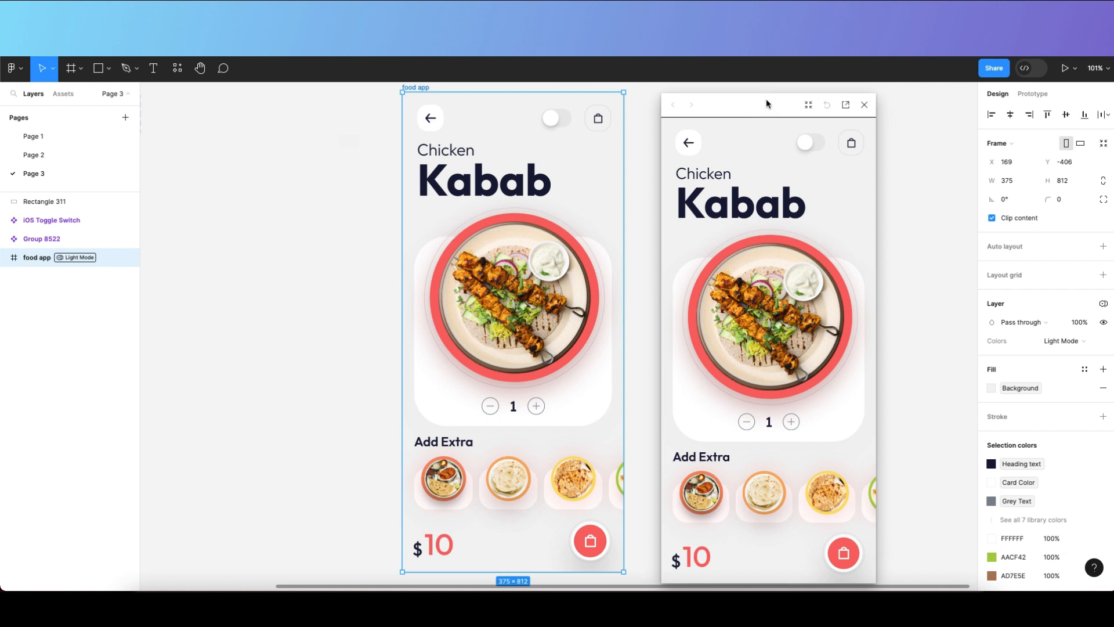
drag(775, 109, 779, 102)
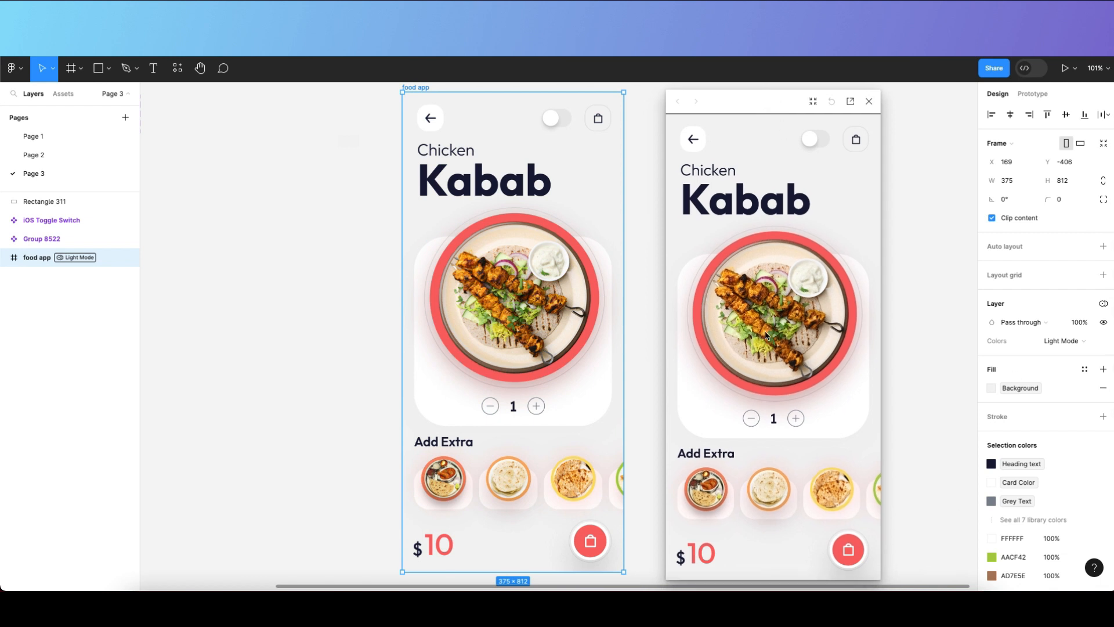
View the topic frames on Page 2, return to Page 3 and reopen the food app preview.
click(42, 156)
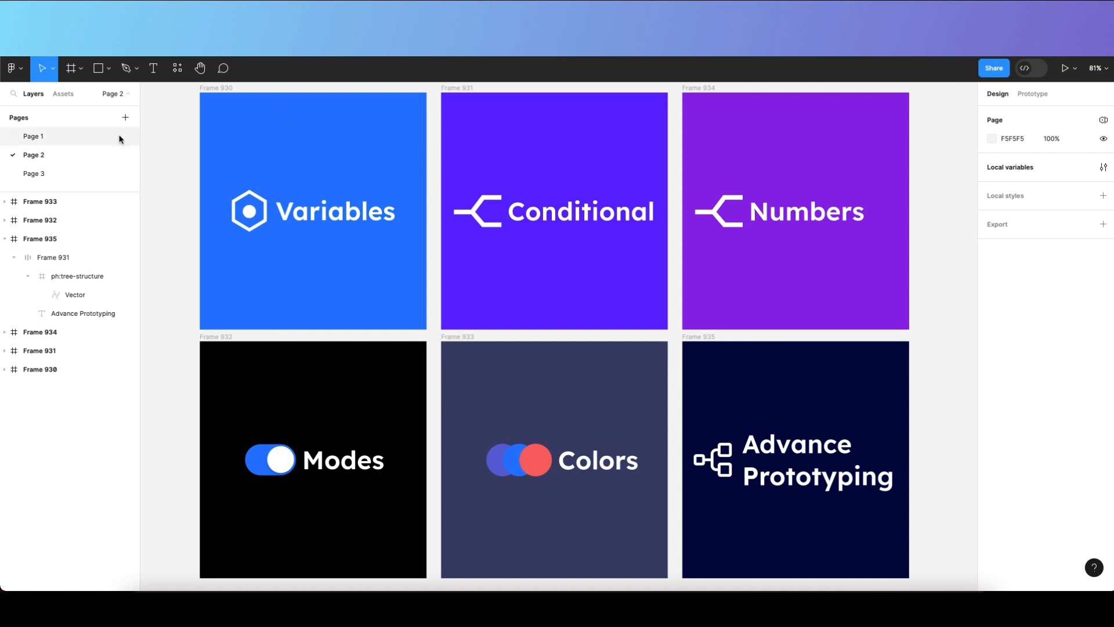
click(112, 173)
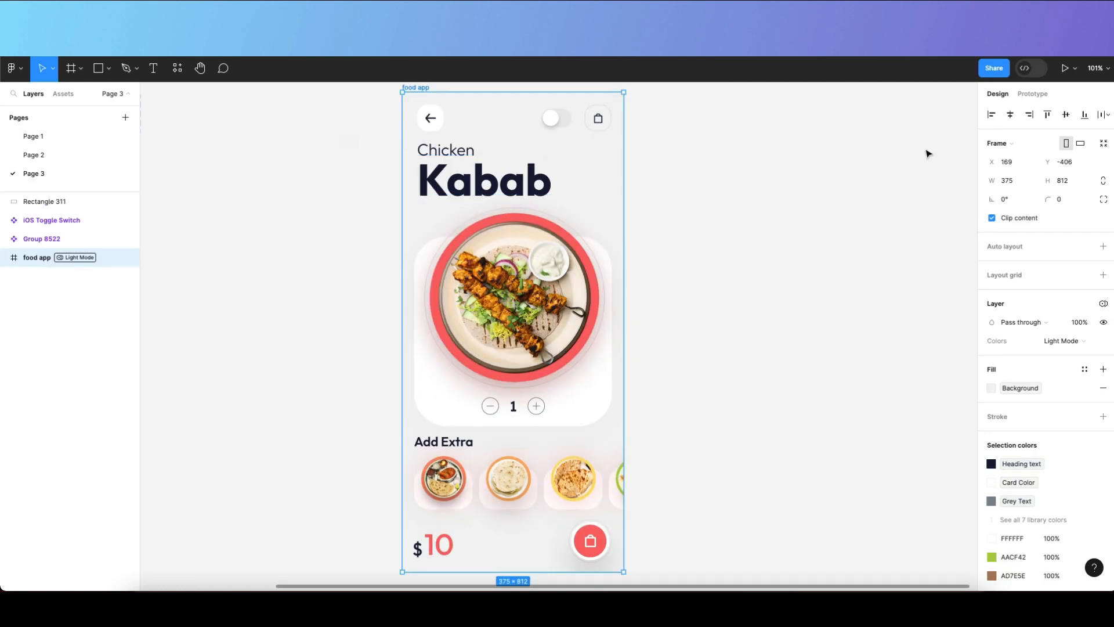
key(shift+space)
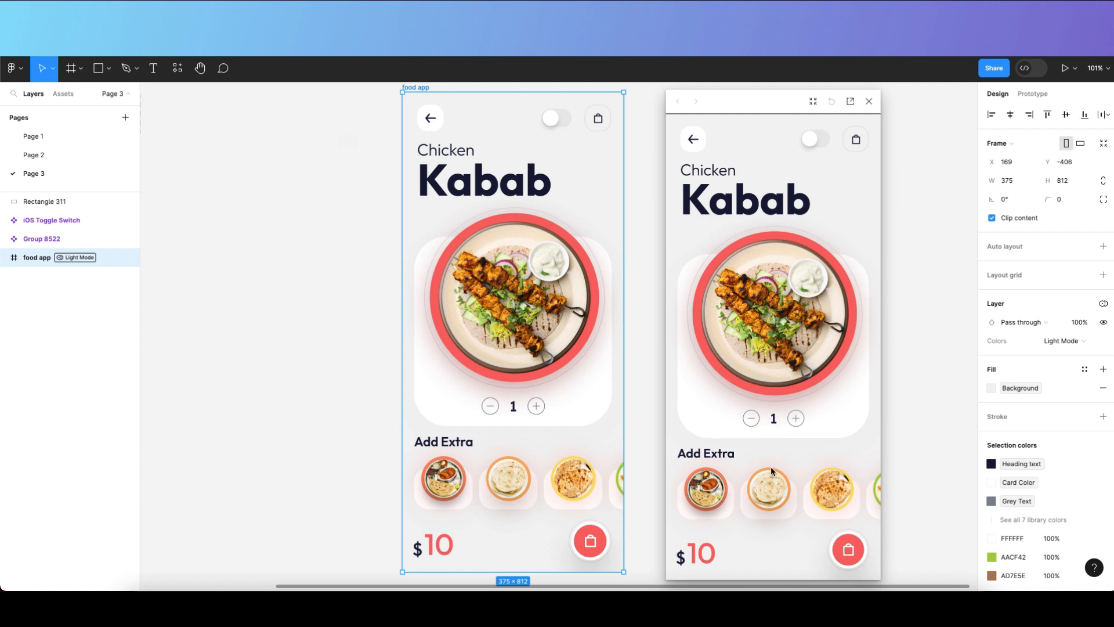
Test the counter in the preview by raising the kabab quantity to 3 and lowering it to 0.
click(797, 418)
click(797, 418)
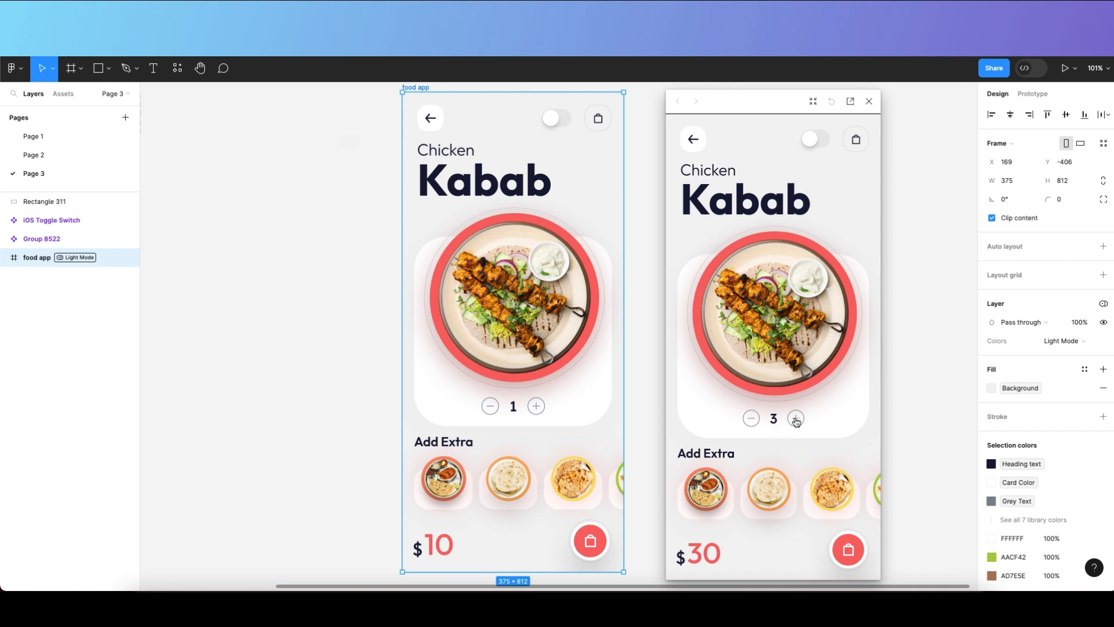
click(750, 418)
click(750, 418)
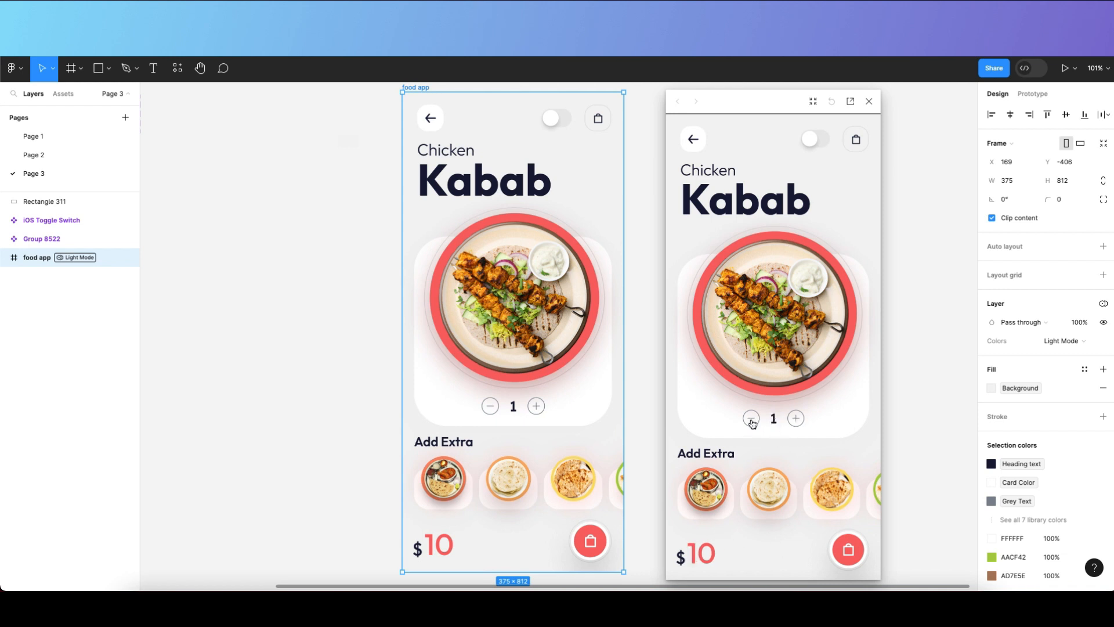
click(751, 418)
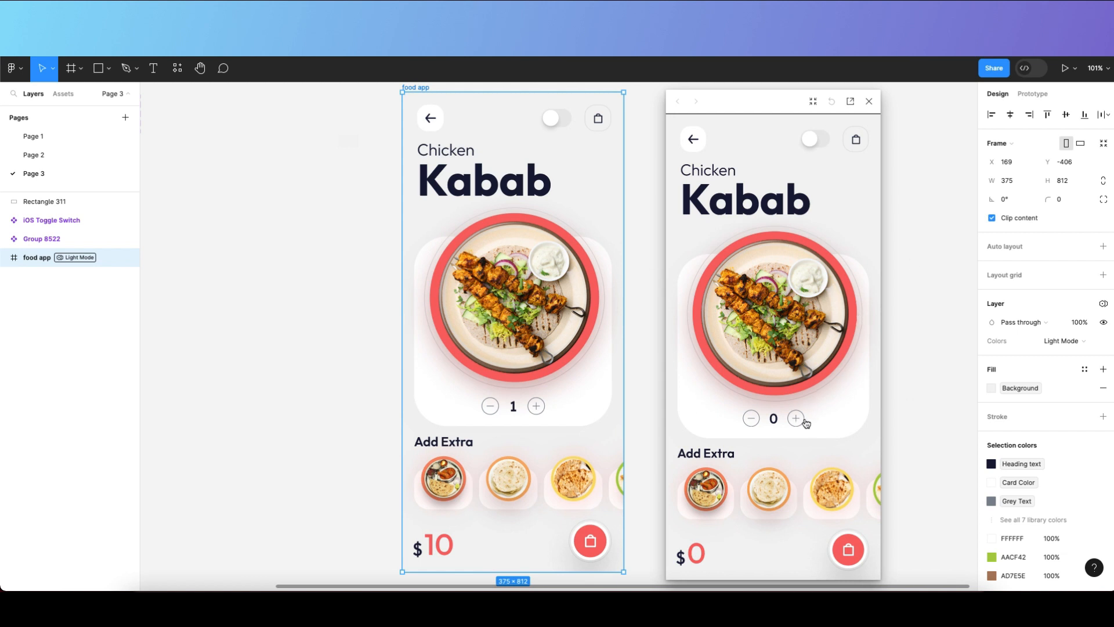
Raise the kabab quantity in the preview from 0 to 14 to test the price multiplication.
click(795, 418)
click(797, 418)
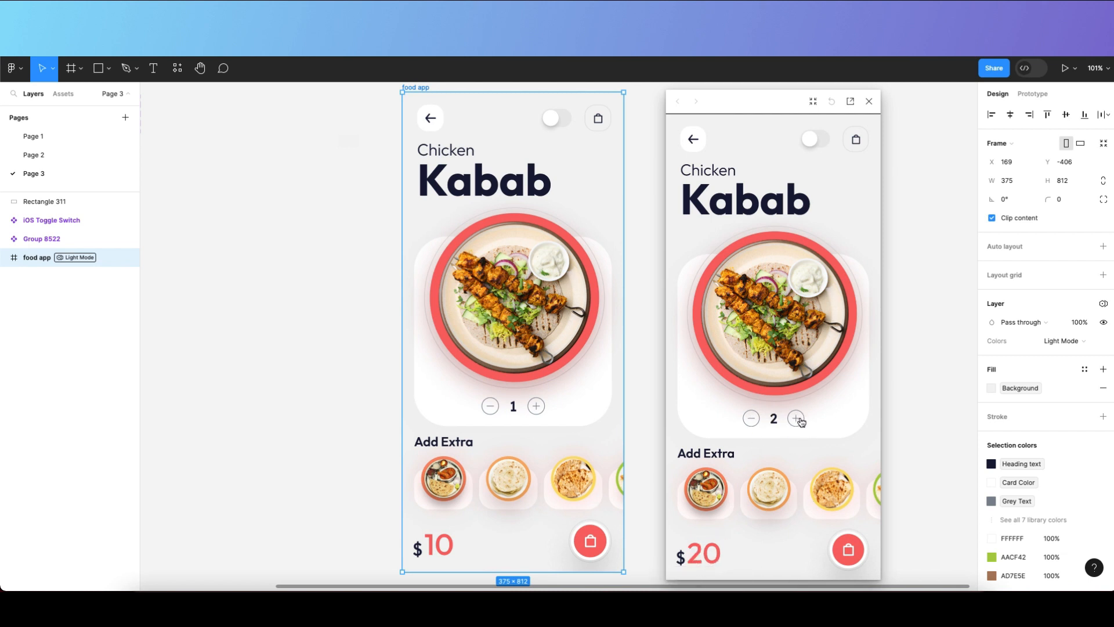
click(797, 419)
click(798, 423)
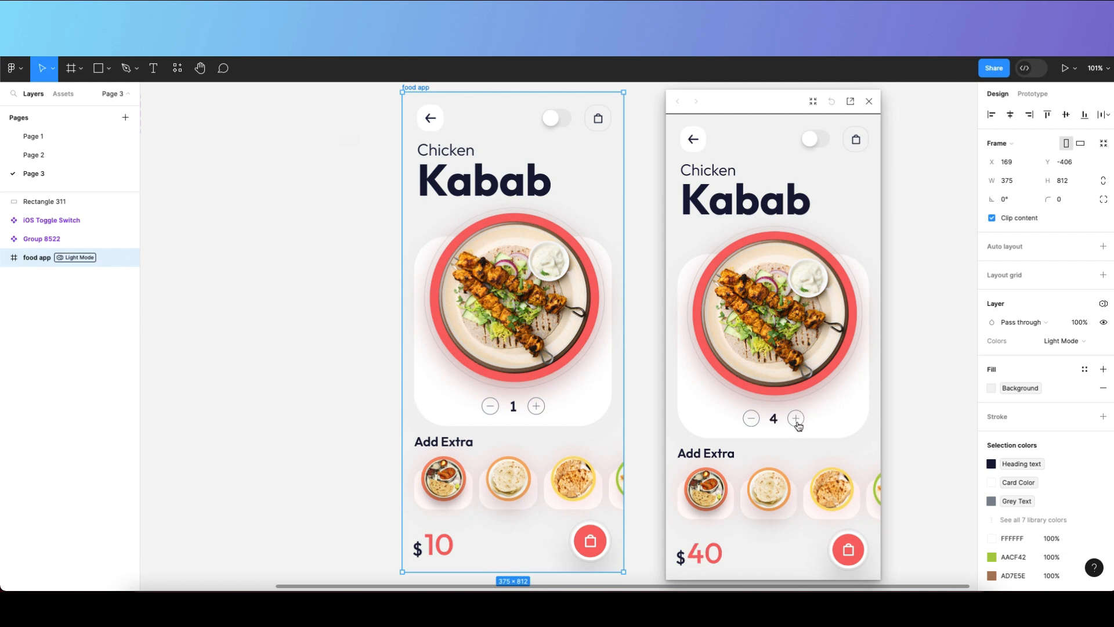
click(797, 420)
click(797, 420)
click(797, 420)
click(797, 420)
click(797, 420)
click(798, 420)
click(798, 420)
click(797, 421)
click(797, 421)
click(797, 421)
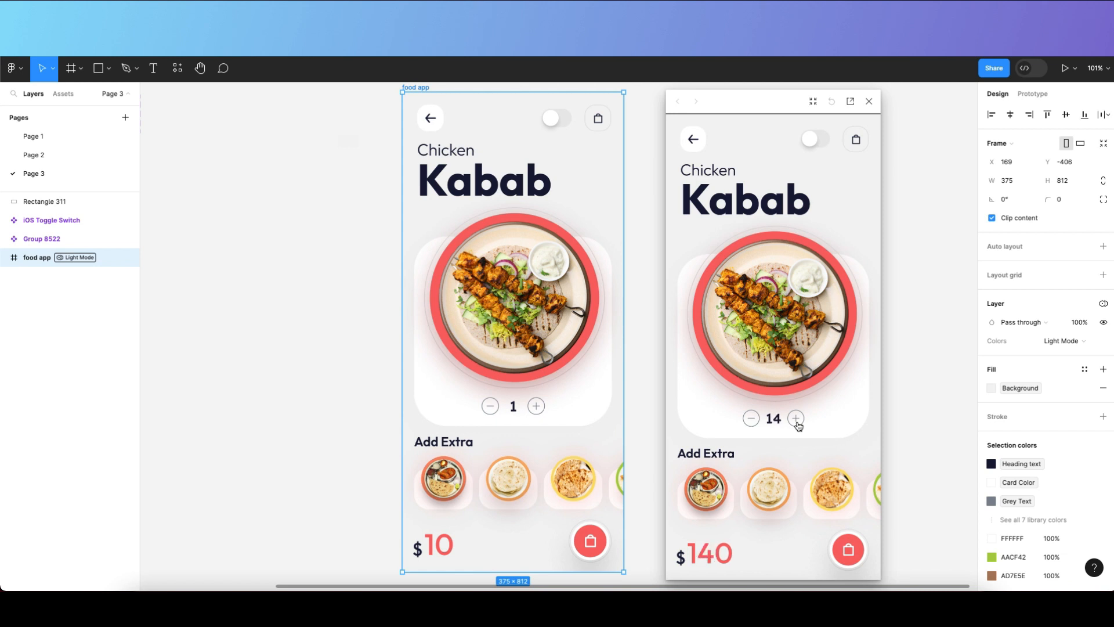
Raise the kabab quantity in the preview above 20 and lower it to 19.
click(797, 421)
click(797, 422)
click(797, 421)
click(798, 421)
click(797, 419)
click(796, 418)
click(797, 419)
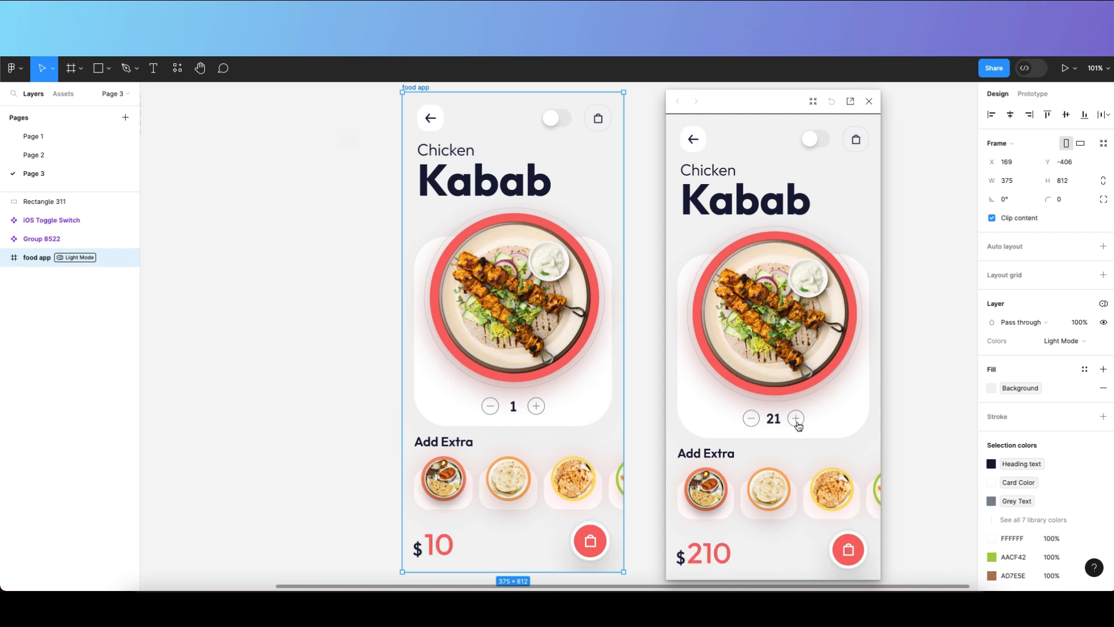
click(797, 419)
click(750, 418)
click(750, 418)
click(750, 418)
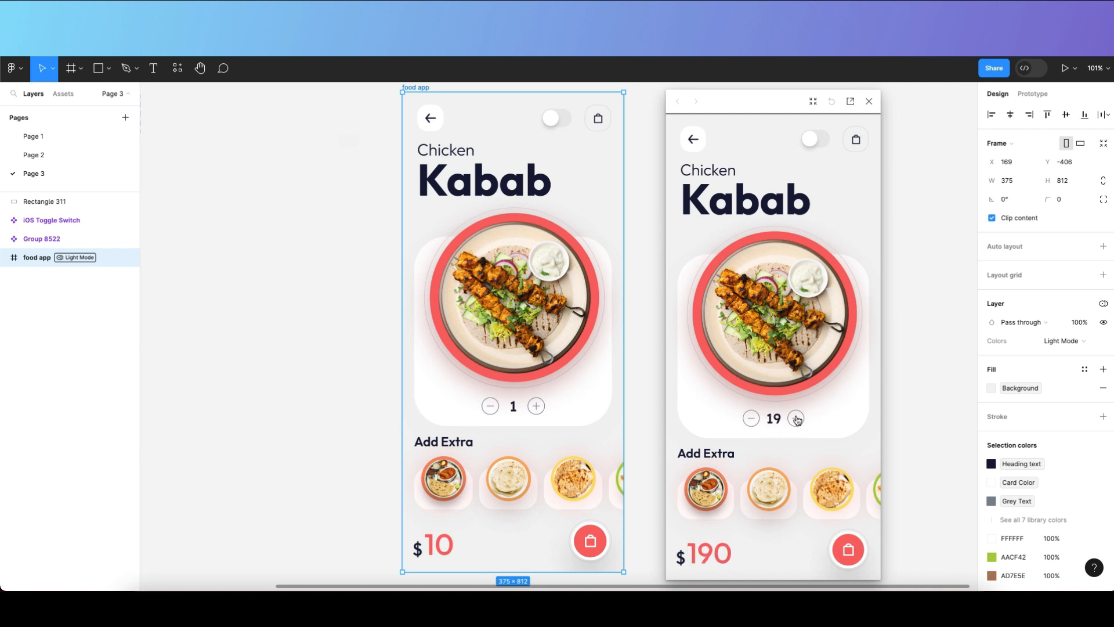
Raise the kabab quantity in the preview to 27 and lower it to 18.
triple_click(796, 419)
double_click(797, 418)
triple_click(796, 419)
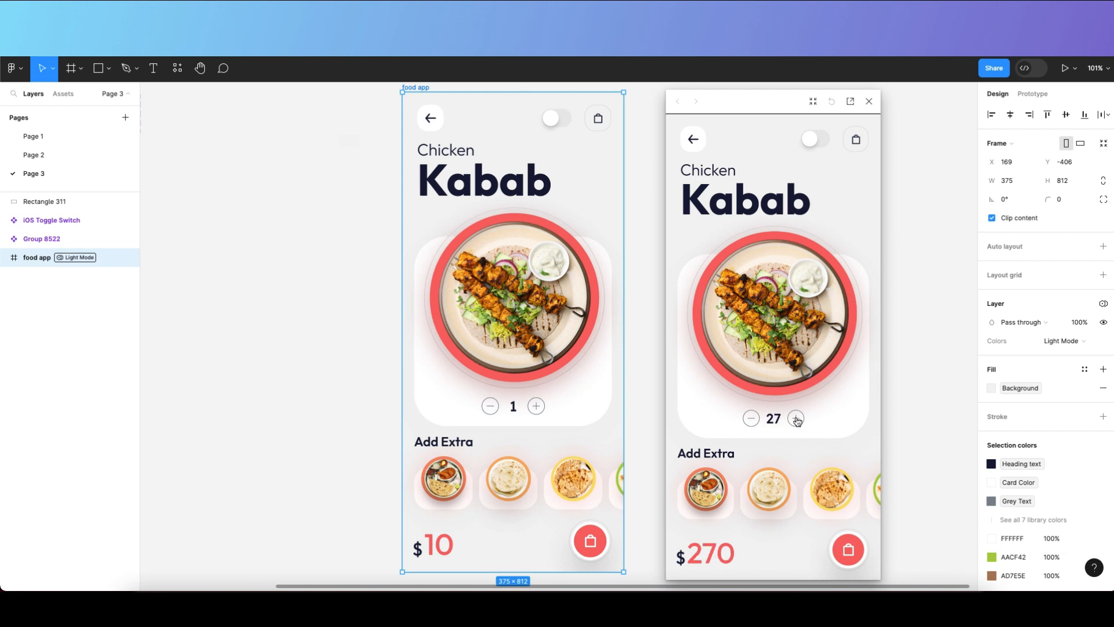
triple_click(751, 418)
double_click(750, 418)
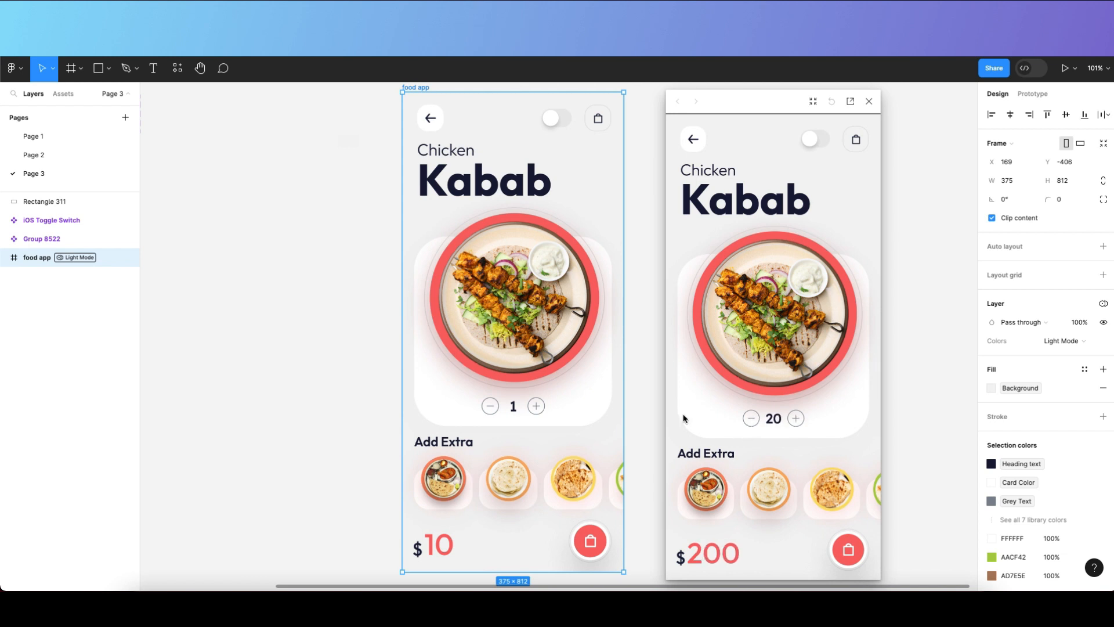
click(751, 419)
click(751, 418)
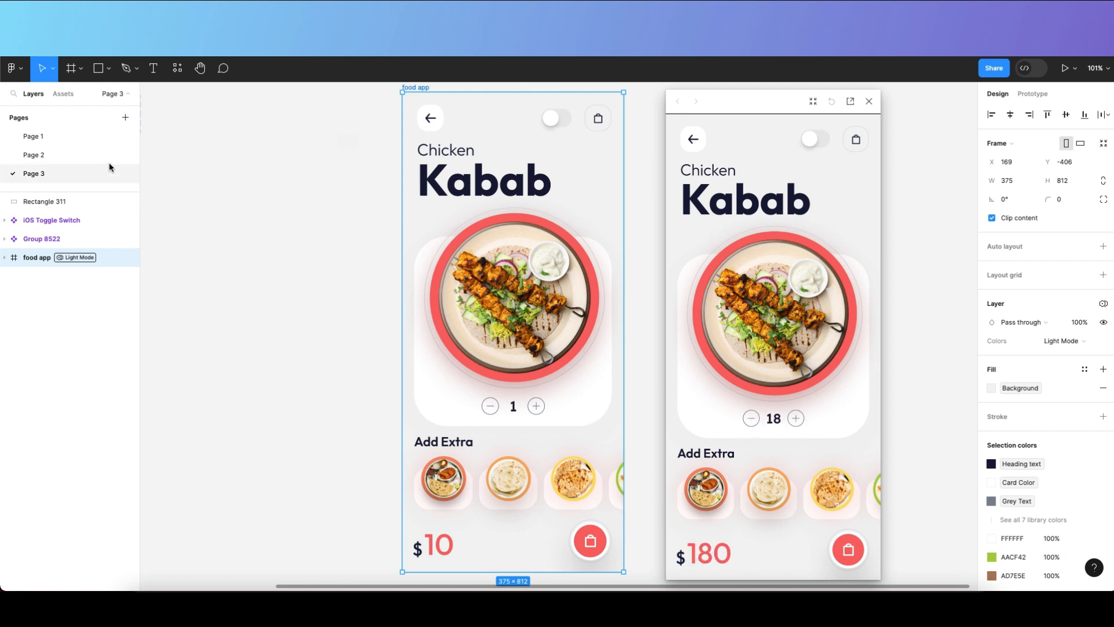
Look at the Numbers frame on Page 2, return to Page 3 and preview the food app frame again.
click(131, 156)
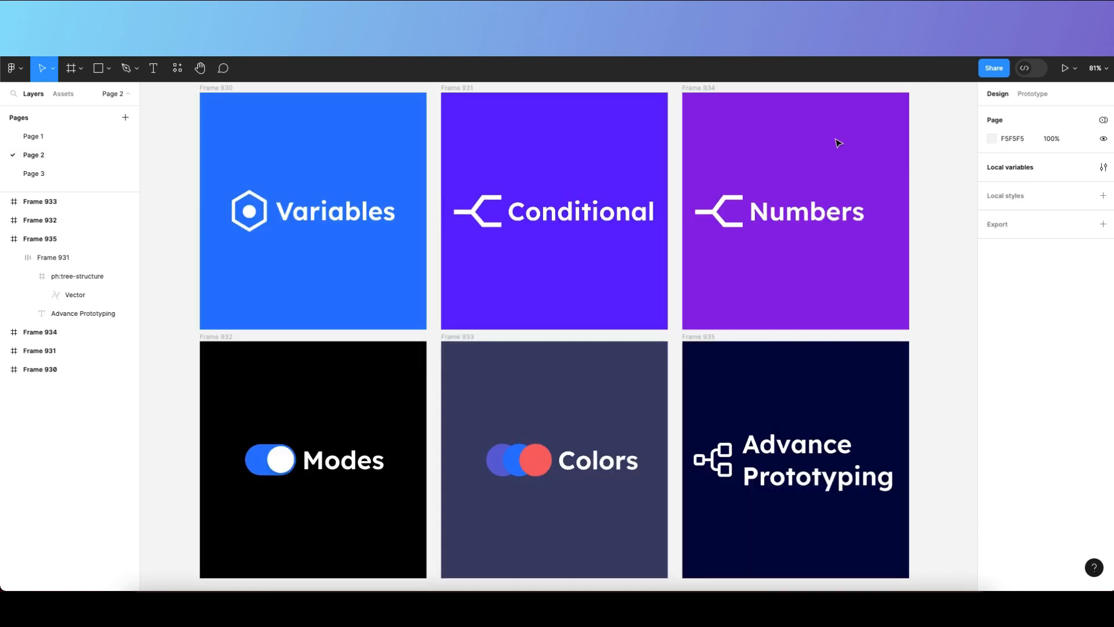
click(719, 98)
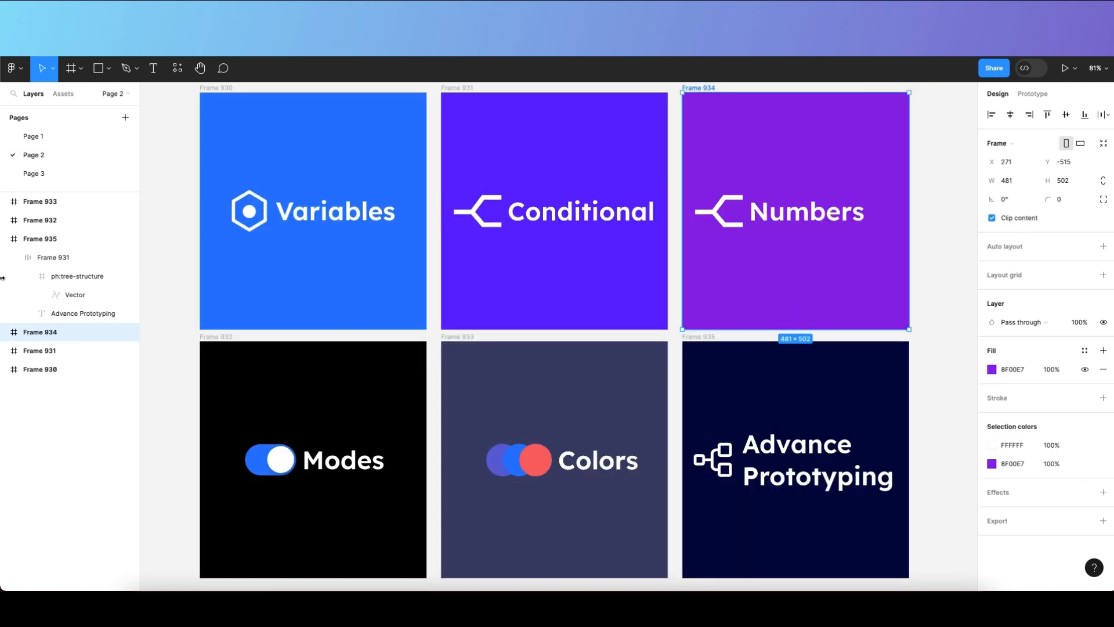
click(96, 176)
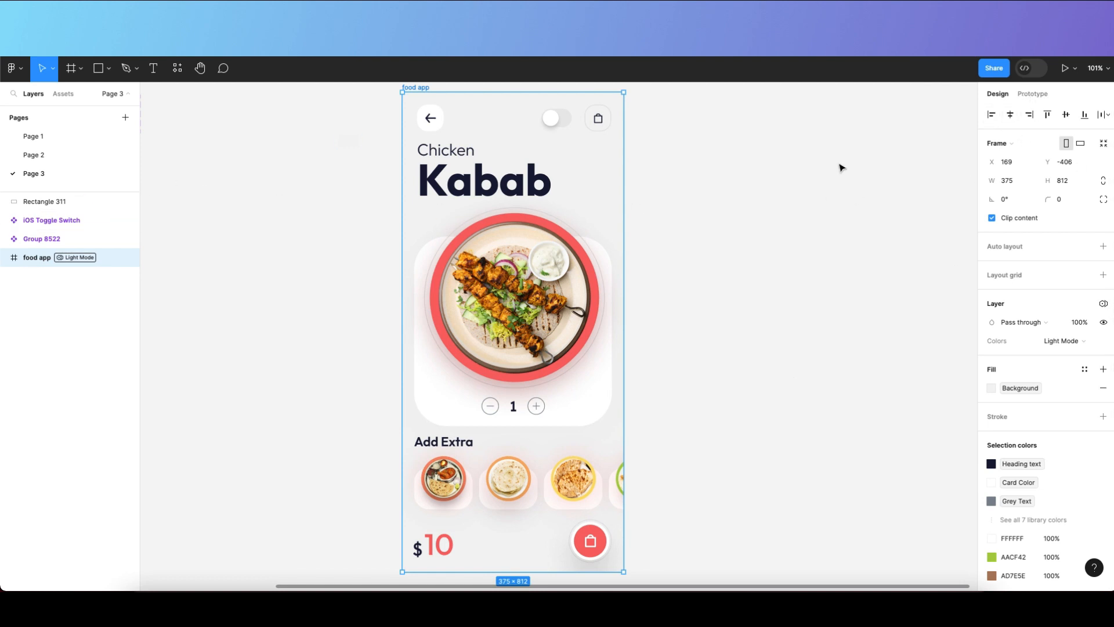
key(shift+space)
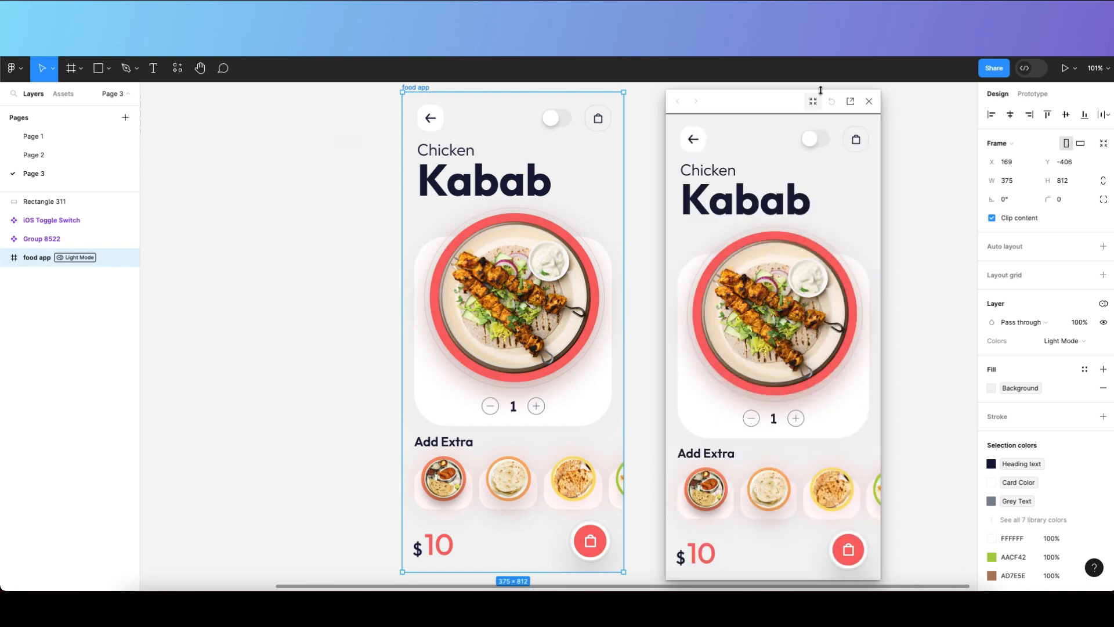
Raise the kabab quantity in the preview from 1 to 13 while checking the total price.
click(795, 415)
click(795, 416)
click(795, 415)
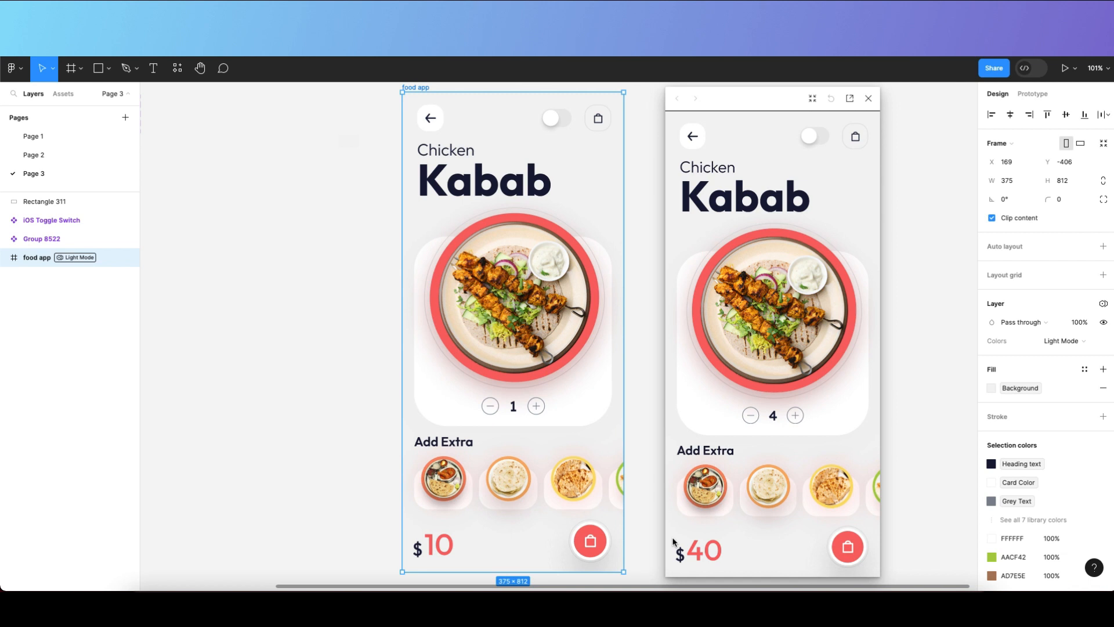
click(794, 415)
click(795, 415)
click(795, 416)
click(795, 415)
click(795, 415)
click(795, 416)
click(795, 415)
click(795, 415)
click(795, 415)
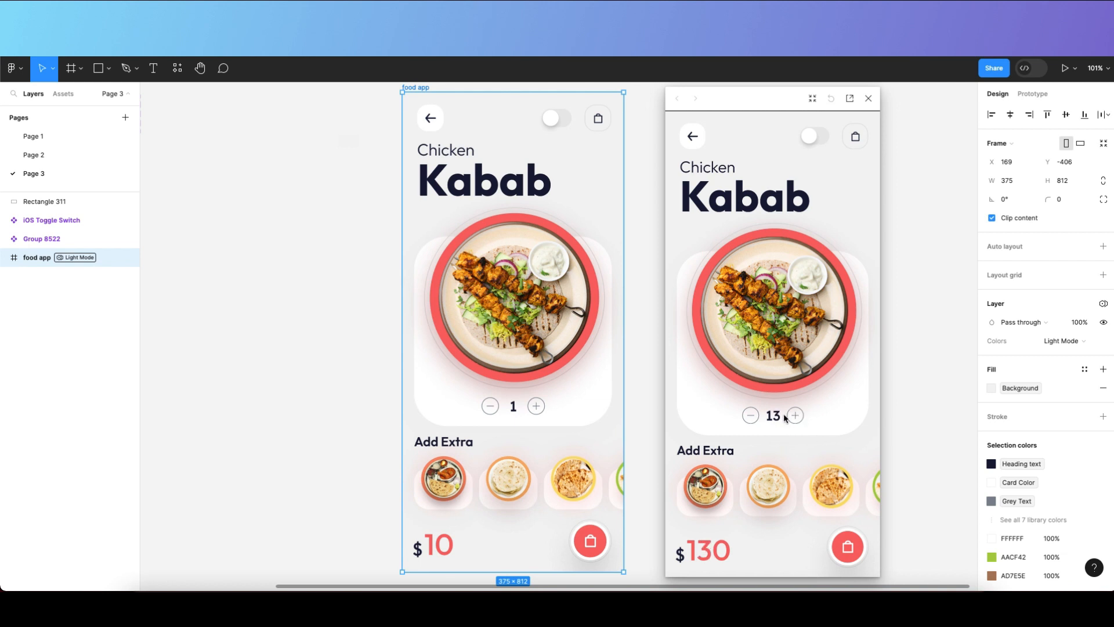
Lower the kabab quantity in the preview to 11 and close the preview.
click(750, 416)
click(750, 415)
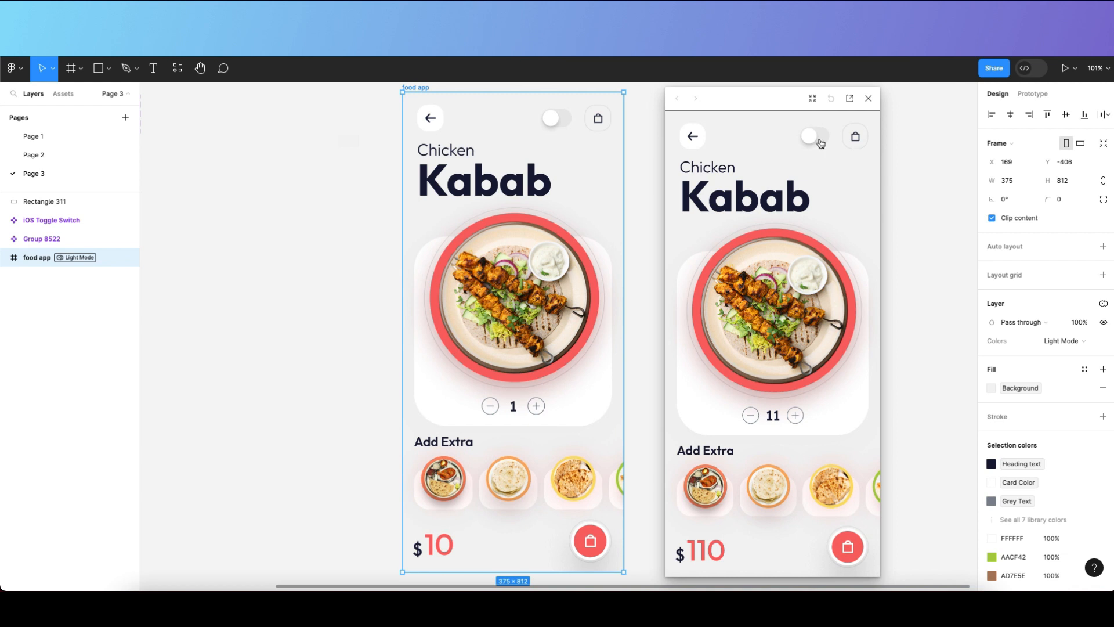
click(868, 98)
Close the preview and switch the food app frame's Colors variable mode to Dark Mode.
click(763, 211)
click(594, 199)
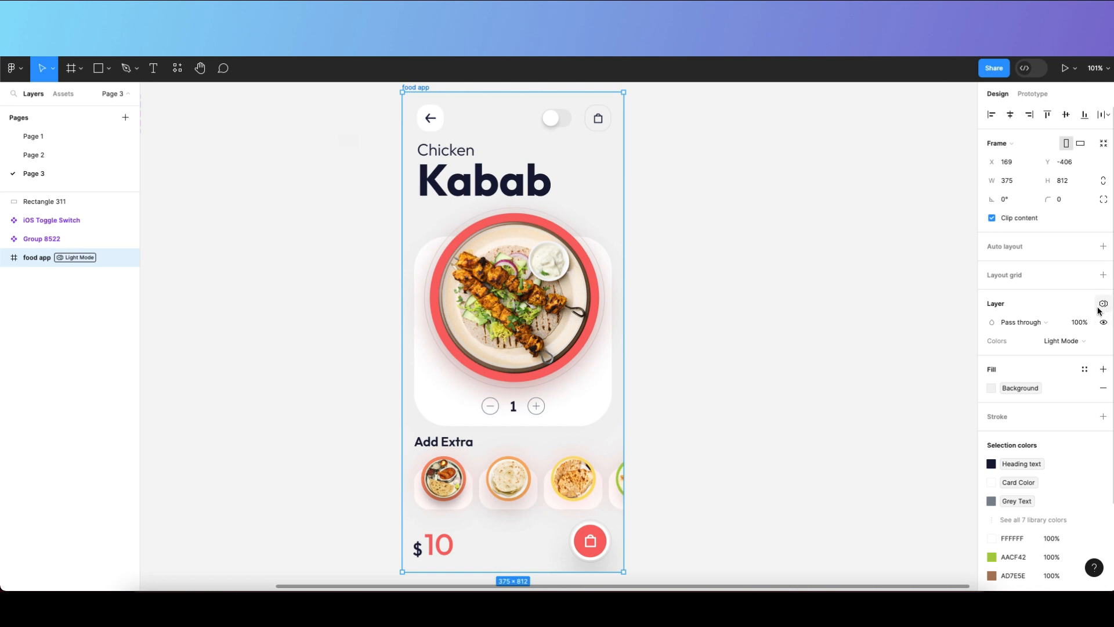
click(1101, 306)
mouse_move(1054, 345)
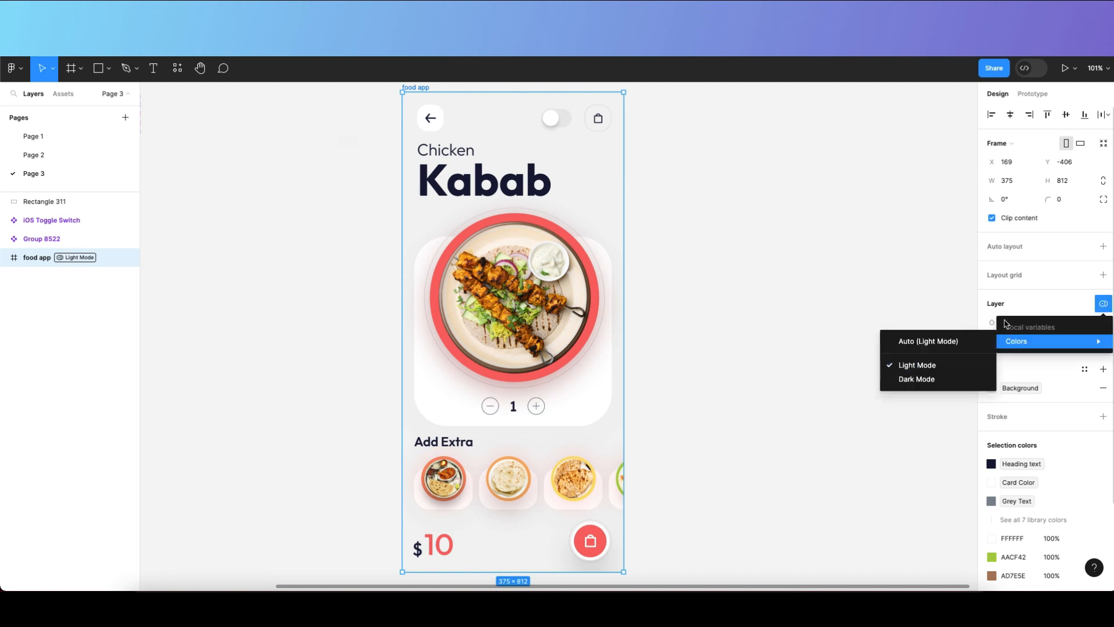
click(1056, 300)
click(1107, 302)
click(944, 378)
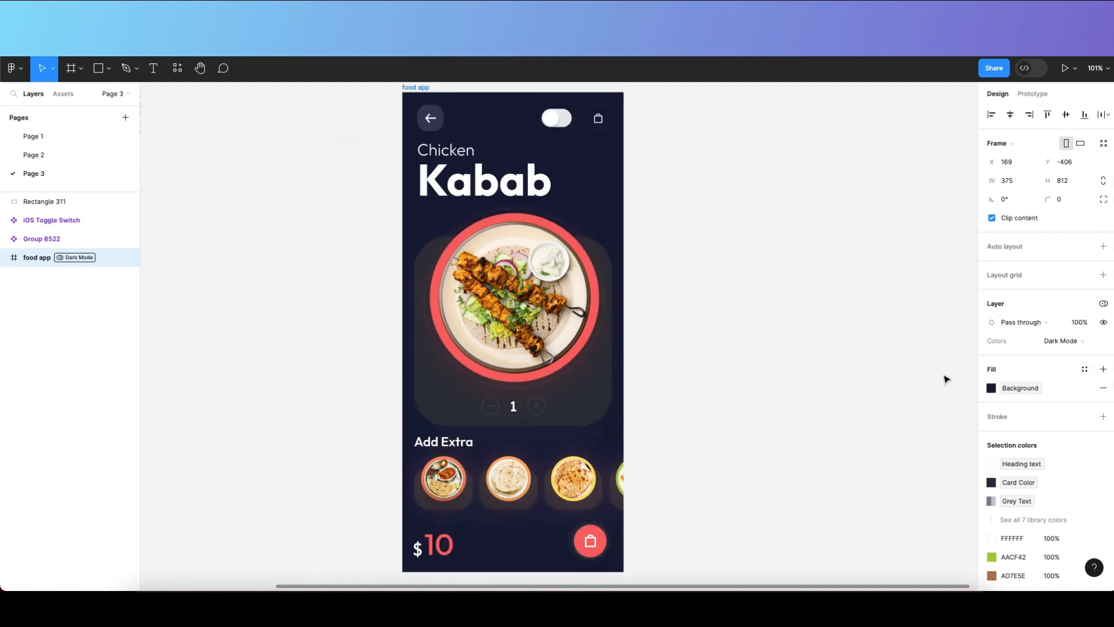
Switch the food app frame's Colors variable mode back to Light Mode.
click(1103, 303)
mouse_move(1021, 343)
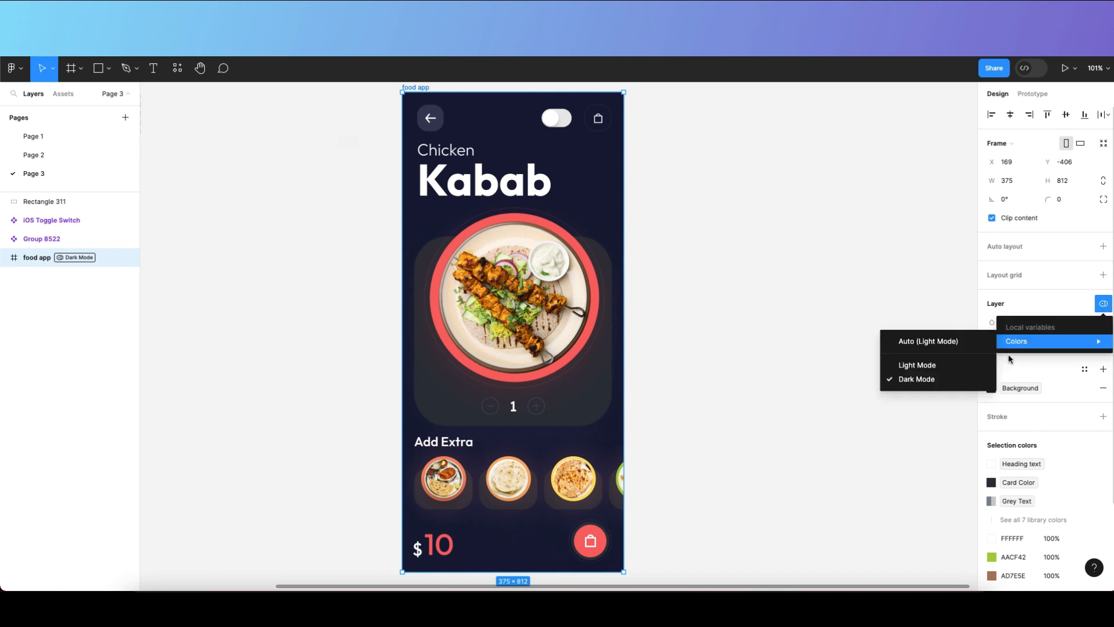
click(933, 364)
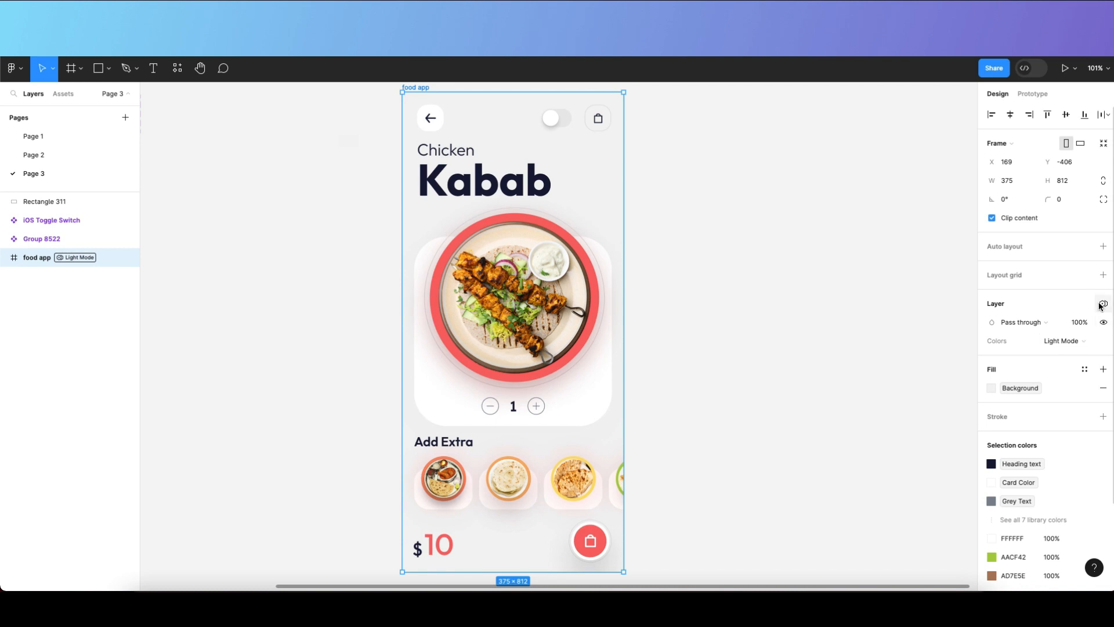
click(663, 283)
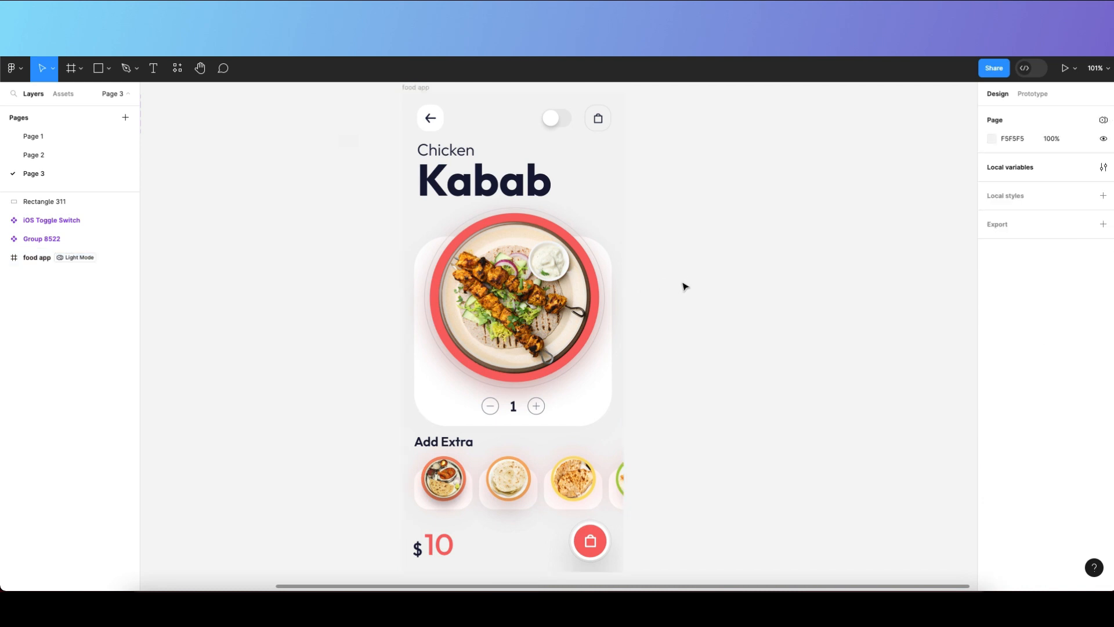
drag(666, 183, 608, 189)
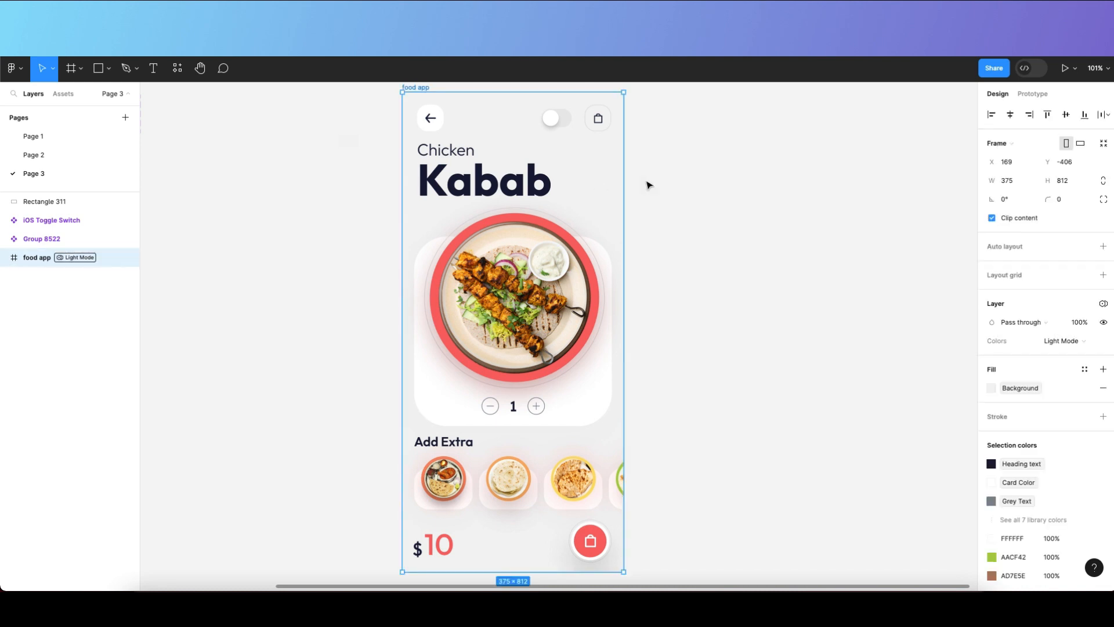
click(700, 191)
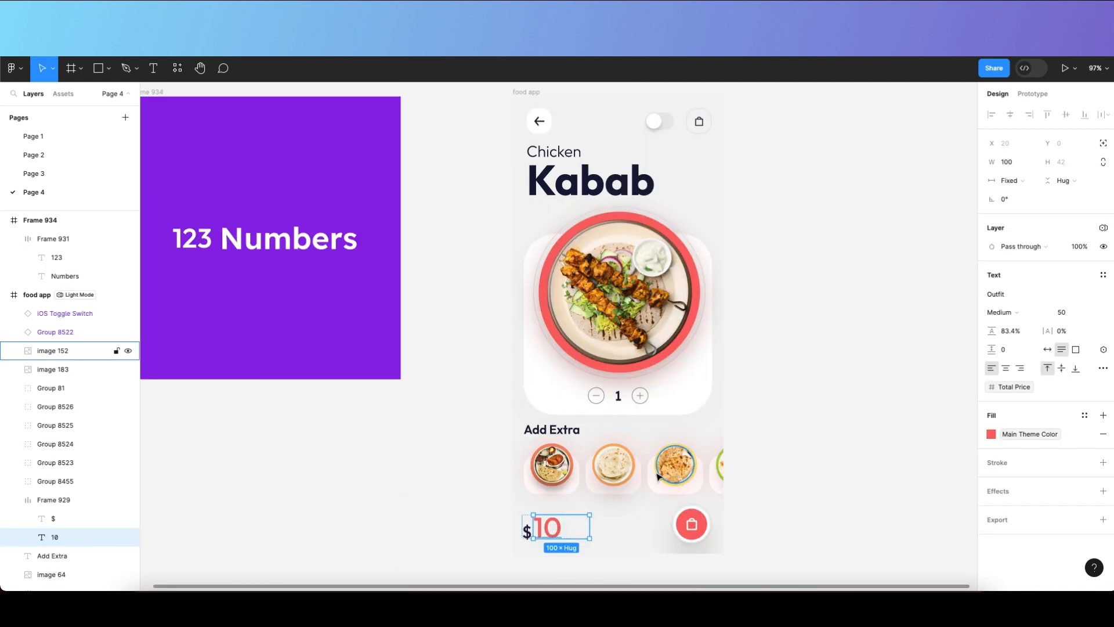
Examine the total price text of the food app frame on Page 4 up close.
click(448, 525)
scroll(581, 539, down, 1)
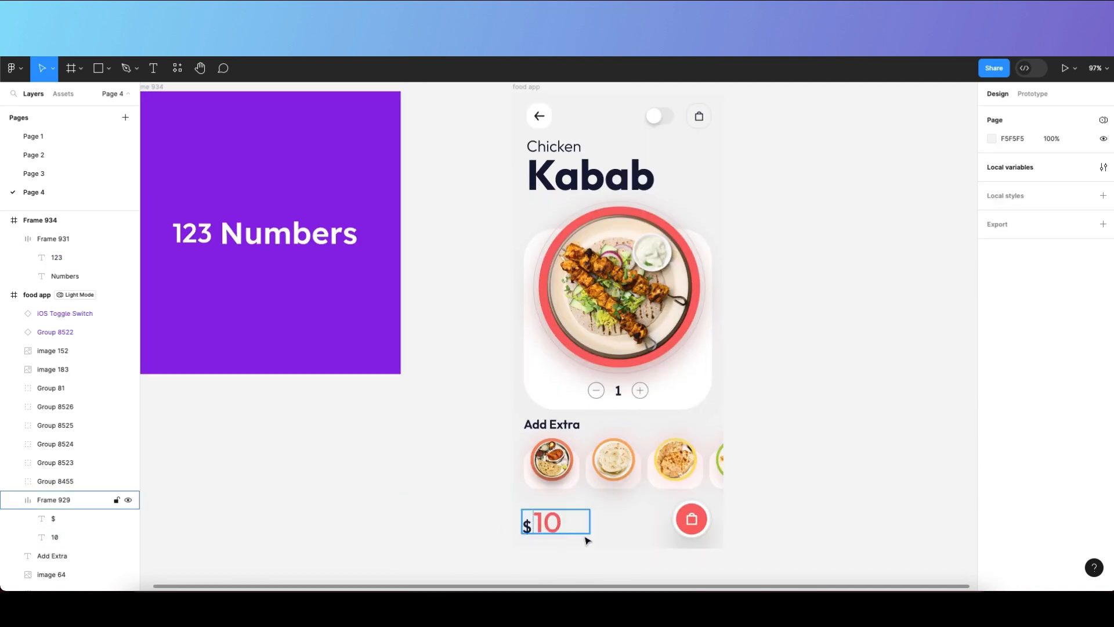
double_click(547, 522)
scroll(586, 533, up, 3)
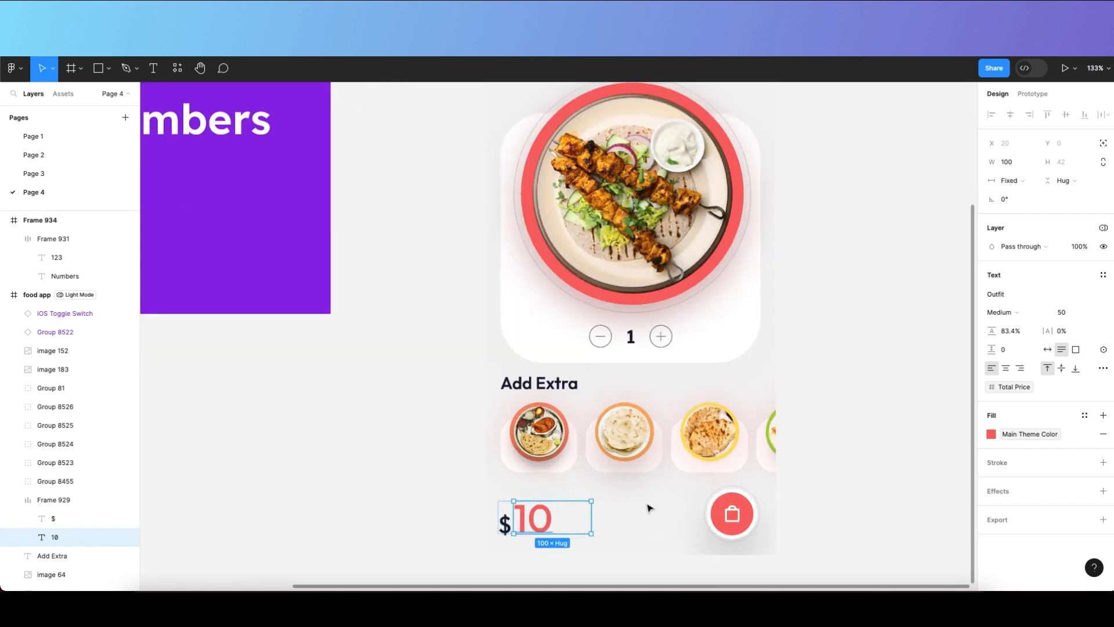
scroll(649, 508, down, 3)
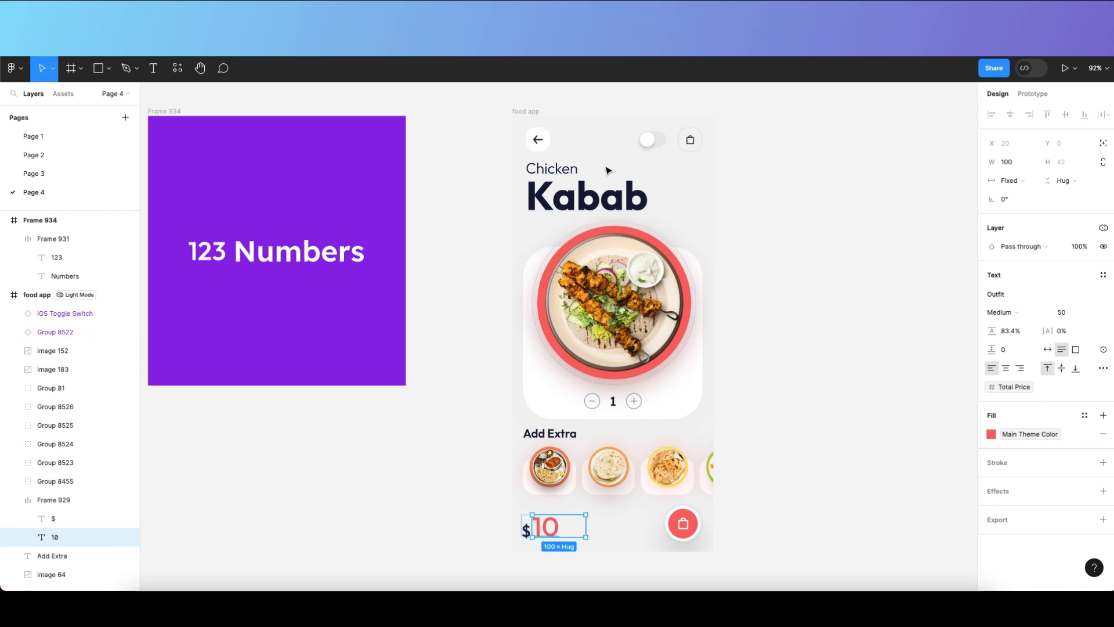
click(458, 426)
scroll(557, 540, up, 3)
super+click(563, 519)
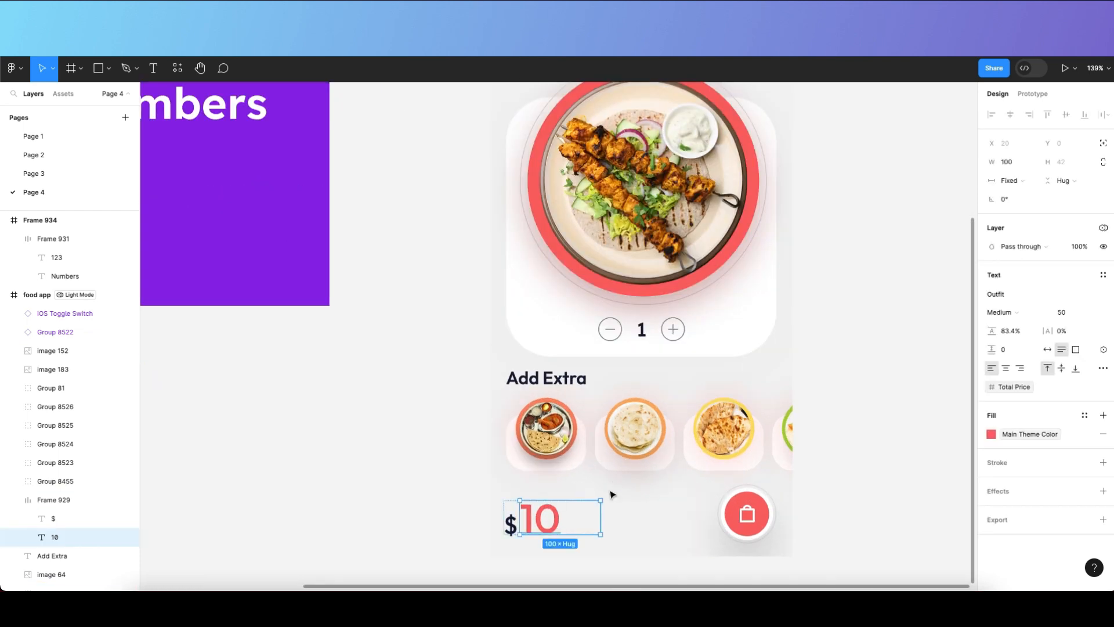
scroll(610, 494, down, 3)
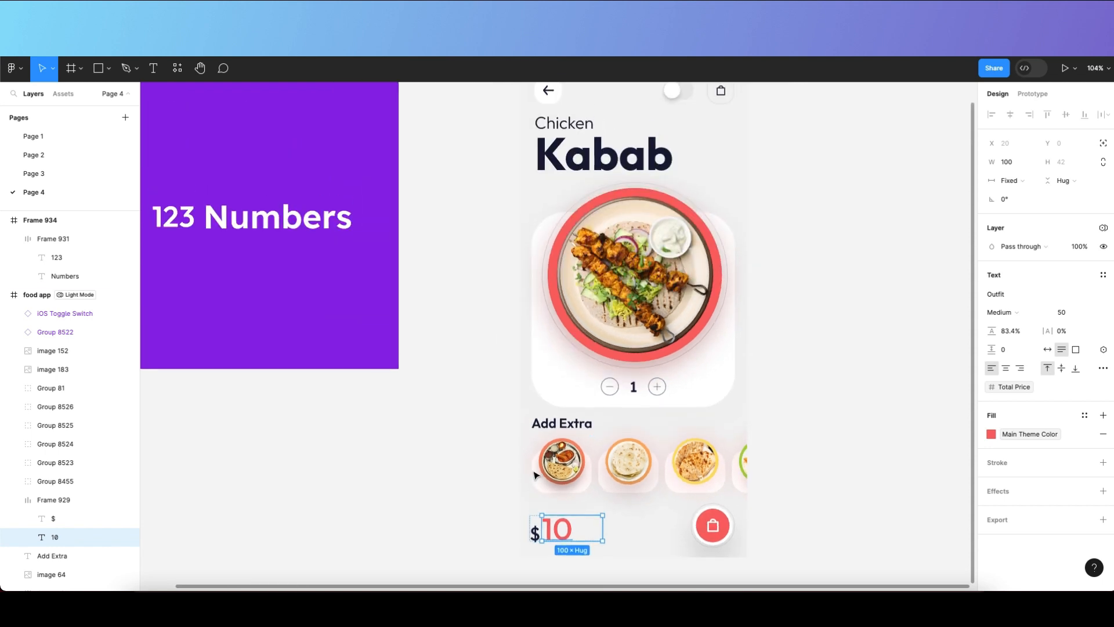
scroll(592, 486, down, 1)
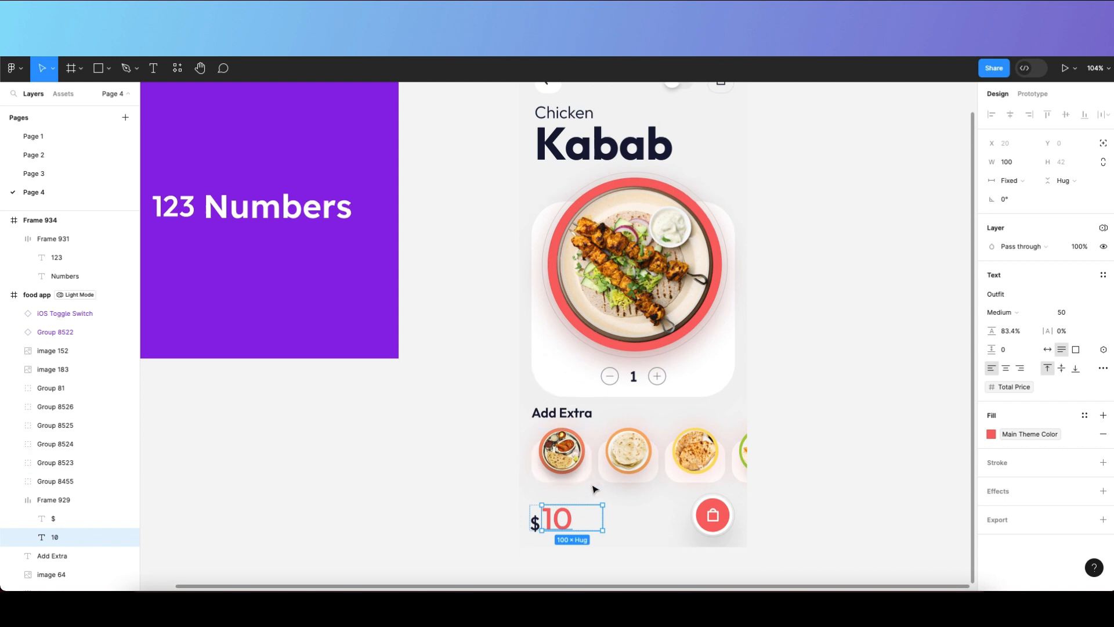
click(488, 477)
super+click(562, 521)
scroll(561, 521, up, 3)
scroll(564, 514, down, 2)
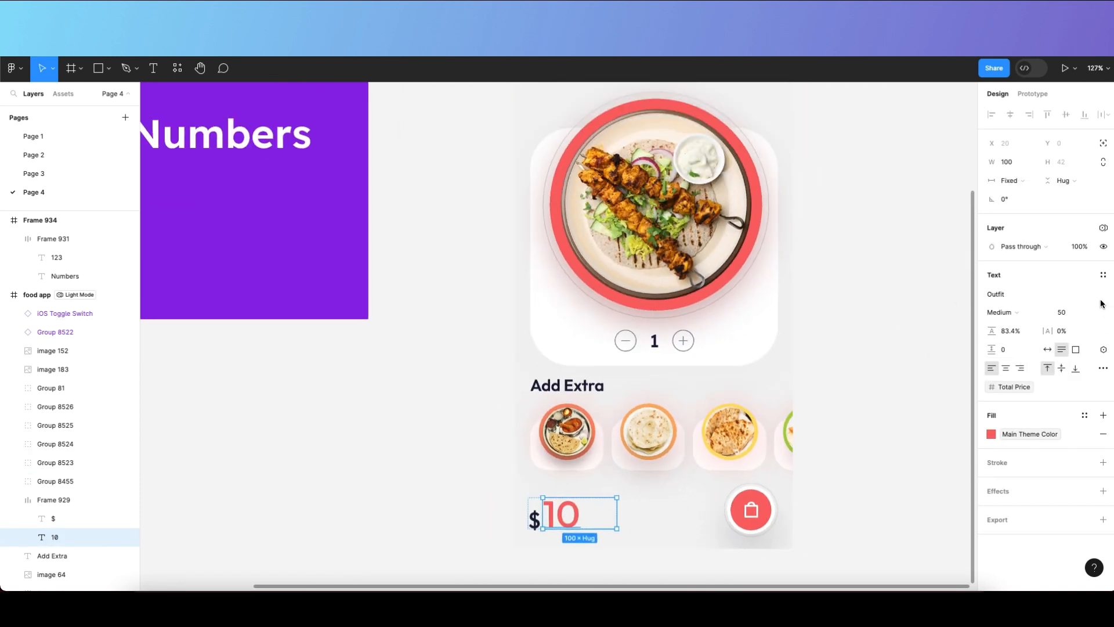
scroll(924, 186, right, 1)
Create a new local variable collection and name it Numbers 2.
click(924, 187)
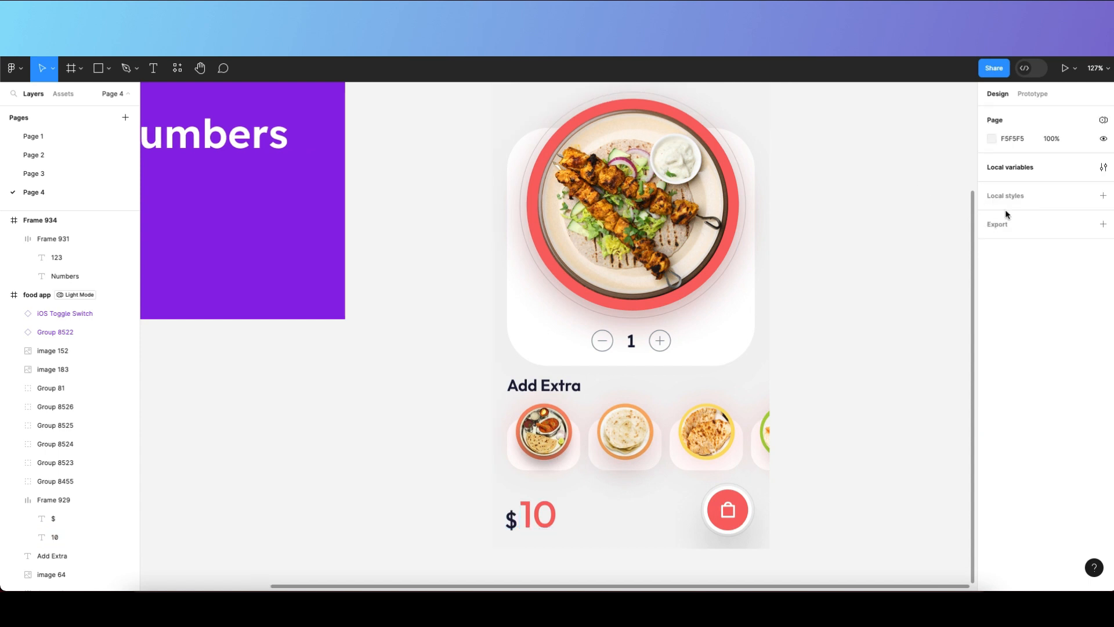
click(1103, 167)
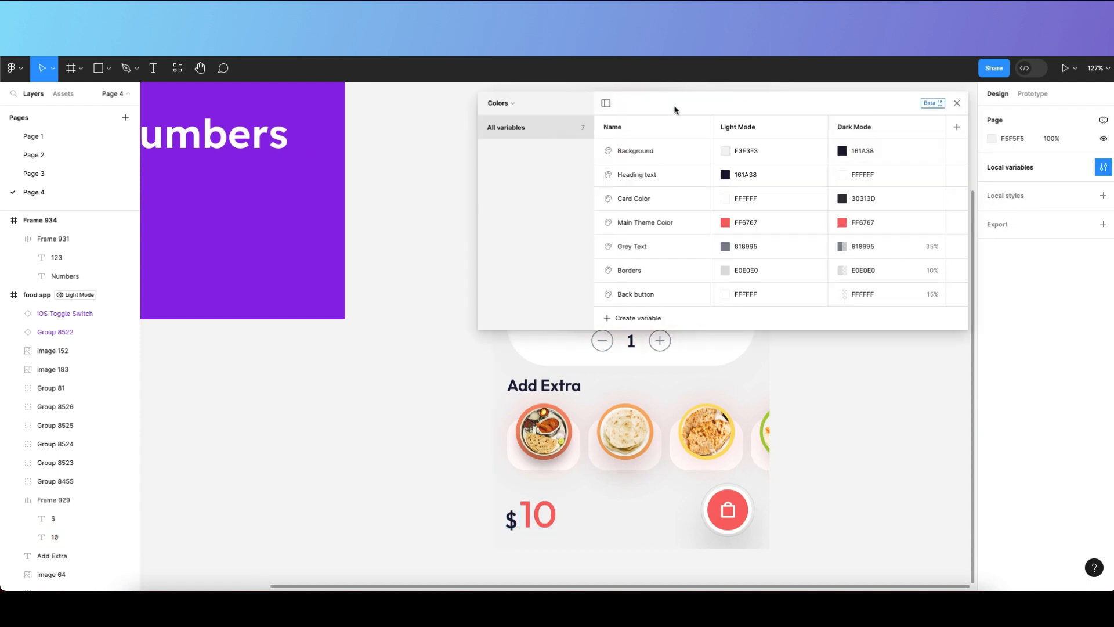
click(510, 105)
click(569, 162)
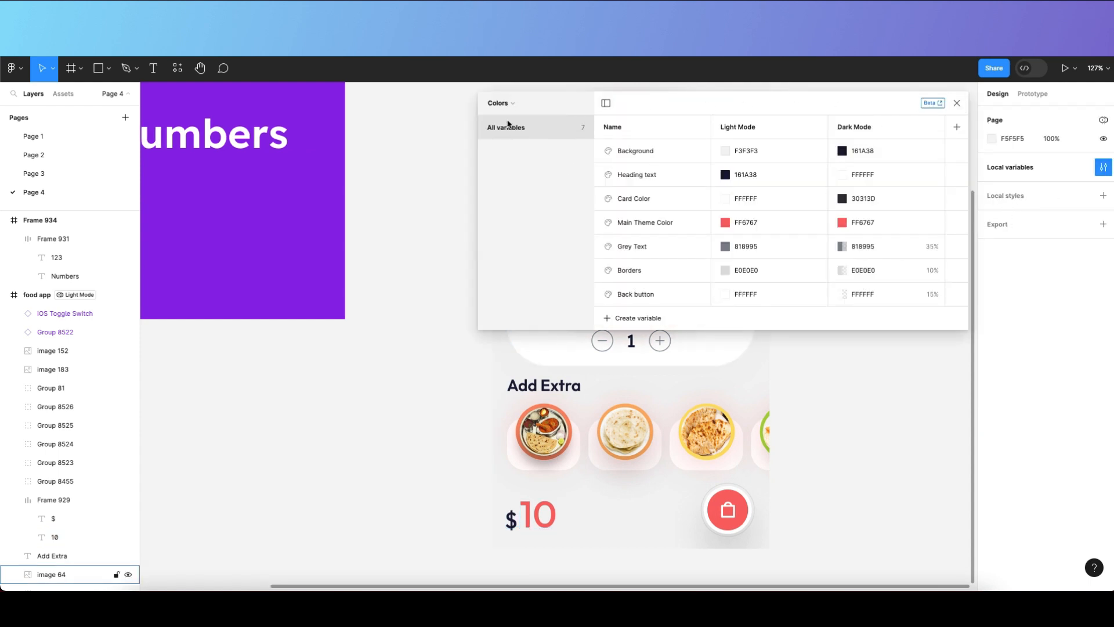
click(514, 101)
click(499, 178)
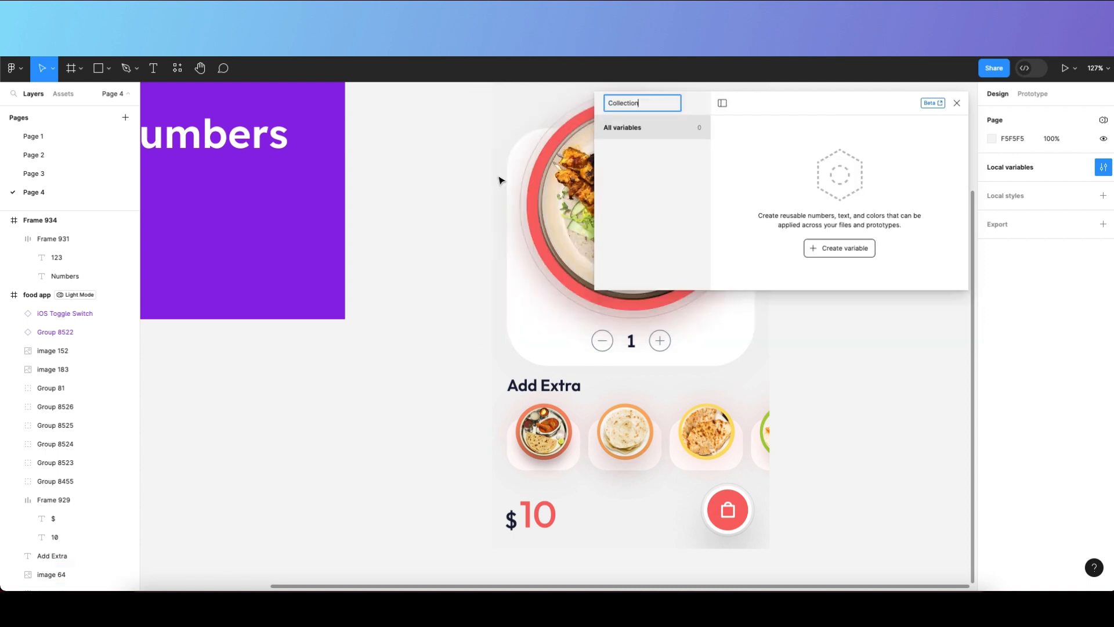
click(658, 195)
click(623, 103)
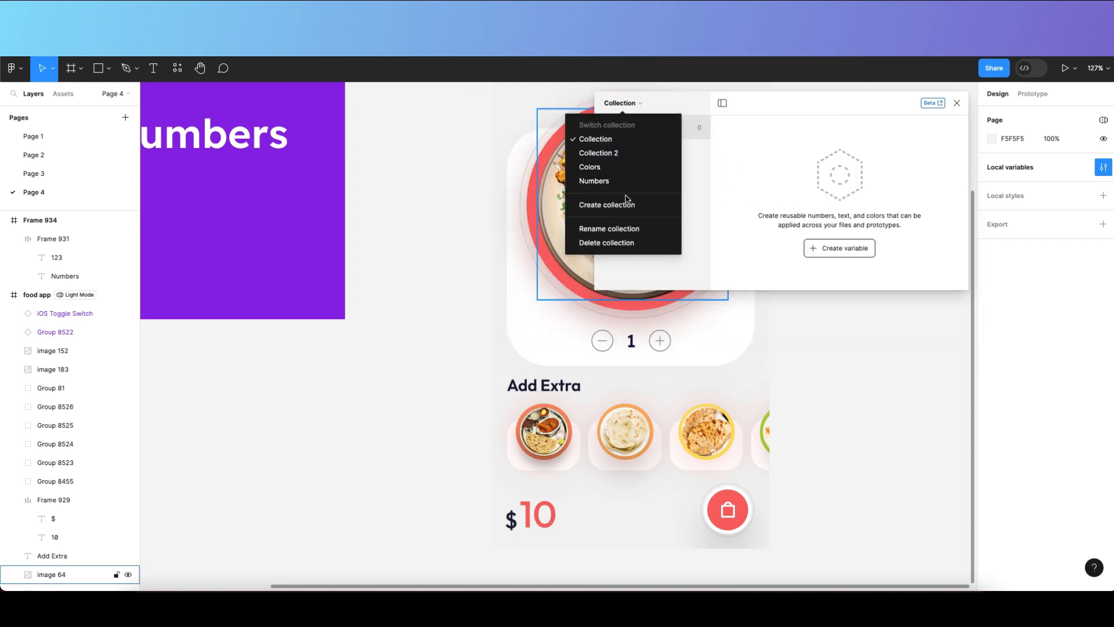
click(620, 229)
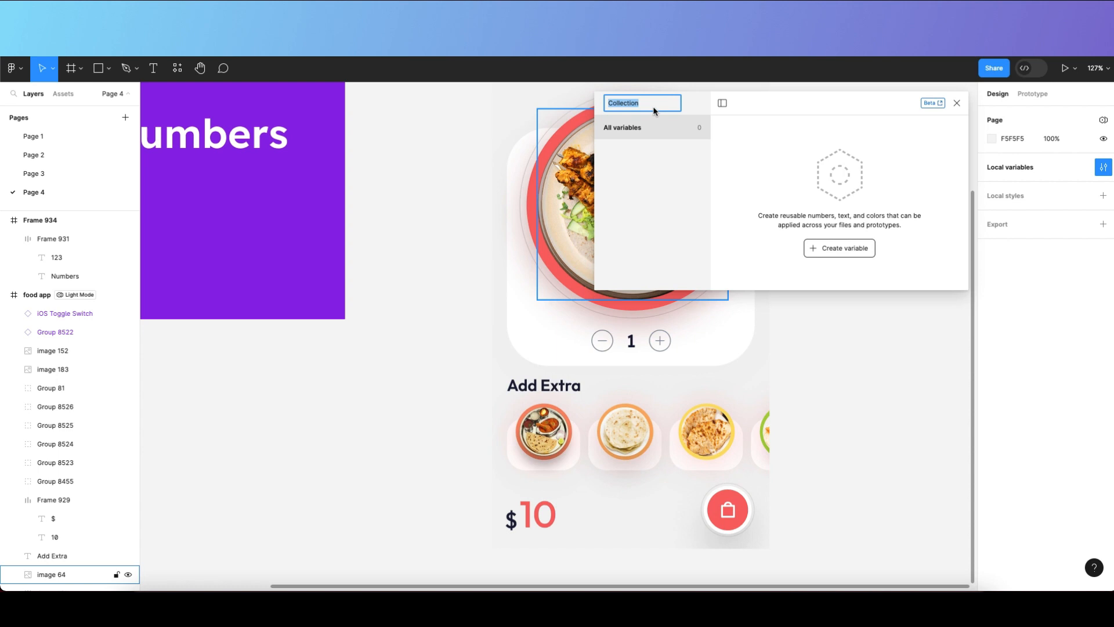
text(Numbers 2)
click(638, 130)
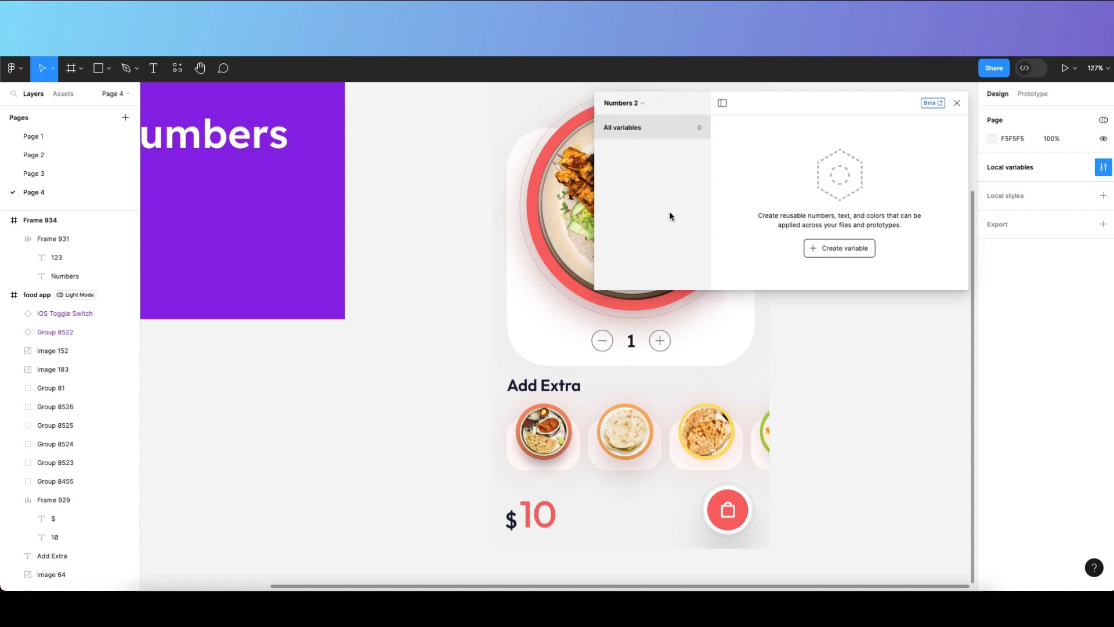
Review the variables in the existing Numbers collection and return to the Numbers 2 collection.
click(640, 107)
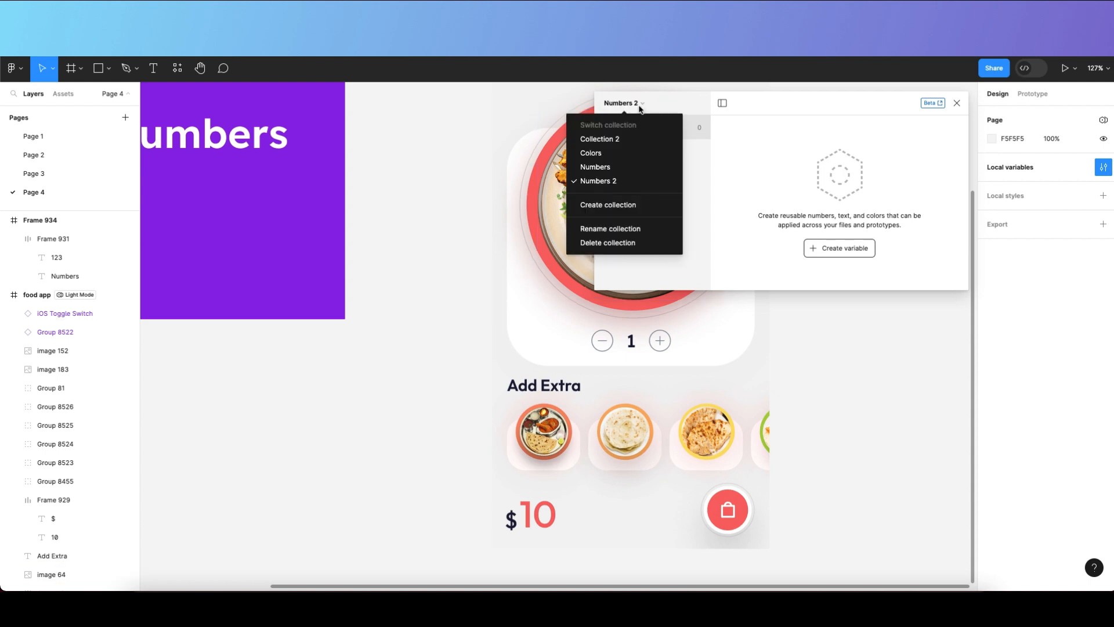
click(639, 168)
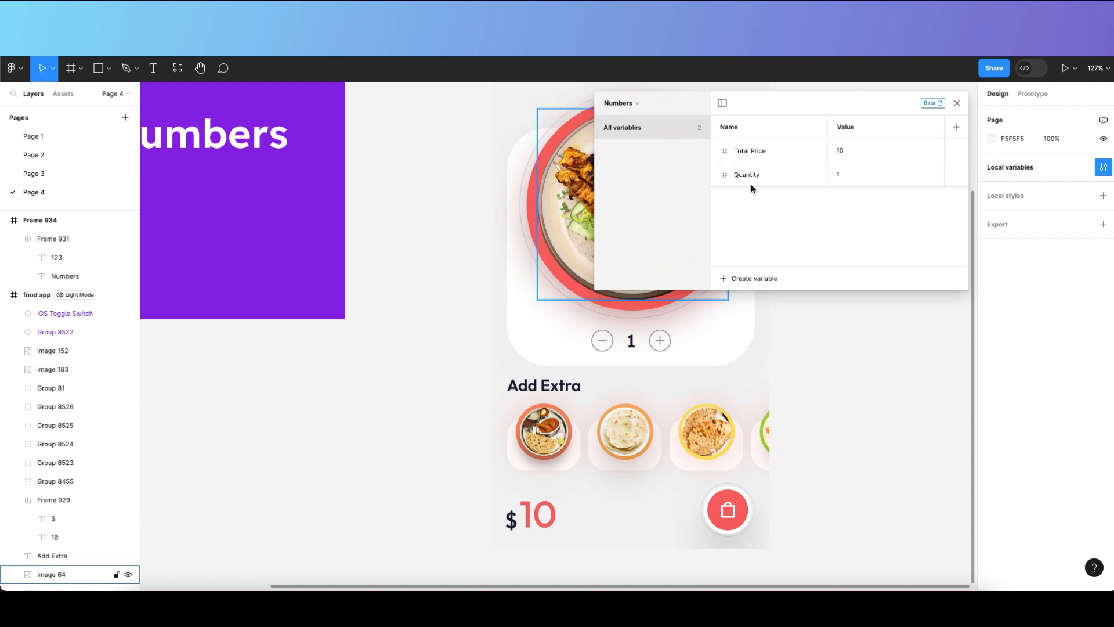
click(632, 105)
click(630, 181)
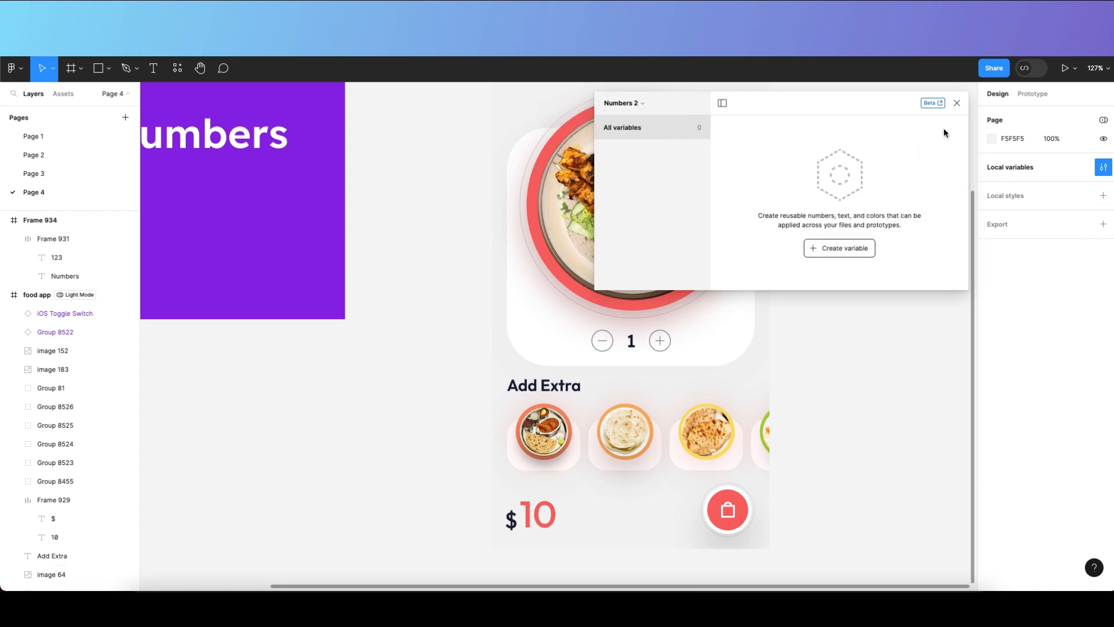
Close the local variables window and reopen it on the Numbers 2 collection.
drag(858, 108, 808, 120)
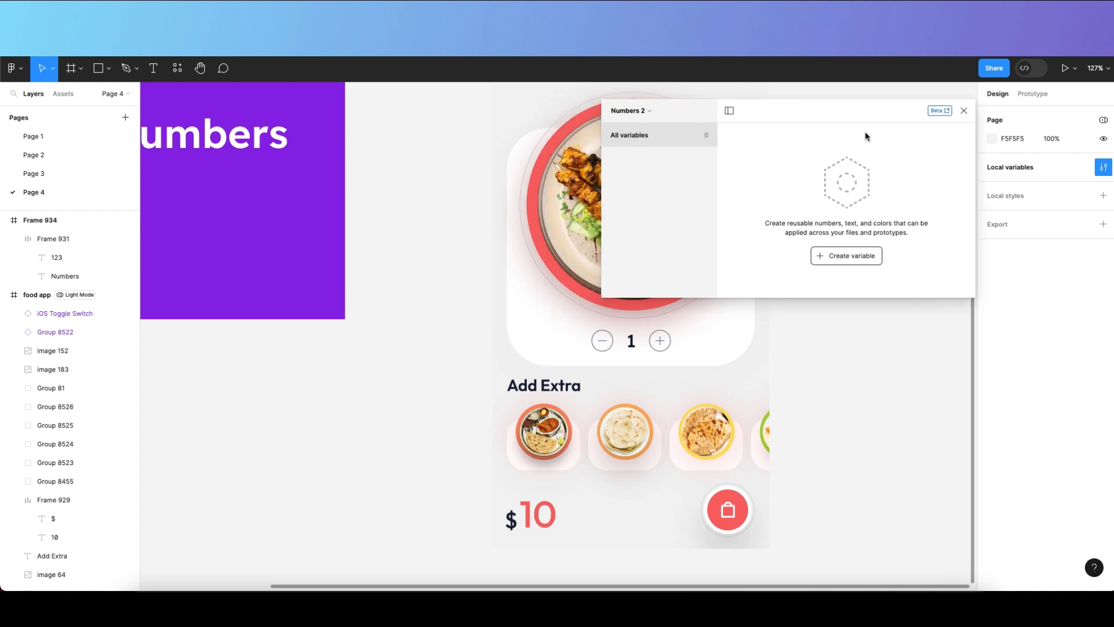
click(1103, 166)
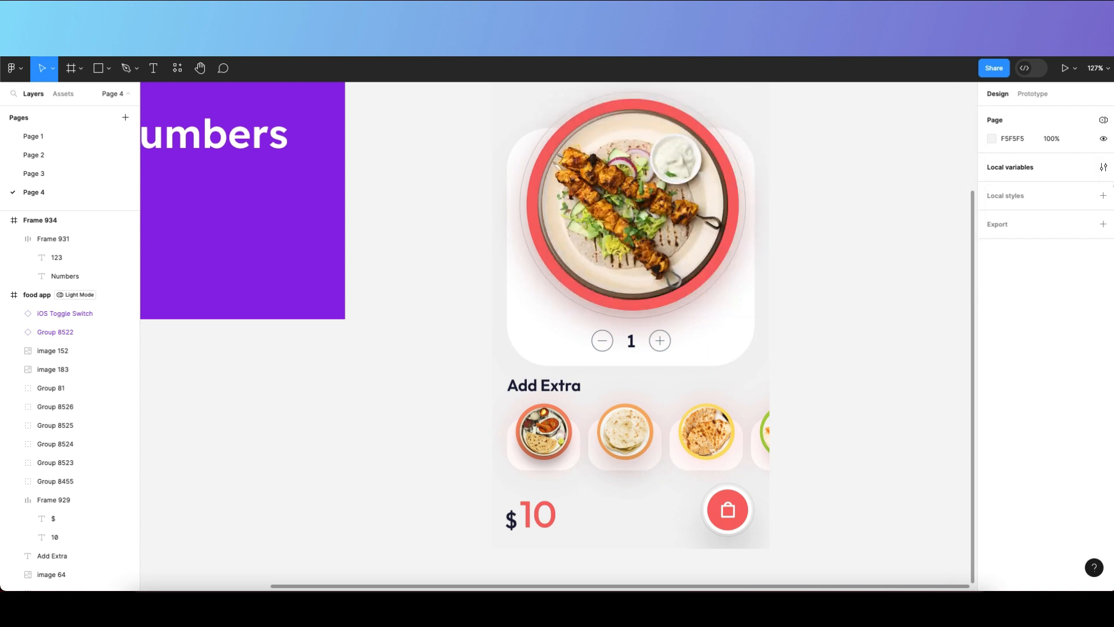
click(1102, 168)
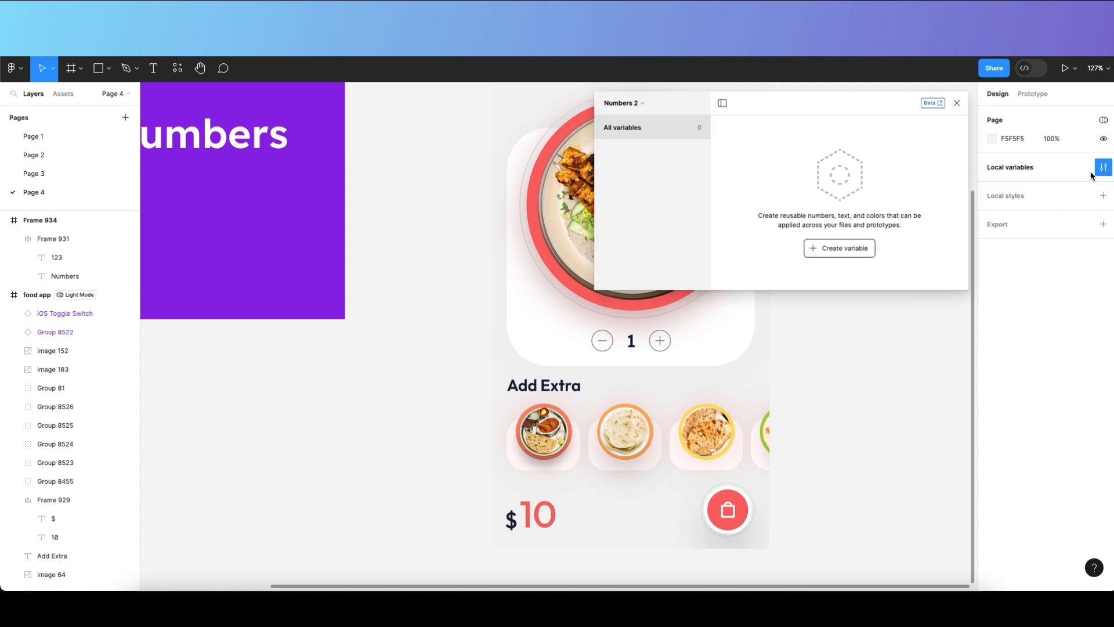
drag(841, 111, 848, 108)
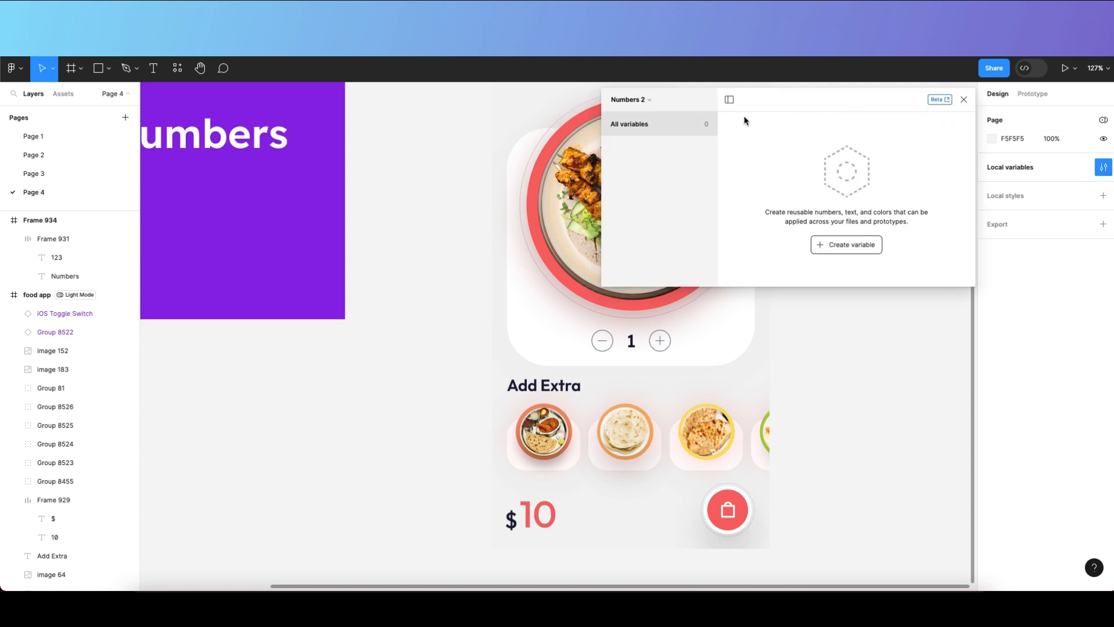
click(644, 103)
click(644, 103)
Create a number variable named Total Price with the value 10 in the Numbers 2 collection and close the variables window.
click(876, 250)
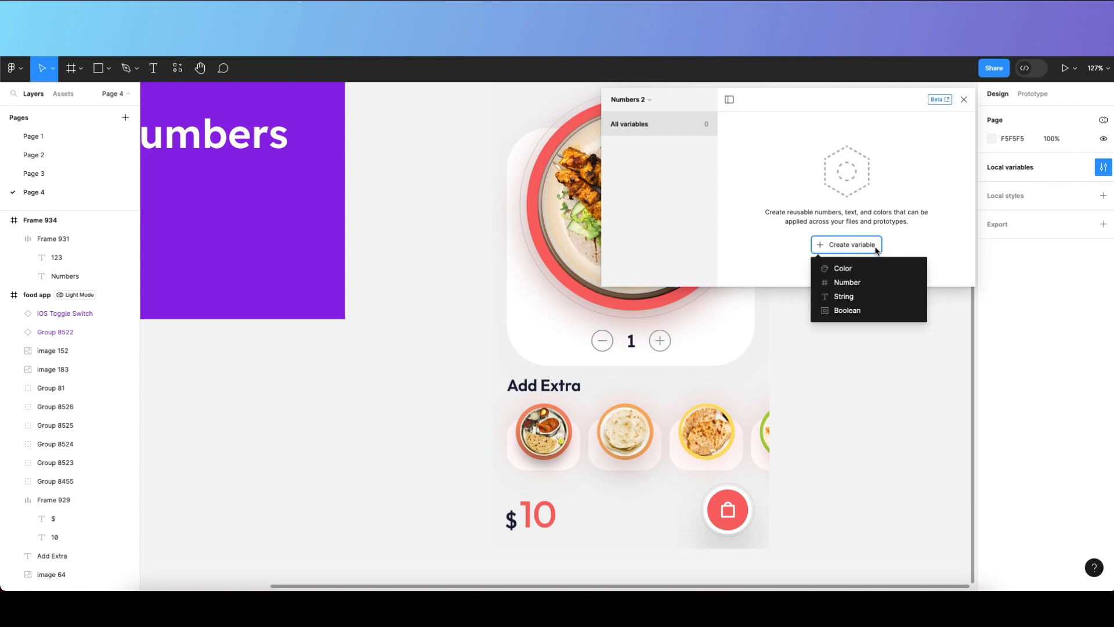
click(866, 282)
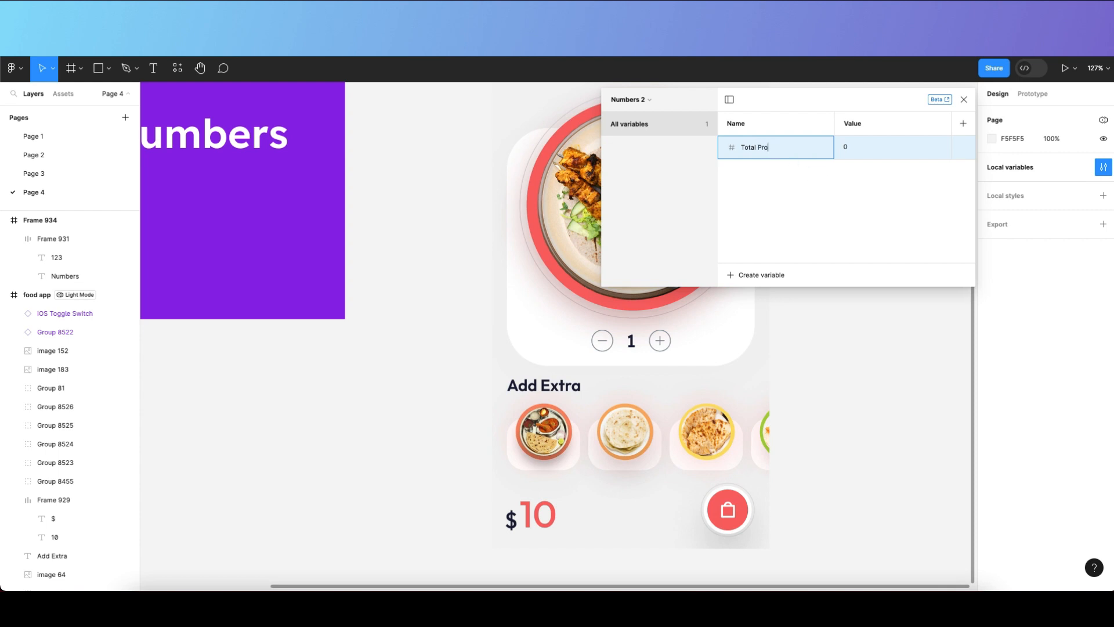
key(Return)
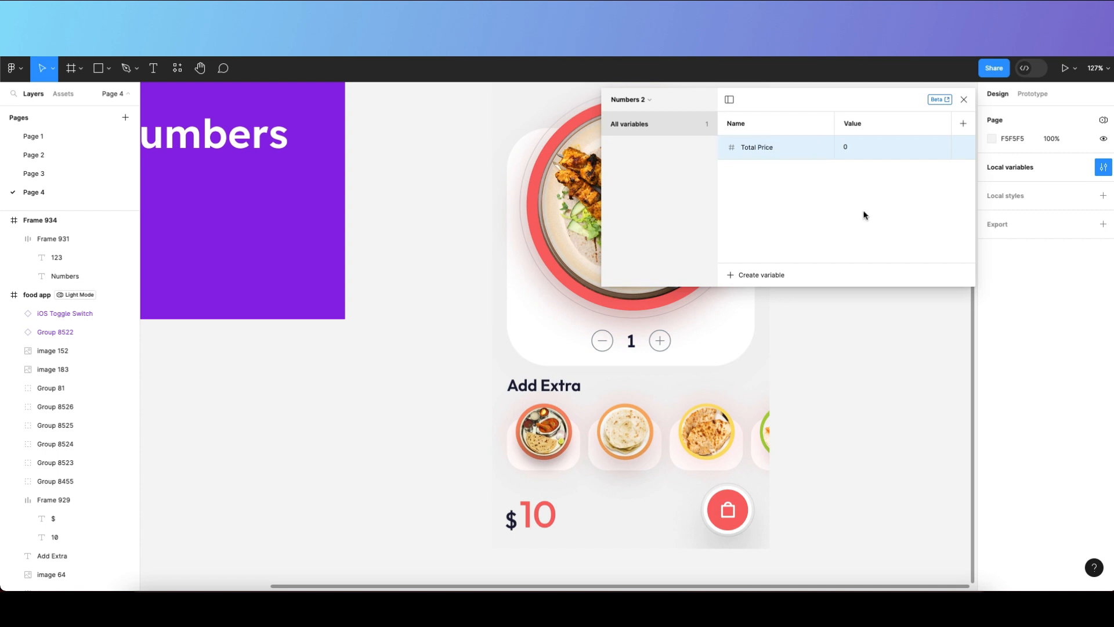
double_click(858, 151)
key(Return)
scroll(798, 435, right, 3)
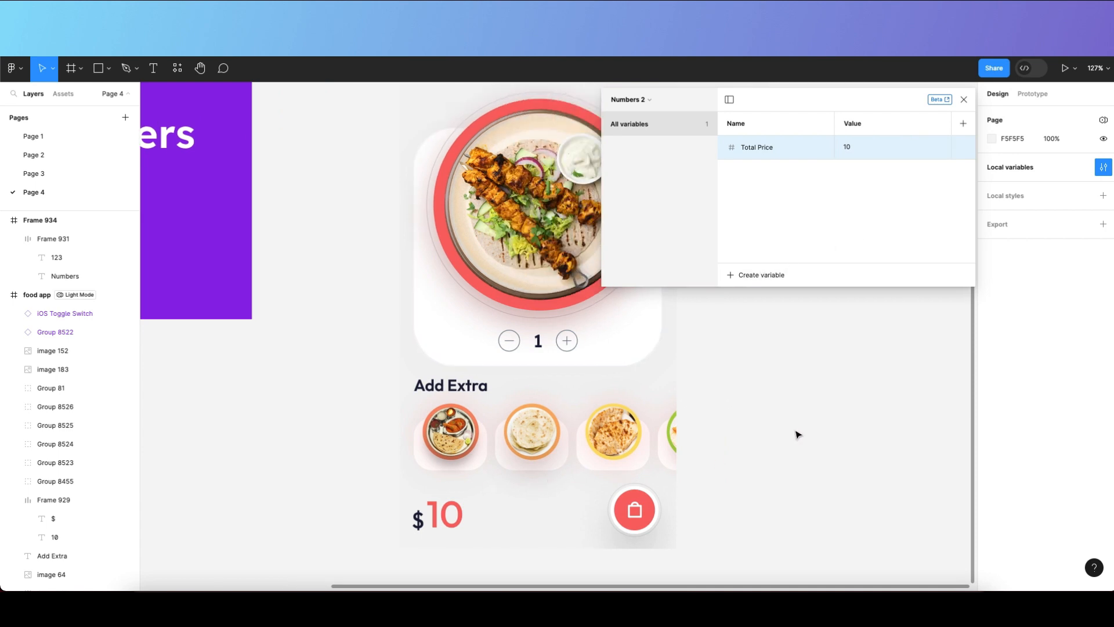
click(960, 101)
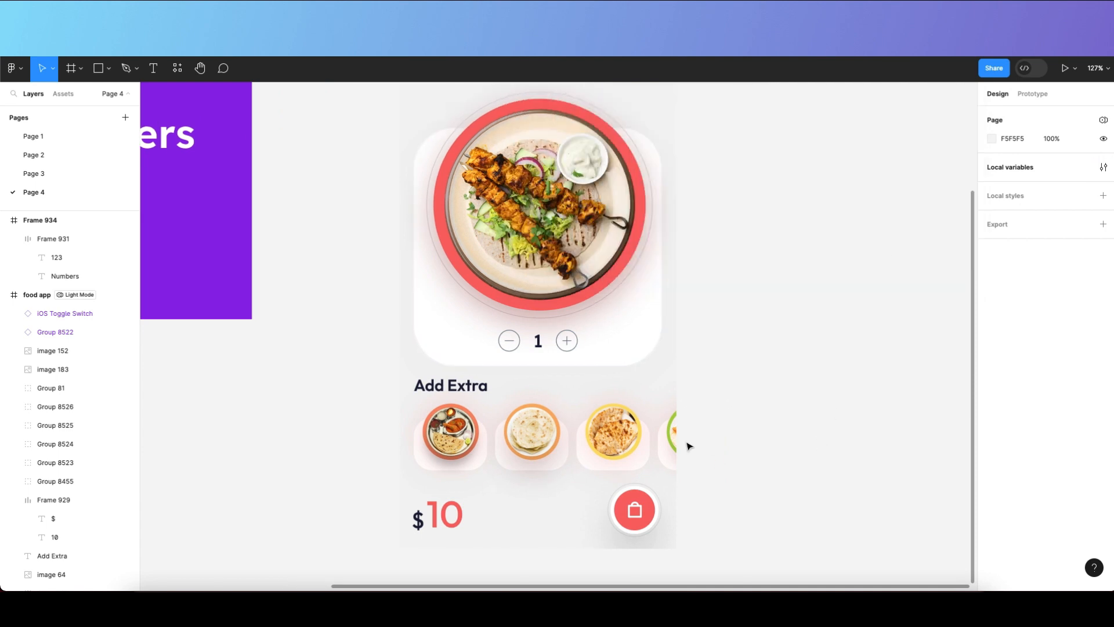
Detach the instance of the quantity counter with minus and plus icons in the food app frame.
click(539, 341)
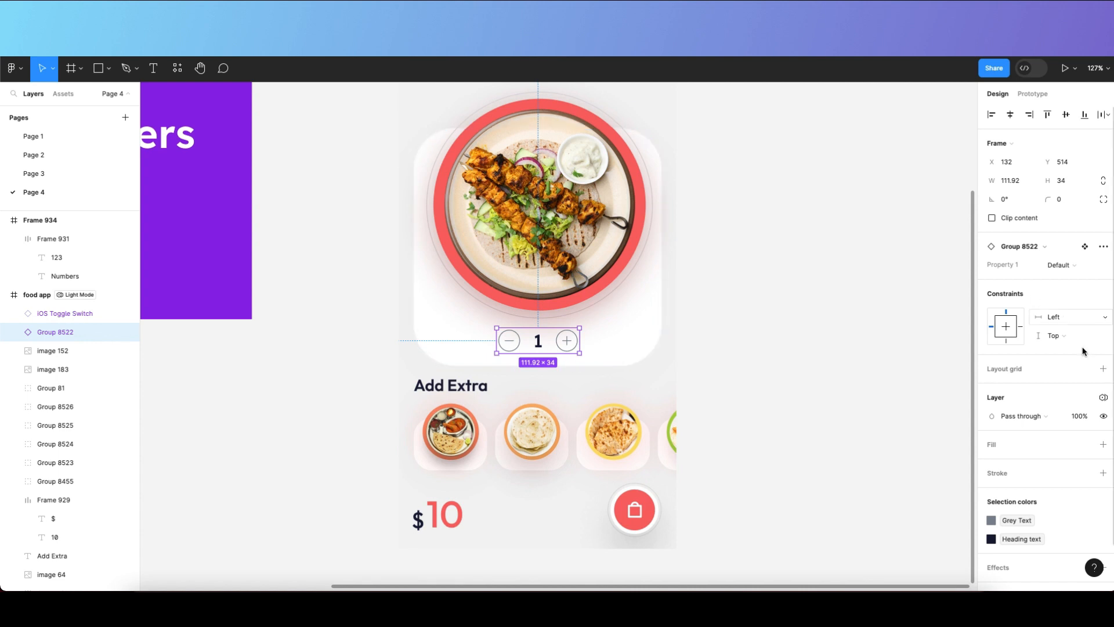
scroll(538, 341, down, 3)
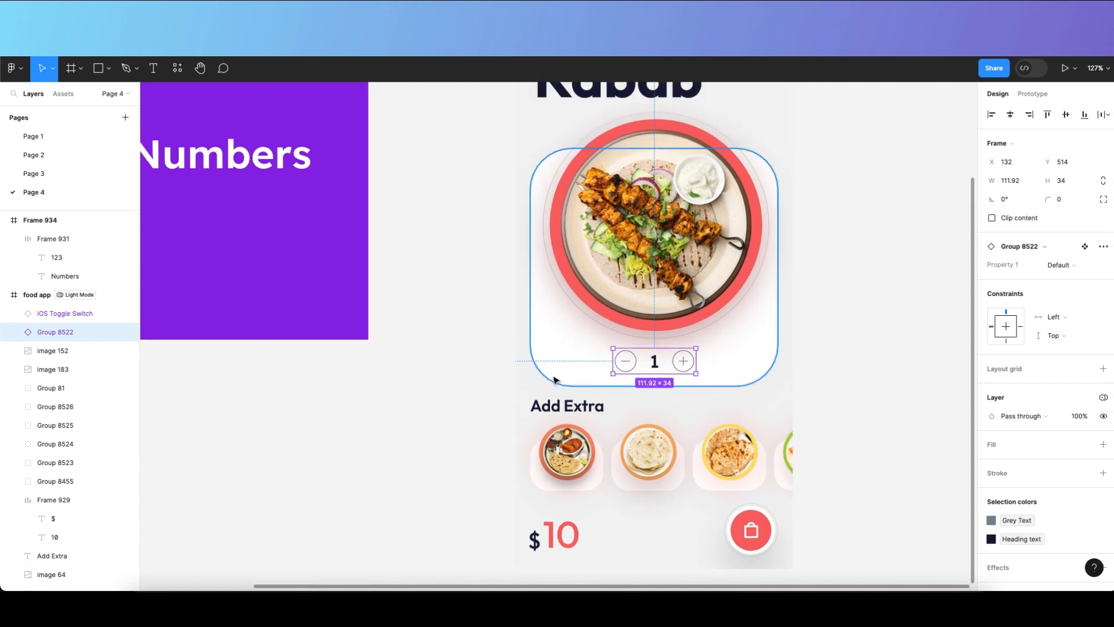
double_click(638, 369)
scroll(638, 369, up, 4)
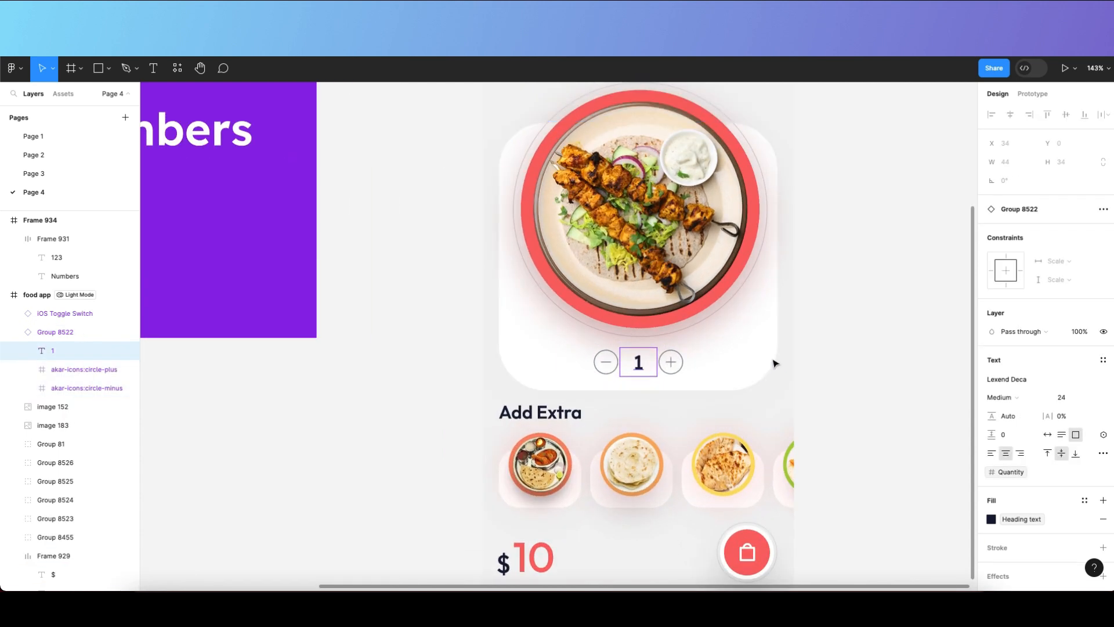
click(774, 364)
scroll(670, 368, down, 7)
click(669, 368)
scroll(669, 368, up, 2)
scroll(669, 368, up, 2)
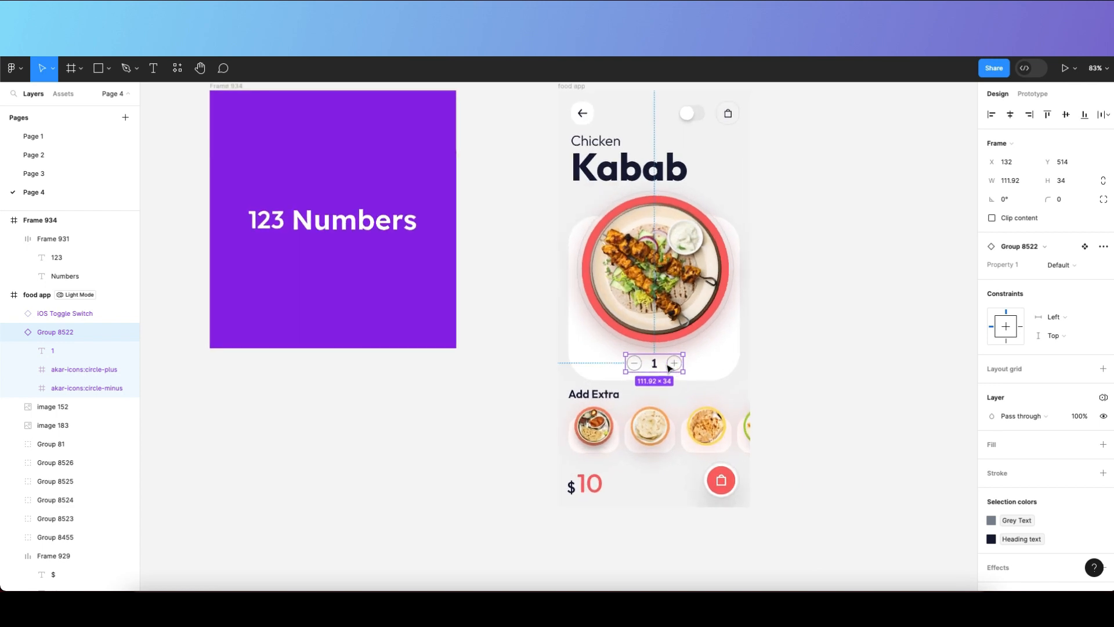
right_click(669, 365)
click(703, 456)
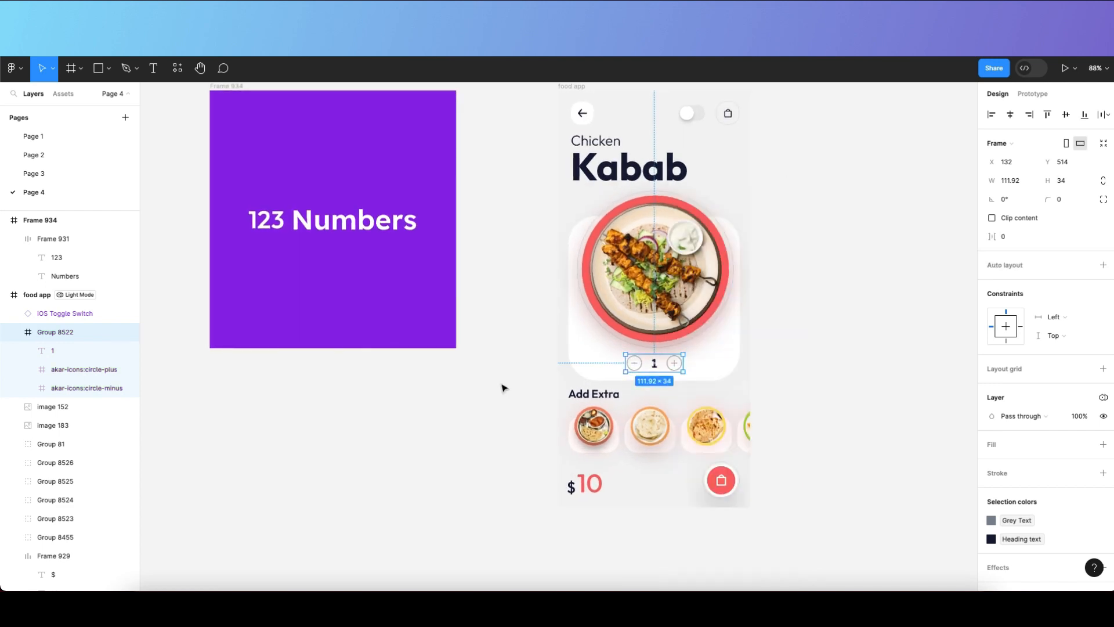
Duplicate the detached quantity counter below the purple Numbers frame and turn the copy into a component.
drag(680, 368, 226, 379)
click(491, 403)
scroll(464, 403, left, 1)
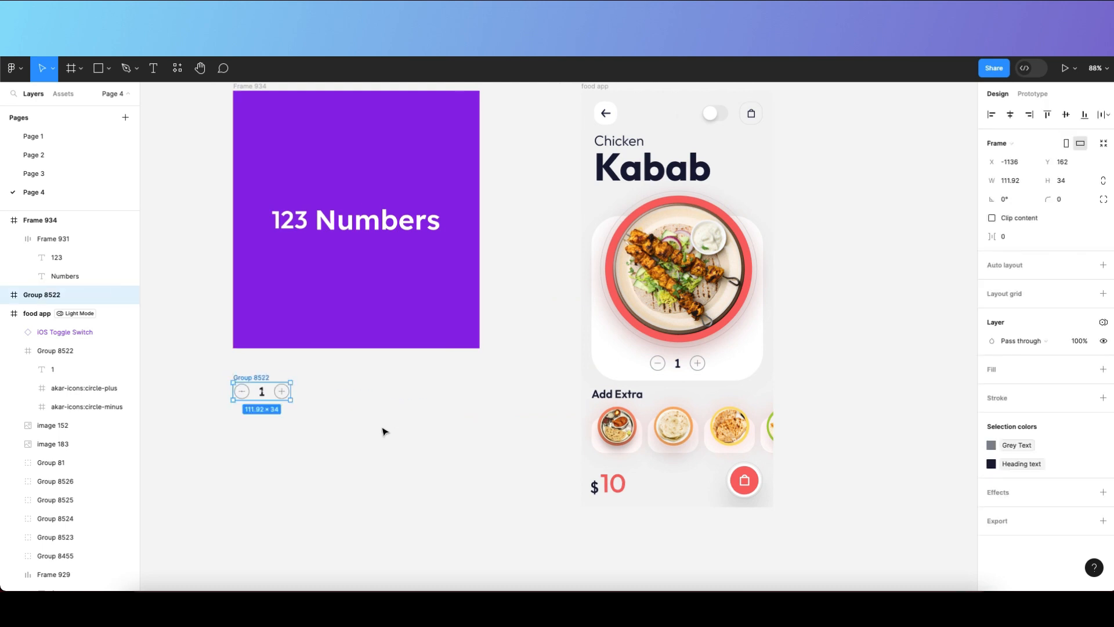
scroll(348, 406, left, 3)
right_click(364, 381)
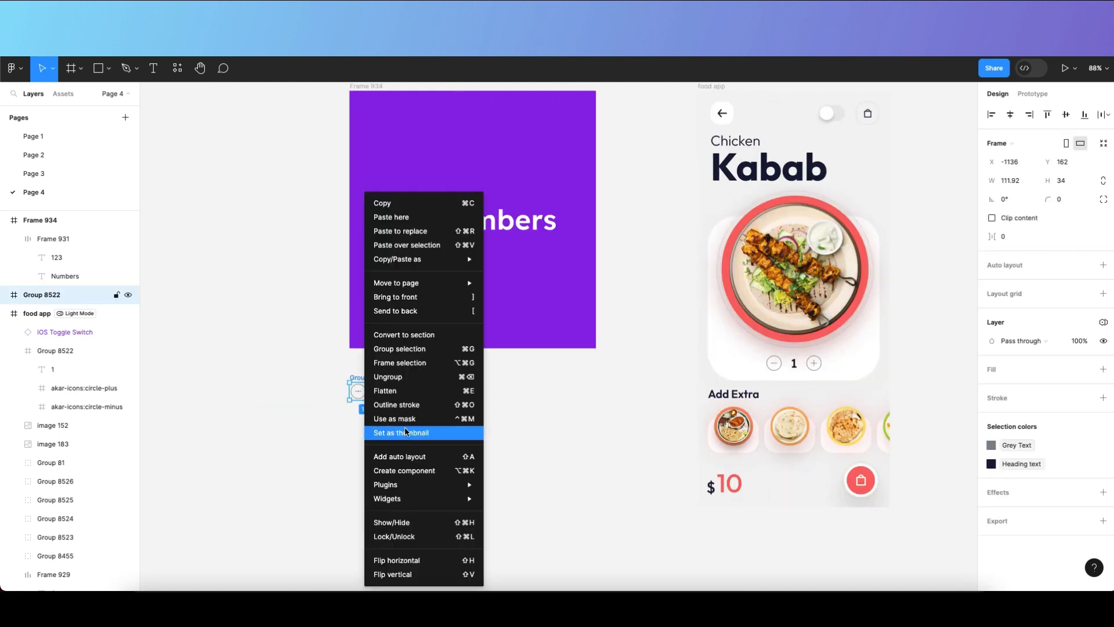
click(393, 471)
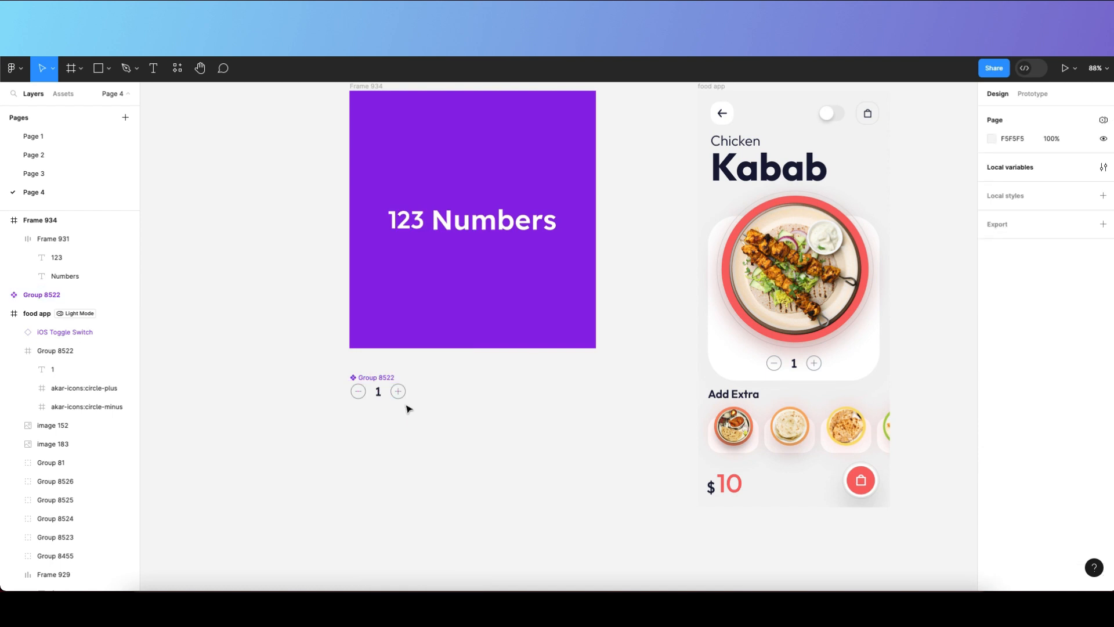
Add a variant property to the counter component and align its component set with the purple frame's left edge.
click(399, 390)
scroll(399, 422, up, 3)
double_click(369, 377)
scroll(369, 377, up, 3)
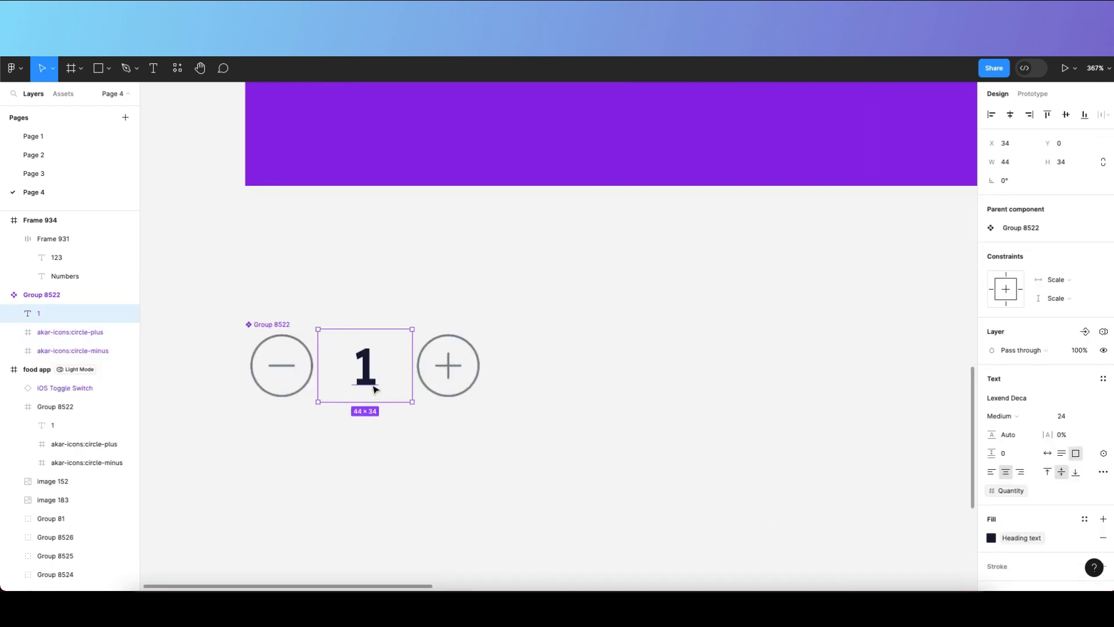
scroll(337, 336, down, 4)
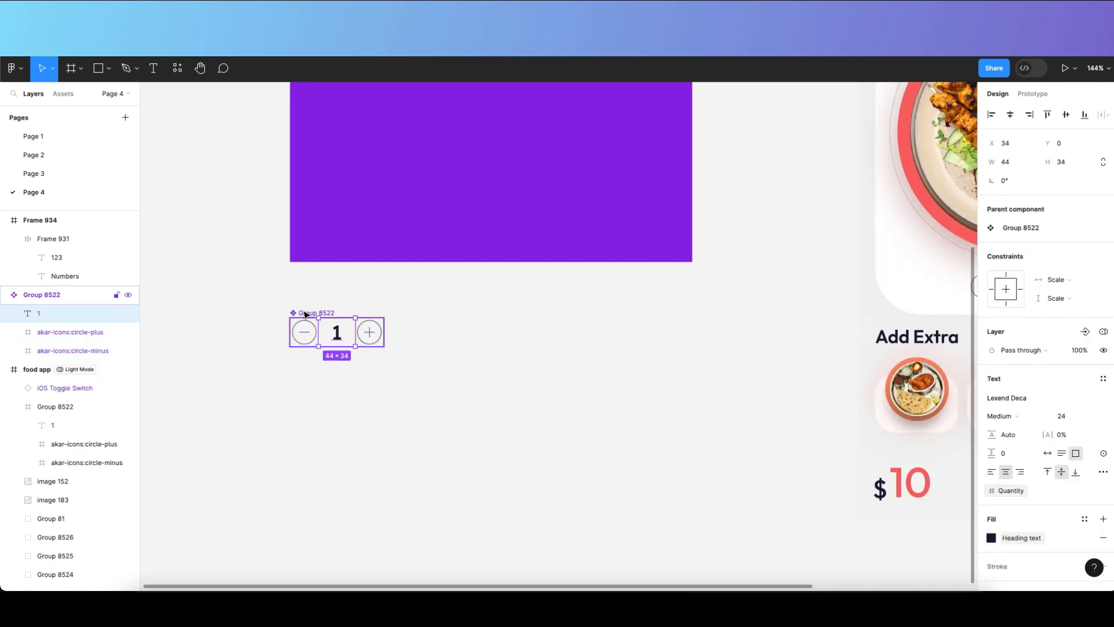
click(318, 312)
click(1103, 293)
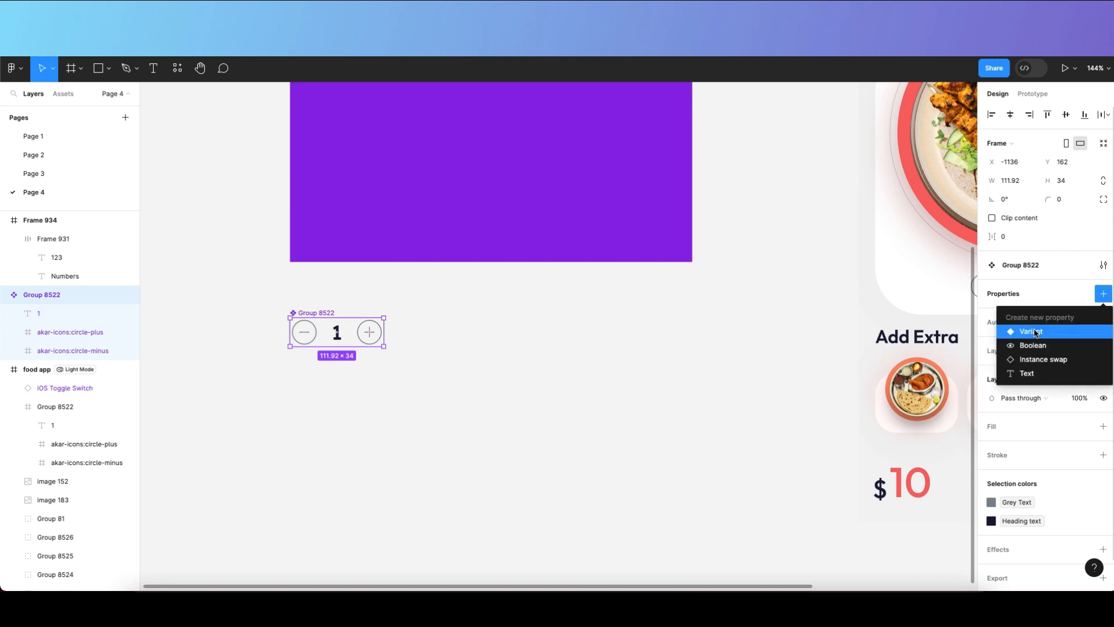
click(1042, 329)
click(501, 332)
drag(306, 297, 323, 310)
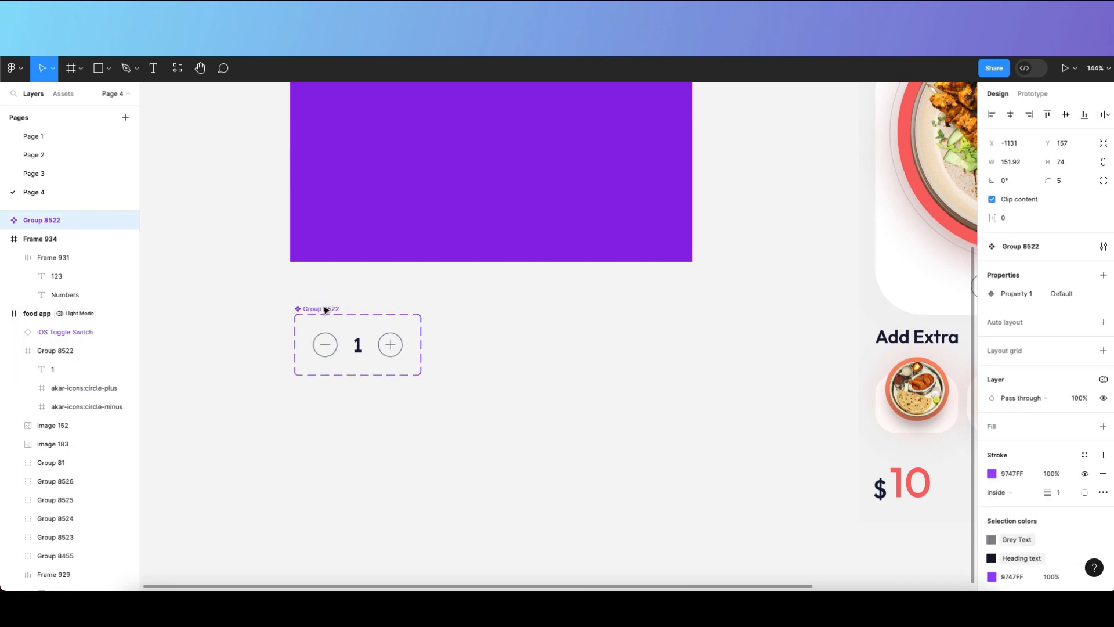
click(550, 378)
scroll(352, 358, down, 3)
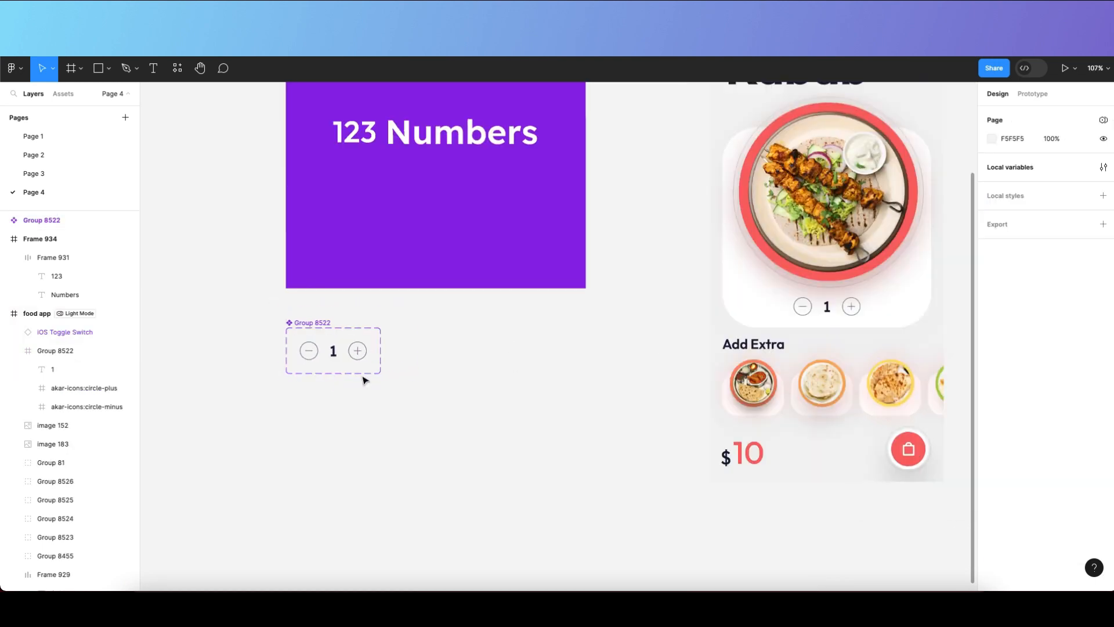
Examine the counter component set and the variable applied to its number text layer.
click(306, 323)
scroll(296, 387, up, 3)
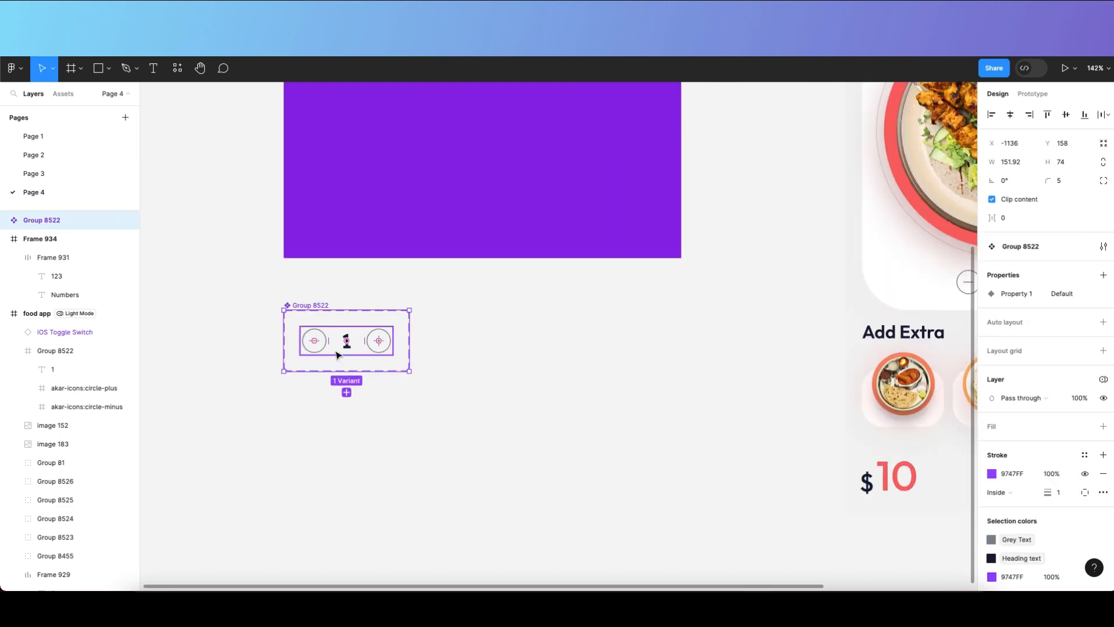
scroll(297, 356, down, 3)
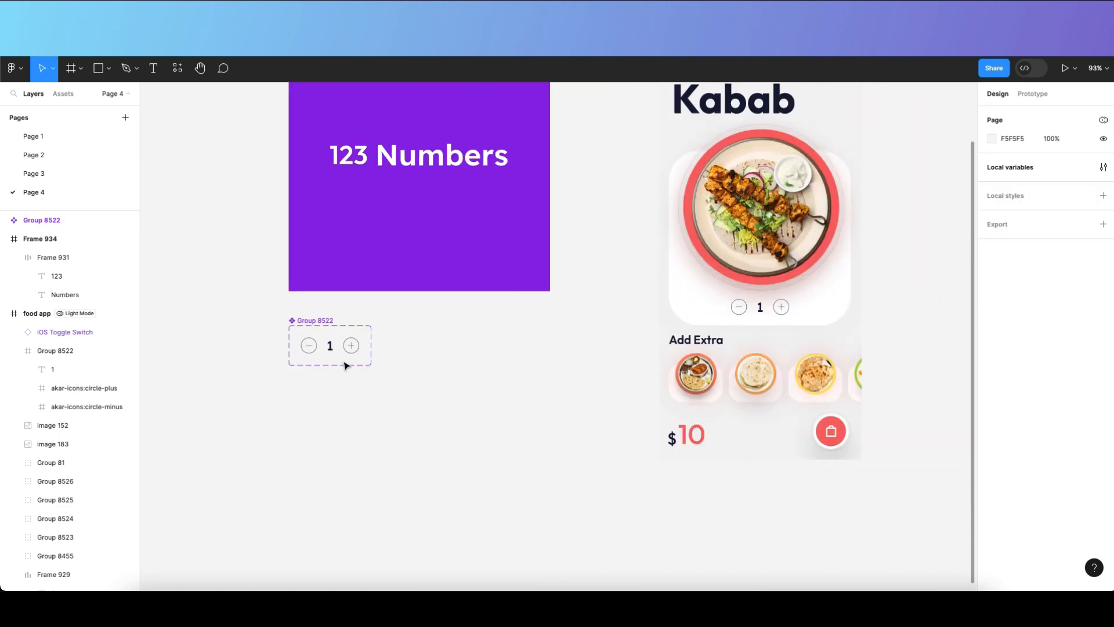
scroll(274, 341, up, 1)
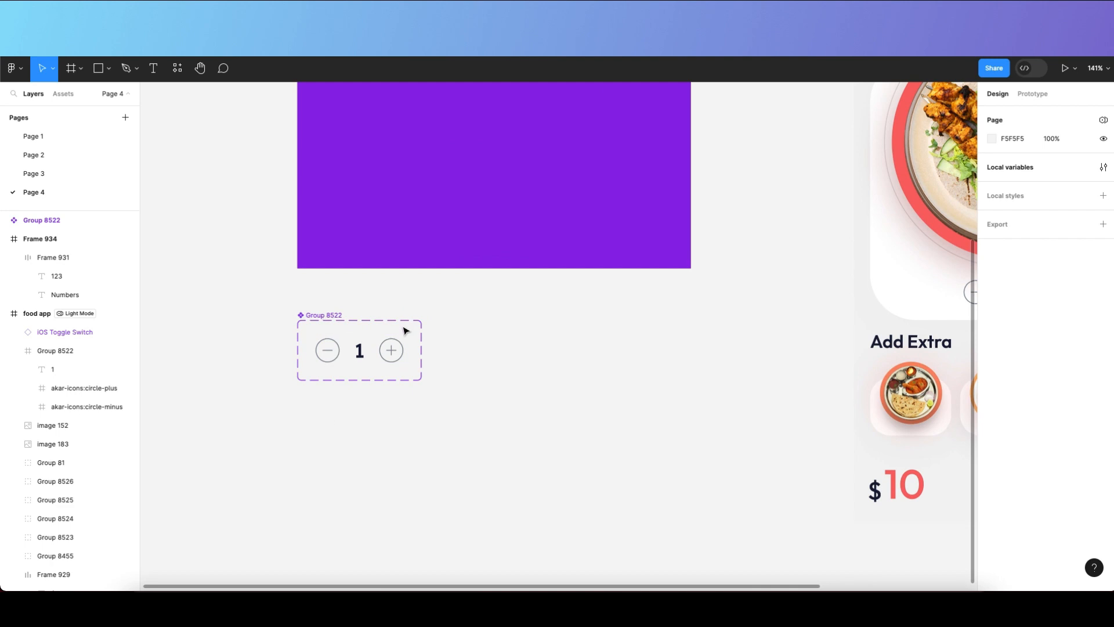
scroll(270, 374, down, 5)
scroll(322, 362, up, 5)
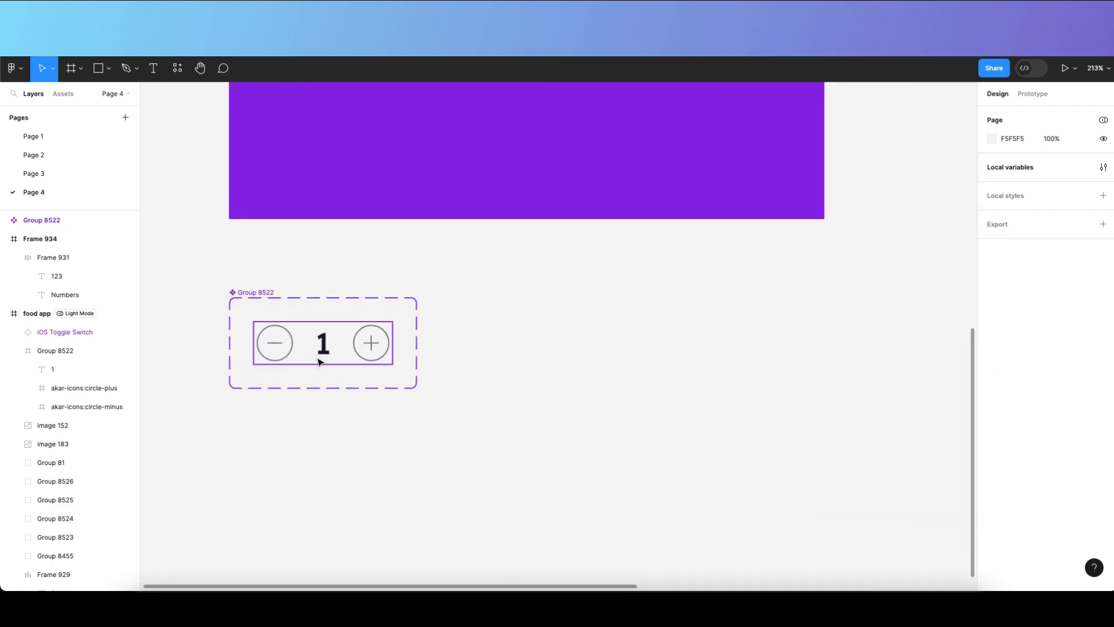
scroll(318, 362, down, 3)
scroll(316, 354, down, 3)
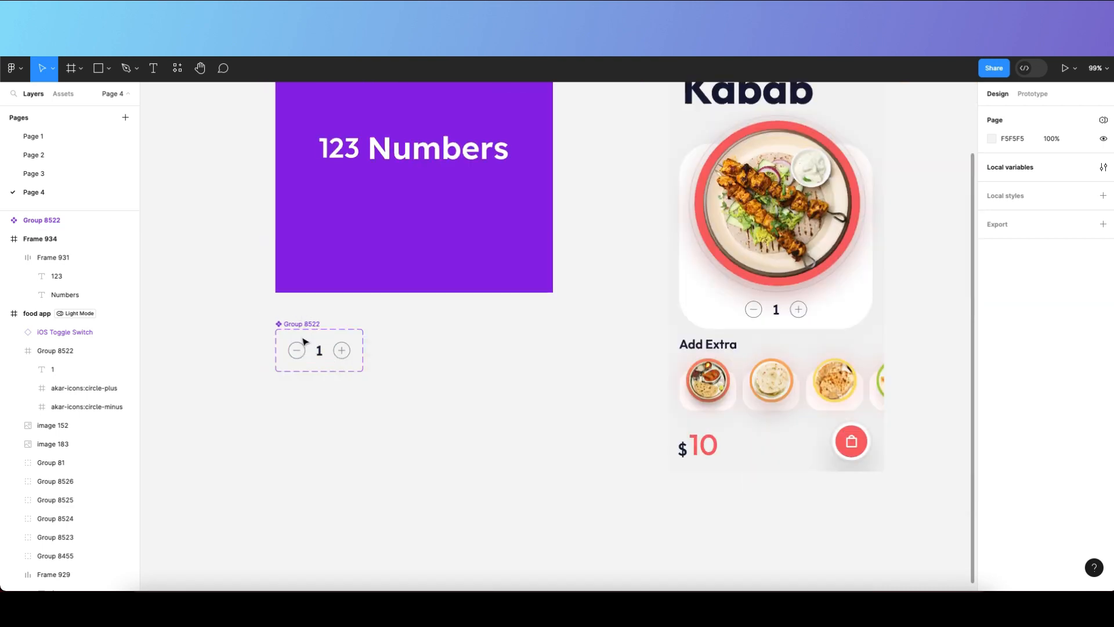
scroll(305, 348, up, 5)
double_click(342, 361)
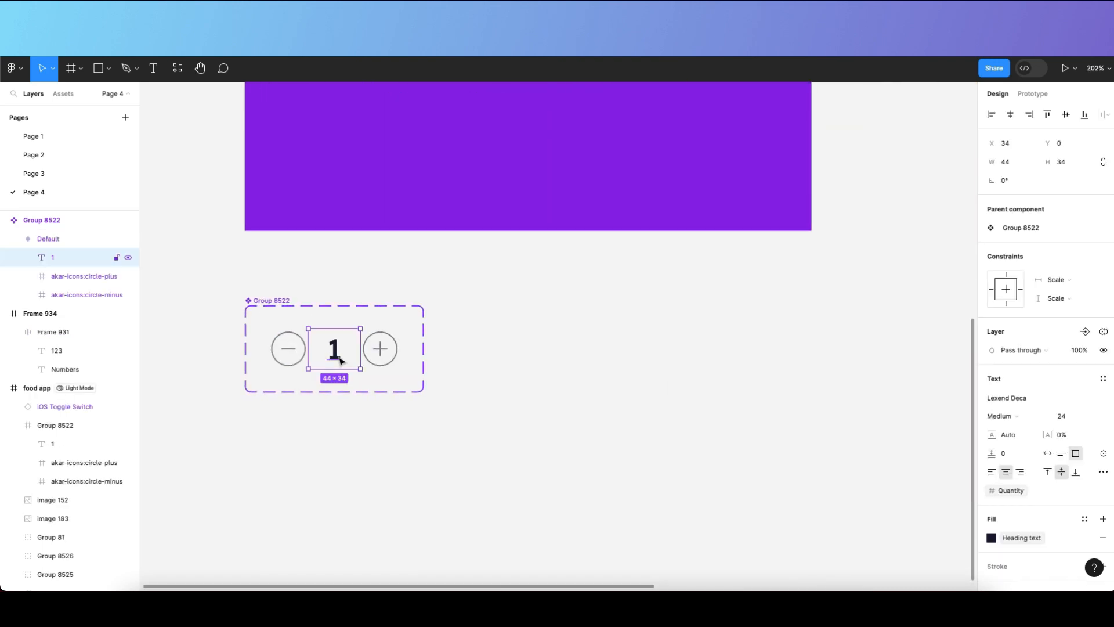
scroll(341, 361, down, 1)
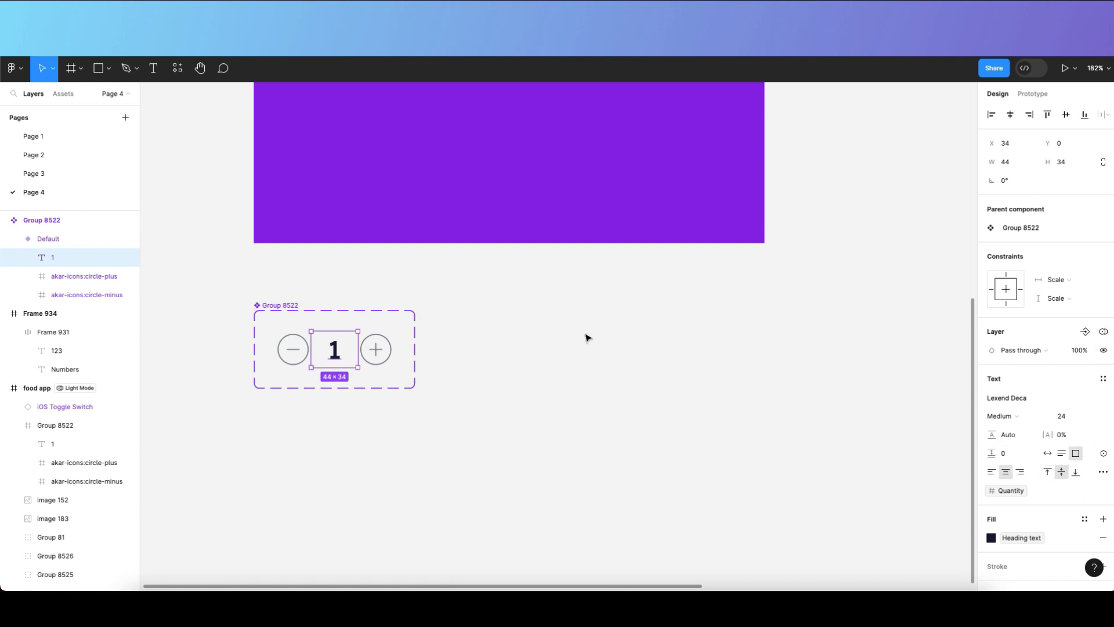
scroll(377, 329, down, 1)
scroll(286, 323, down, 3)
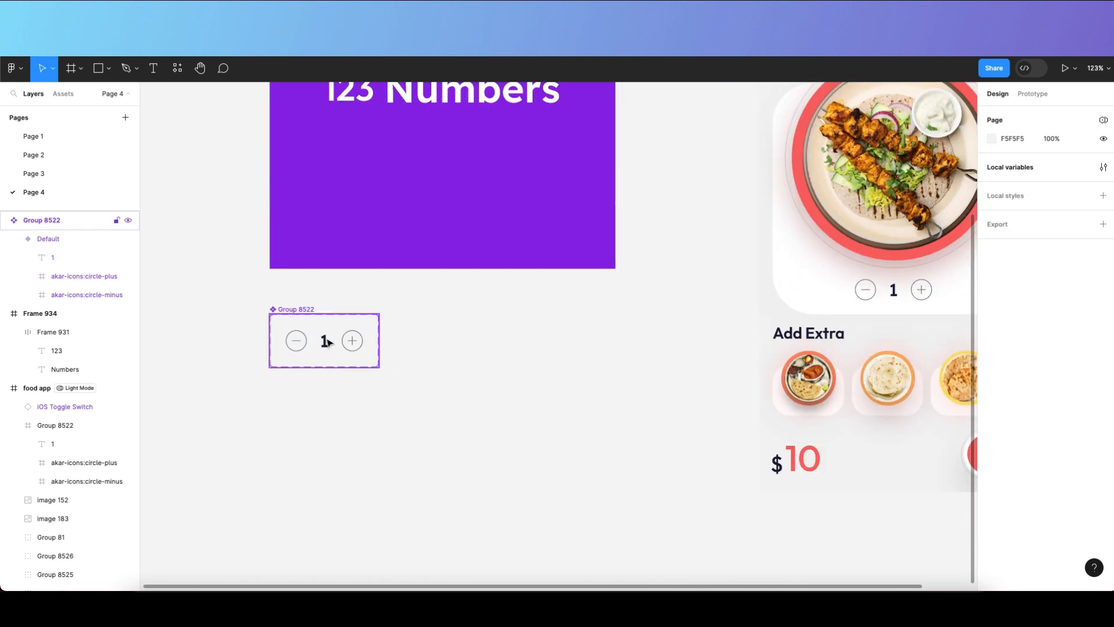
click(583, 342)
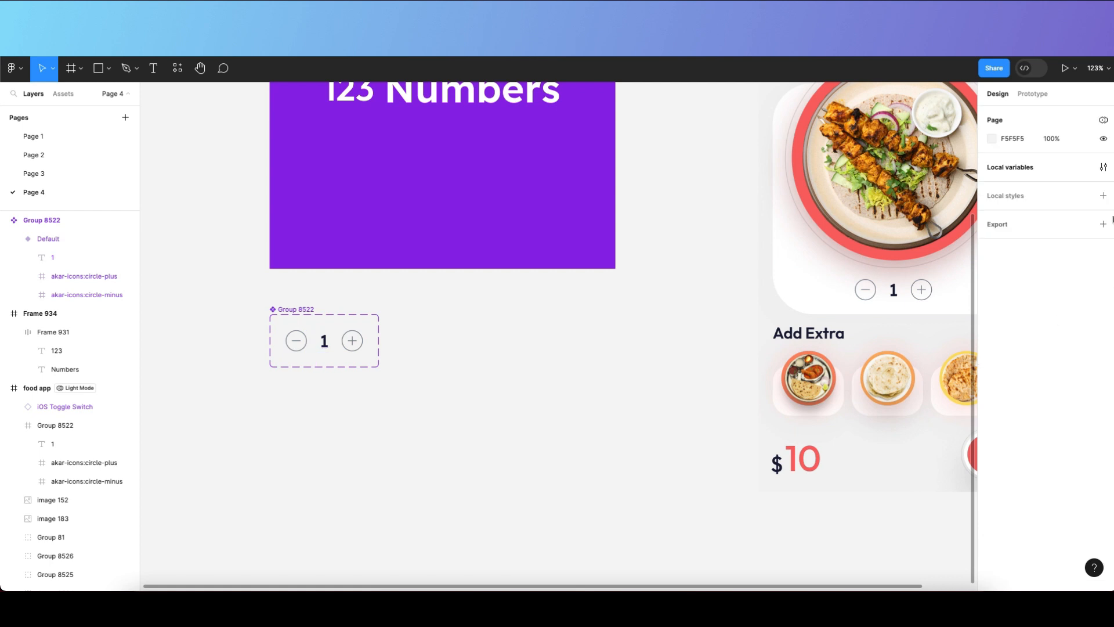
Create a number variable named Quantity in the Numbers 2 collection.
click(1103, 168)
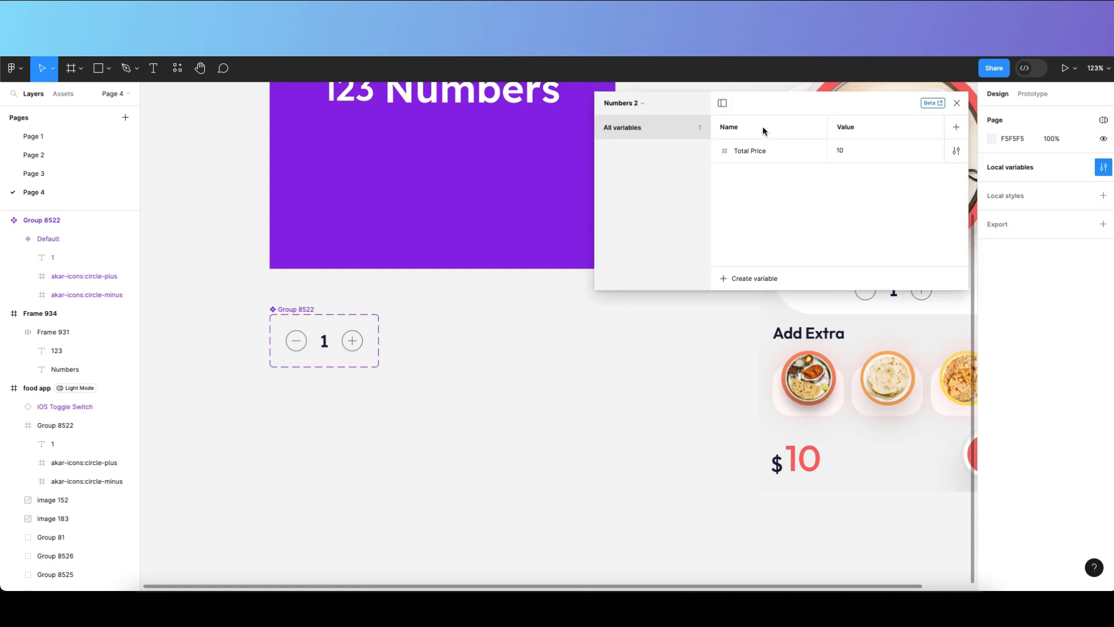
click(754, 278)
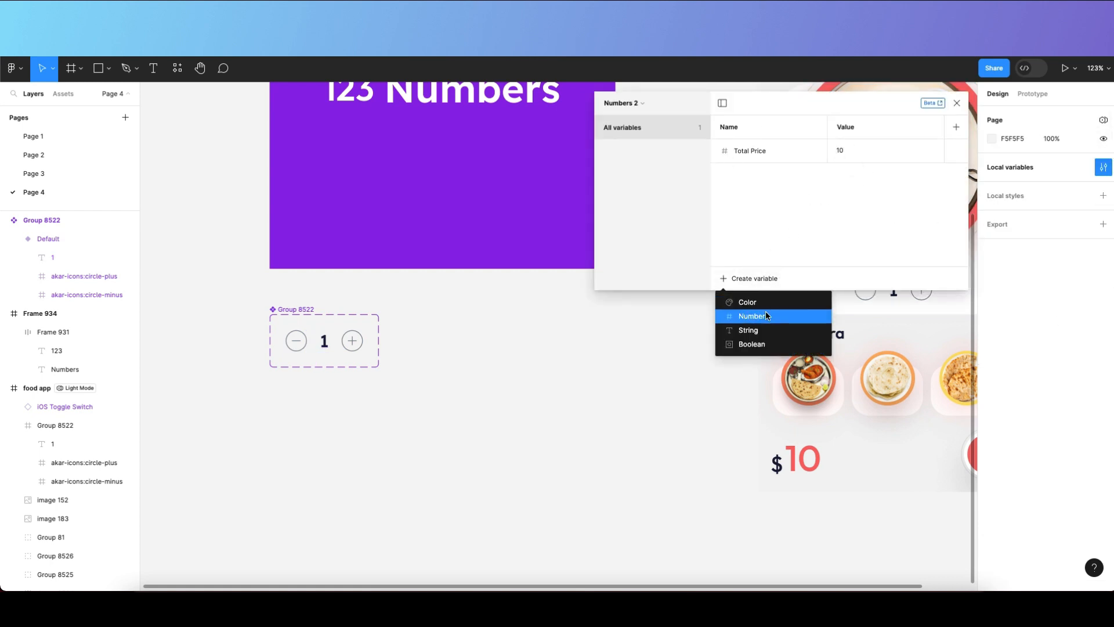
click(766, 316)
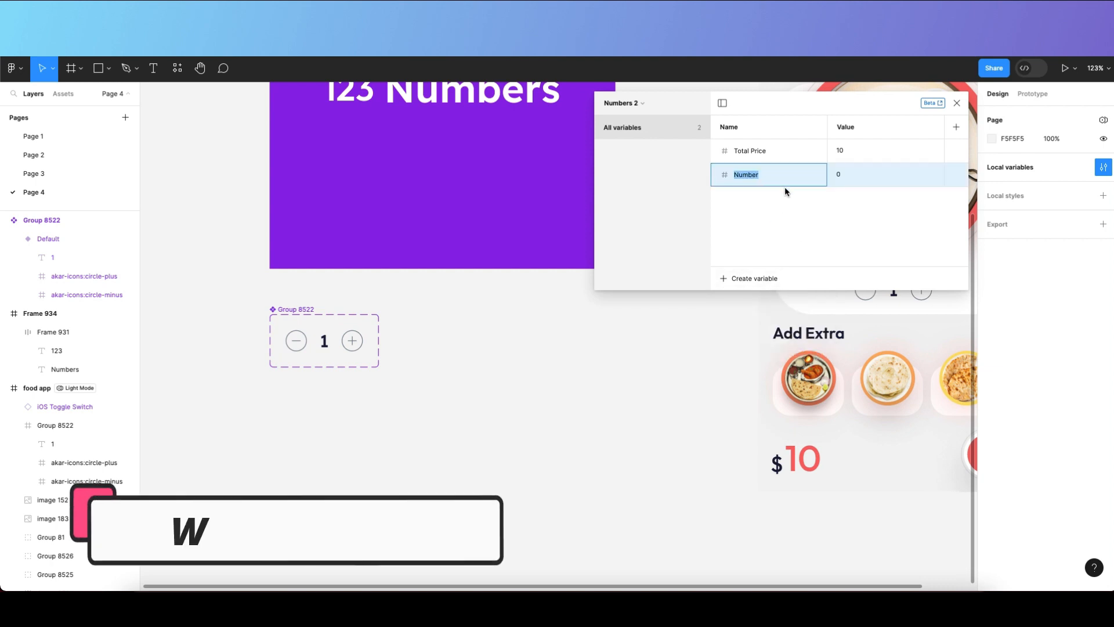
text(Quantity)
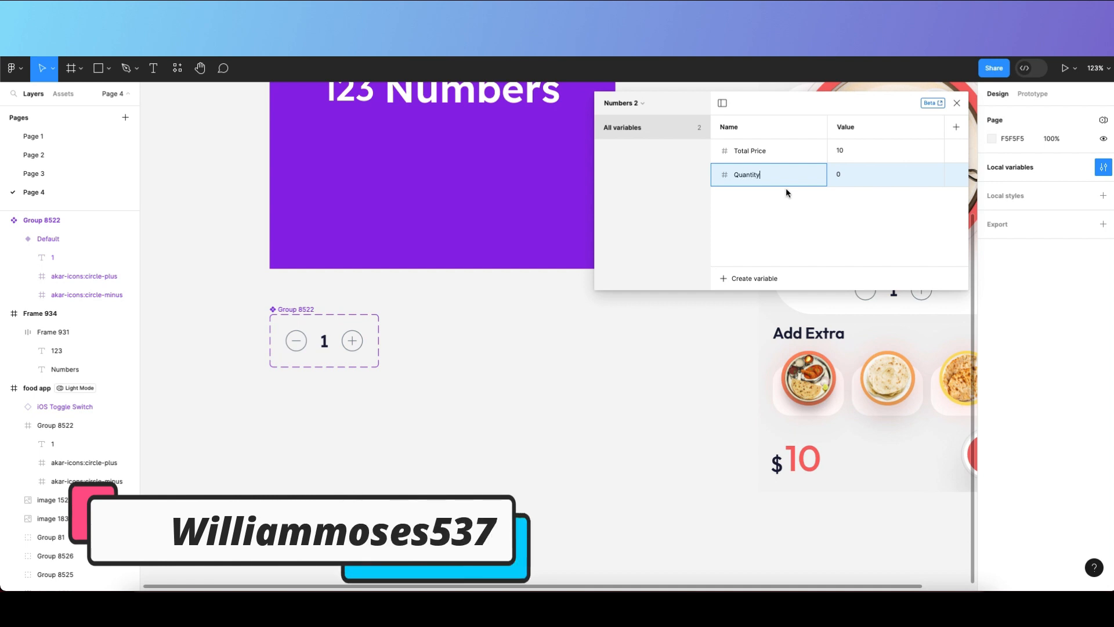
click(818, 218)
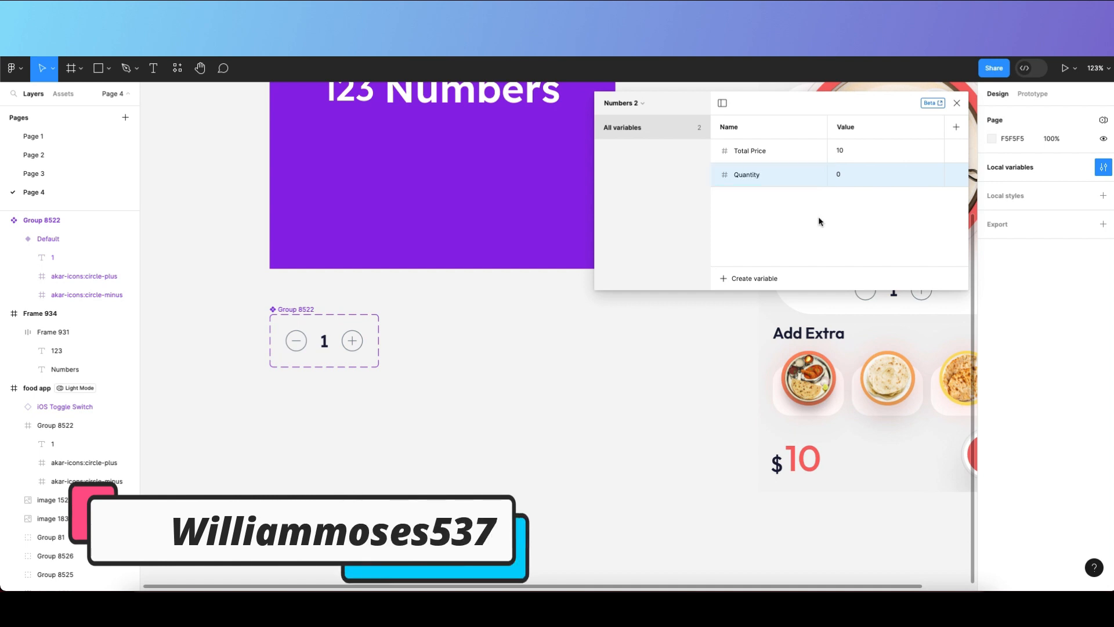
scroll(602, 389, down, 2)
scroll(602, 390, down, 5)
scroll(581, 336, right, 5)
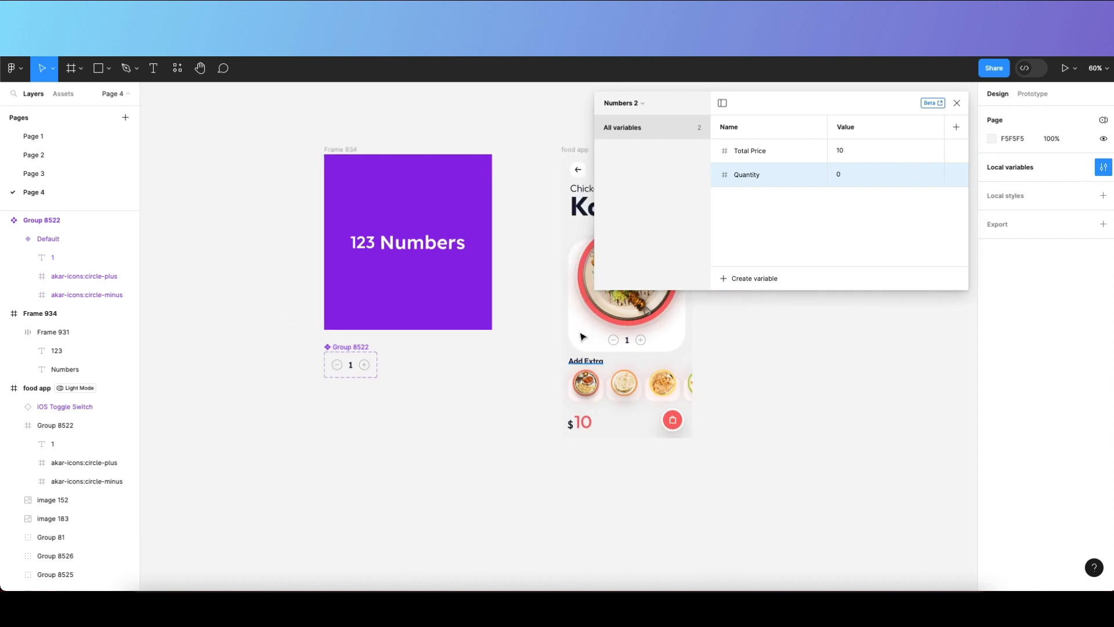
scroll(435, 397, up, 5)
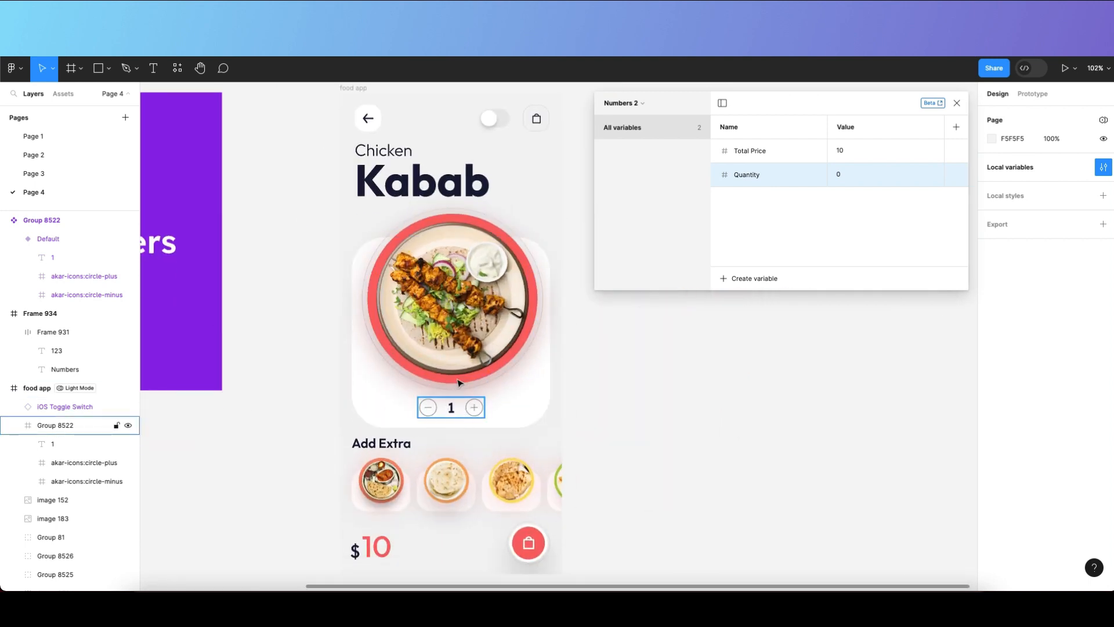
scroll(429, 425, left, 1)
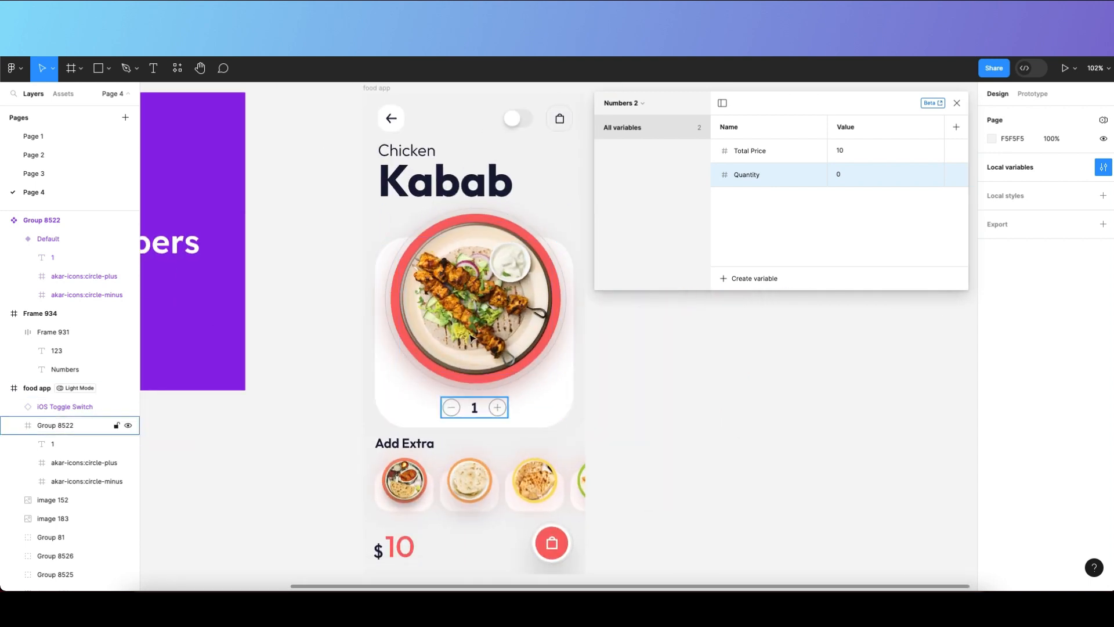
scroll(485, 405, down, 2)
scroll(410, 405, up, 3)
scroll(467, 350, down, 2)
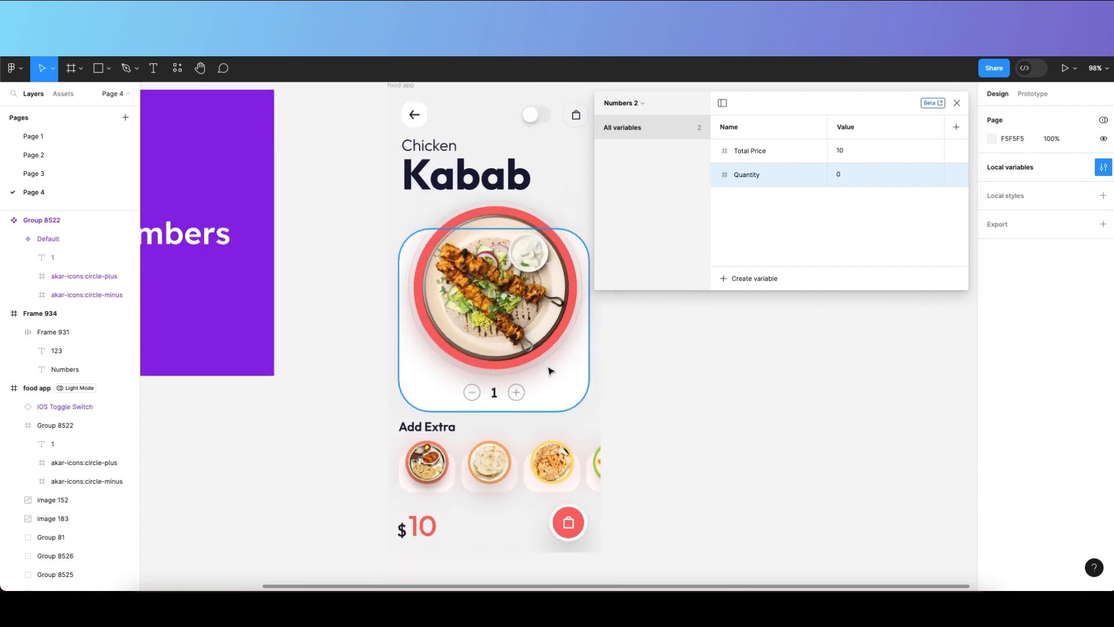
scroll(494, 394, right, 2)
scroll(493, 394, down, 1)
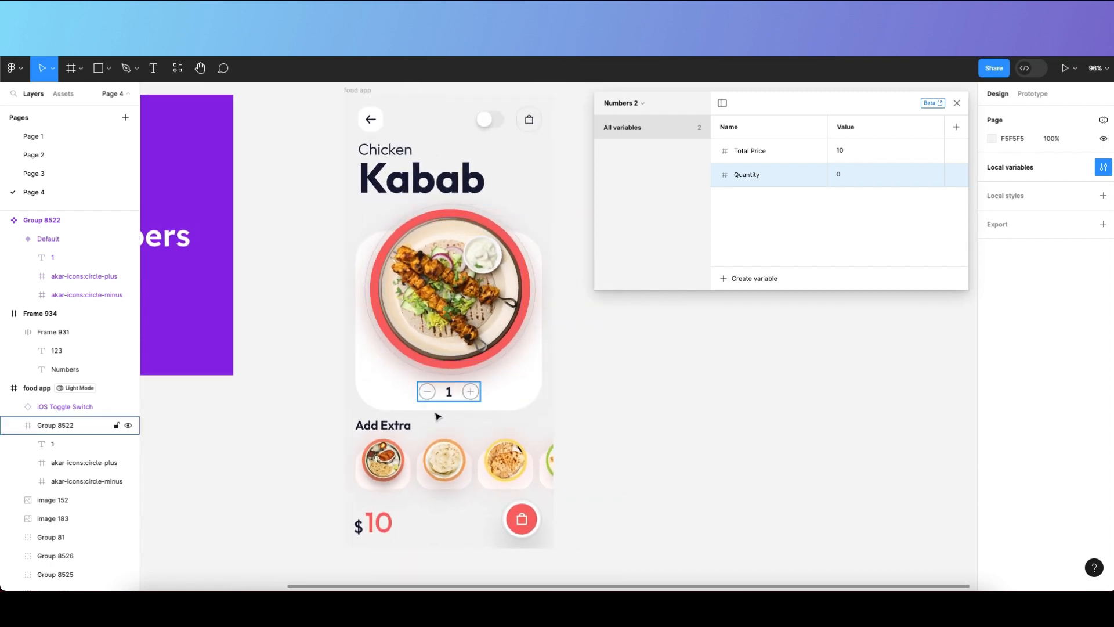
scroll(438, 416, left, 2)
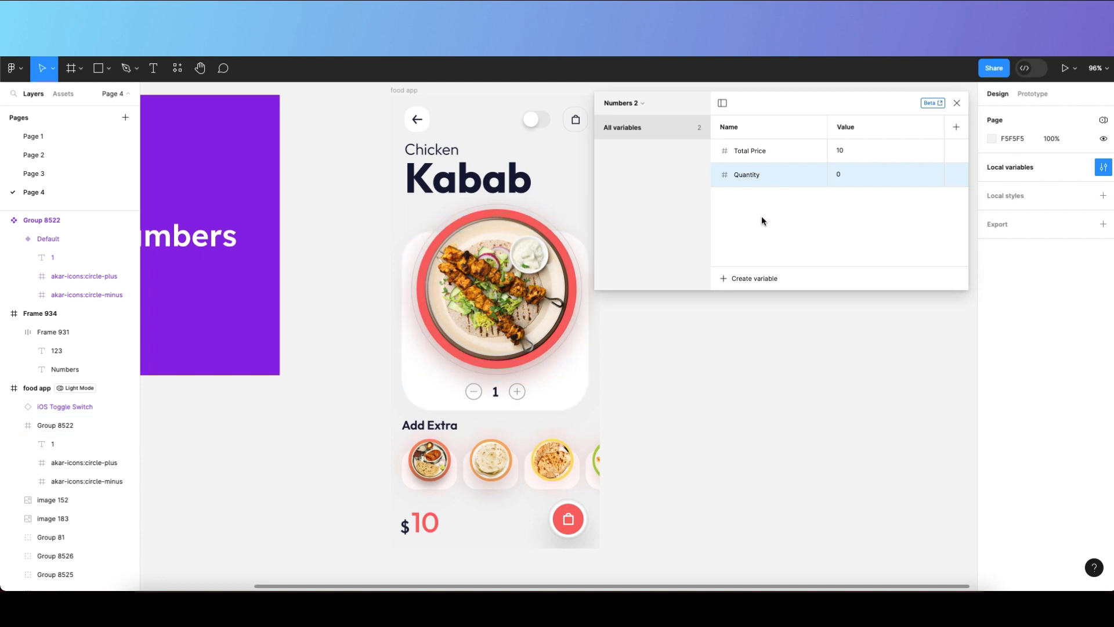
scroll(504, 395, left, 6)
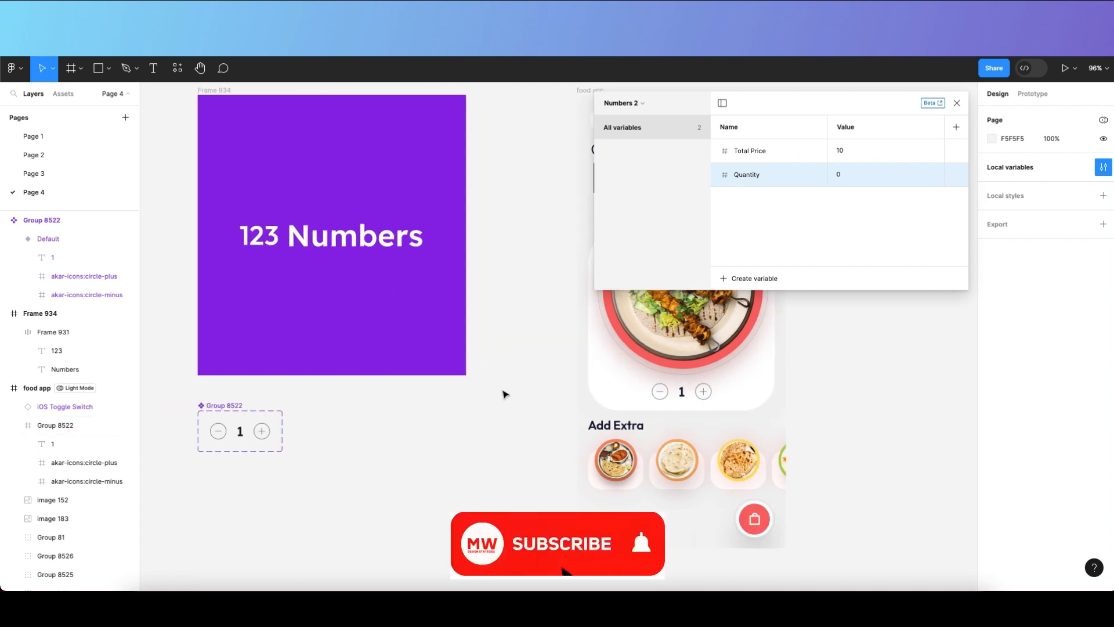
scroll(406, 418, right, 1)
scroll(581, 493, left, 4)
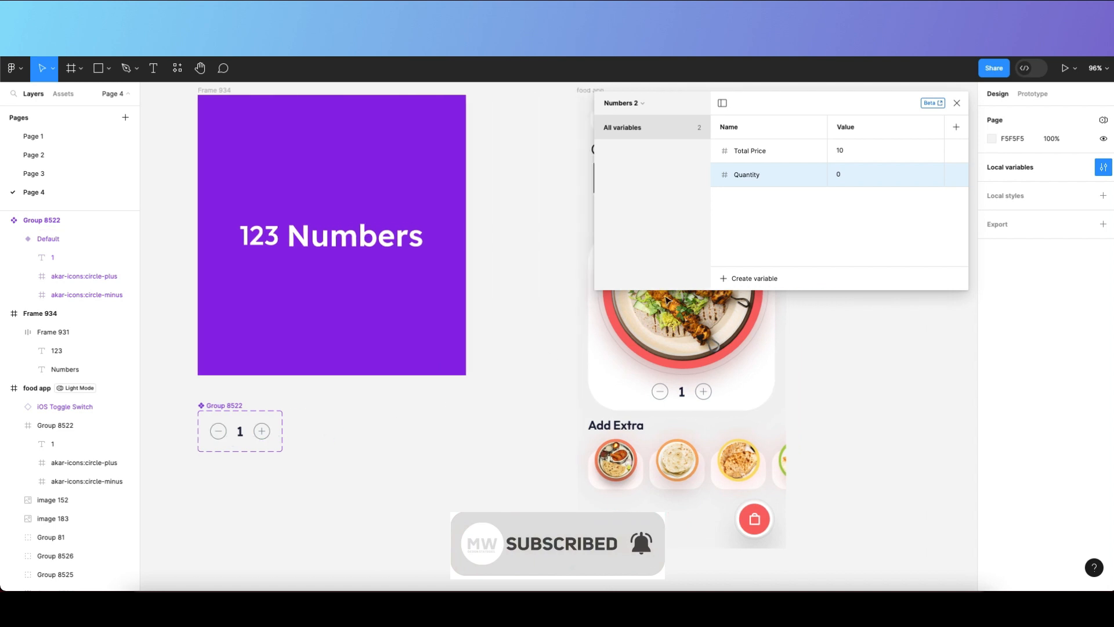
Set the value of the Quantity variable in the Numbers 2 collection to 1 and close the variables window.
scroll(218, 431, up, 3)
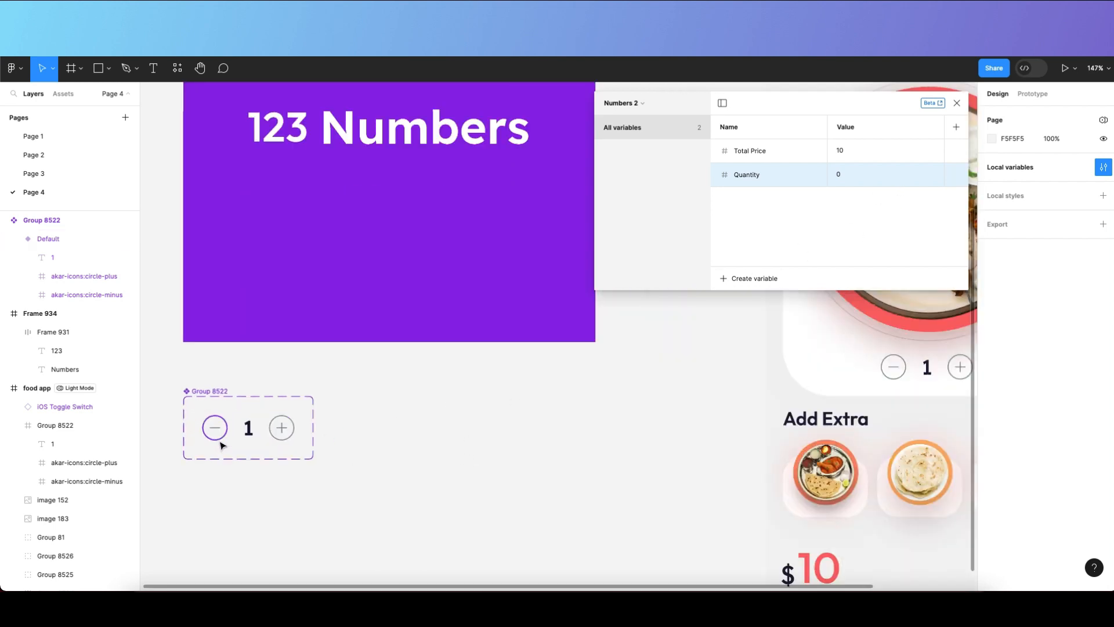
click(253, 436)
click(845, 181)
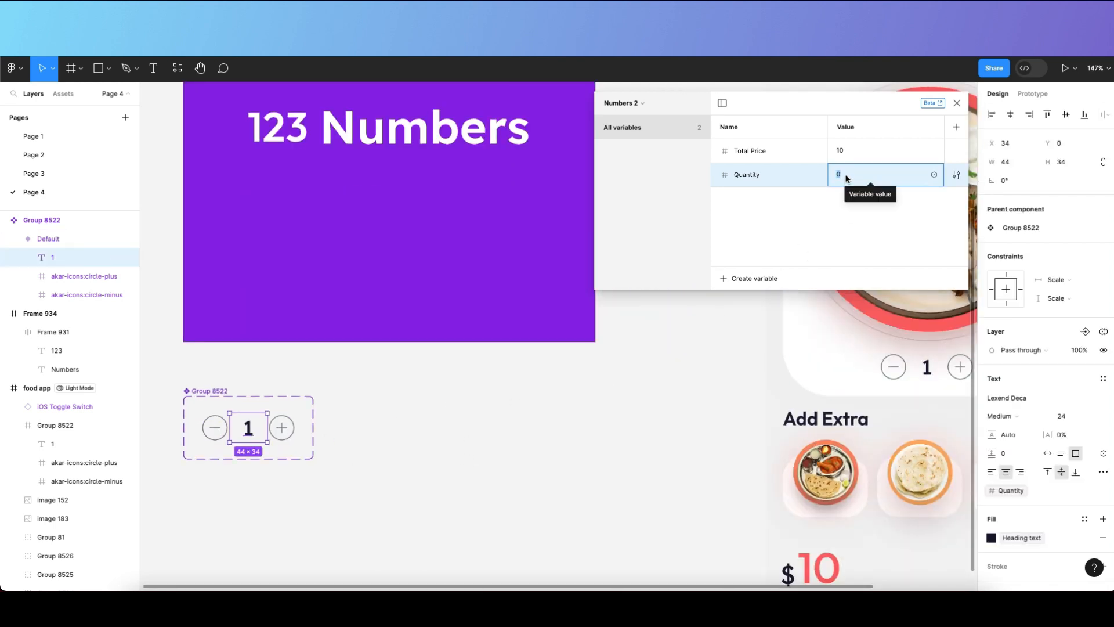
text(1)
click(382, 434)
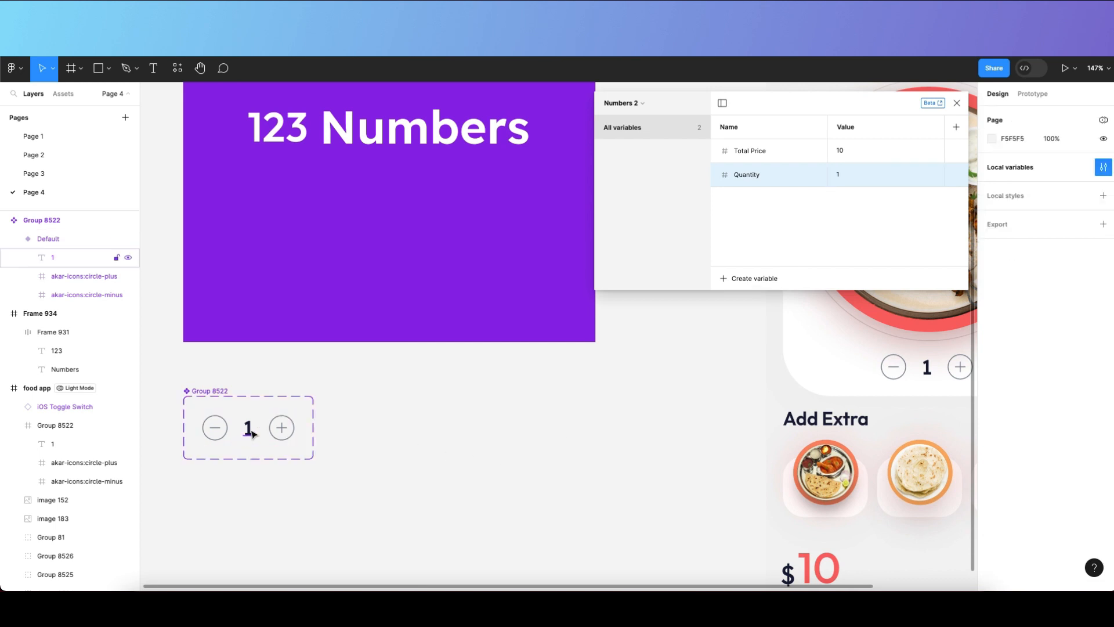
scroll(318, 415, down, 5)
scroll(234, 427, up, 3)
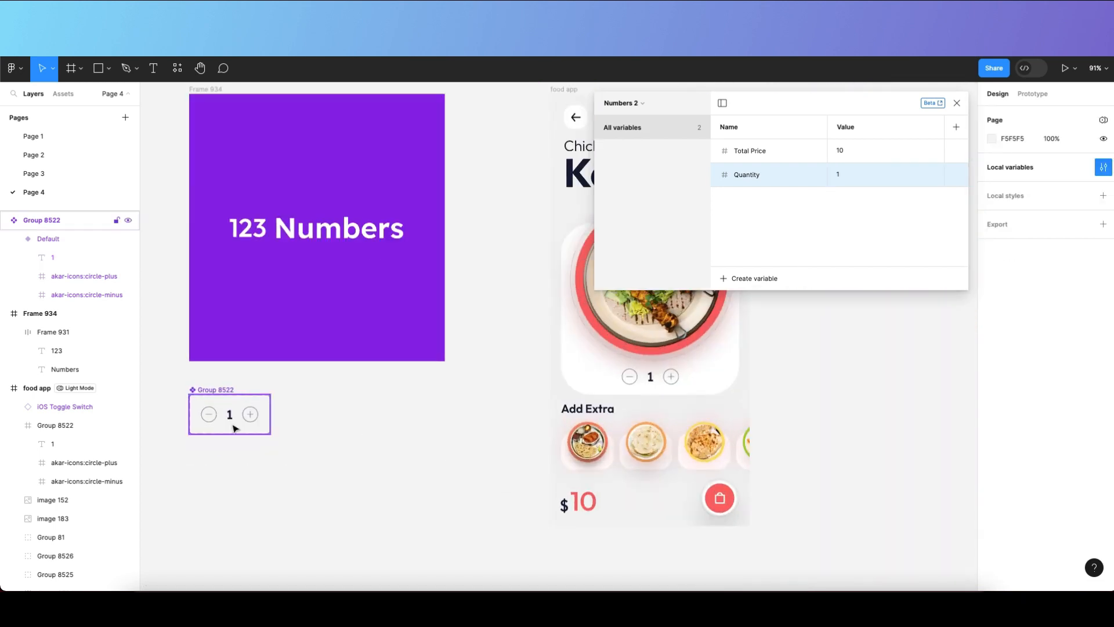
scroll(374, 409, right, 4)
scroll(374, 409, up, 1)
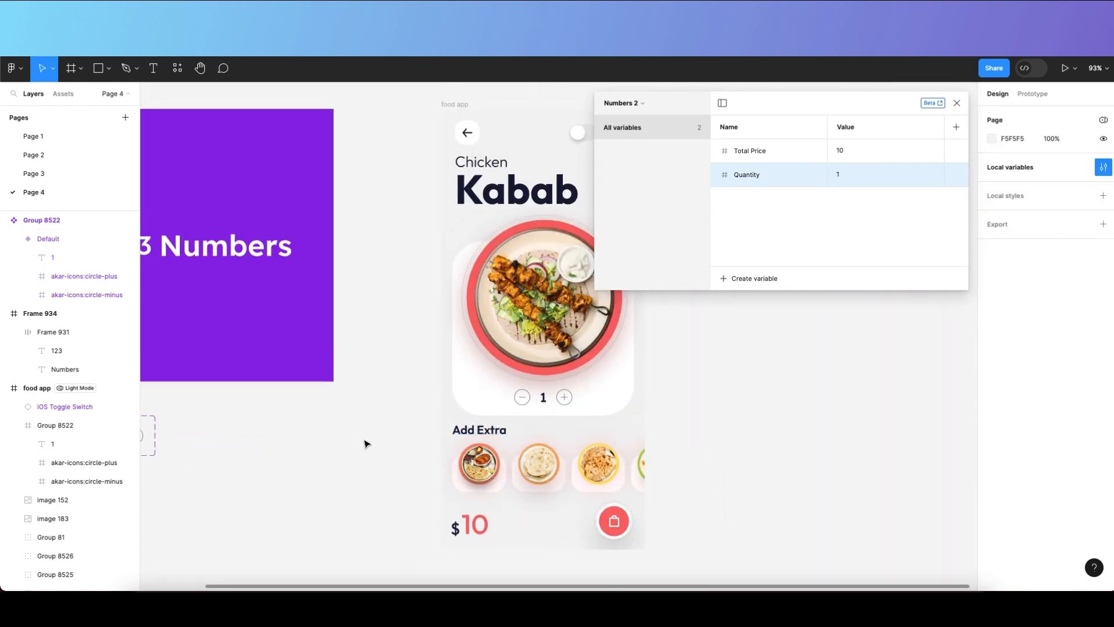
scroll(382, 447, left, 2)
click(957, 102)
scroll(506, 422, left, 4)
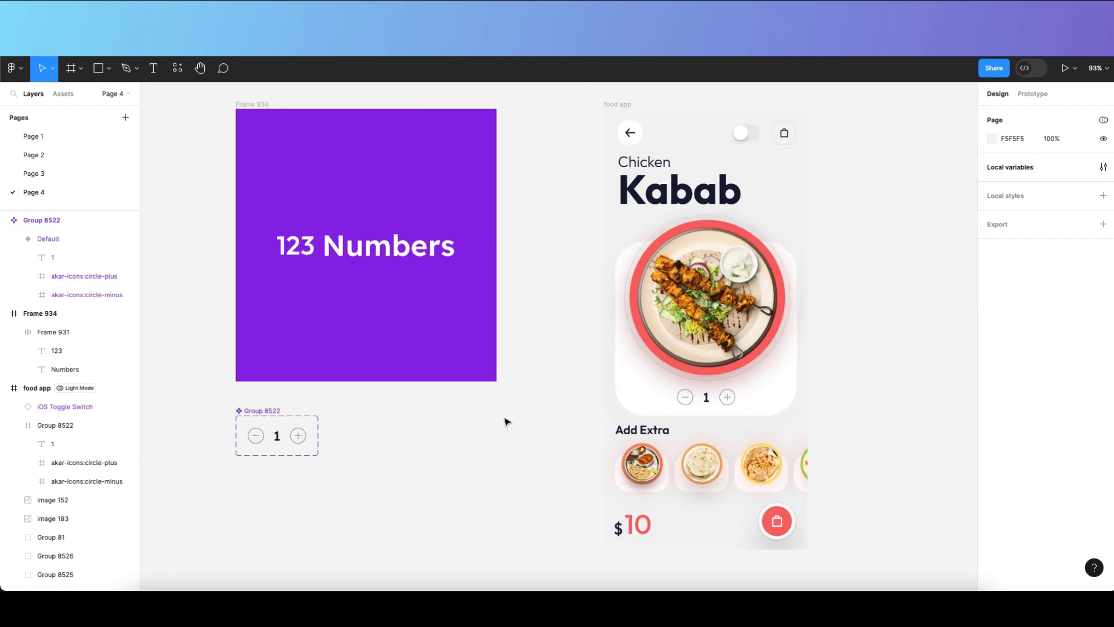
Examine the food app frame and the variable applied to its price text.
click(626, 414)
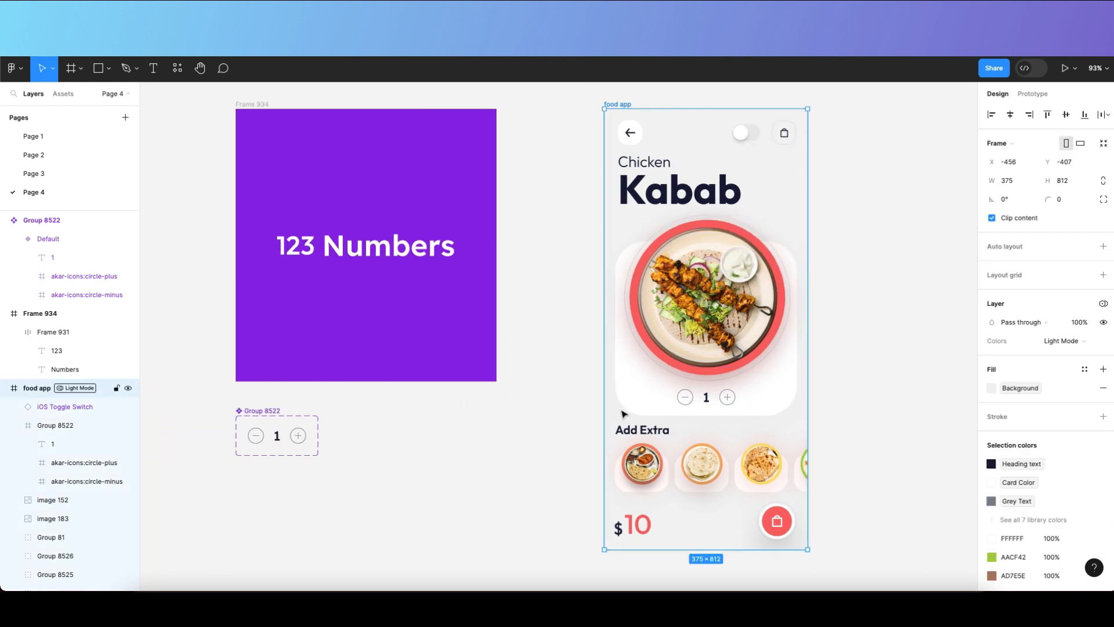
scroll(592, 400, right, 3)
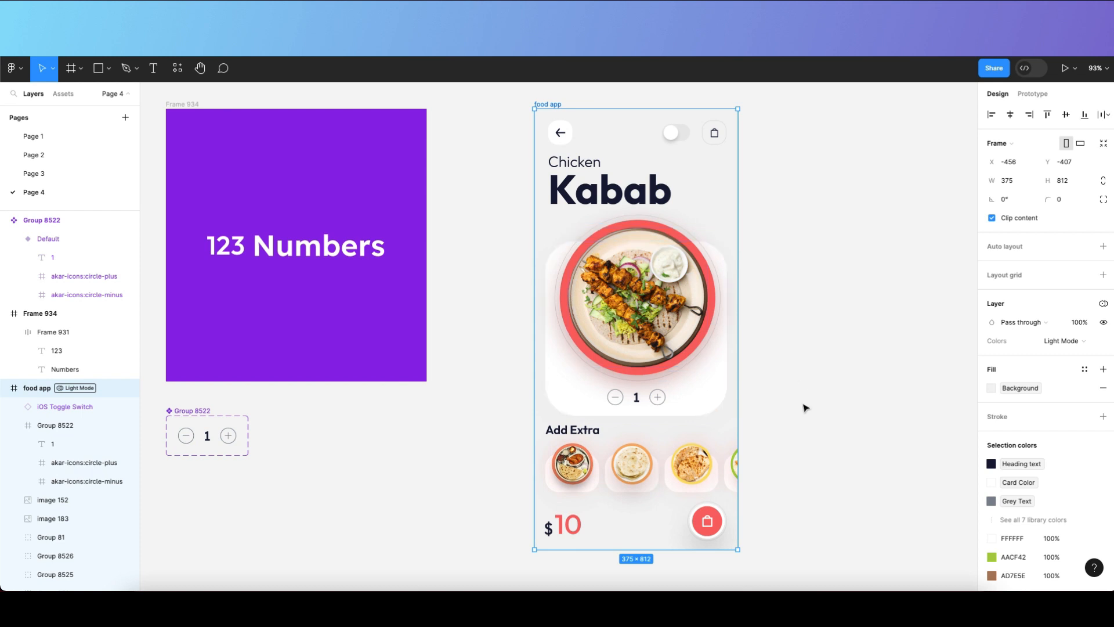
click(637, 400)
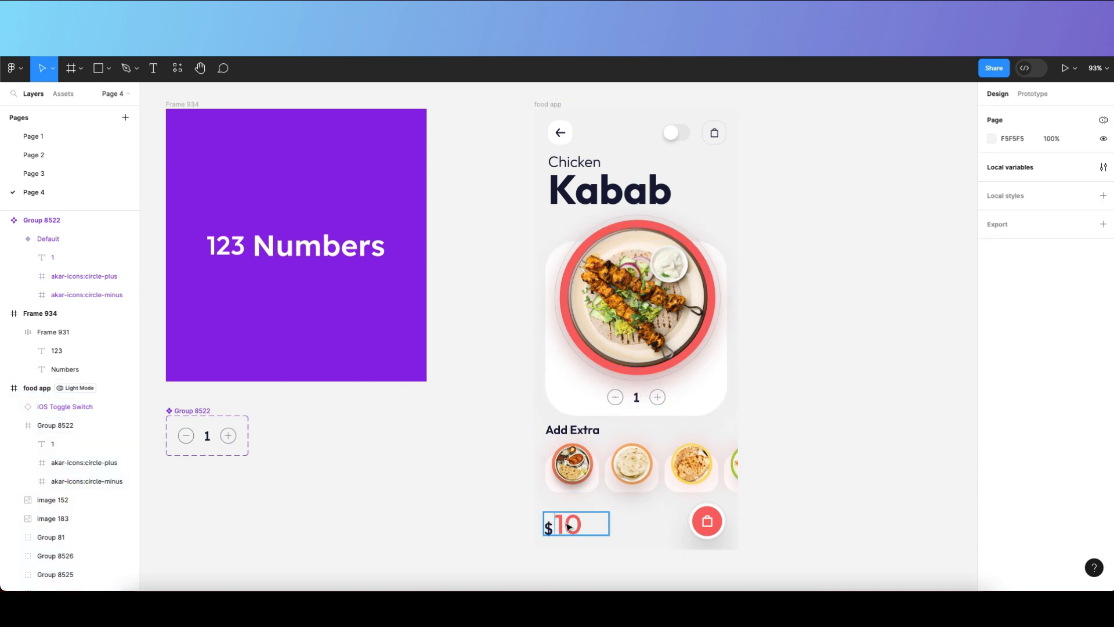
click(568, 524)
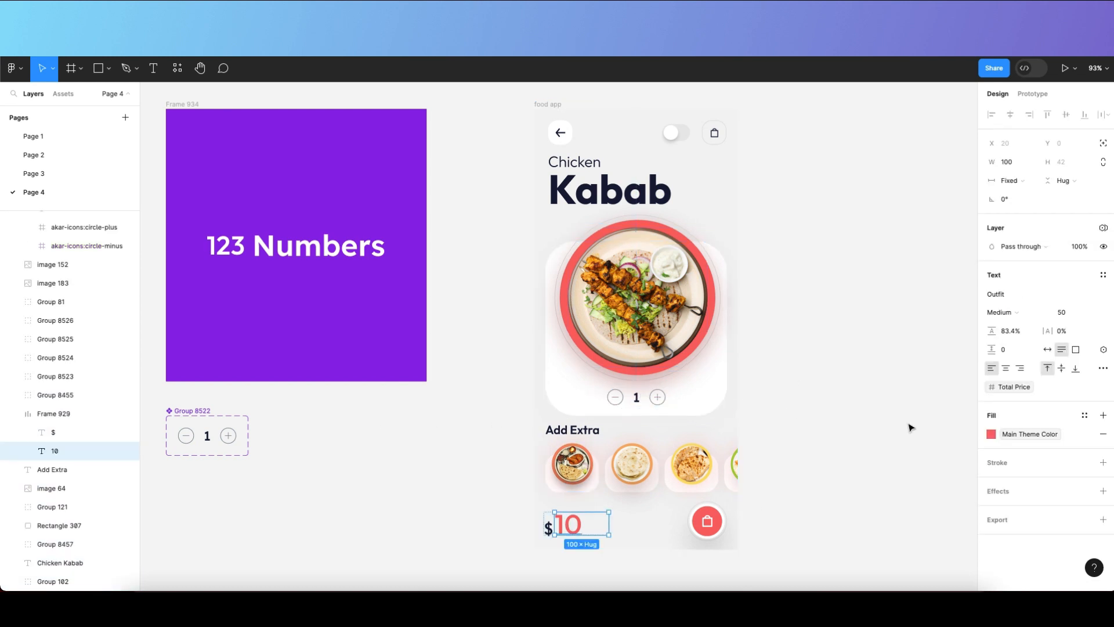
click(1024, 392)
key(Escape)
click(805, 396)
Replace the quantity counter on the food app screen with an instance of the counter component, placed below the main dish image.
click(635, 397)
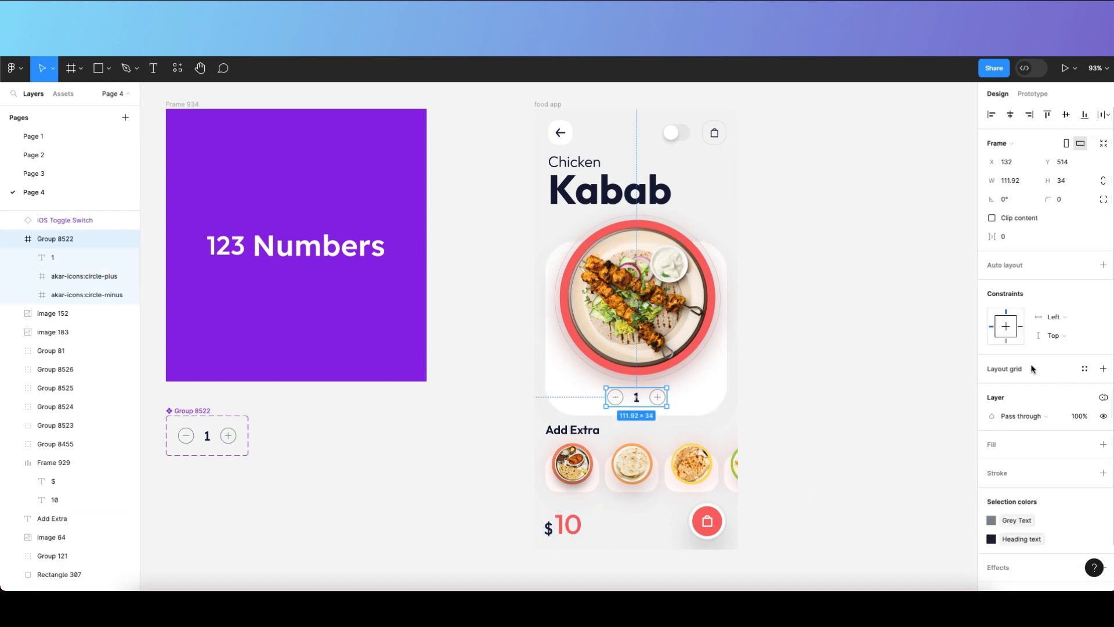
key(Delete)
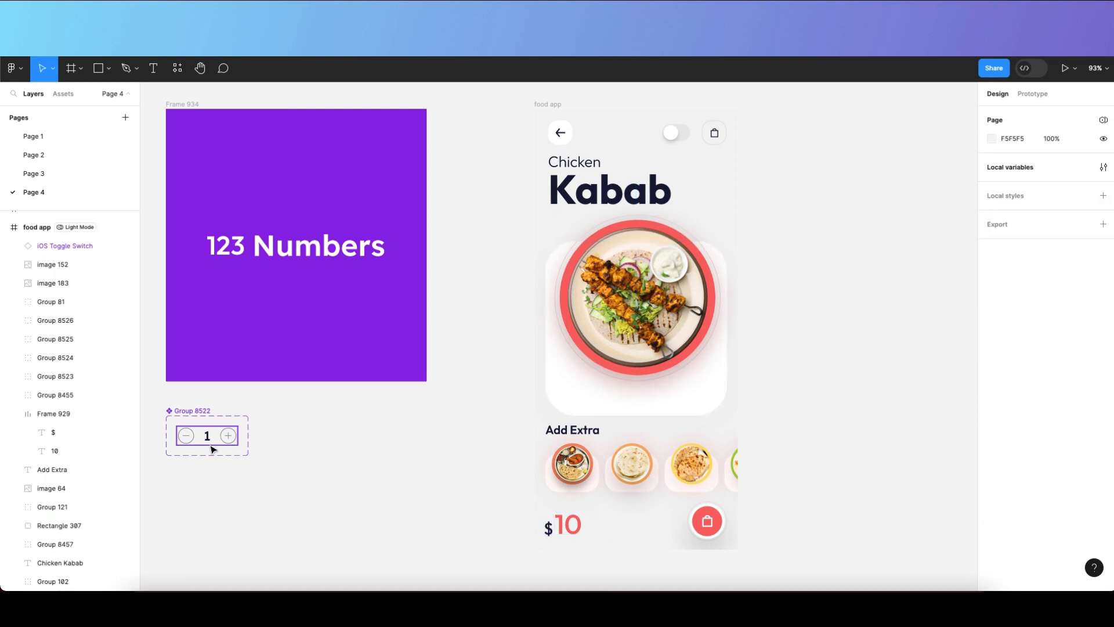
drag(214, 447, 650, 395)
shift+click(718, 399)
click(842, 365)
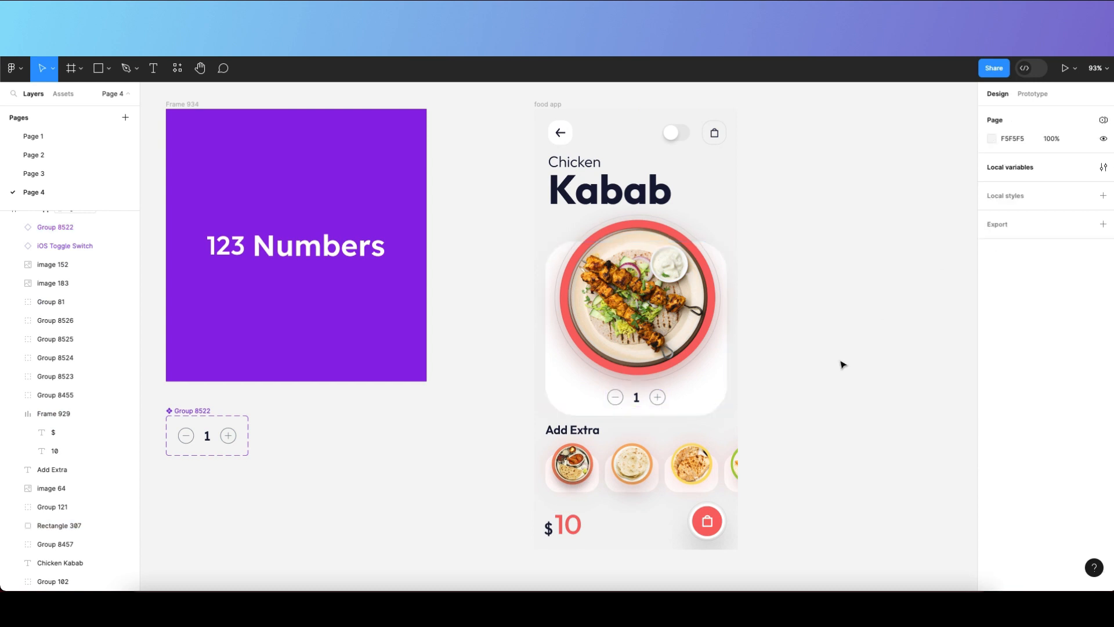
click(635, 394)
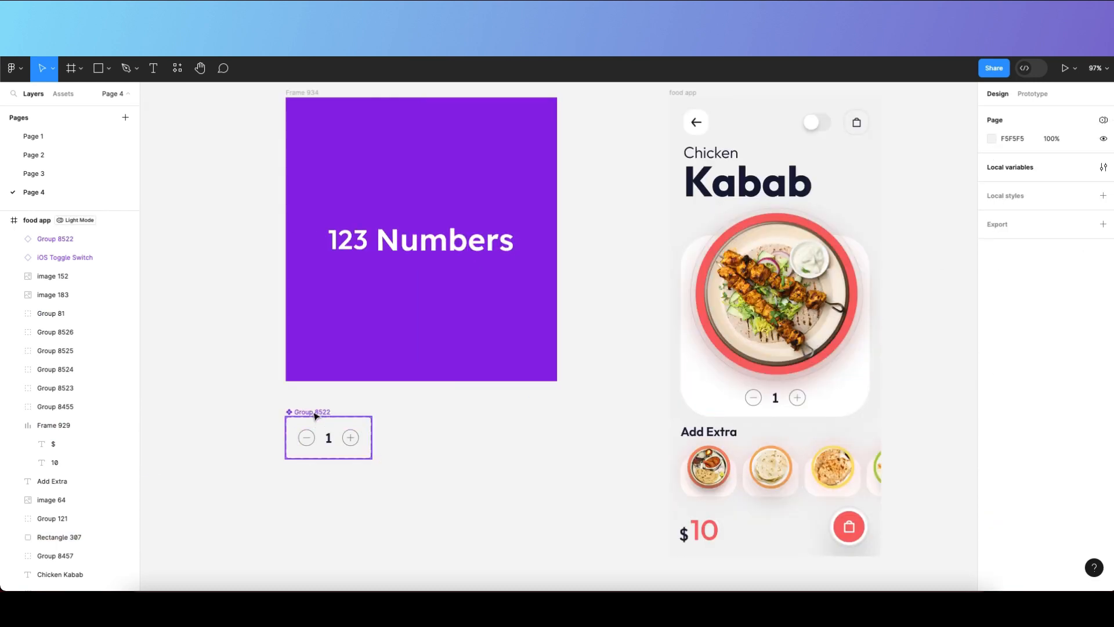
Review the prototype interaction on the counter component's plus icon, including its Set variable actions for Quantity and Total Price.
click(1031, 94)
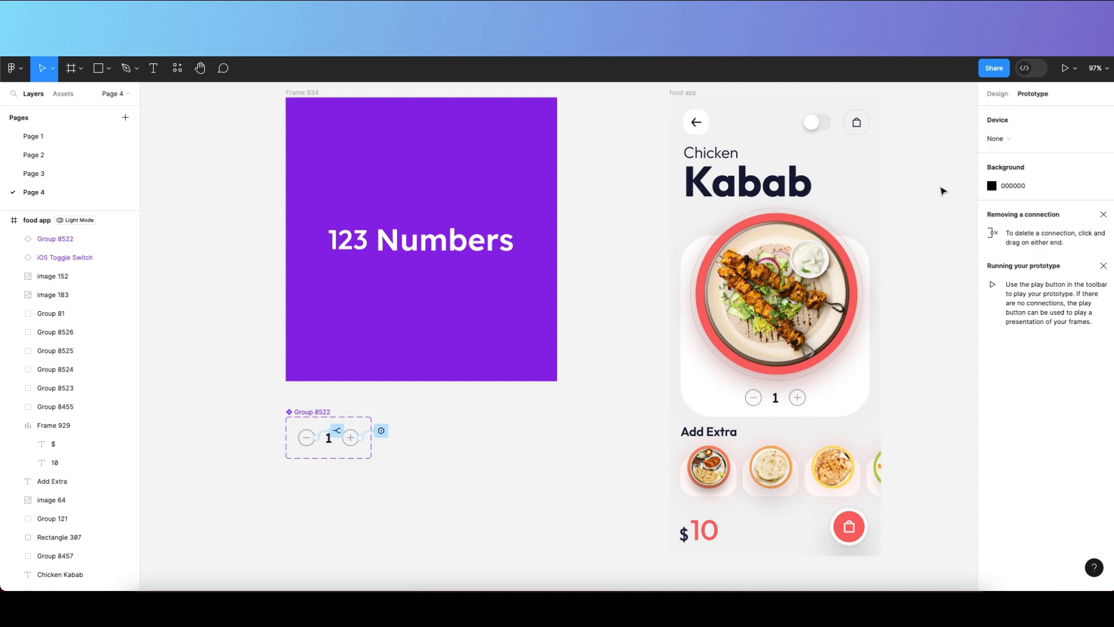
scroll(563, 439, right, 2)
scroll(505, 430, left, 2)
scroll(327, 442, up, 4)
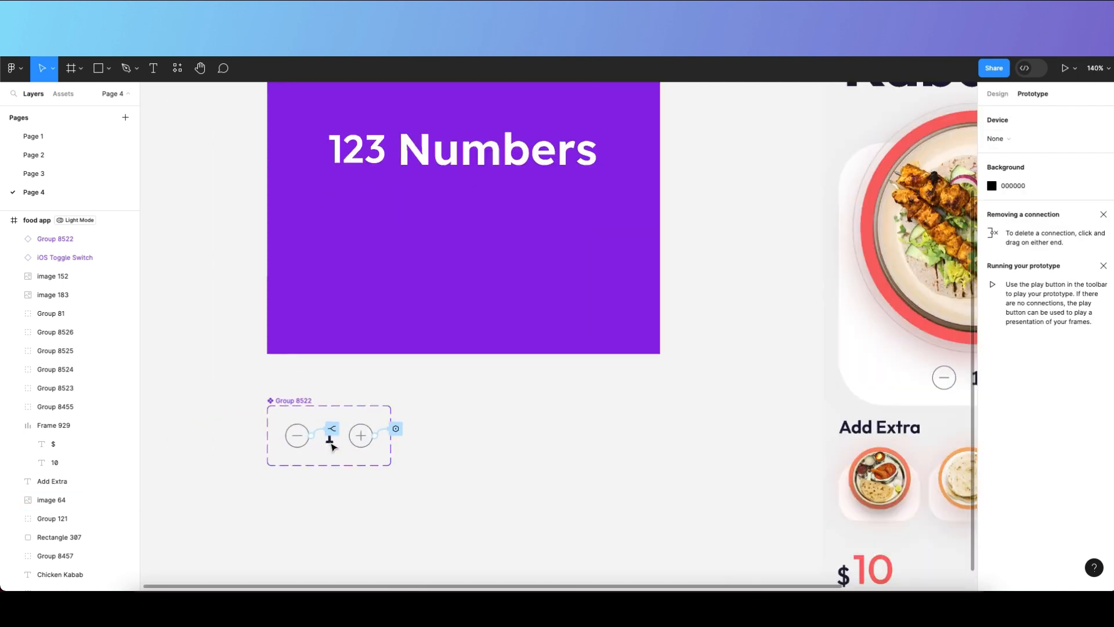
scroll(393, 430, down, 2)
click(396, 428)
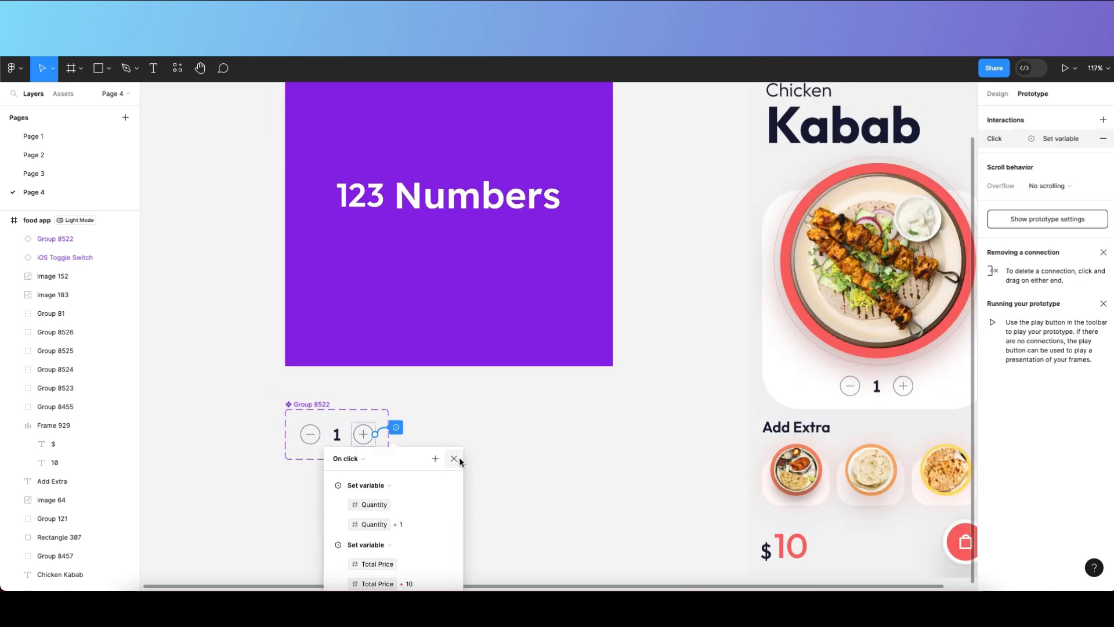
scroll(387, 465, down, 3)
click(453, 395)
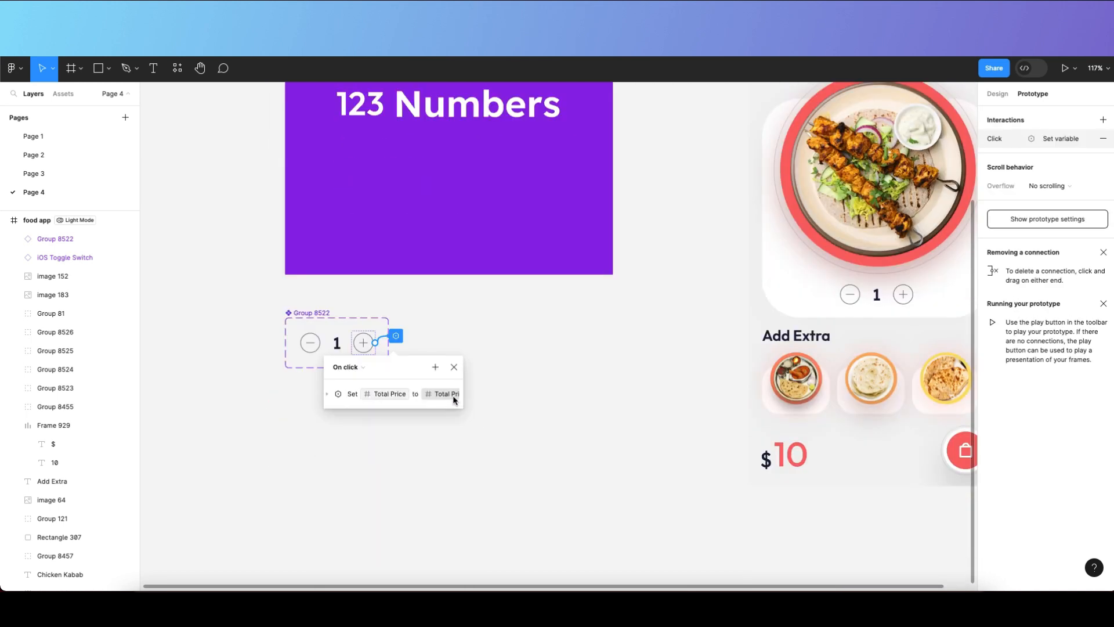
click(453, 368)
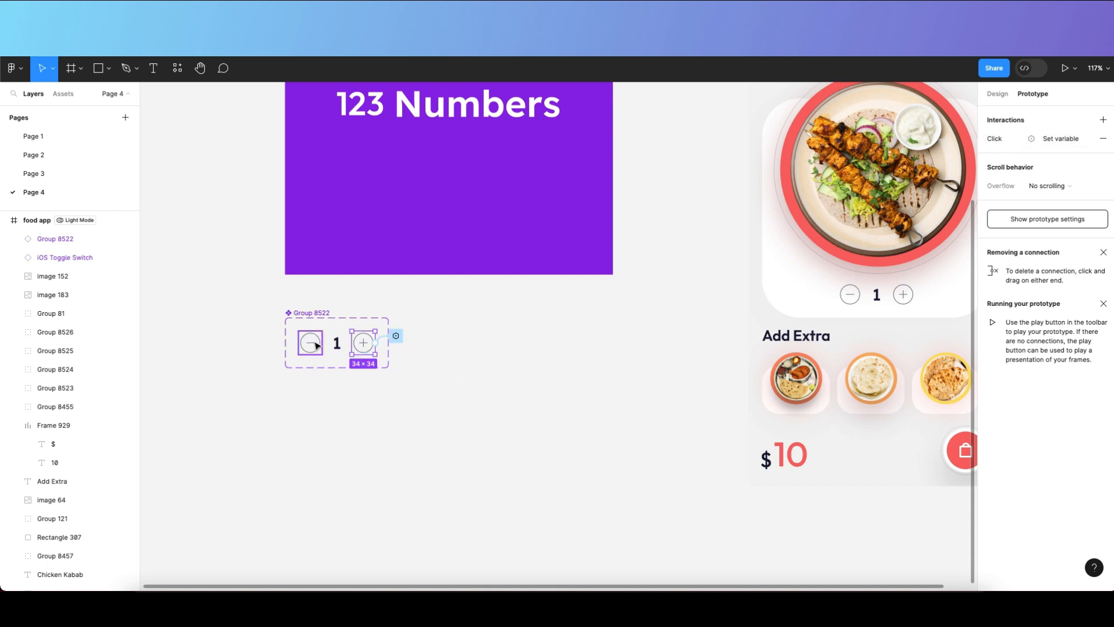
Delete the existing prototype interactions from the plus and minus icons of the counter component.
click(395, 336)
key(Delete)
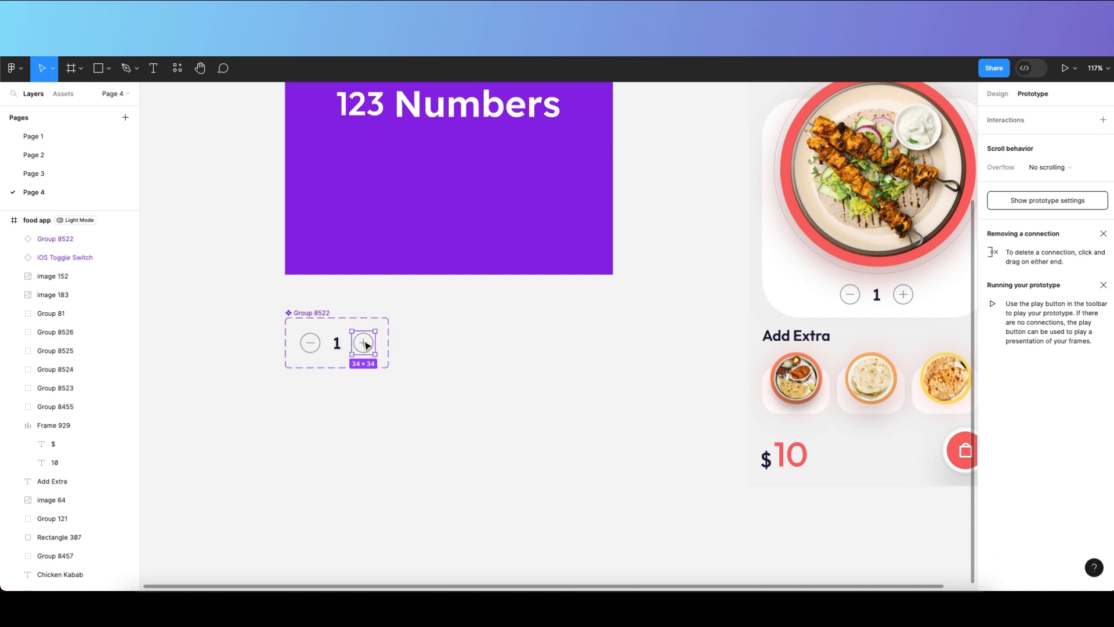
click(319, 342)
click(340, 337)
key(Delete)
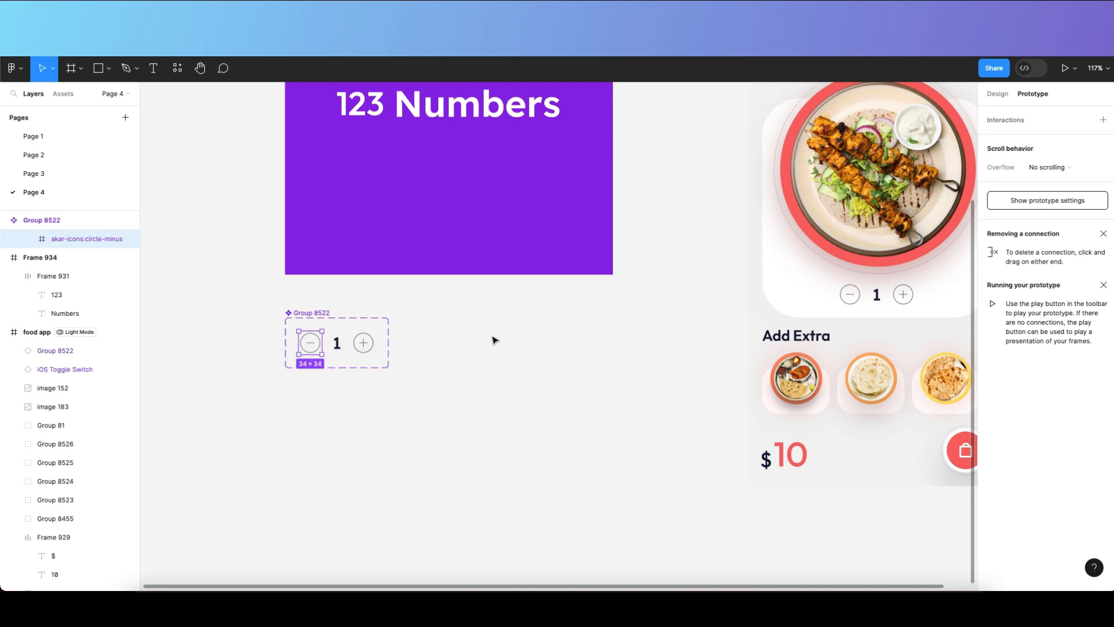
click(495, 340)
key(shift+1)
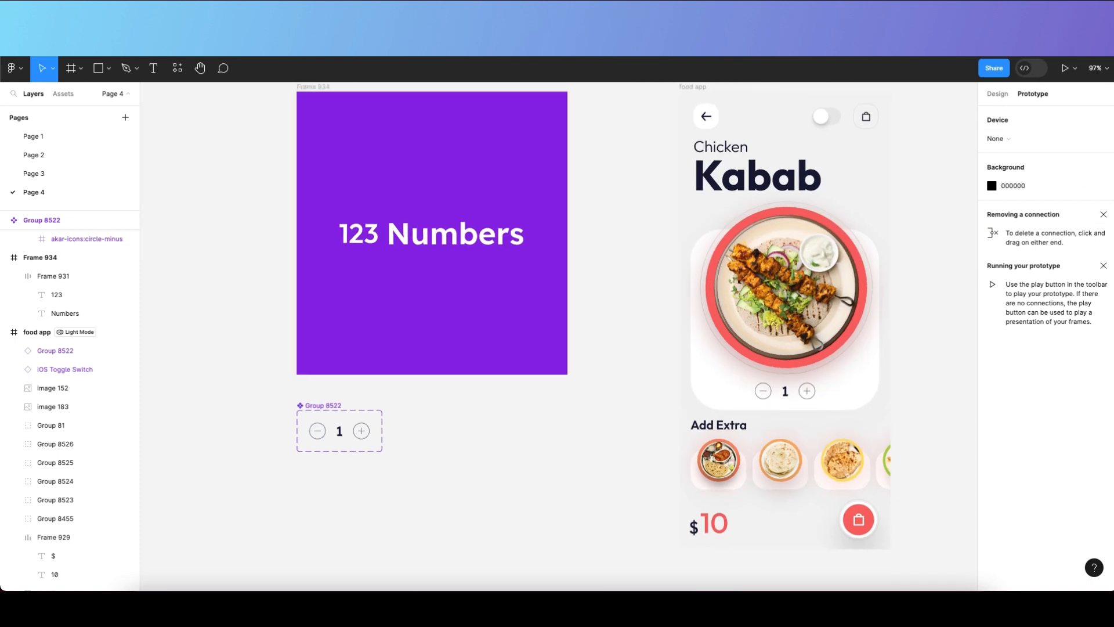
Add a prototype interaction with the On click trigger to the counter component's plus icon.
click(364, 430)
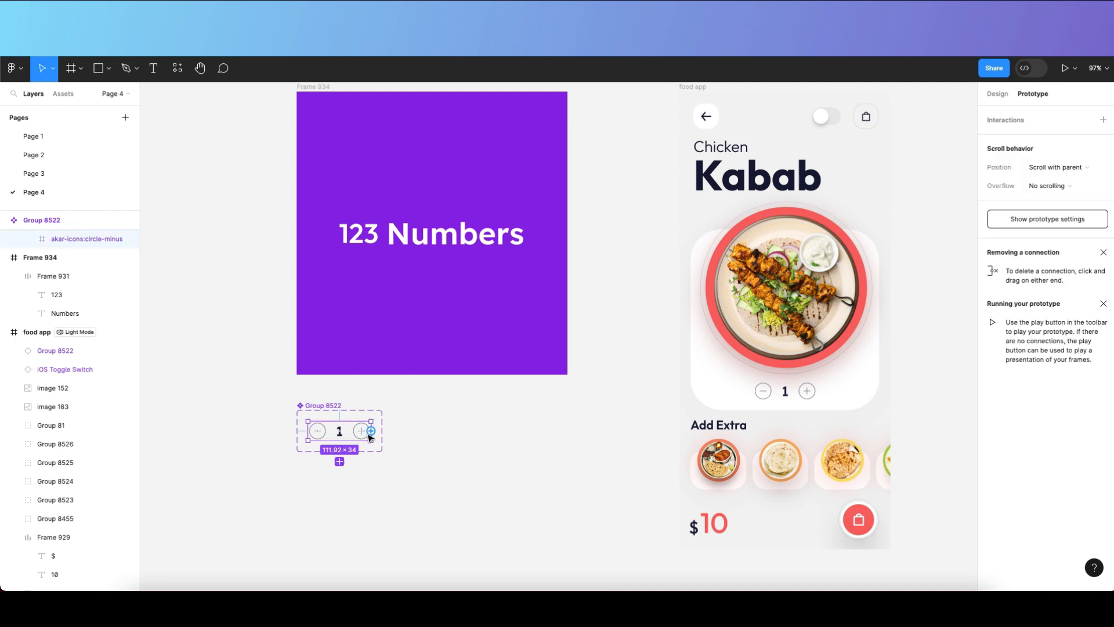
scroll(366, 430, up, 4)
click(456, 448)
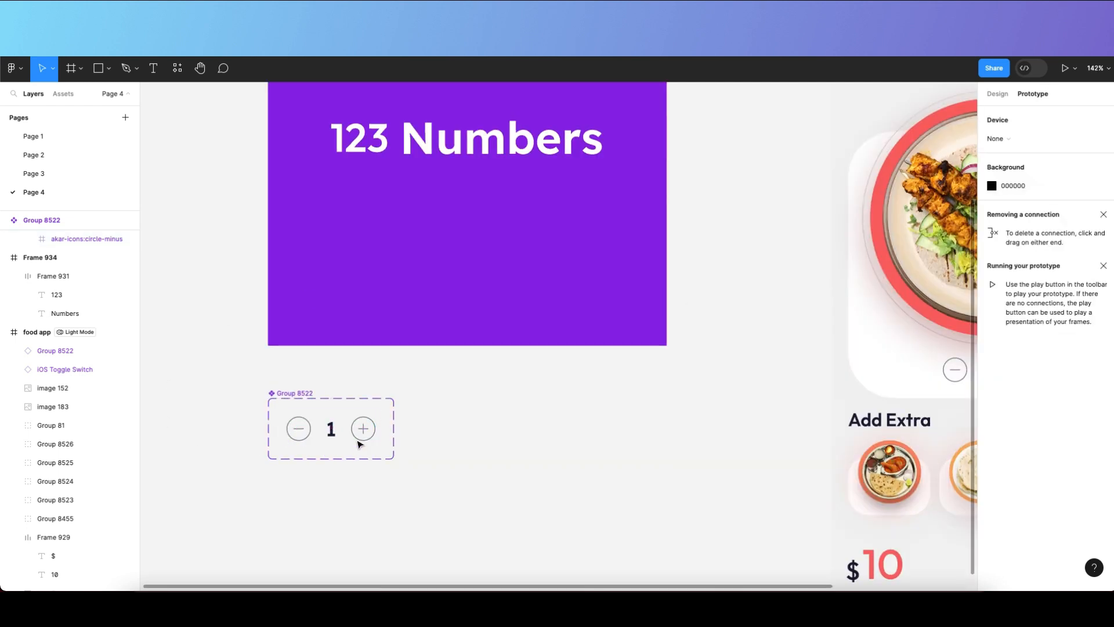
double_click(358, 441)
scroll(359, 441, down, 1)
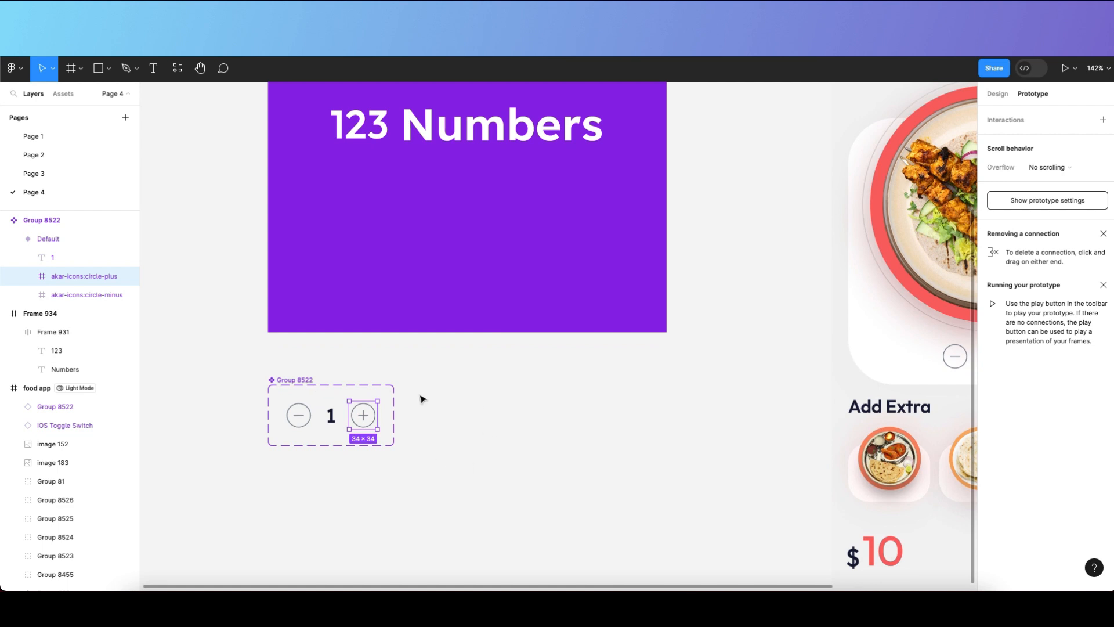
click(1105, 120)
drag(904, 138, 530, 281)
scroll(479, 358, down, 3)
scroll(478, 358, left, 2)
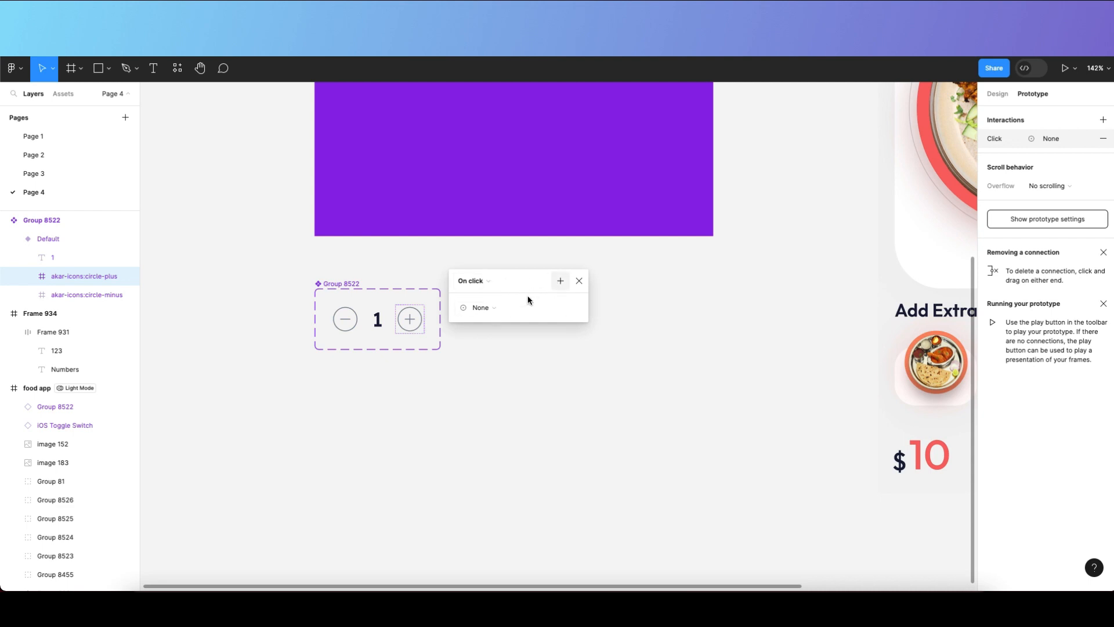
click(490, 311)
click(490, 311)
click(473, 281)
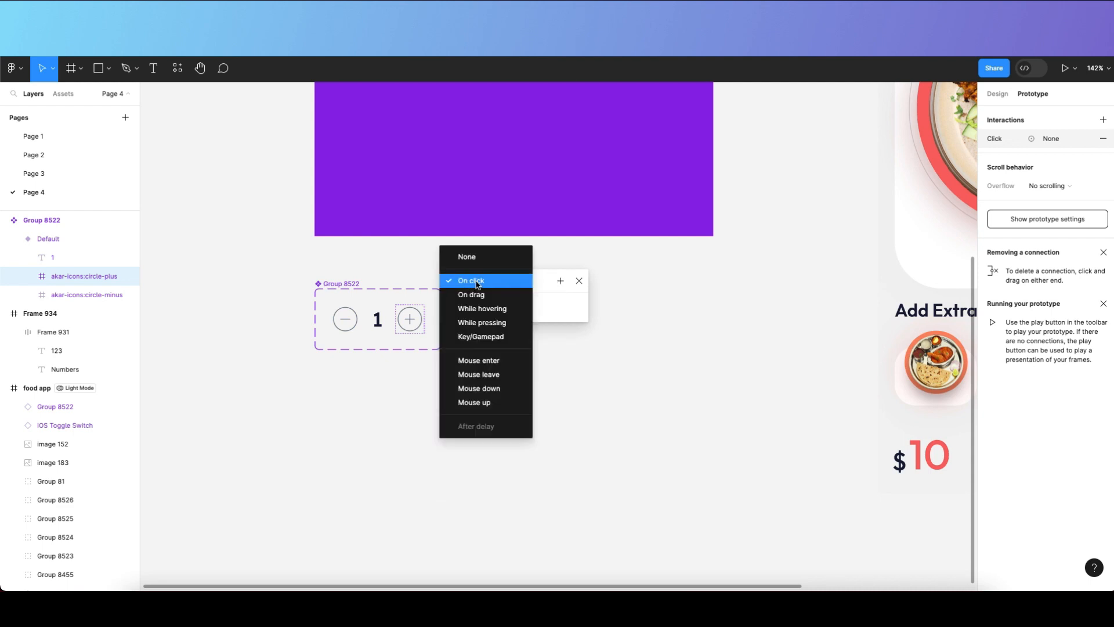
click(476, 283)
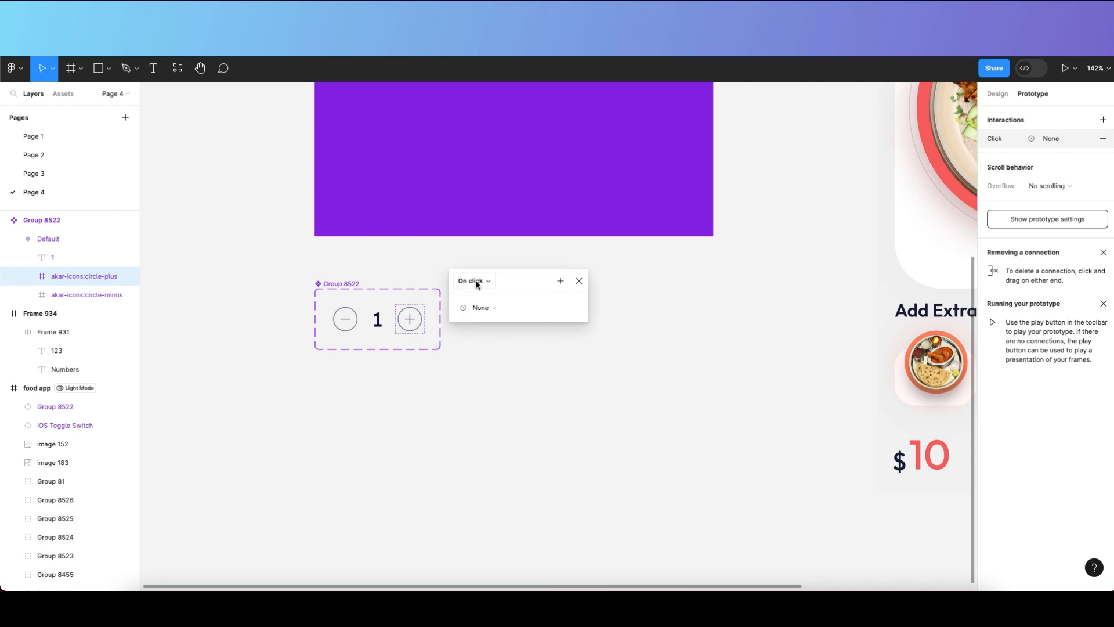
Add a Set variable action to the plus icon's interaction that sets Quantity from the Numbers collection to Quantity + 1.
click(553, 282)
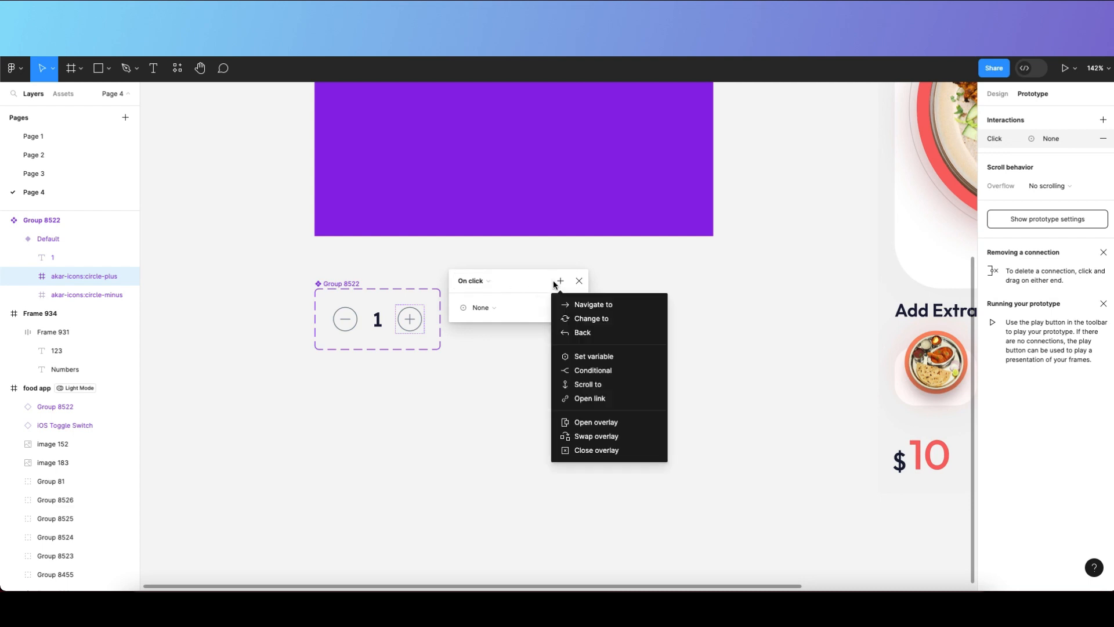
click(610, 359)
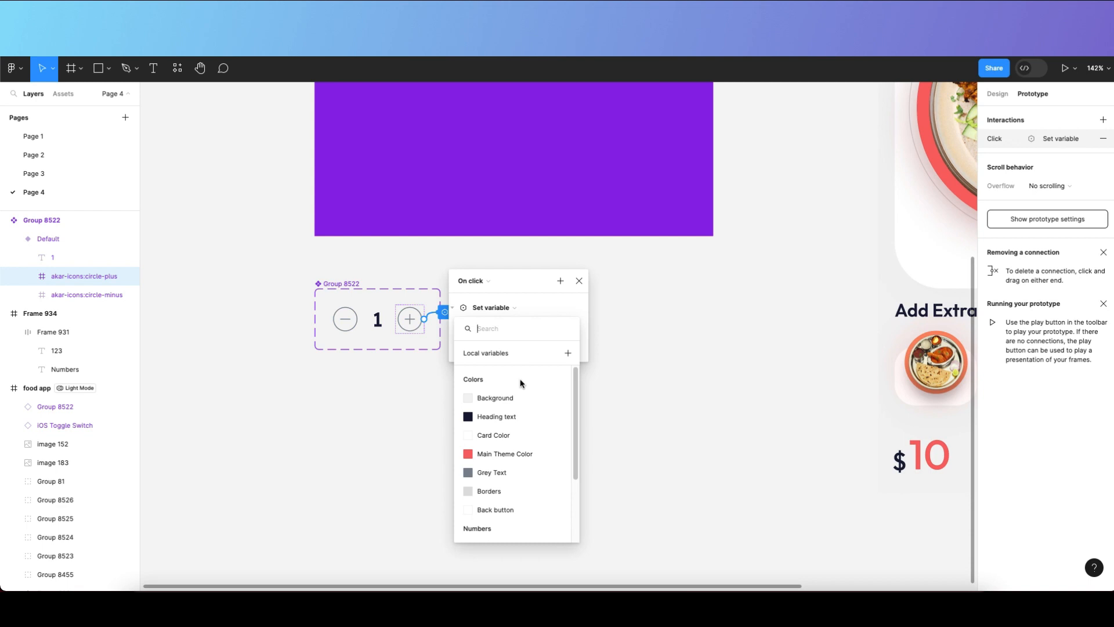
scroll(518, 455, down, 3)
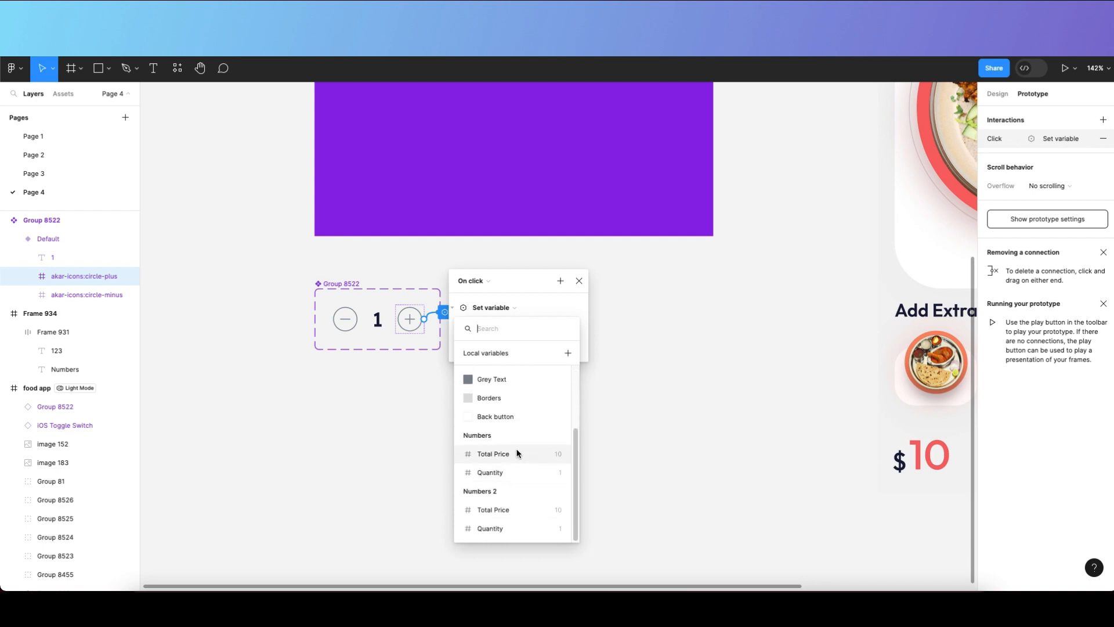
click(500, 474)
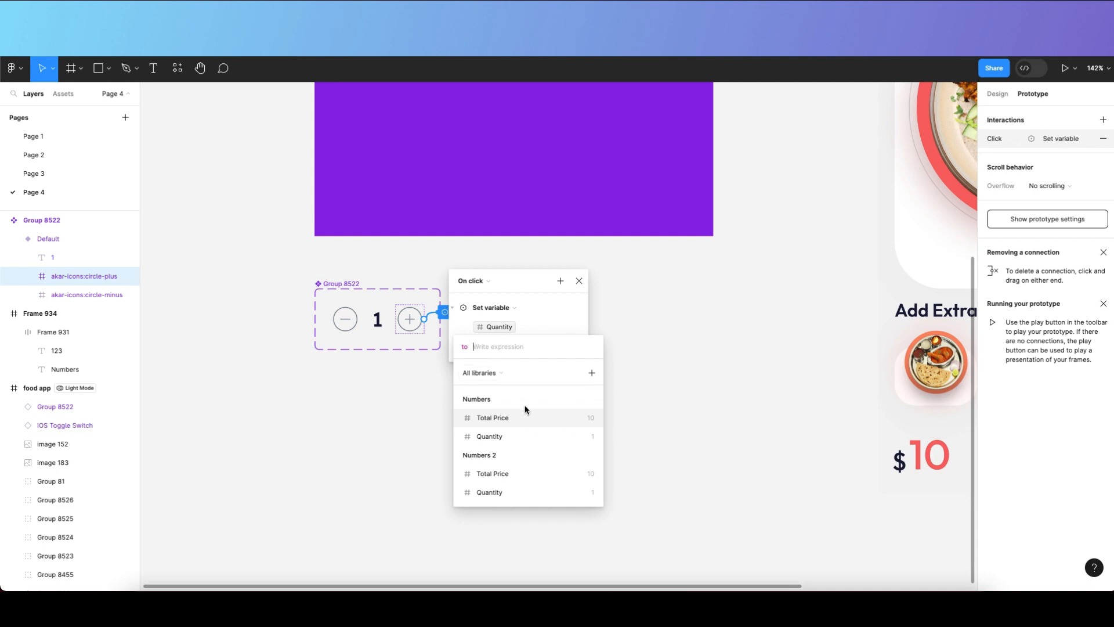
click(520, 437)
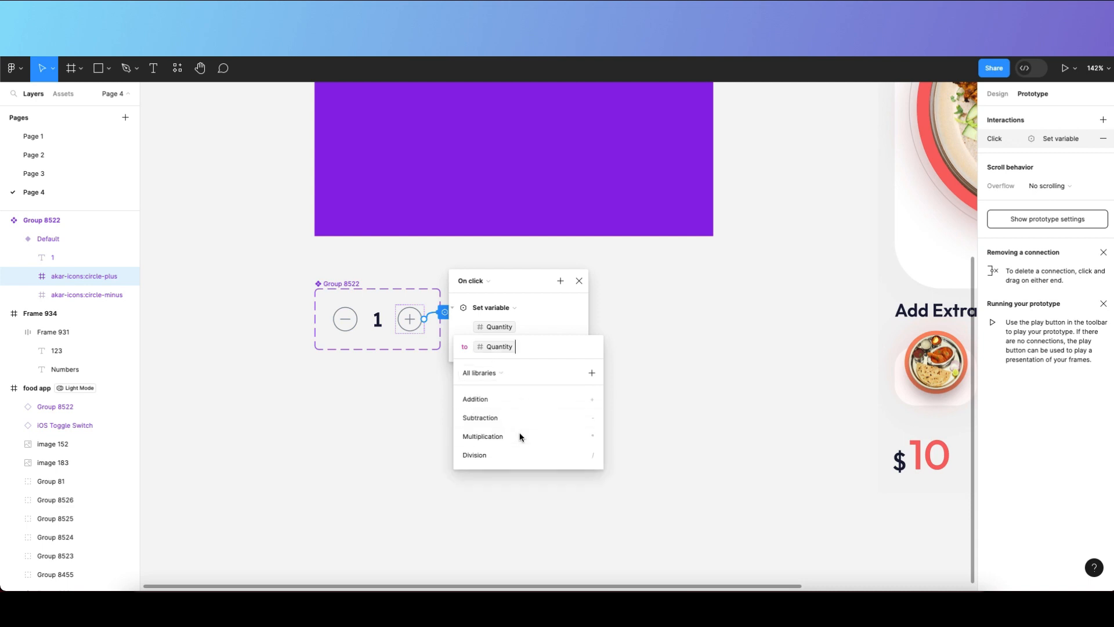
click(523, 398)
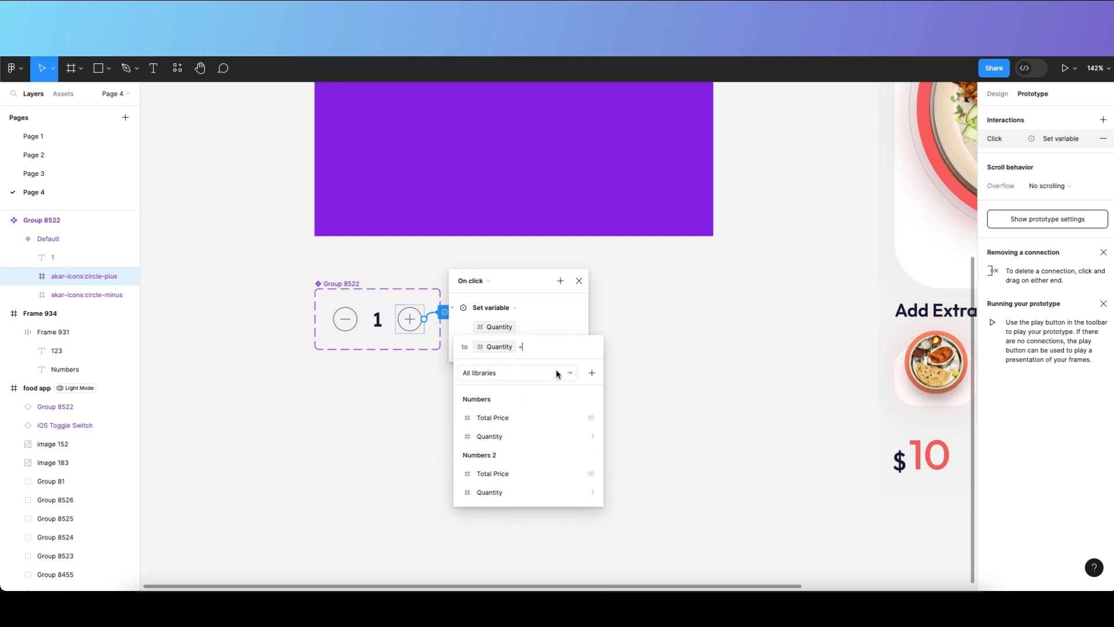
text(1)
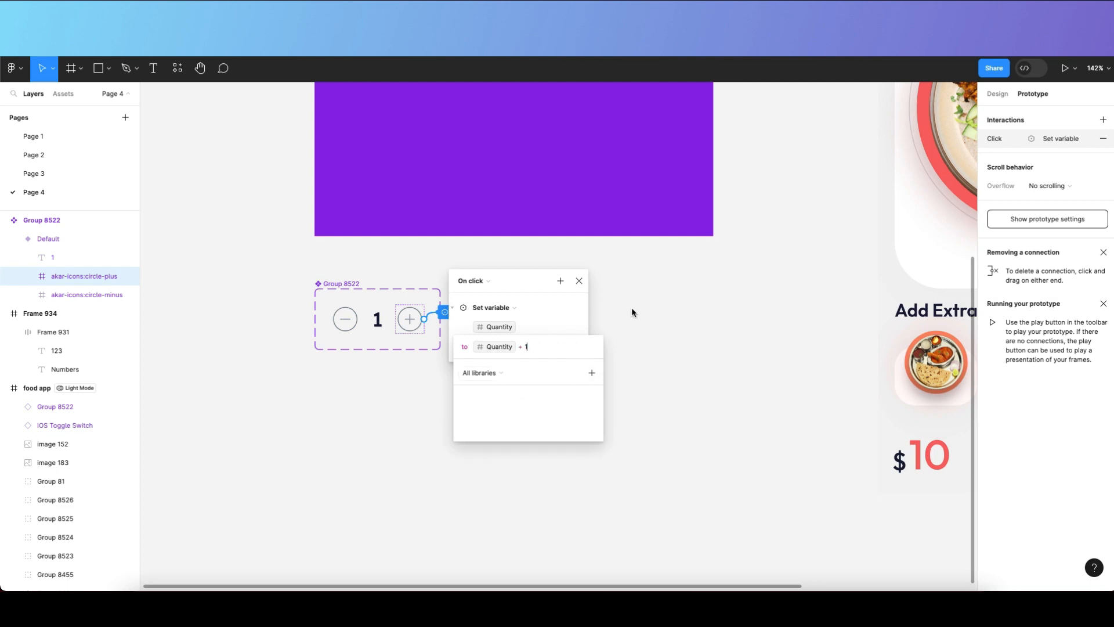
Confirm the Quantity + 1 expression of the plus icon's Set variable action and close its interaction settings.
key(Return)
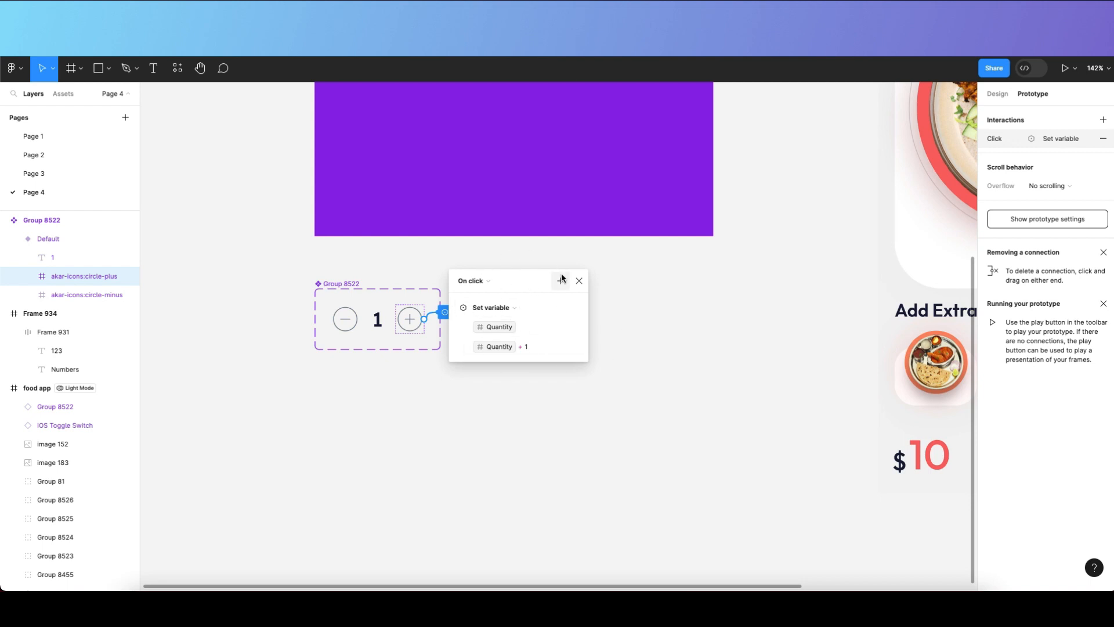
click(668, 269)
scroll(502, 373, right, 2)
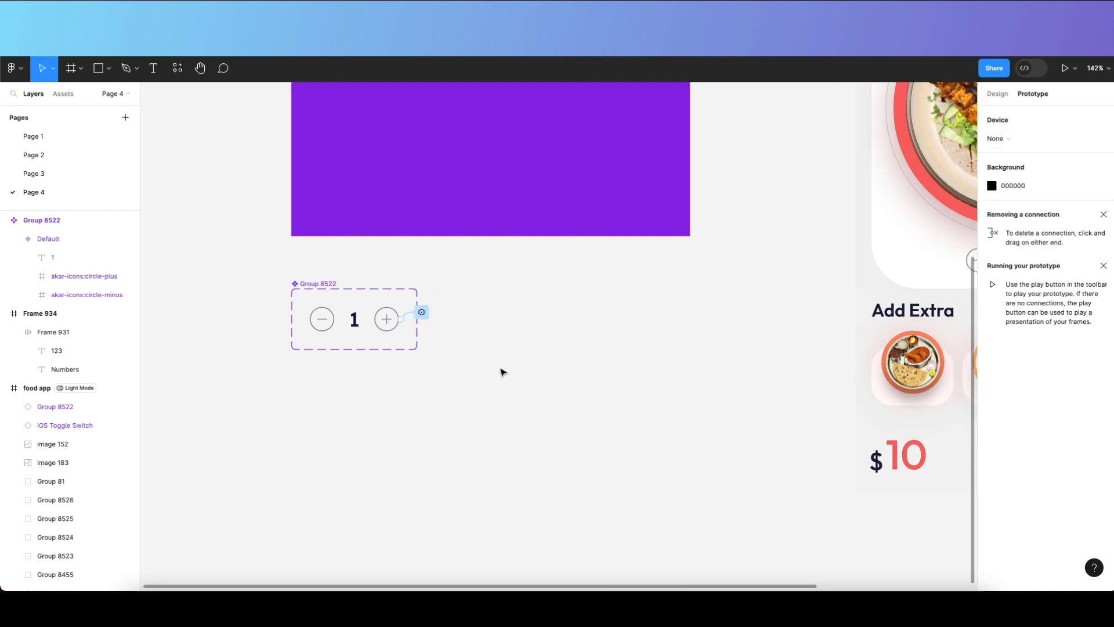
Preview the food app frame and test raising the quantity repeatedly with the counter's plus icon.
scroll(505, 370, down, 4)
click(674, 282)
key(Escape)
scroll(658, 287, up, 2)
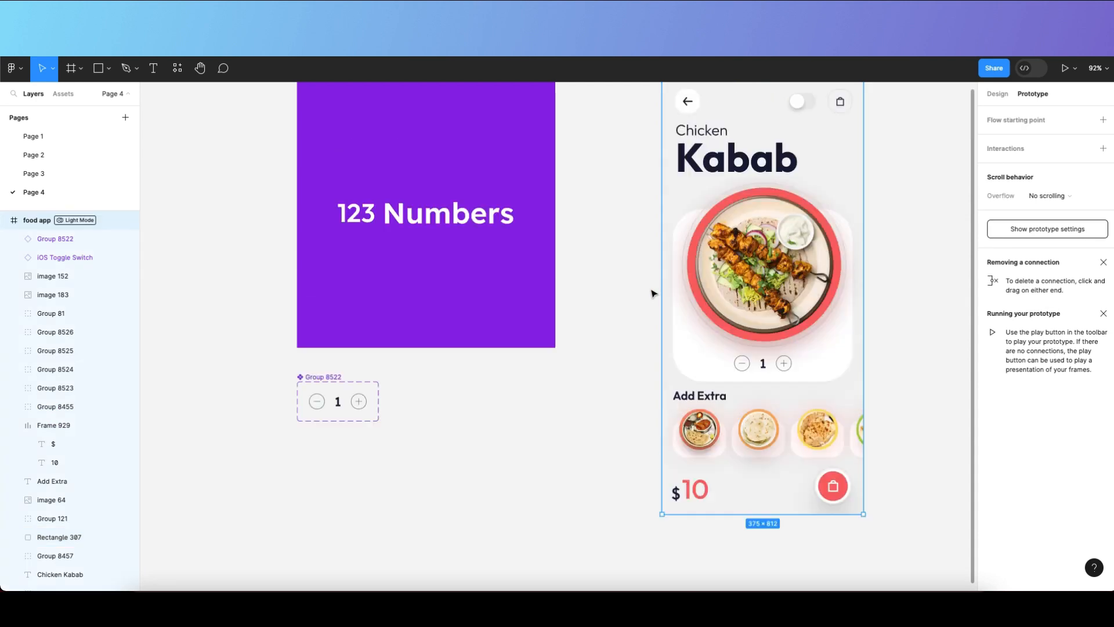
scroll(641, 337, left, 4)
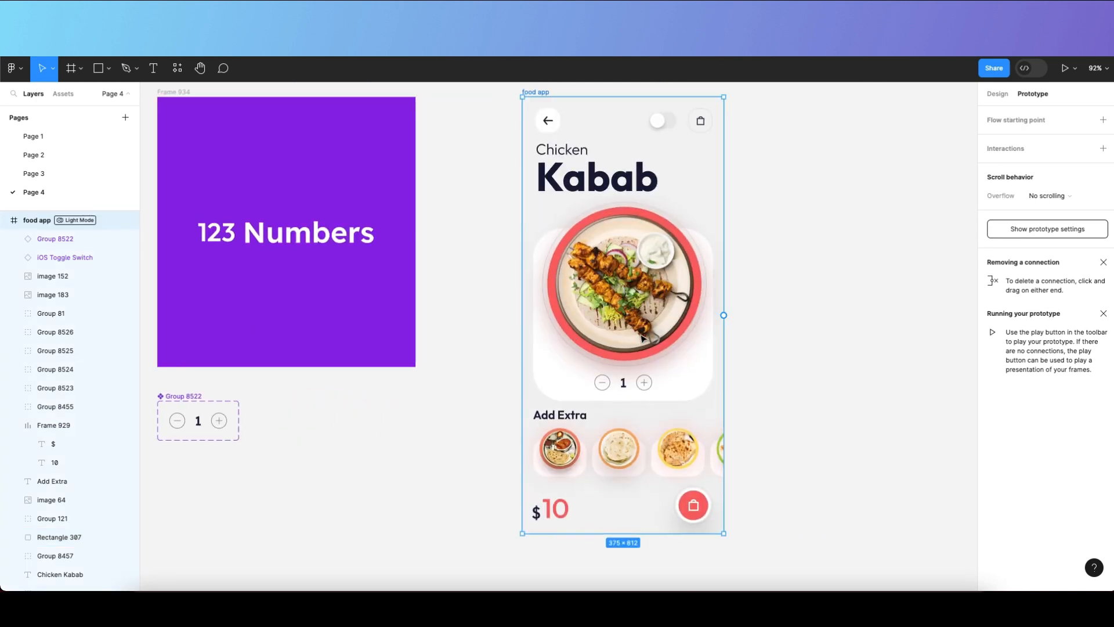
key(shift+space)
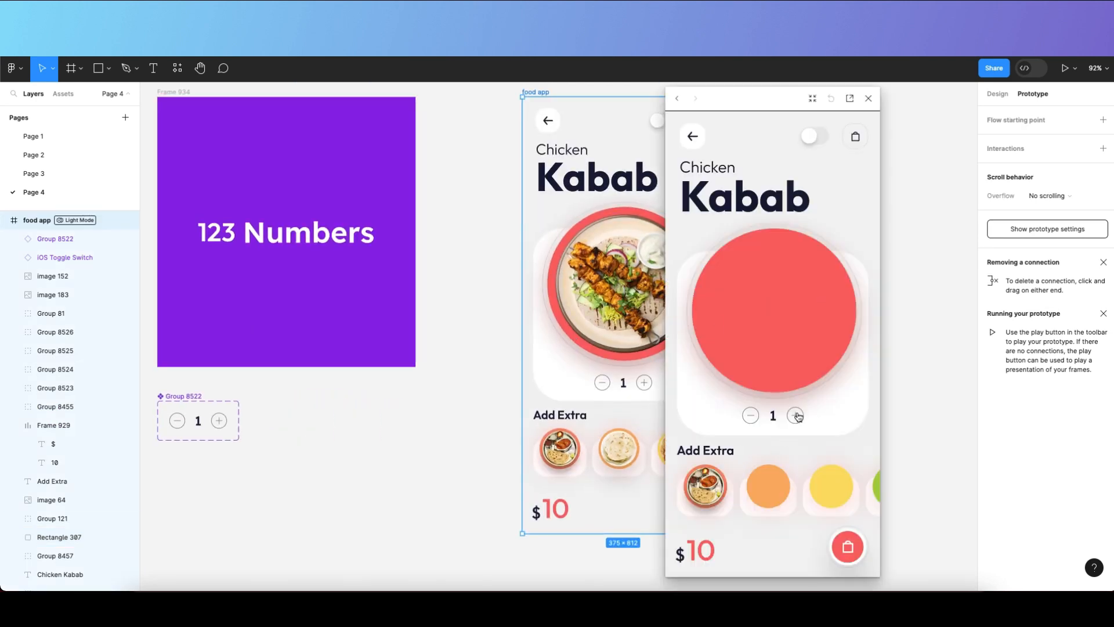
click(795, 416)
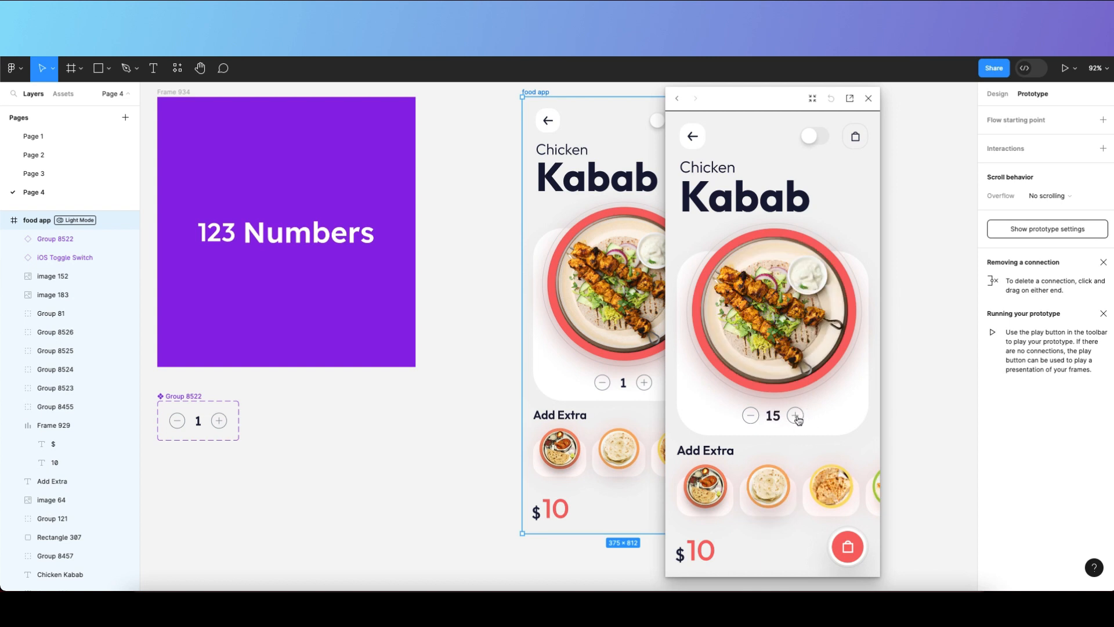
click(796, 416)
click(796, 416)
click(796, 415)
click(796, 416)
click(796, 416)
click(796, 415)
click(796, 418)
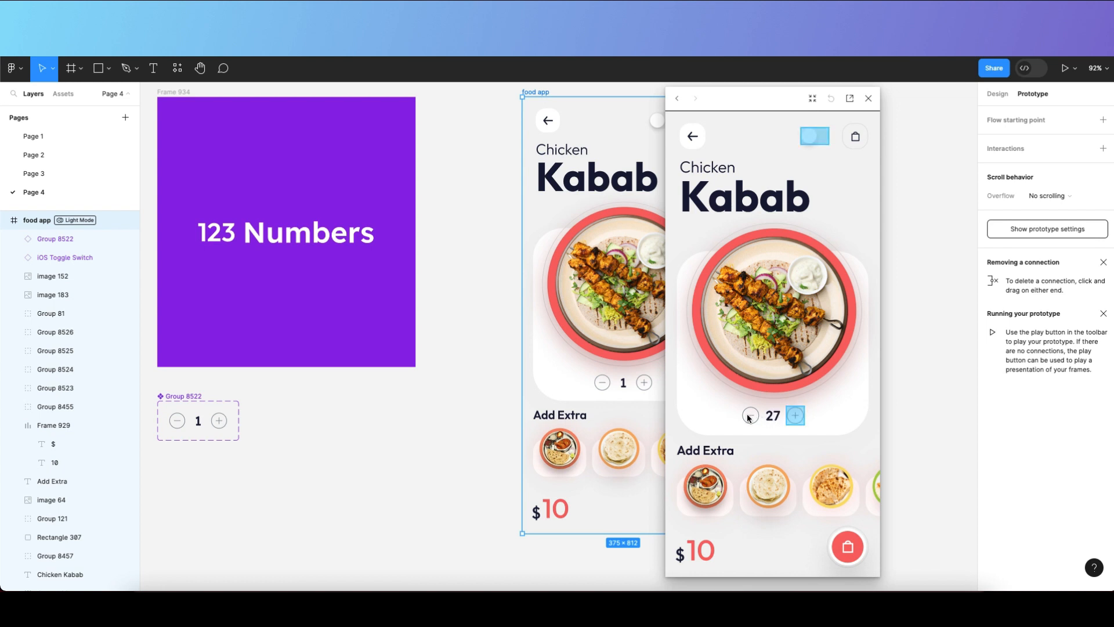
click(796, 416)
click(796, 416)
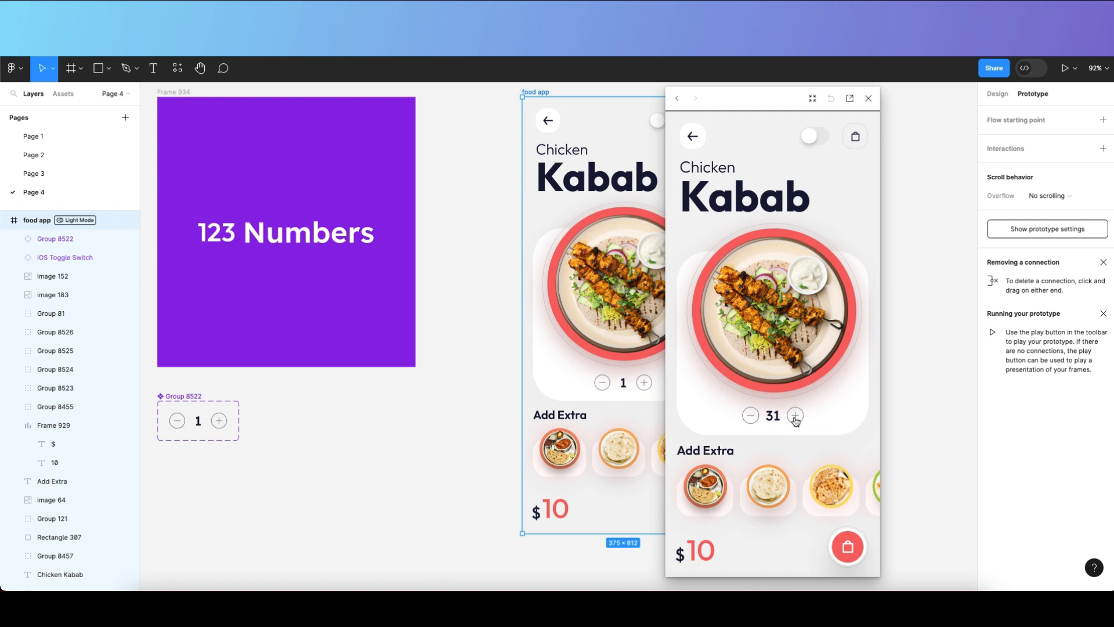
Test the counter's minus icon in the preview, raise the quantity further with the plus icon, and close the preview.
click(750, 418)
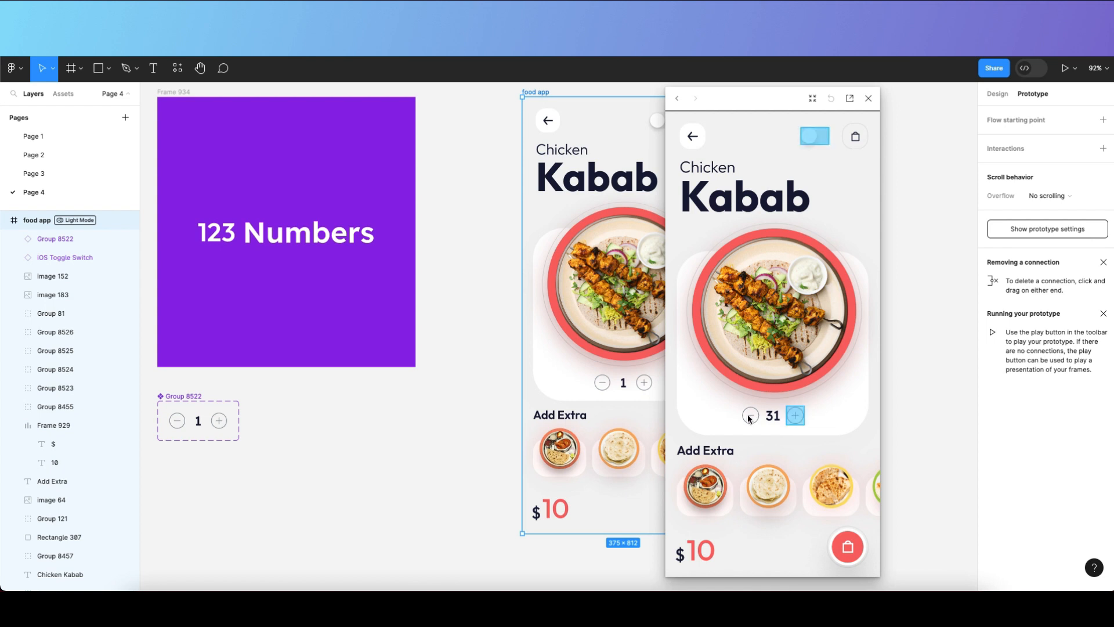
click(752, 418)
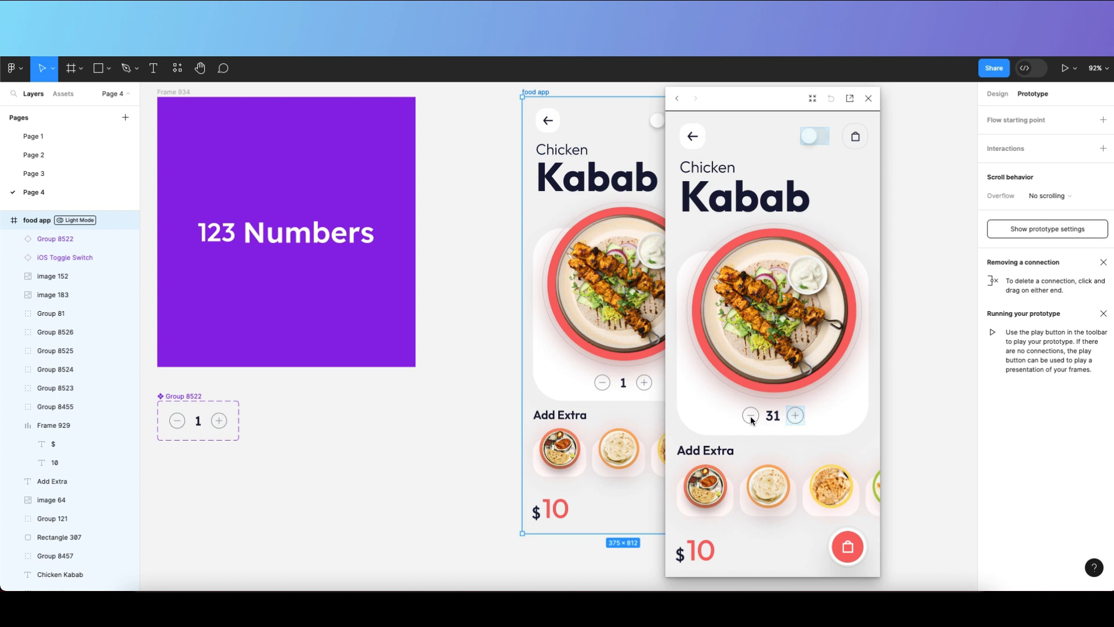
click(794, 419)
click(794, 419)
click(794, 419)
click(794, 419)
click(794, 419)
click(794, 419)
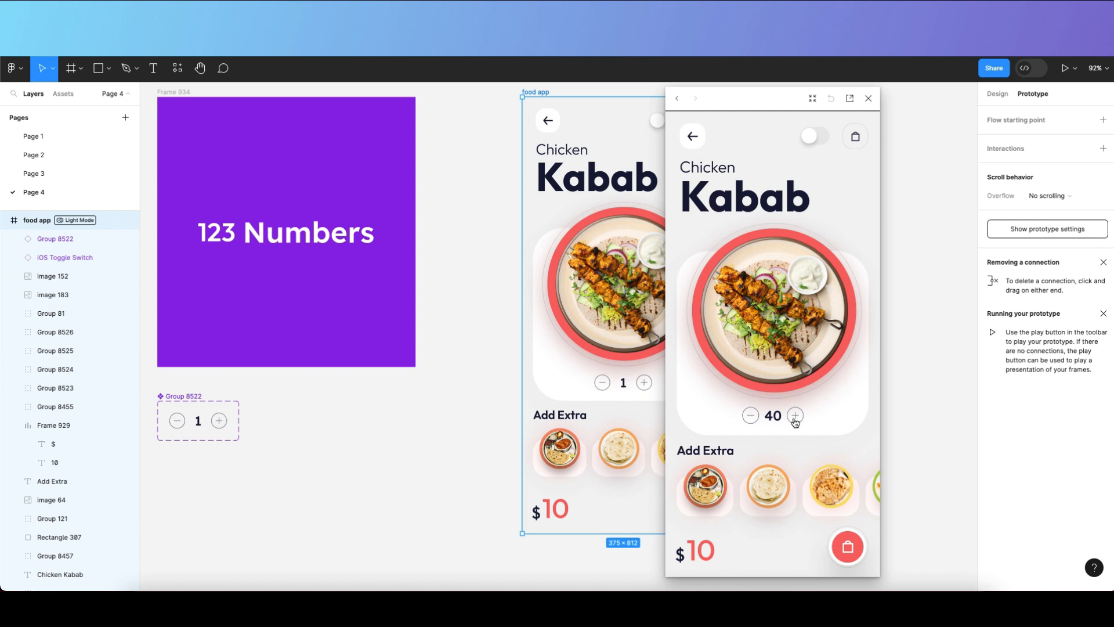
click(794, 416)
click(794, 417)
click(794, 416)
click(794, 416)
click(794, 417)
click(794, 416)
click(794, 417)
click(869, 98)
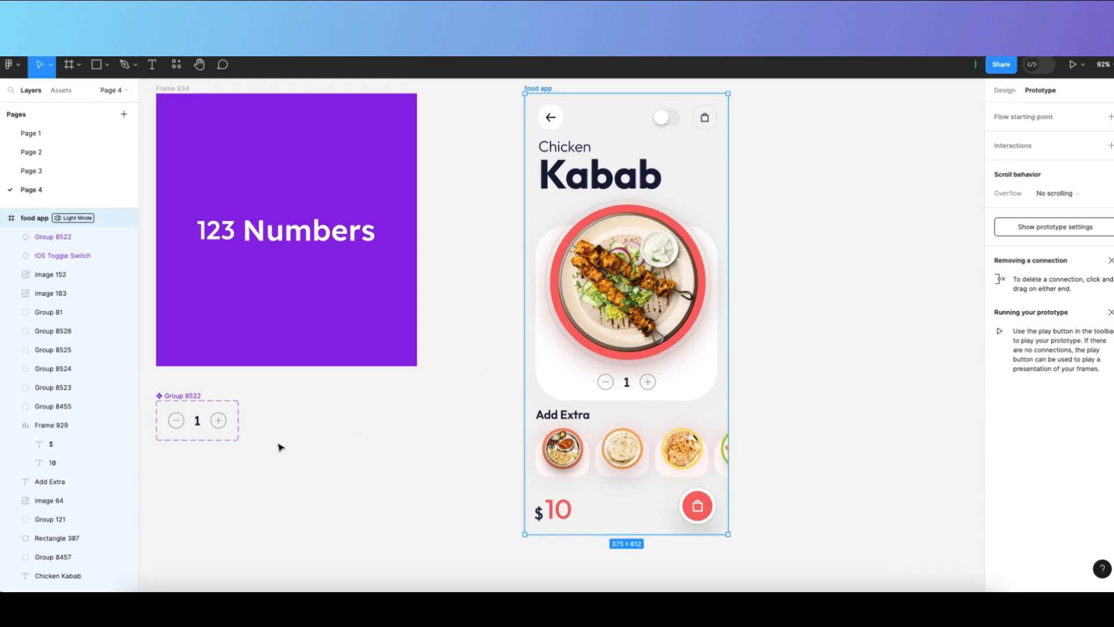
Add a prototype interaction with the On click trigger to the counter component's minus icon.
scroll(279, 448, left, 3)
scroll(285, 435, left, 2)
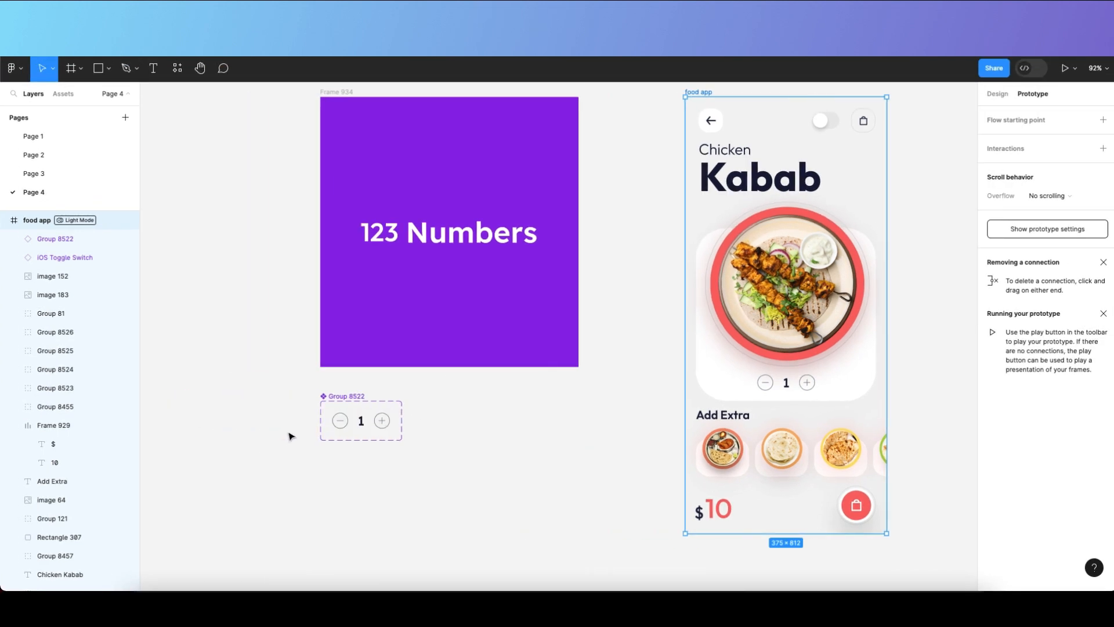
scroll(288, 432, up, 5)
double_click(392, 415)
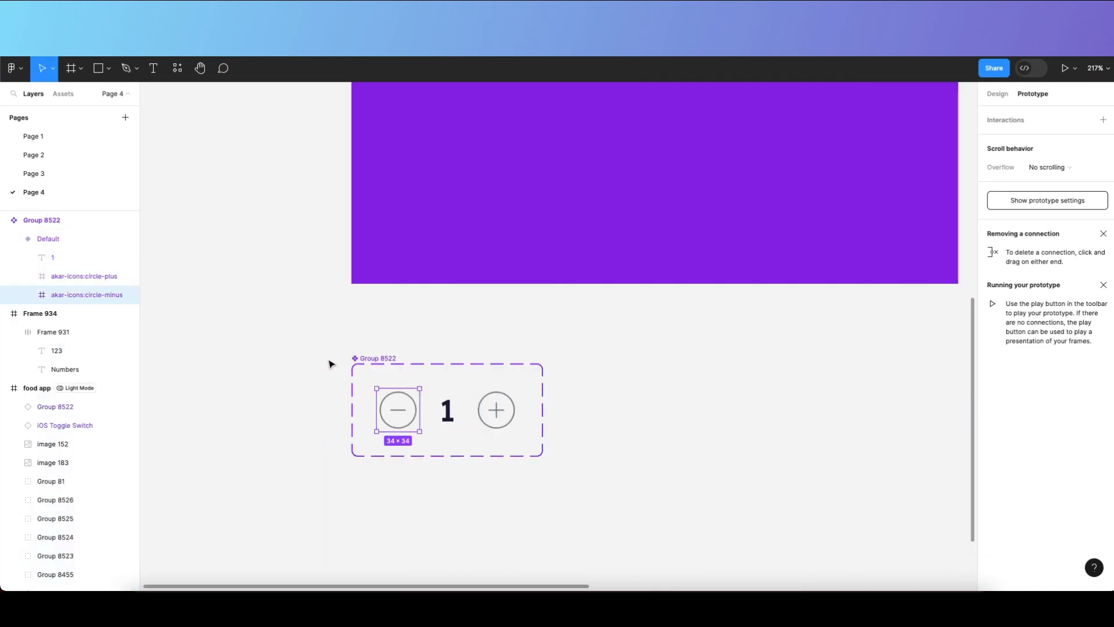
click(1103, 119)
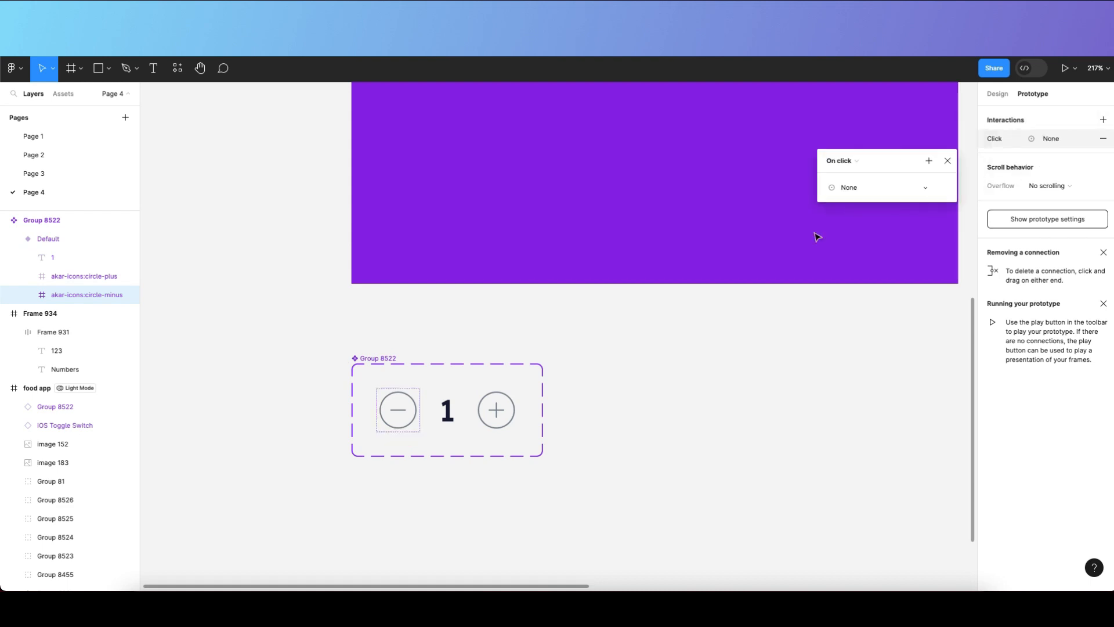
drag(923, 136, 710, 333)
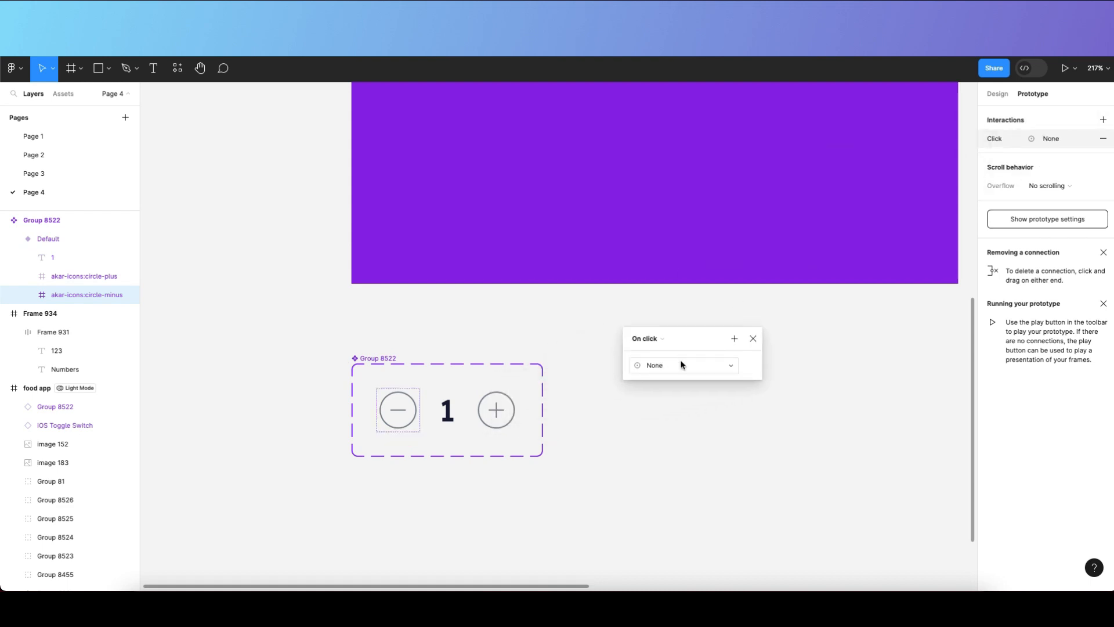
Add a Set variable action to the minus icon's interaction, targeting Quantity from the Numbers collection.
click(734, 339)
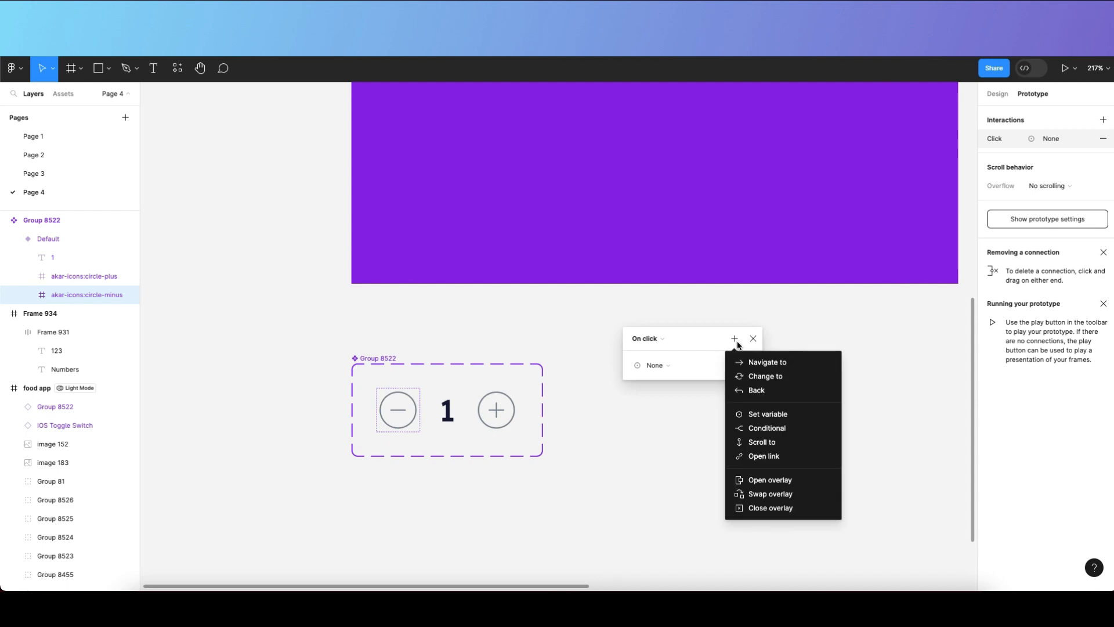
click(787, 422)
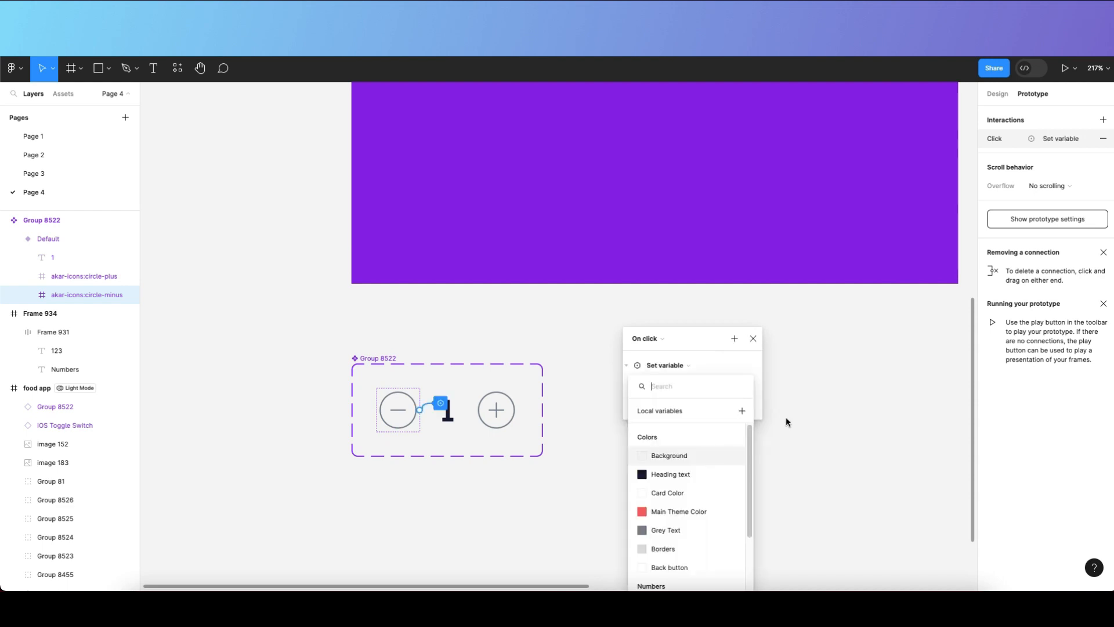
scroll(766, 424, down, 2)
scroll(684, 516, down, 5)
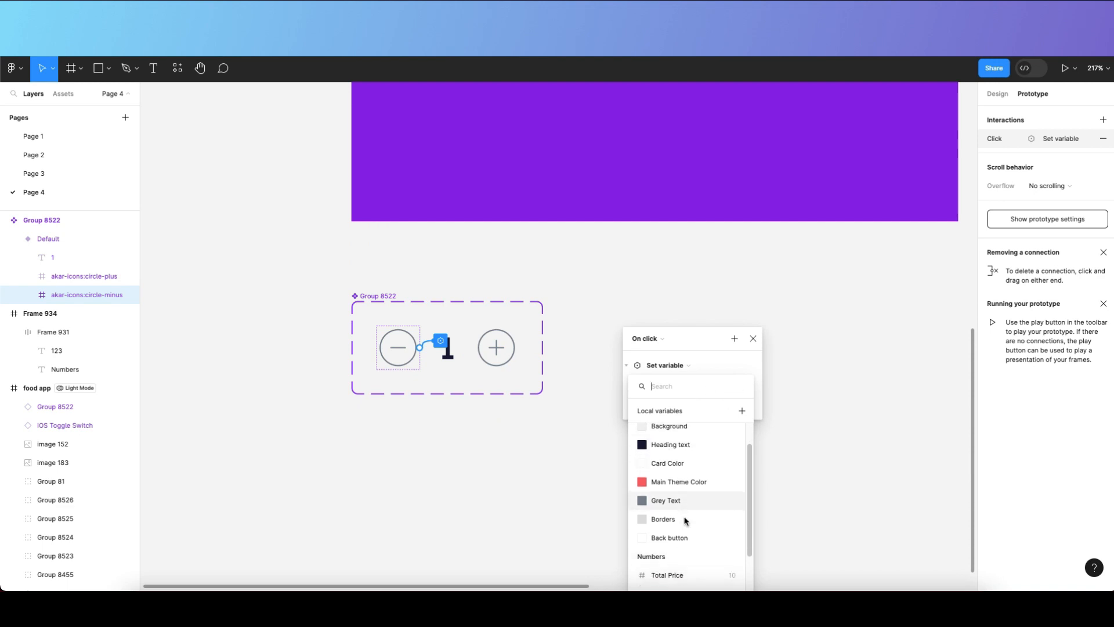
click(714, 300)
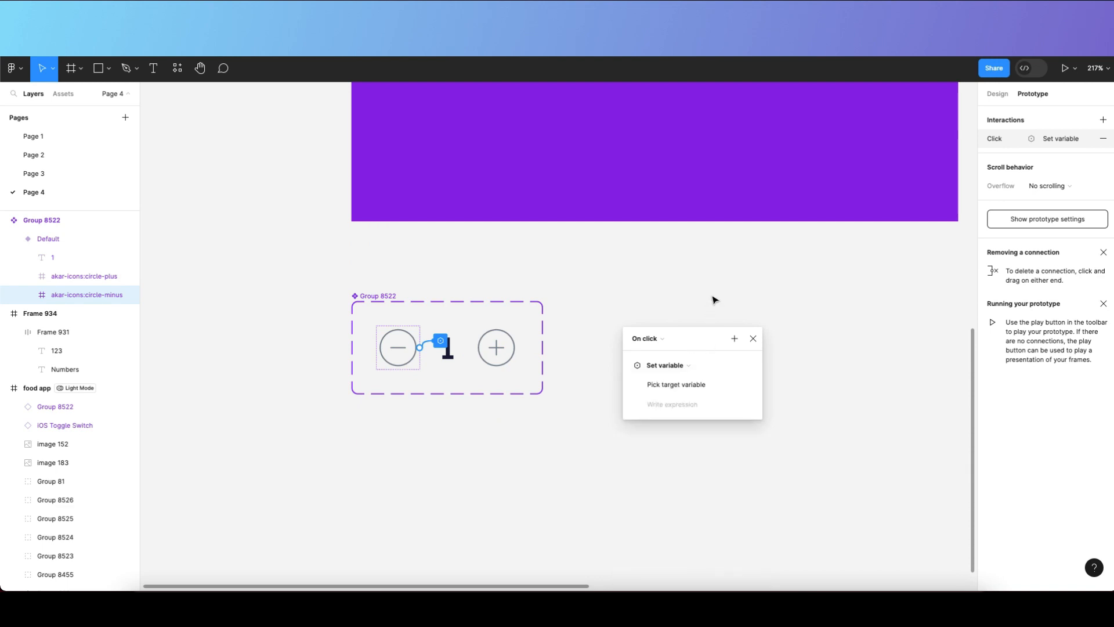
click(691, 385)
scroll(683, 527, down, 3)
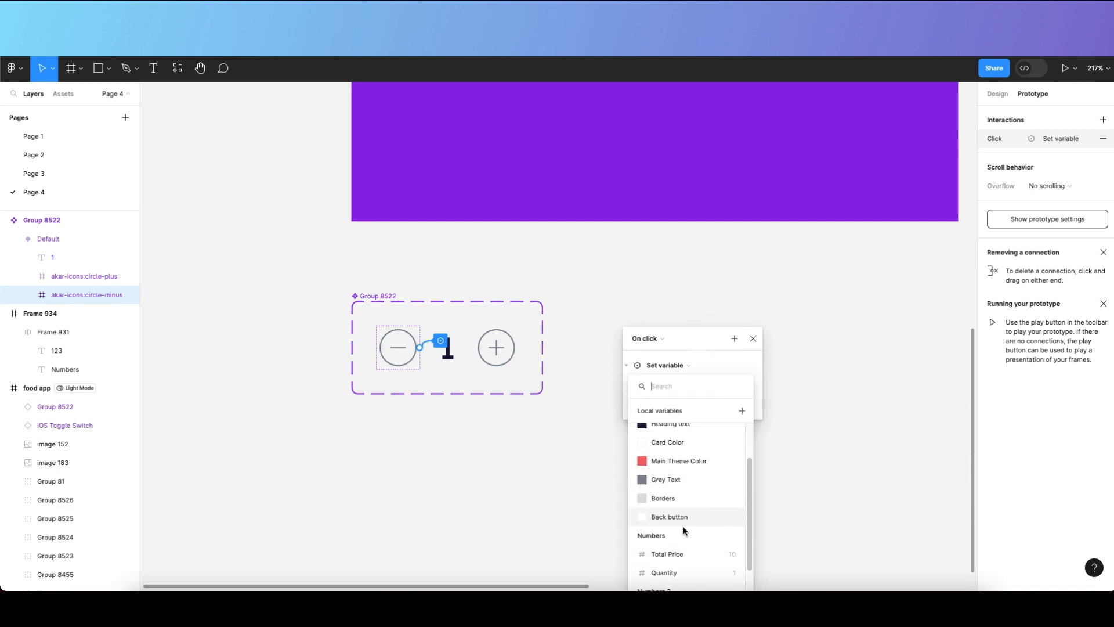
scroll(693, 504, down, 1)
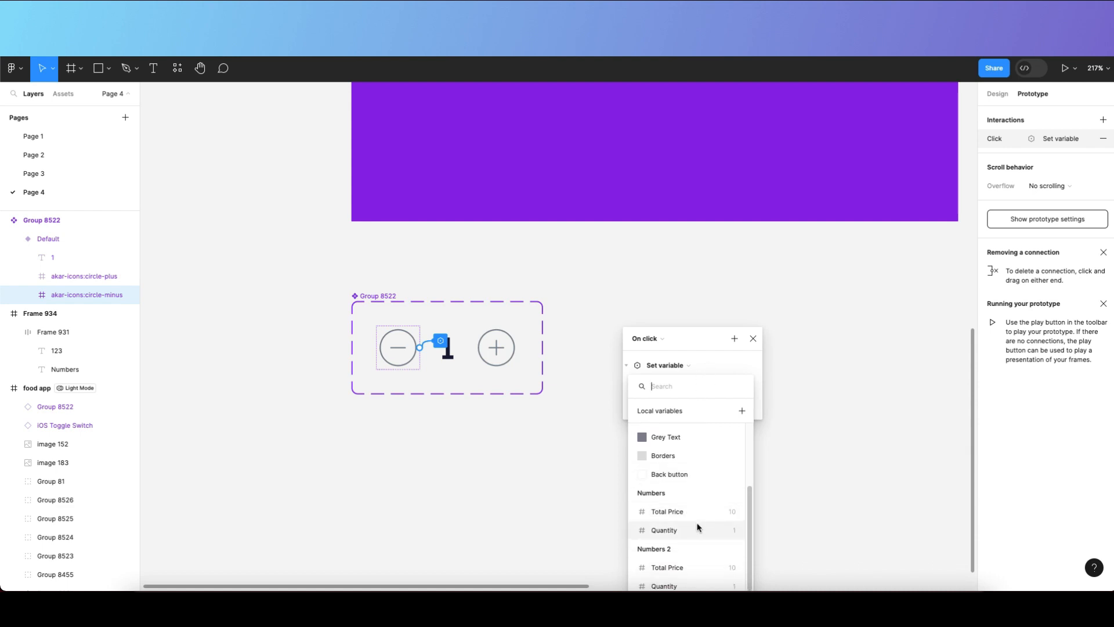
click(698, 528)
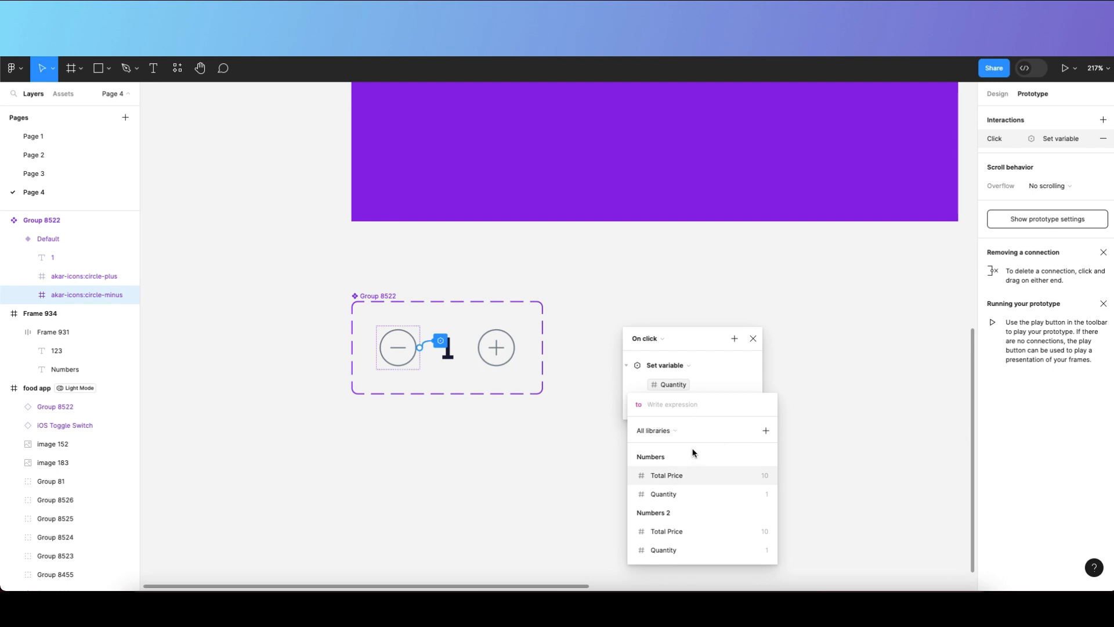
Set the minus icon's Set variable expression to Quantity - 1 and close the interaction settings.
click(711, 492)
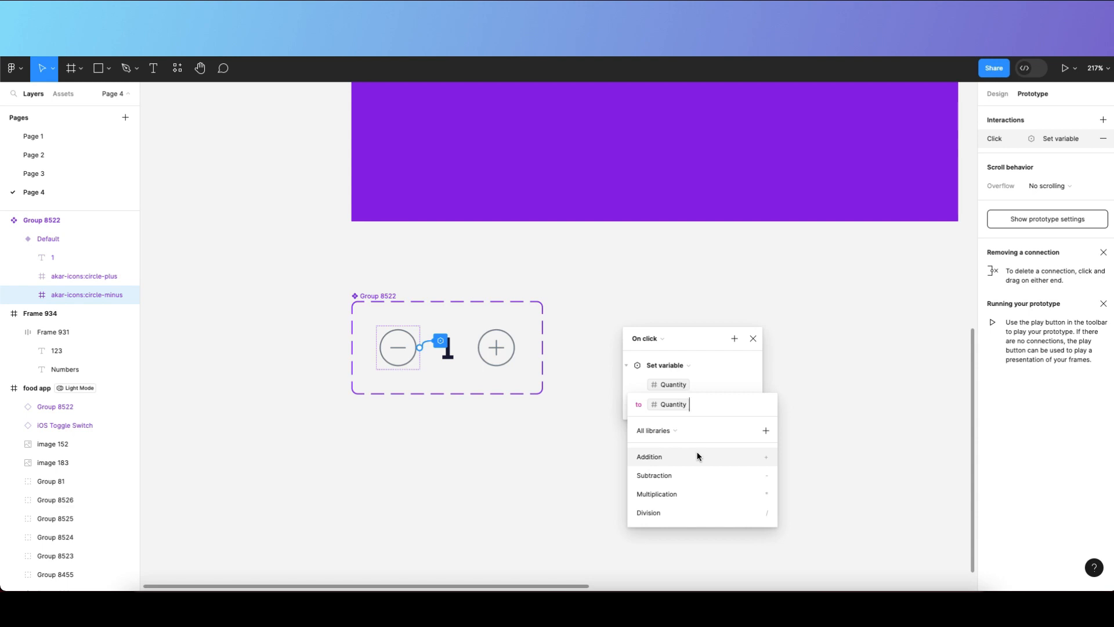
click(661, 479)
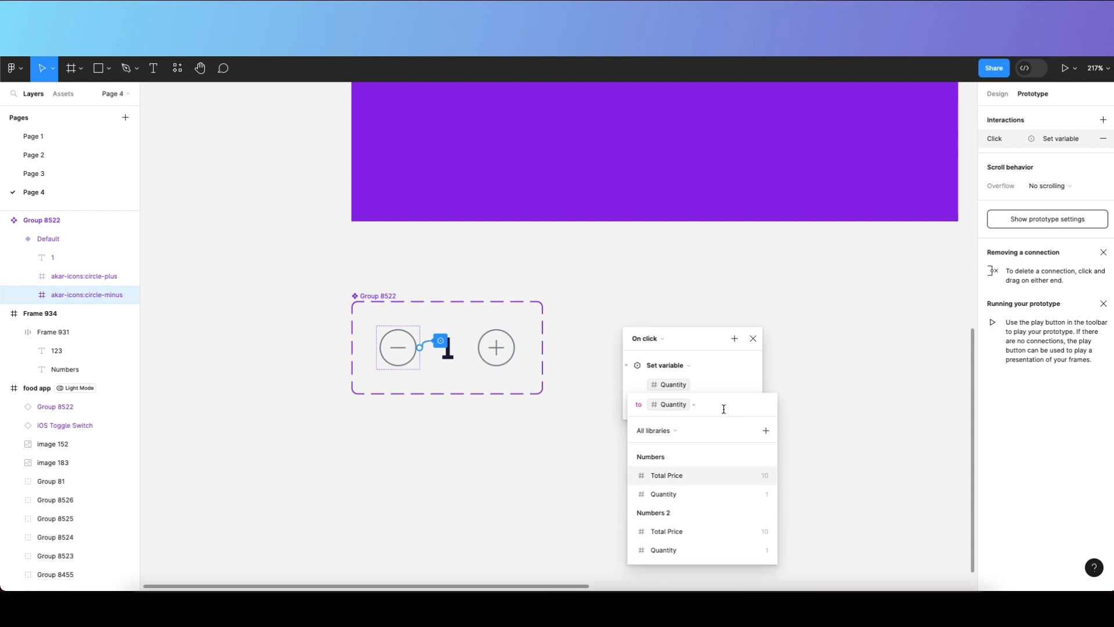
click(698, 491)
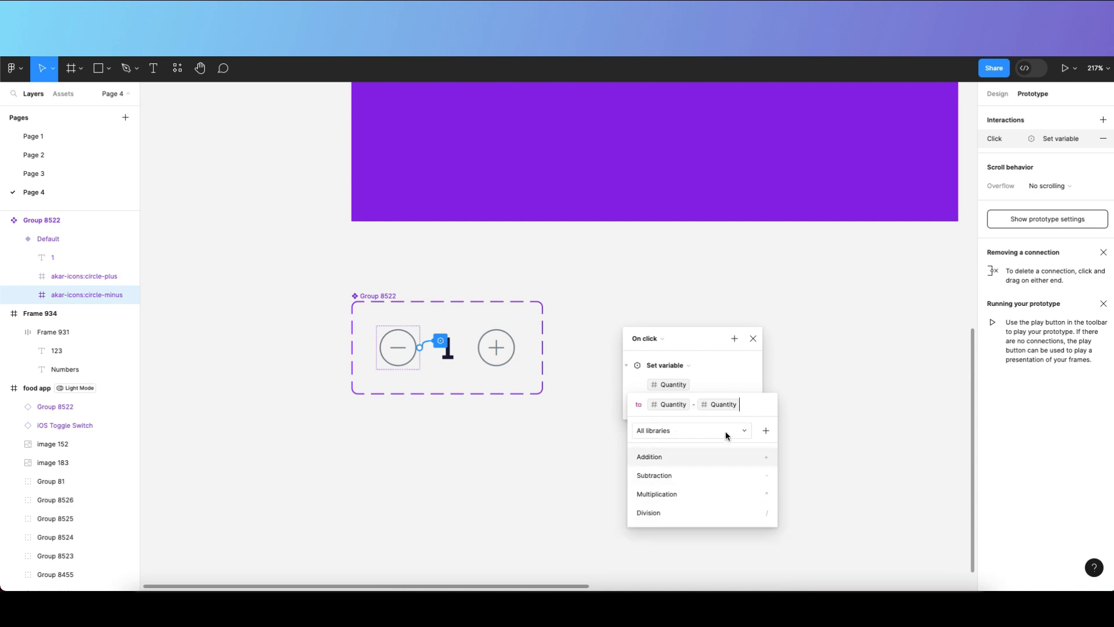
key(BackSpace)
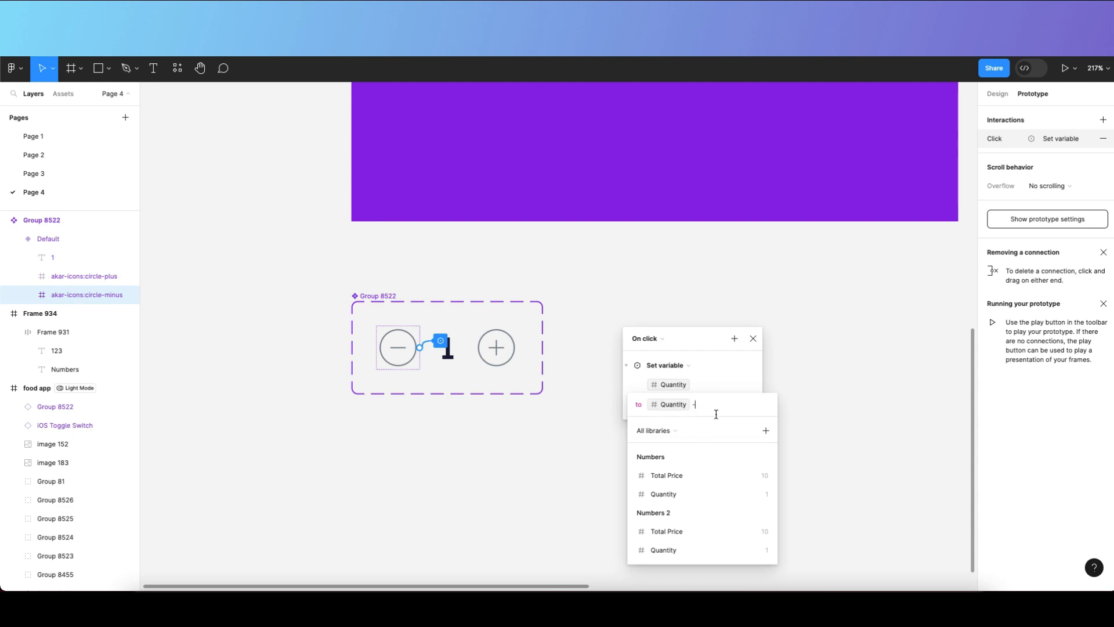
text(1)
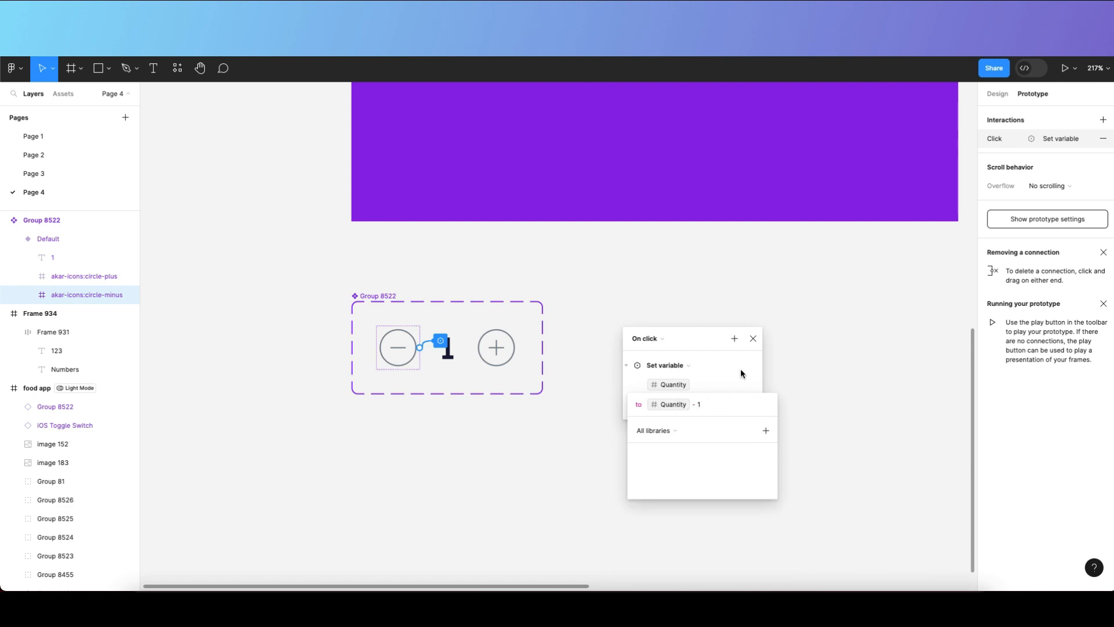
click(753, 338)
click(754, 338)
Preview the food app frame and test raising and lowering the quantity repeatedly with the counter's plus and minus icons.
scroll(365, 447, down, 10)
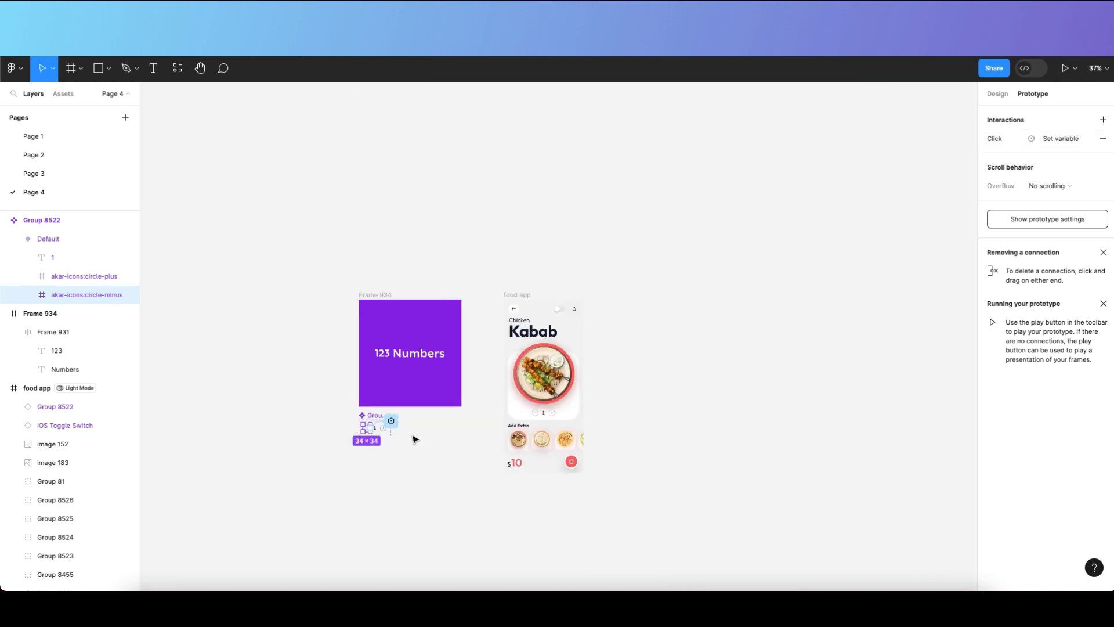
scroll(416, 440, up, 5)
click(571, 302)
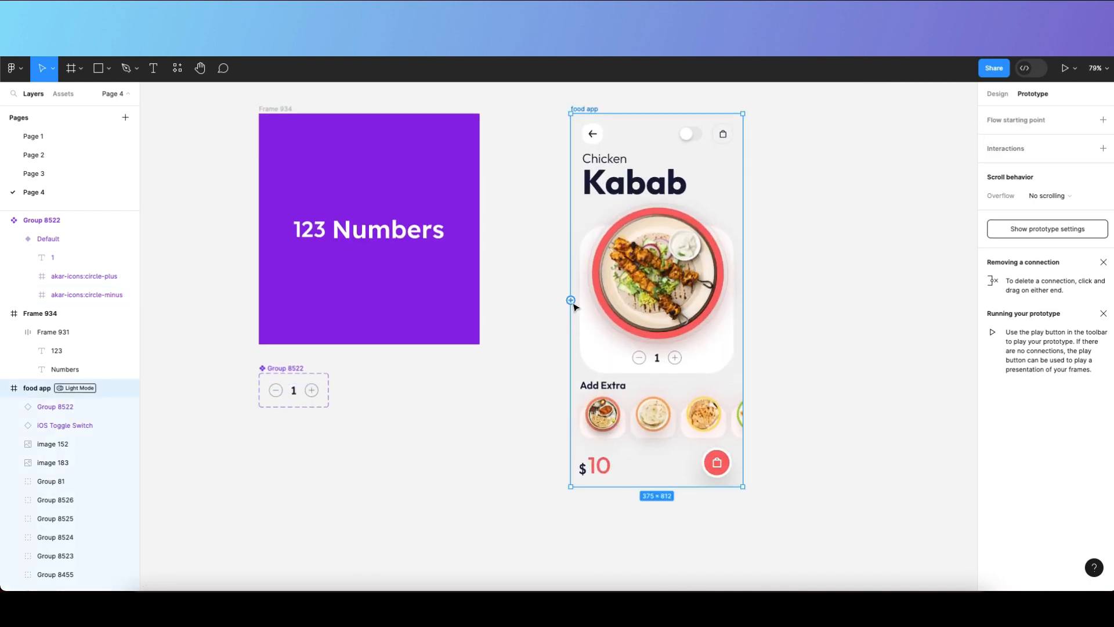
key(shift+space)
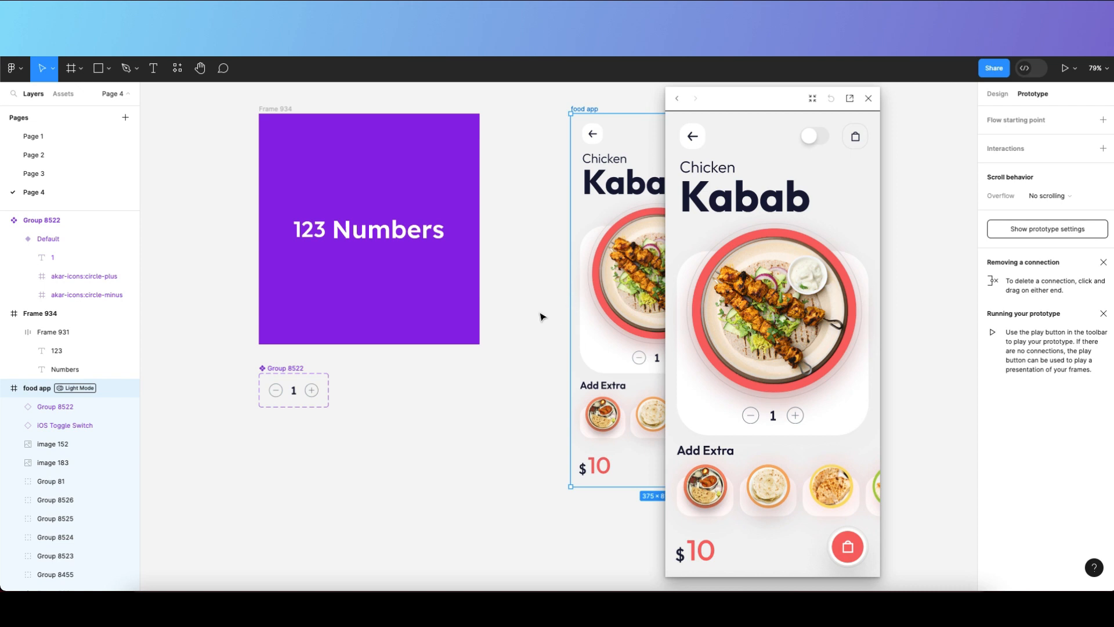
drag(729, 108, 685, 109)
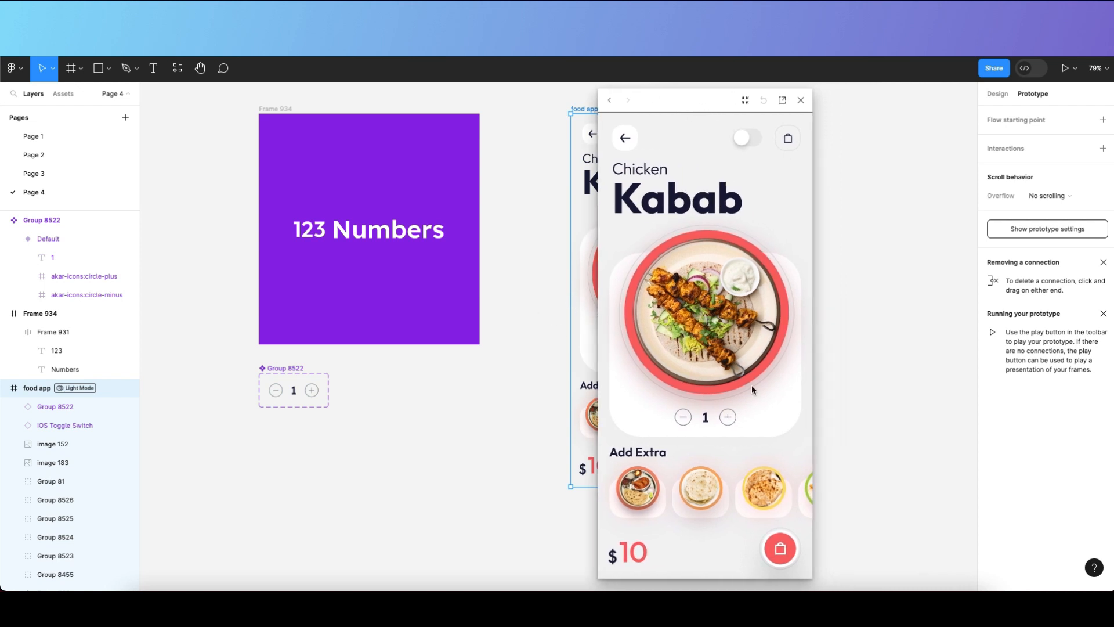
click(727, 418)
click(727, 418)
click(727, 418)
click(727, 418)
click(727, 418)
click(684, 423)
click(684, 423)
click(684, 424)
click(684, 423)
click(684, 423)
click(727, 417)
click(727, 418)
click(727, 418)
click(727, 418)
click(727, 418)
click(727, 418)
click(684, 418)
click(684, 417)
click(684, 418)
click(683, 418)
click(684, 417)
click(684, 418)
click(726, 424)
click(726, 425)
click(726, 425)
click(727, 426)
click(726, 422)
click(725, 419)
click(684, 418)
click(684, 418)
click(684, 418)
click(728, 420)
click(729, 420)
click(729, 420)
click(729, 420)
click(729, 418)
click(730, 419)
click(724, 419)
click(724, 419)
click(725, 419)
click(725, 419)
click(725, 419)
click(730, 418)
click(730, 418)
click(728, 418)
click(728, 418)
double_click(728, 418)
double_click(685, 419)
double_click(686, 419)
double_click(686, 419)
double_click(686, 419)
double_click(687, 419)
double_click(684, 418)
double_click(683, 418)
double_click(728, 419)
click(684, 423)
double_click(684, 423)
click(726, 421)
click(725, 421)
click(683, 420)
click(684, 420)
click(729, 421)
click(728, 421)
click(800, 101)
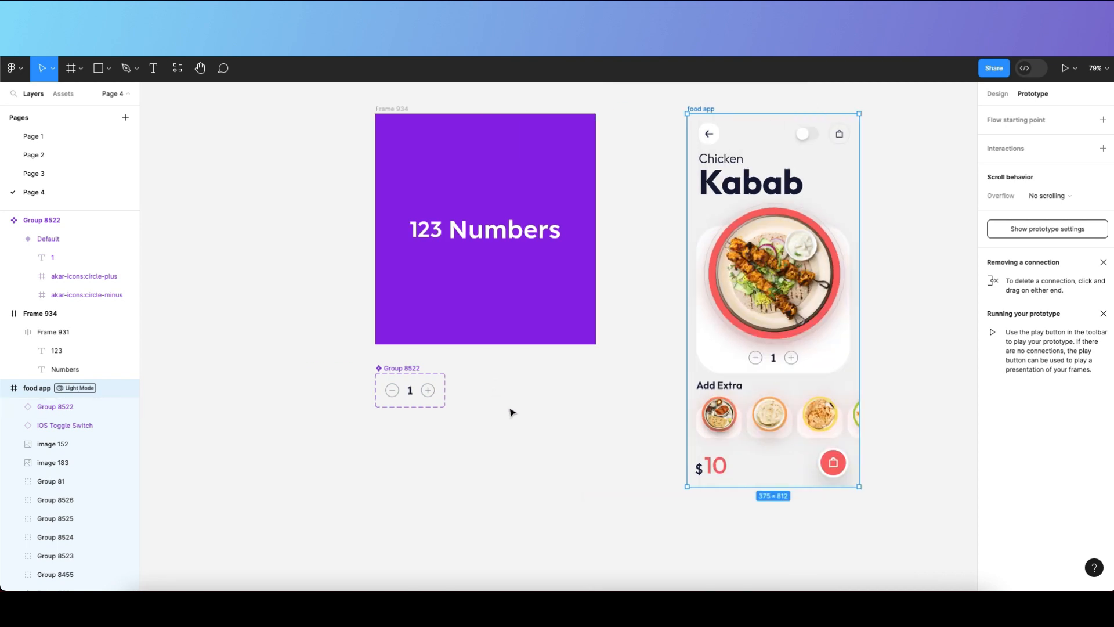
click(510, 412)
scroll(388, 389, up, 2)
scroll(399, 390, up, 5)
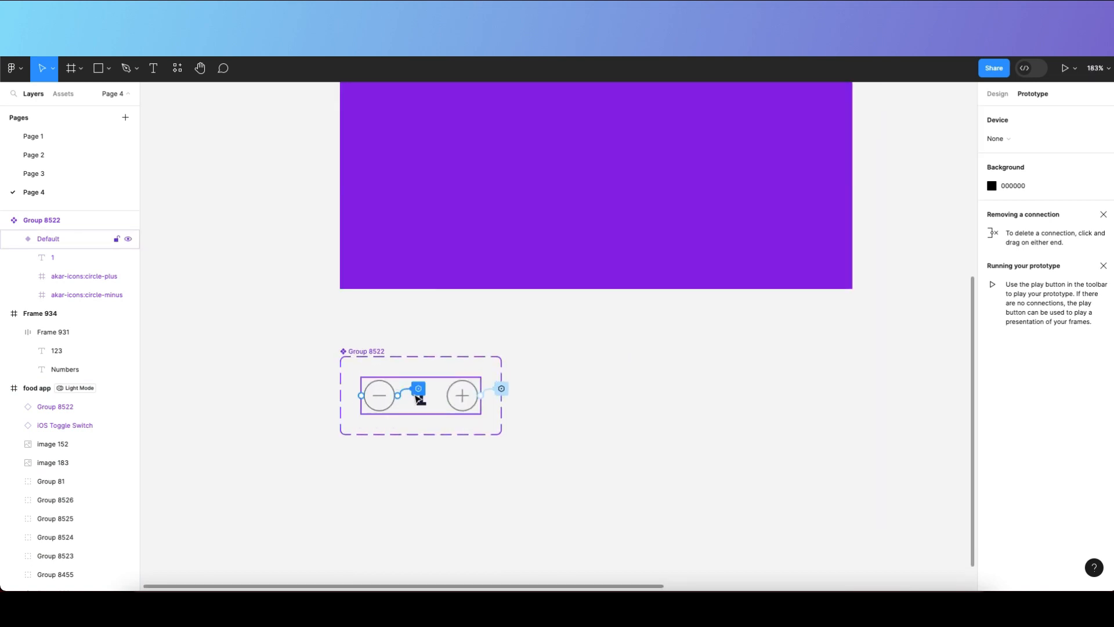
click(418, 388)
scroll(358, 415, down, 2)
scroll(442, 405, up, 2)
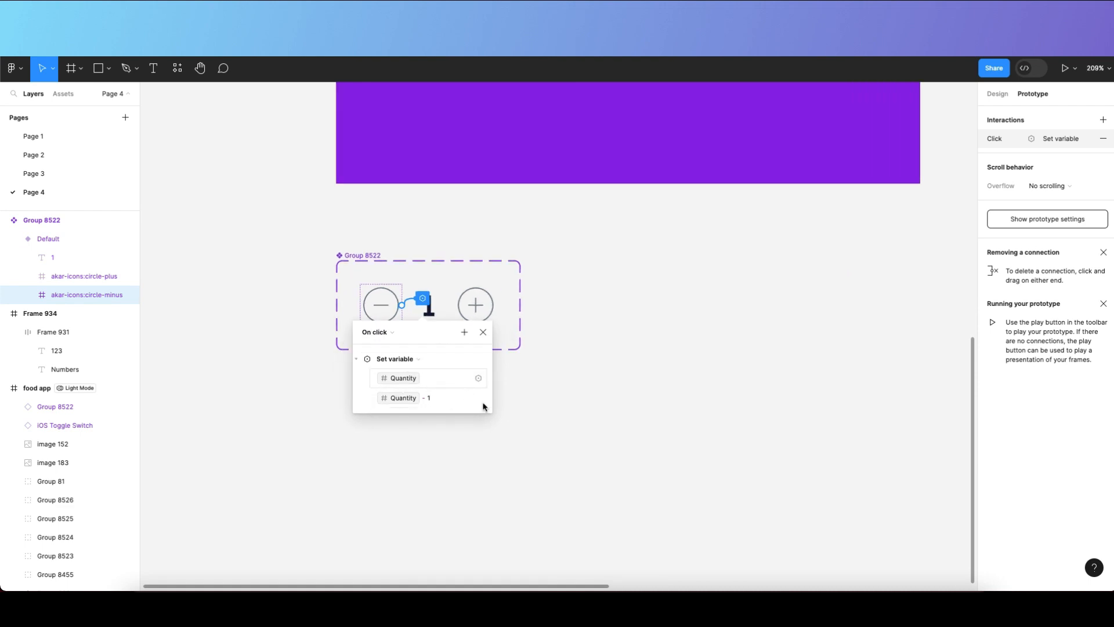
click(465, 332)
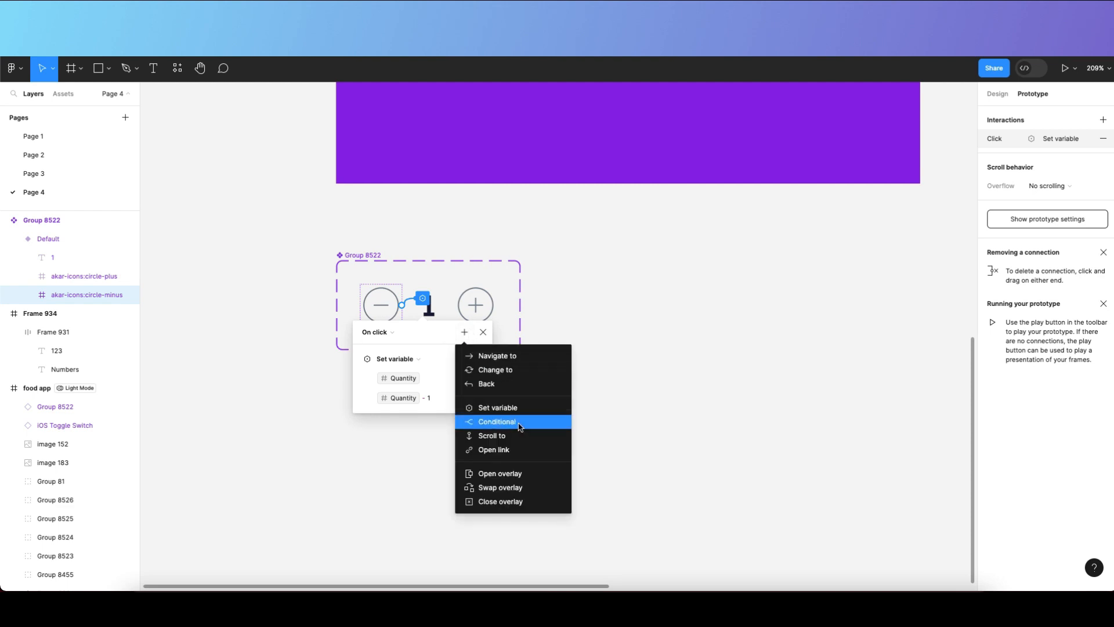
Copy the Conditional title frame from Page 2 to Page 4 and place it left of the Numbers frame.
click(85, 155)
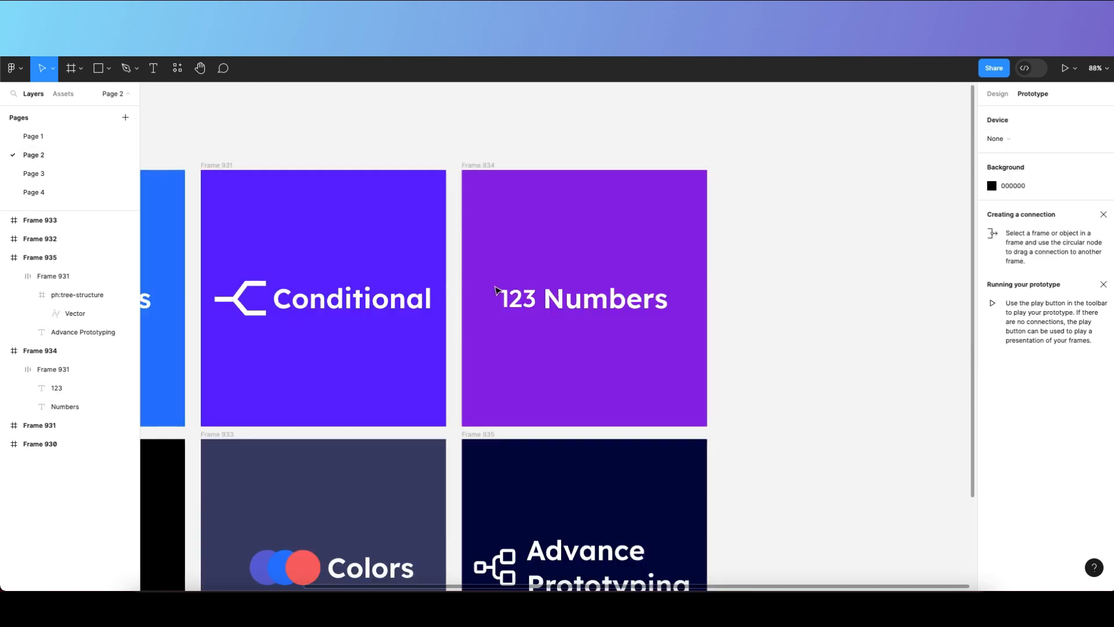
scroll(461, 278, up, 3)
click(627, 241)
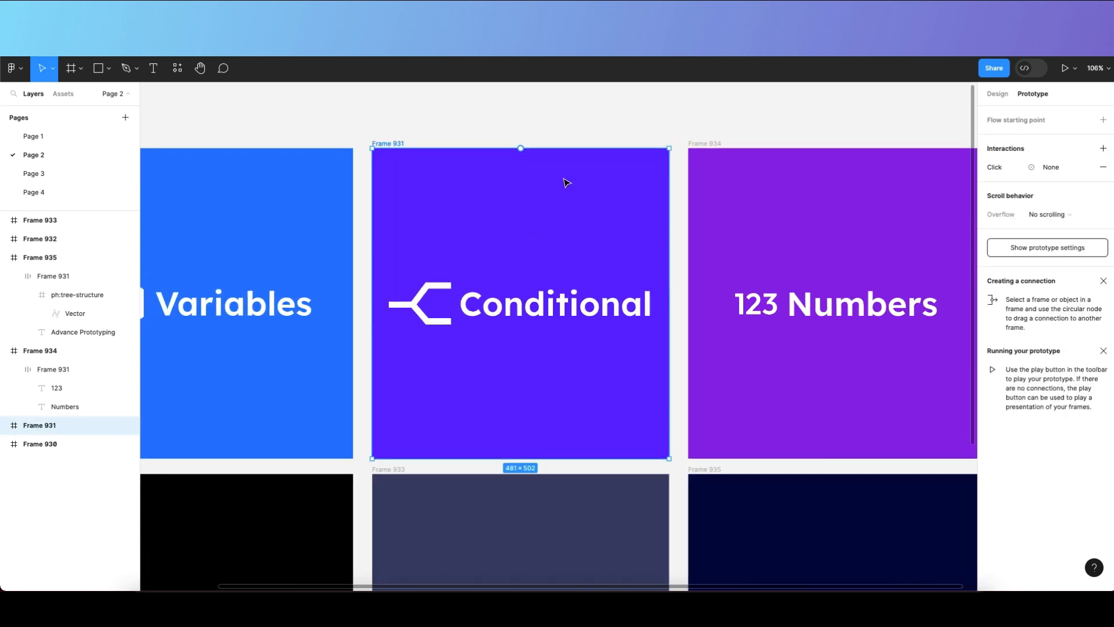
click(126, 179)
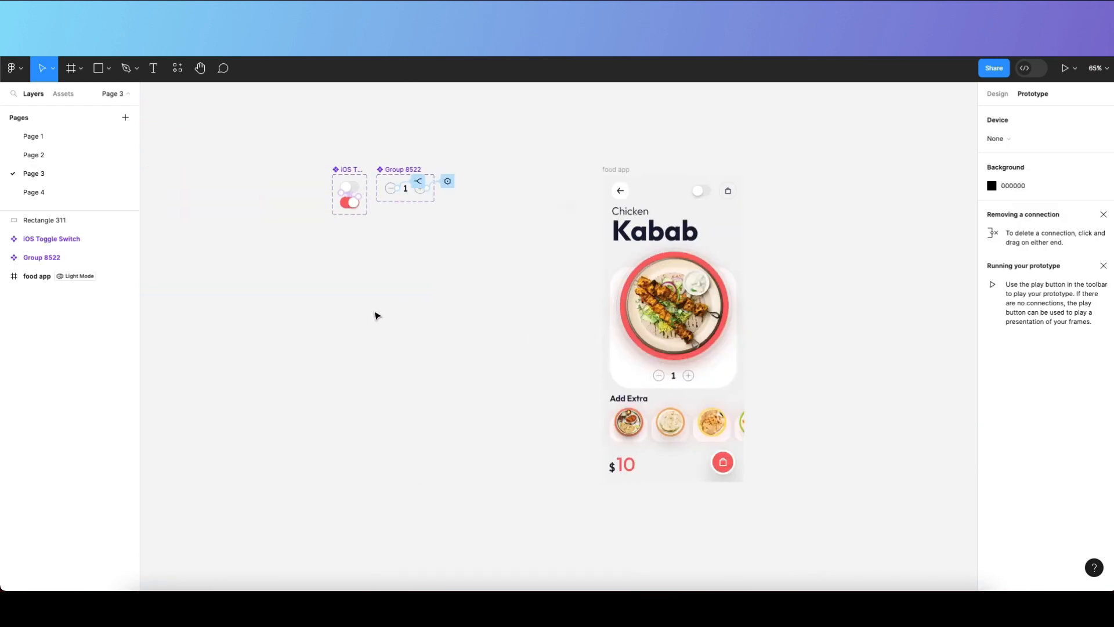
click(109, 192)
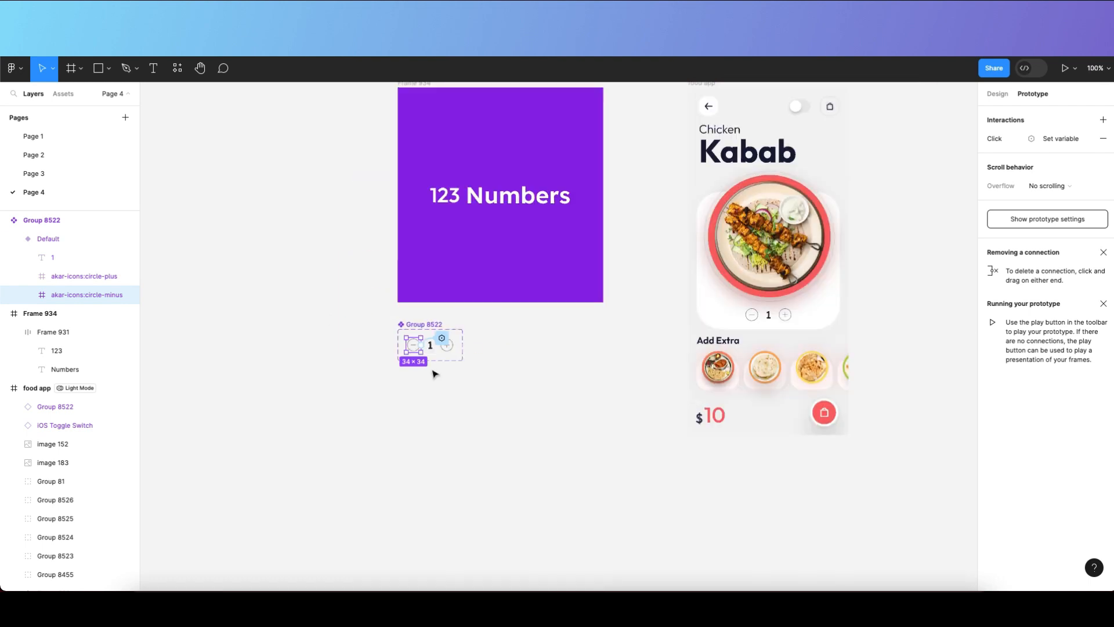
scroll(337, 341, up, 2)
key(ctrl+v)
scroll(402, 323, down, 2)
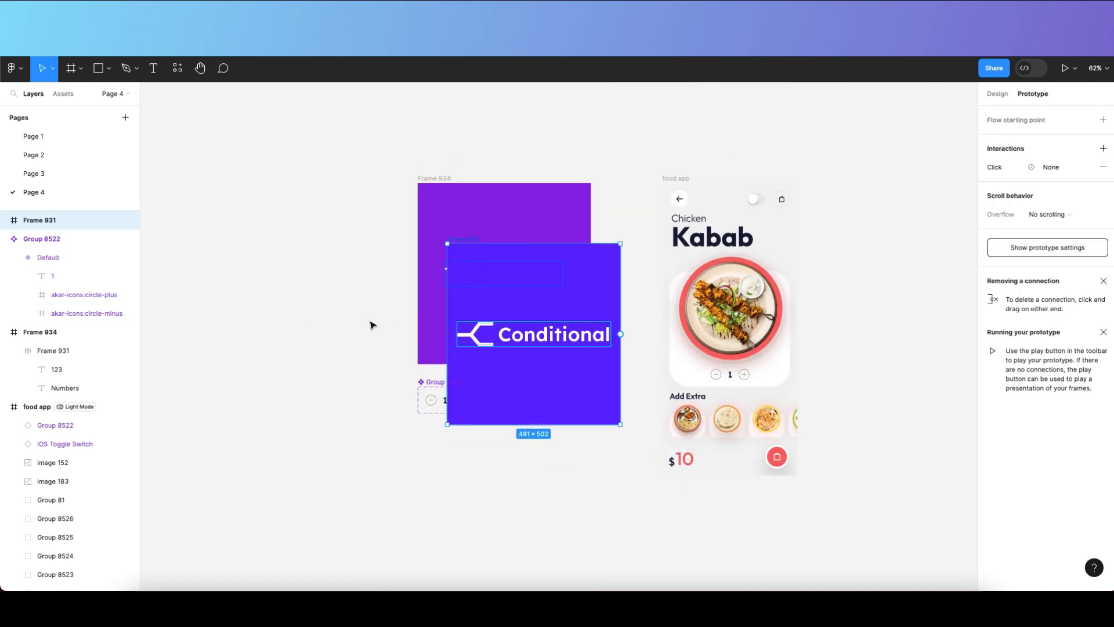
drag(569, 324, 289, 159)
click(426, 457)
Add a Conditional action to the counter component's minus icon interaction, keeping the On click trigger.
scroll(435, 413, up, 5)
scroll(462, 405, left, 1)
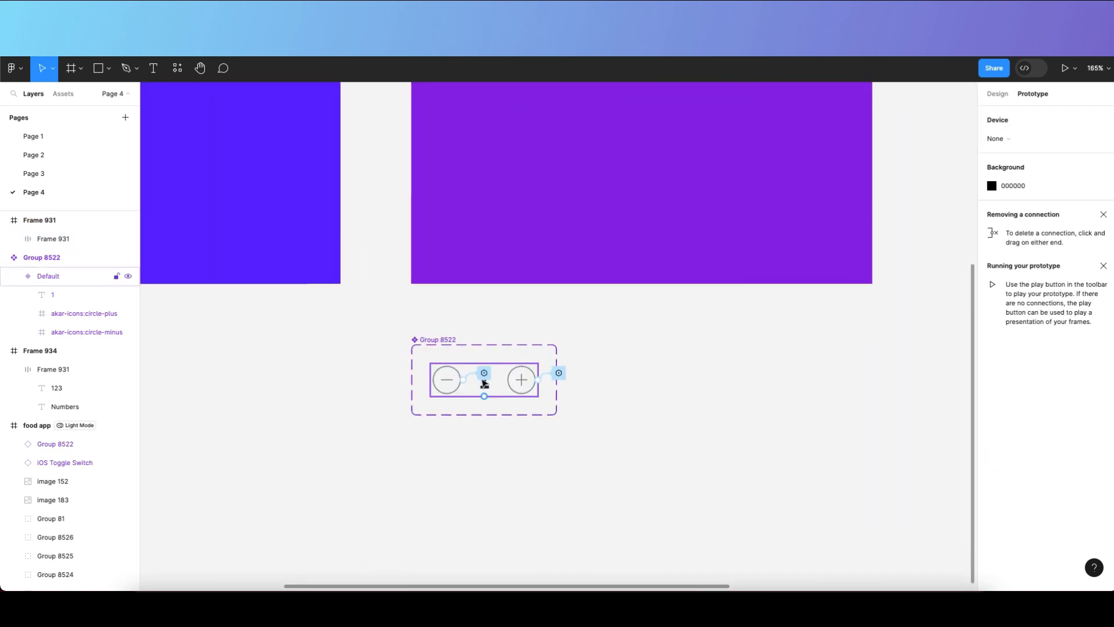
click(484, 385)
scroll(431, 436, up, 1)
click(490, 365)
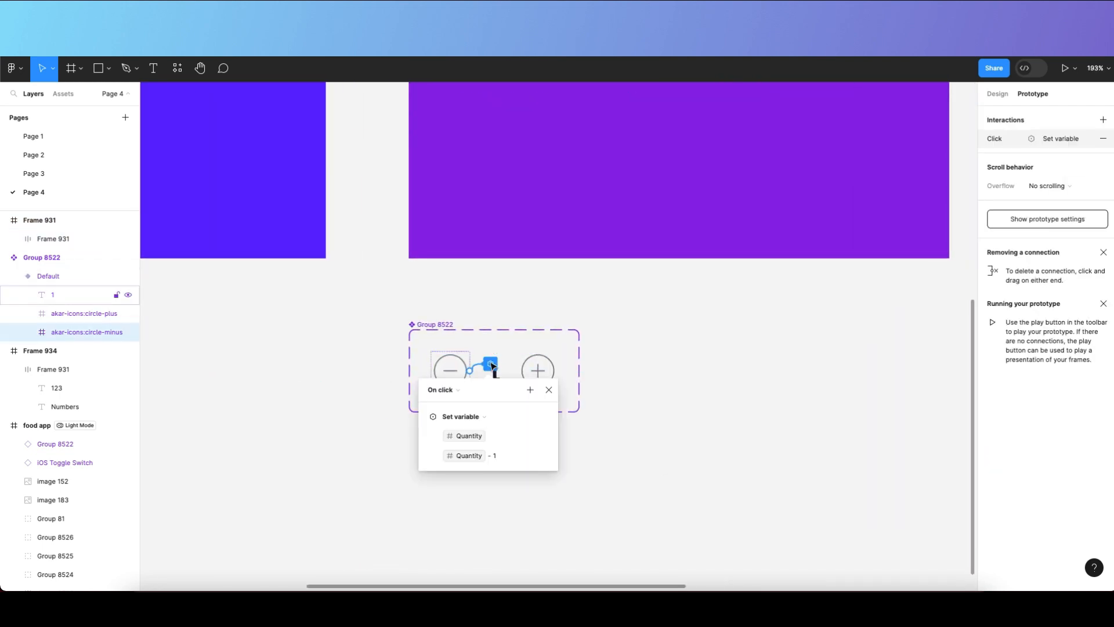
click(438, 391)
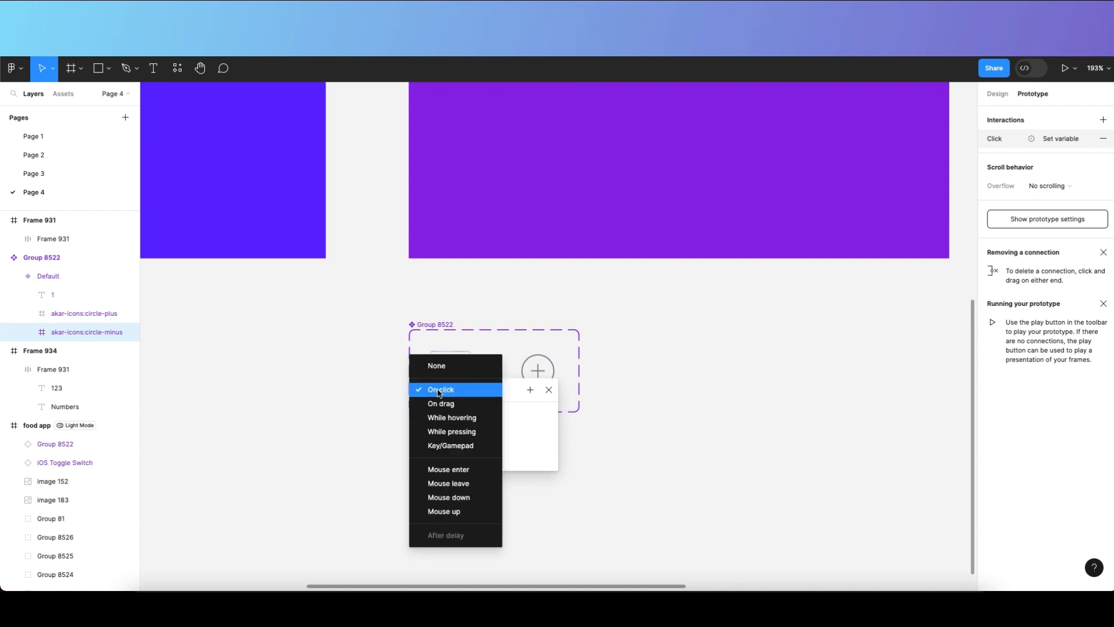
click(439, 391)
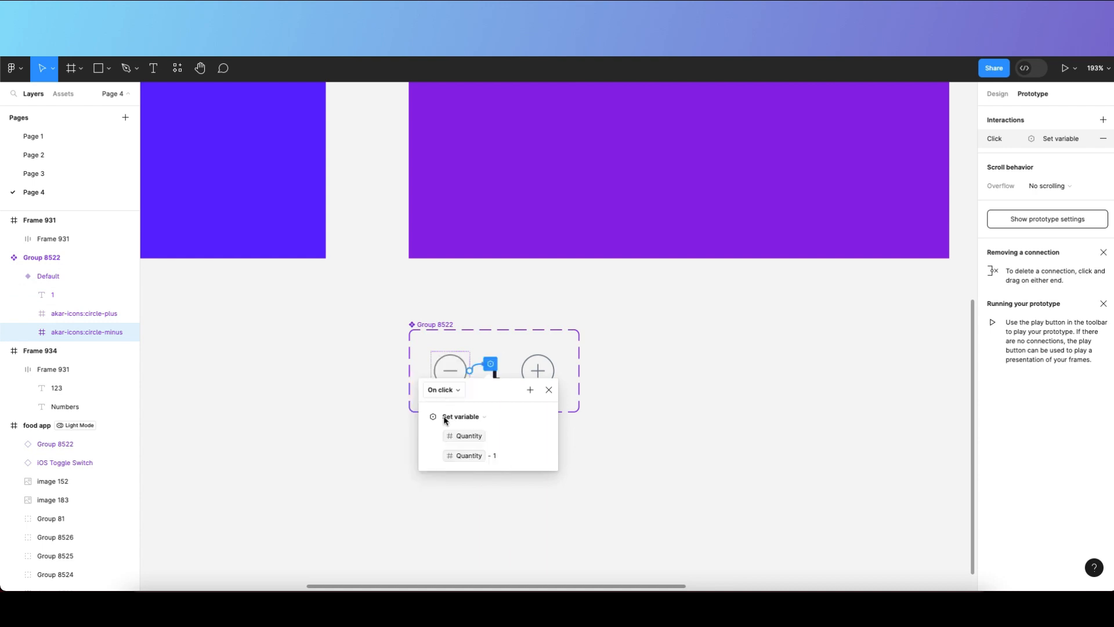
click(530, 389)
click(575, 478)
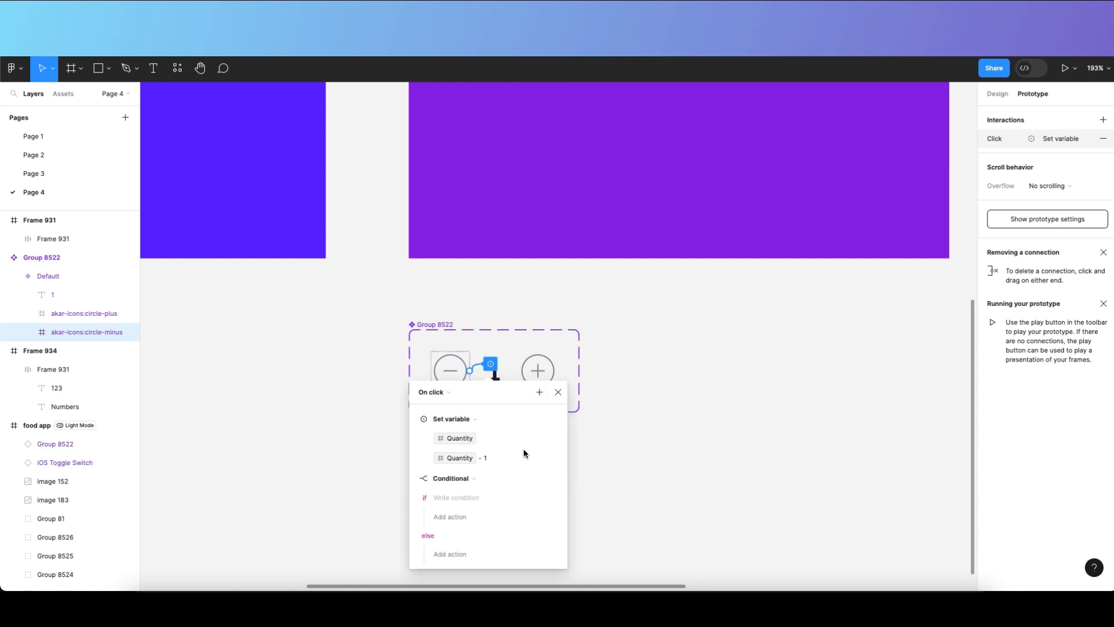
Set the minus icon's Conditional to check if Quantity != 0 and close the interaction settings.
scroll(386, 423, down, 2)
click(463, 439)
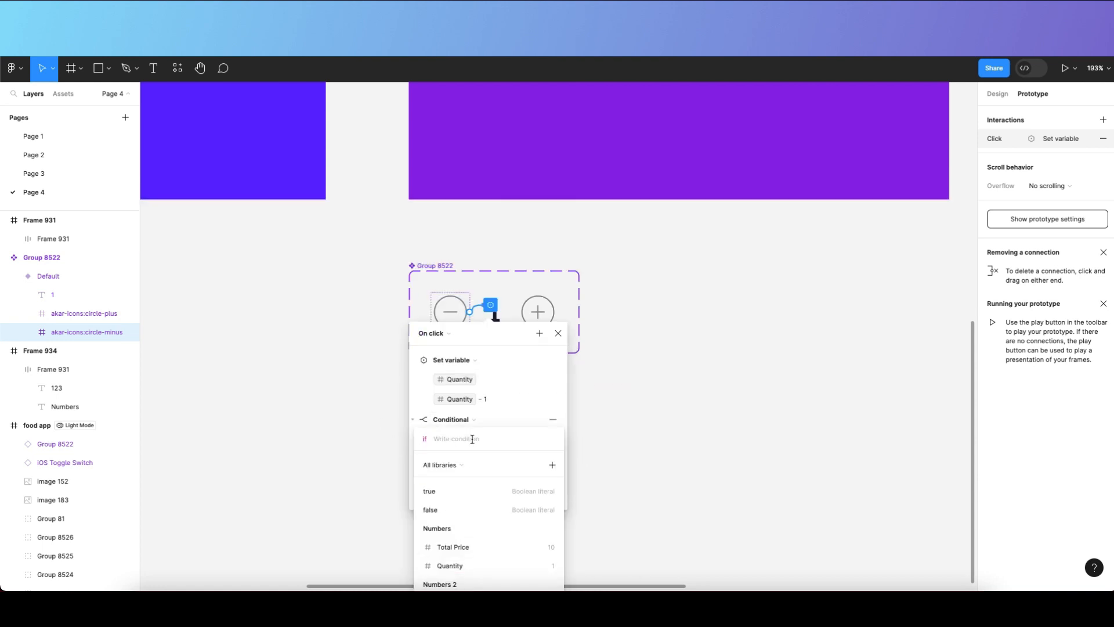
click(488, 566)
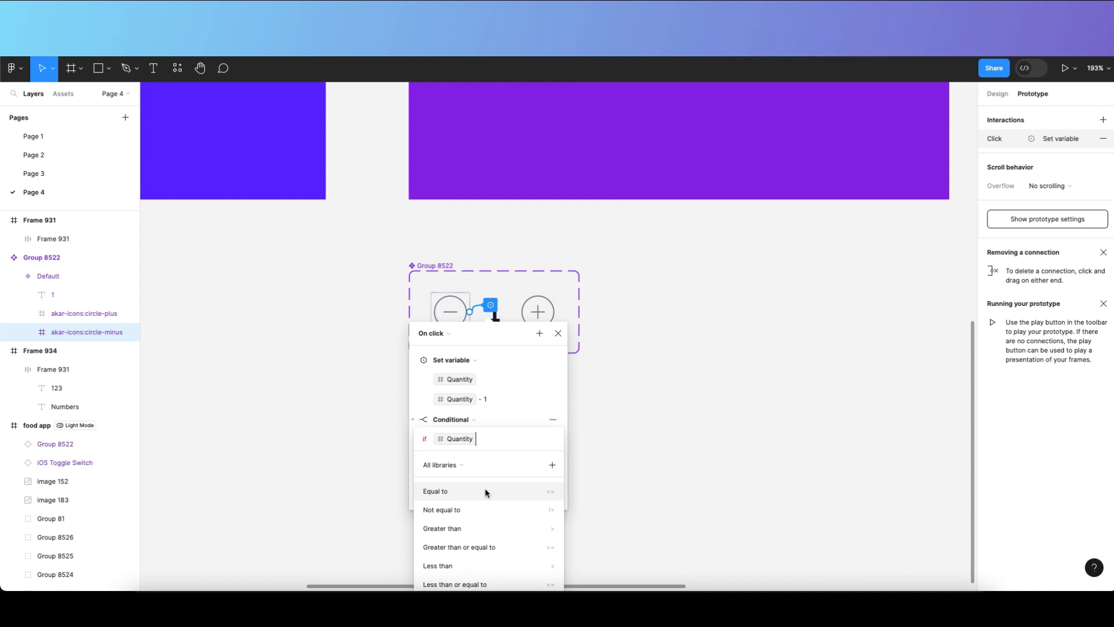
click(490, 511)
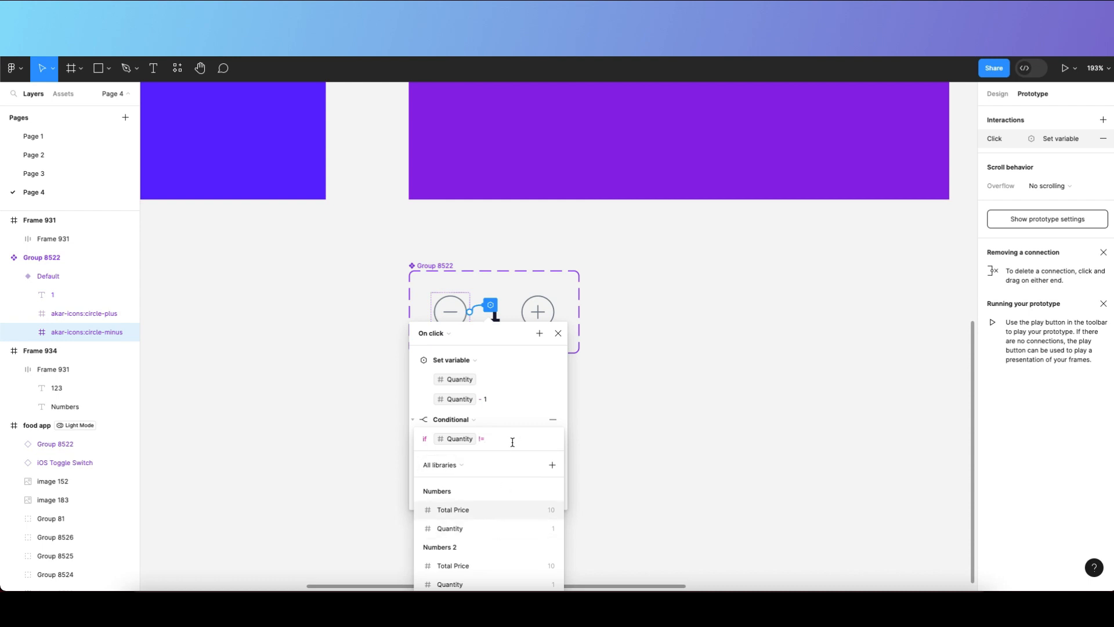
text(0)
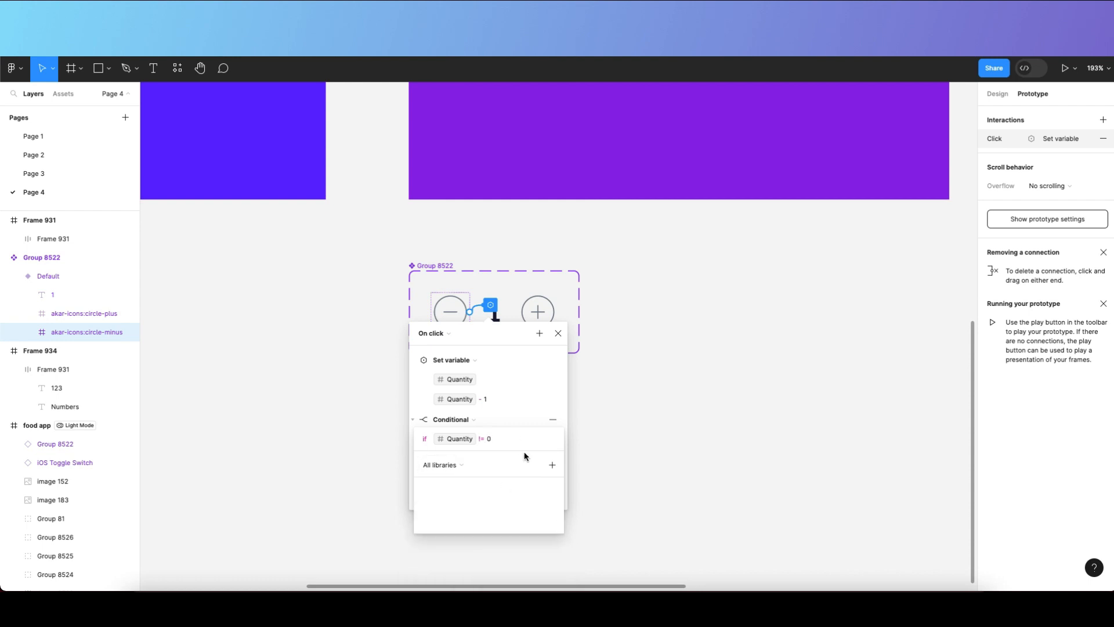
key(Return)
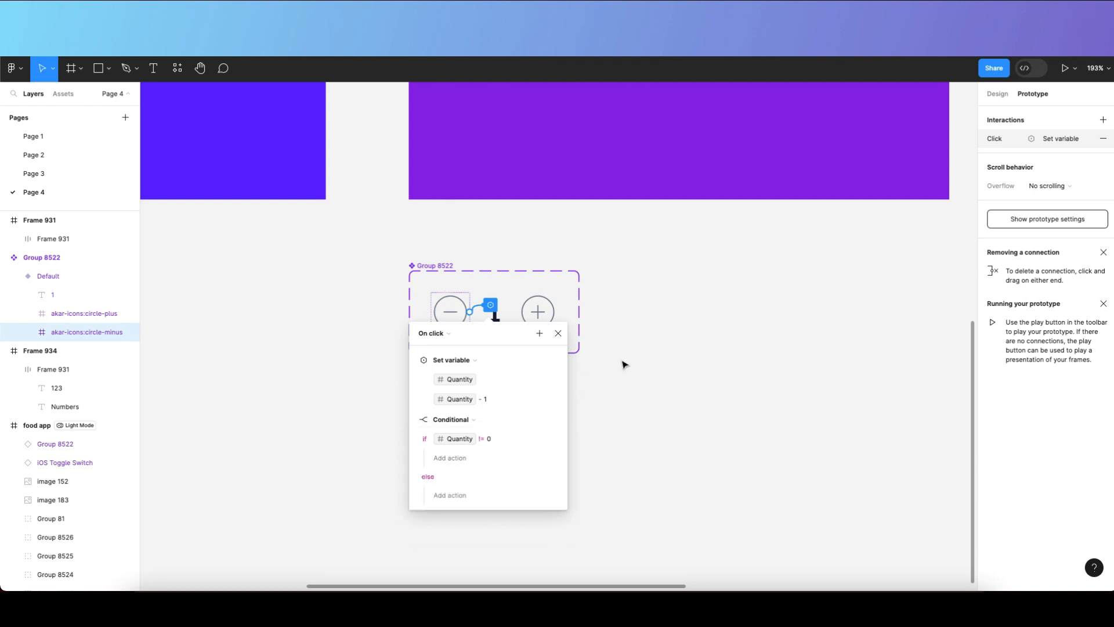
click(558, 333)
Preview the food app frame, test the counter's minus and plus icons, and close the preview.
scroll(408, 377, down, 10)
scroll(623, 352, up, 5)
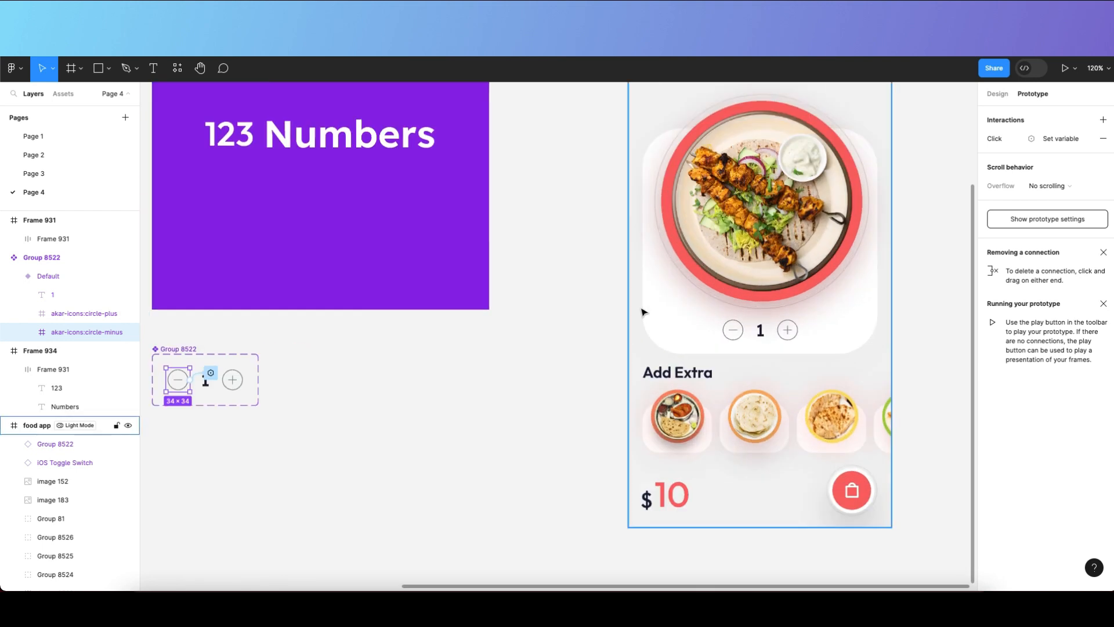
click(631, 347)
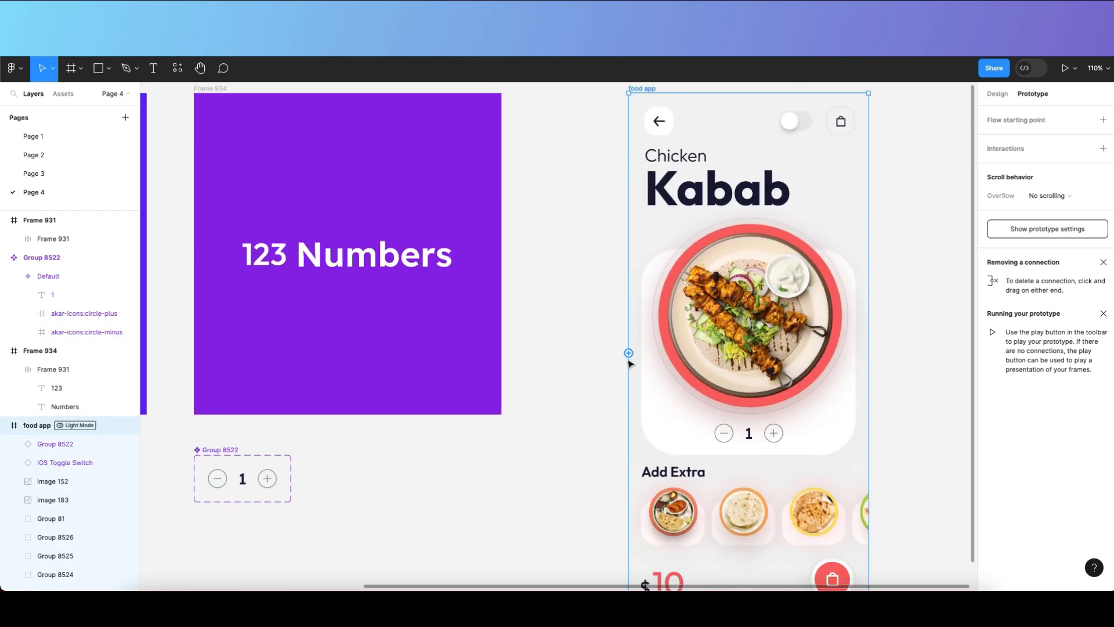
key(shift+space)
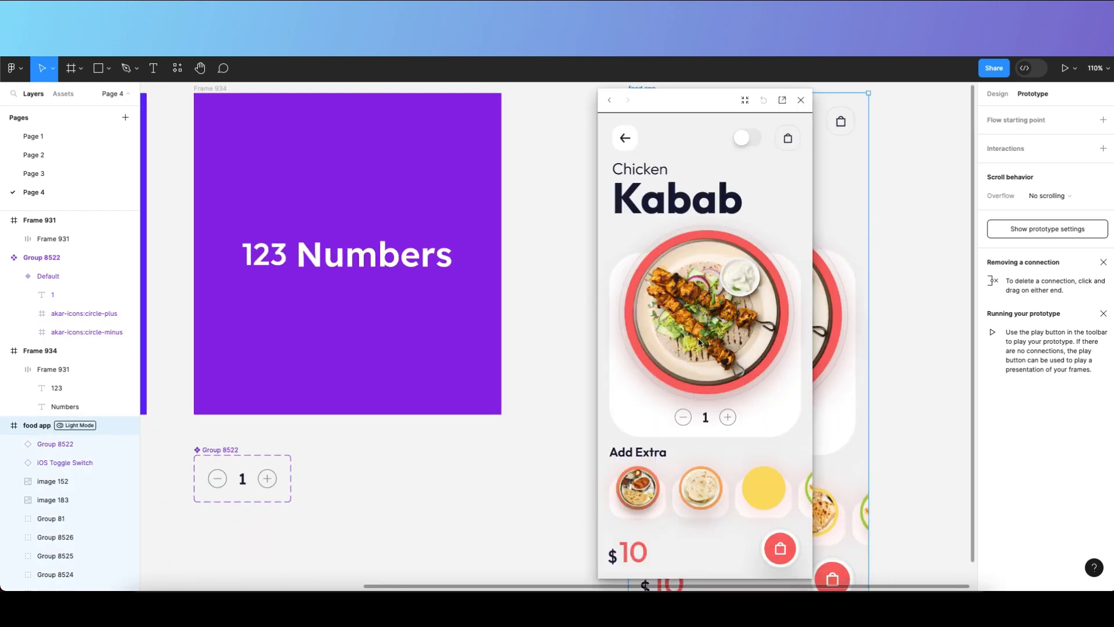
click(729, 418)
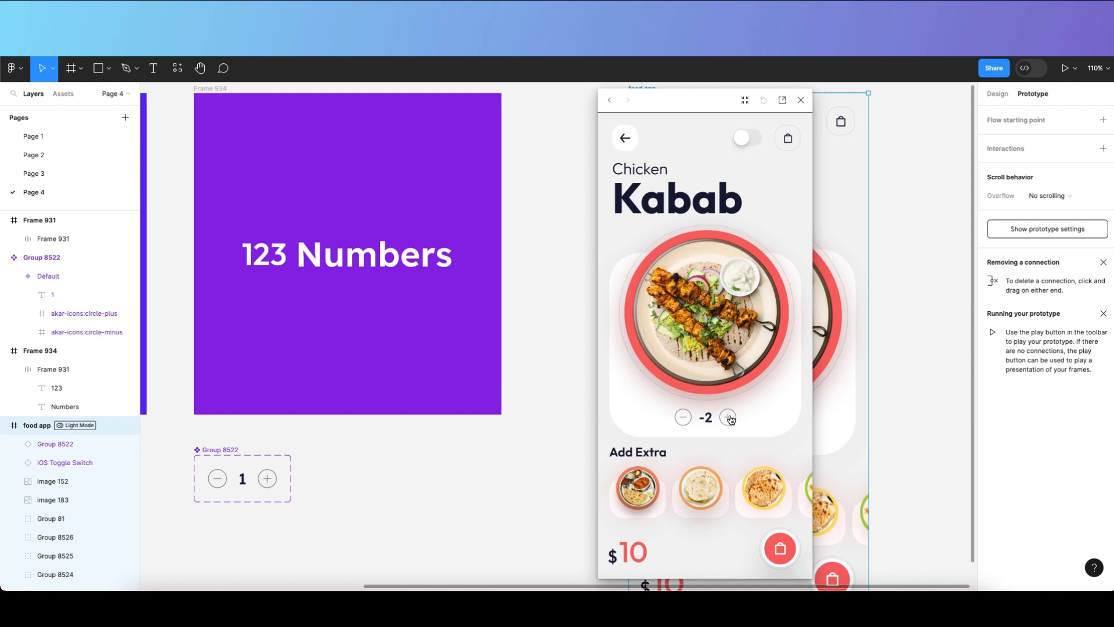
click(801, 100)
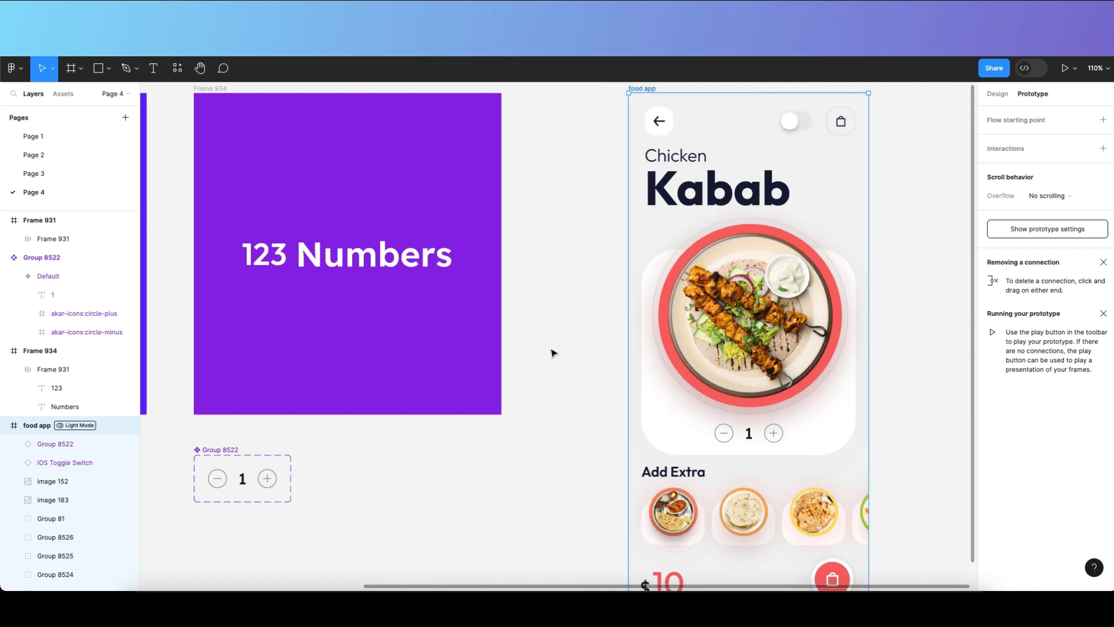
Reopen the minus icon's interaction settings and open its Quantity != 0 condition.
scroll(311, 550, up, 5)
double_click(361, 417)
scroll(346, 431, up, 3)
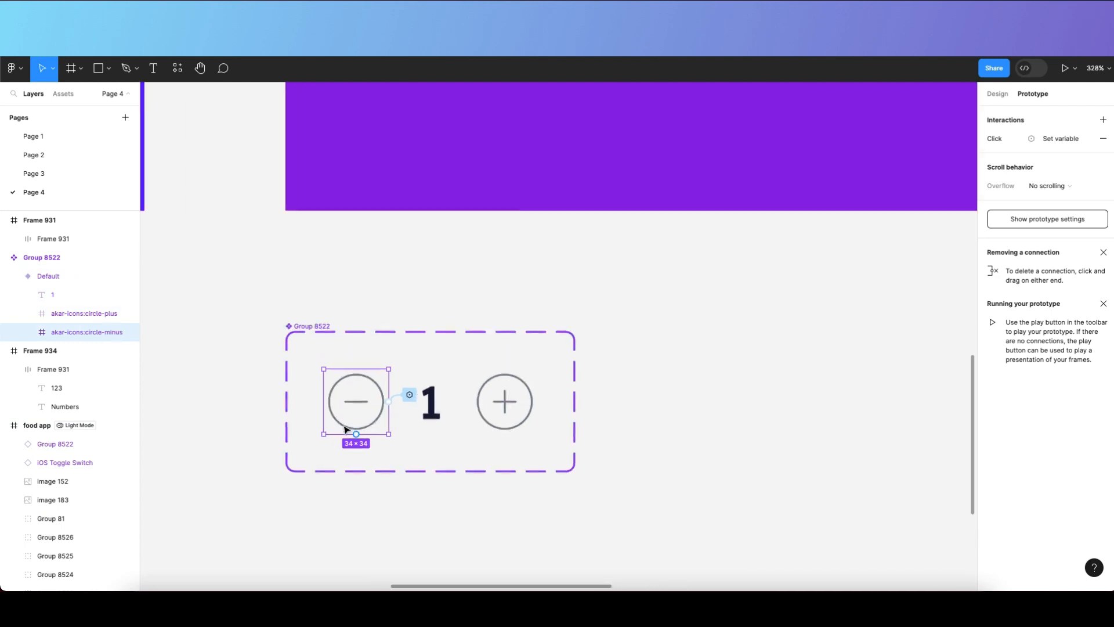
click(415, 398)
scroll(329, 419, down, 2)
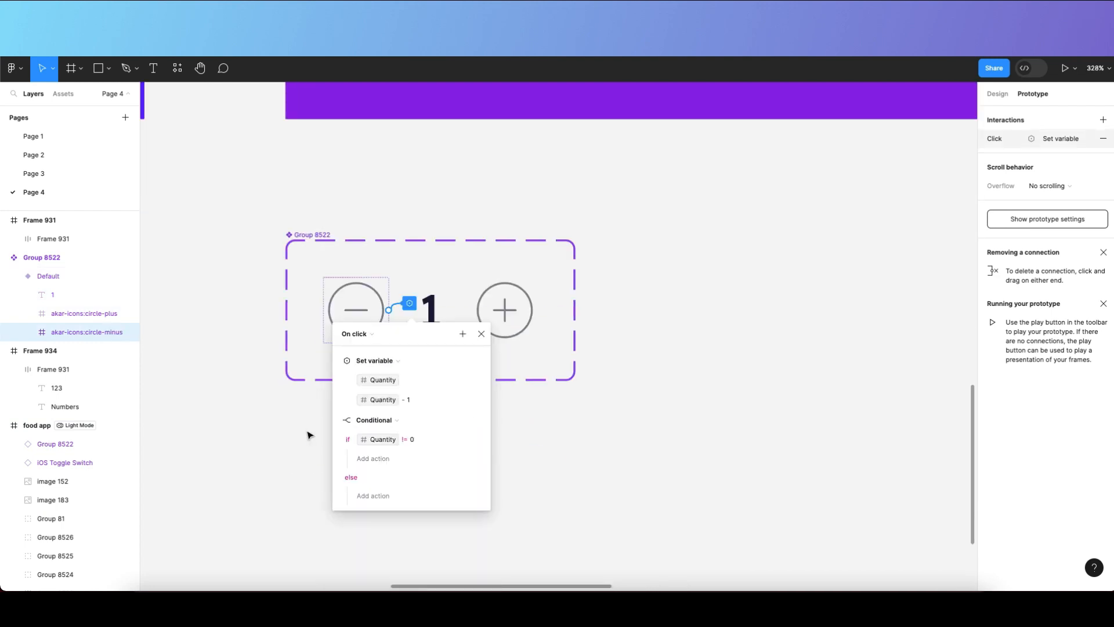
click(420, 441)
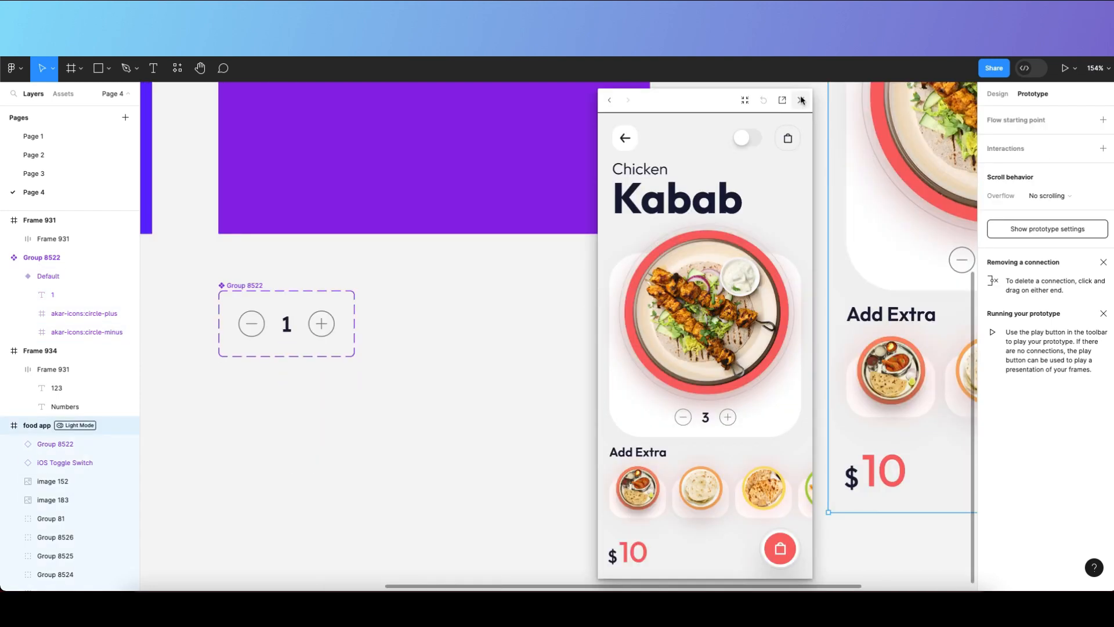
Examine the minus icon's Conditional and the Set variable action nested under its if branch.
scroll(413, 464, down, 3)
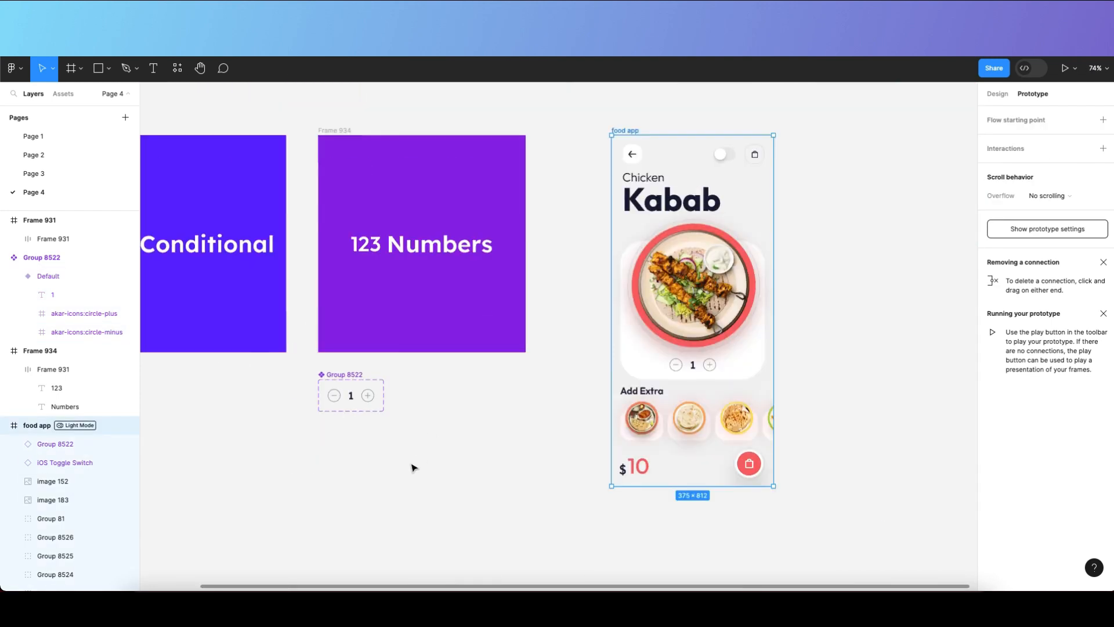
scroll(509, 442, up, 1)
scroll(509, 442, up, 2)
click(241, 372)
scroll(241, 375, up, 3)
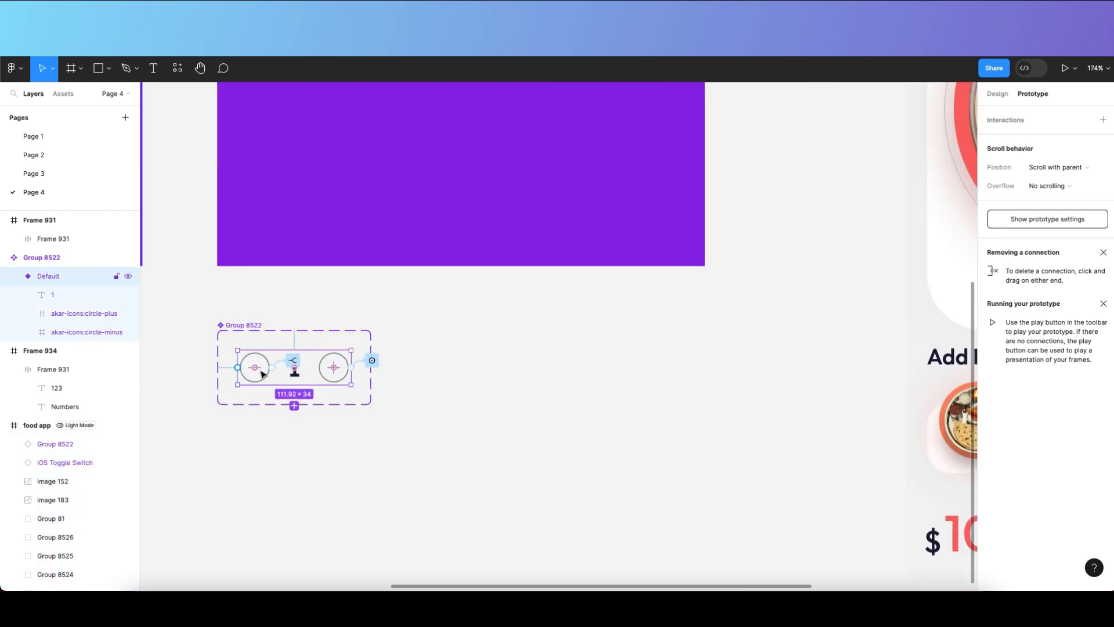
click(294, 365)
scroll(269, 458, left, 2)
scroll(269, 458, up, 2)
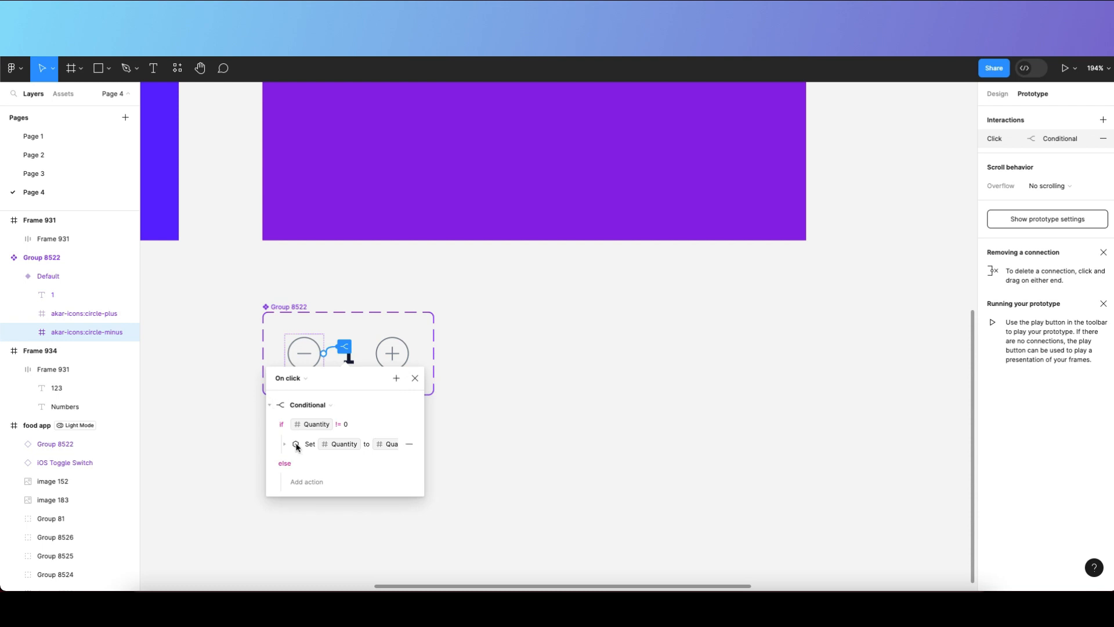
click(269, 406)
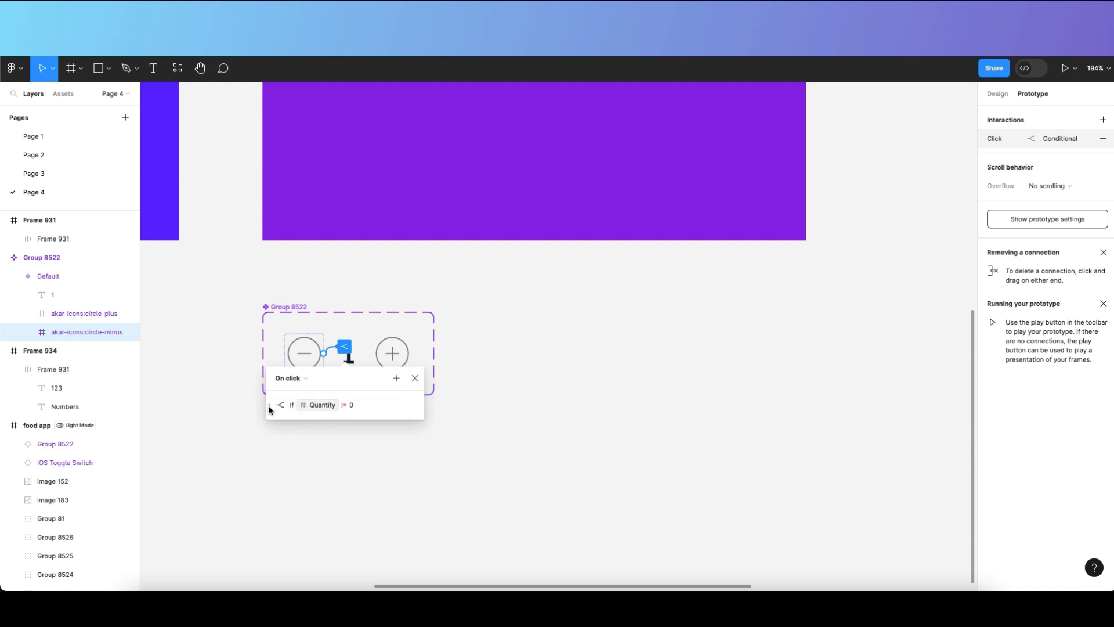
click(269, 406)
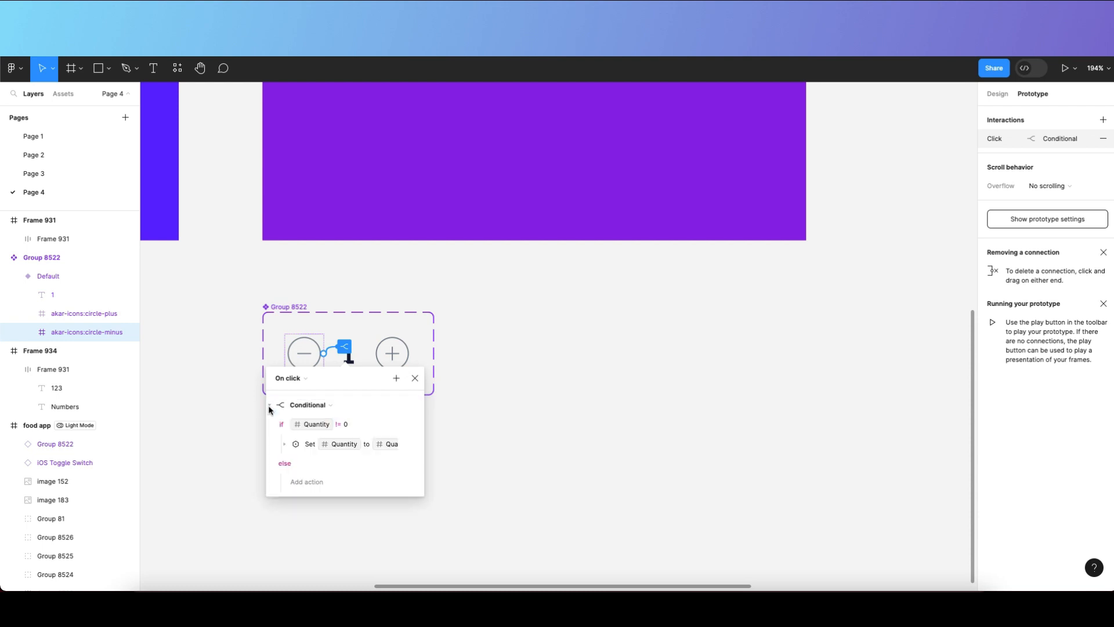
click(285, 445)
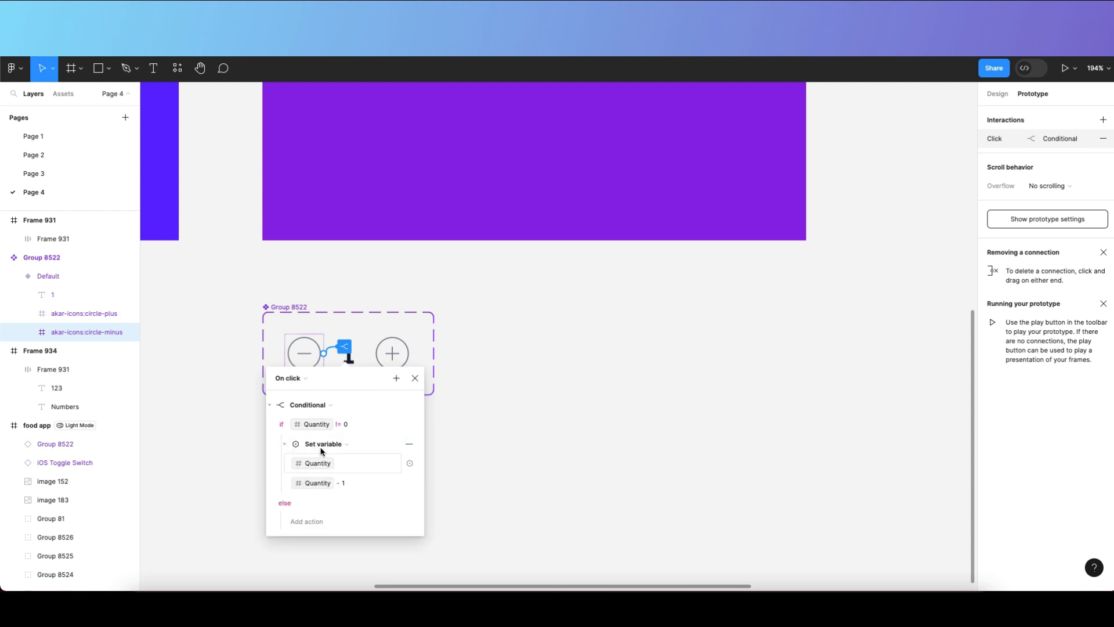
Move the minus icon's nested Set variable action out of the Conditional to sit above it.
click(285, 445)
drag(297, 399, 299, 399)
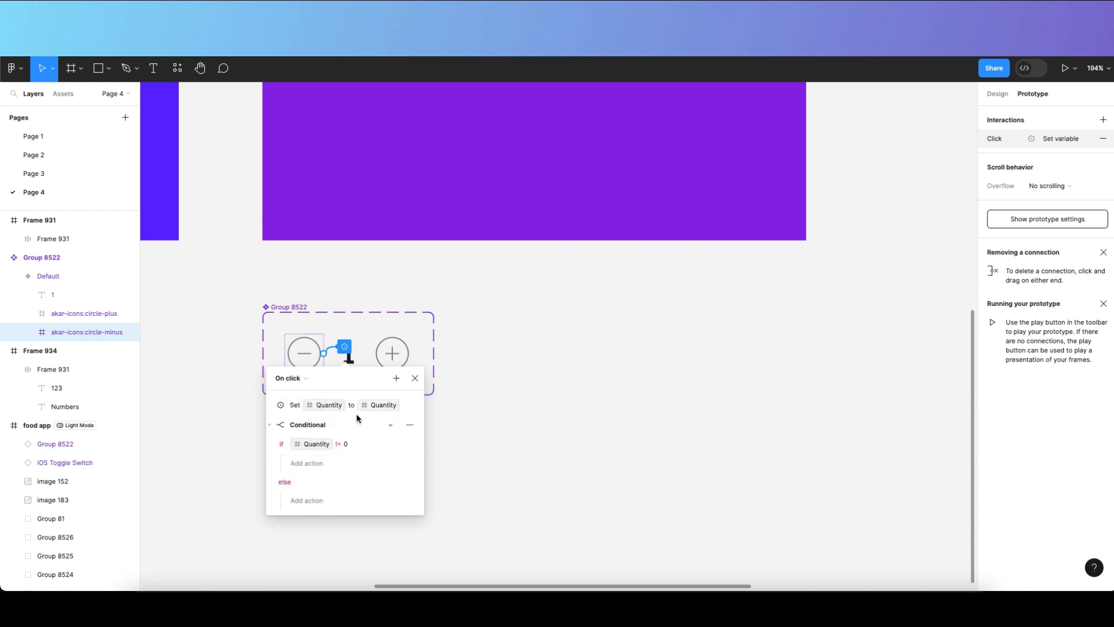
Collapse the minus icon's Set variable action and nest it under the Conditional's if Quantity != 0 branch.
click(269, 405)
click(269, 405)
click(270, 405)
click(271, 406)
click(271, 406)
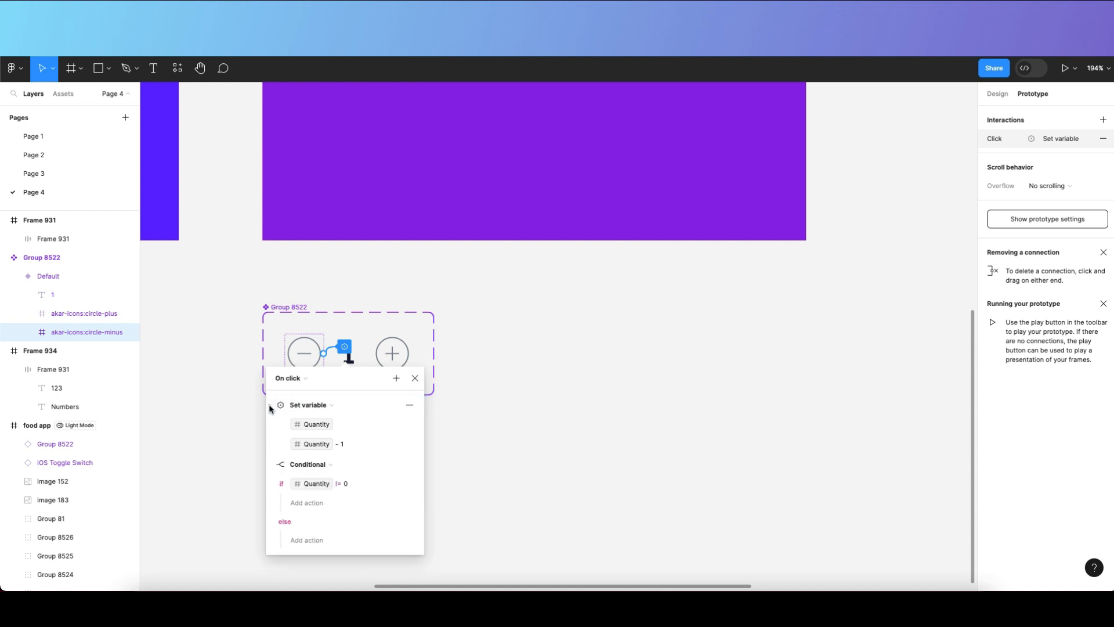
click(270, 406)
drag(274, 405, 288, 464)
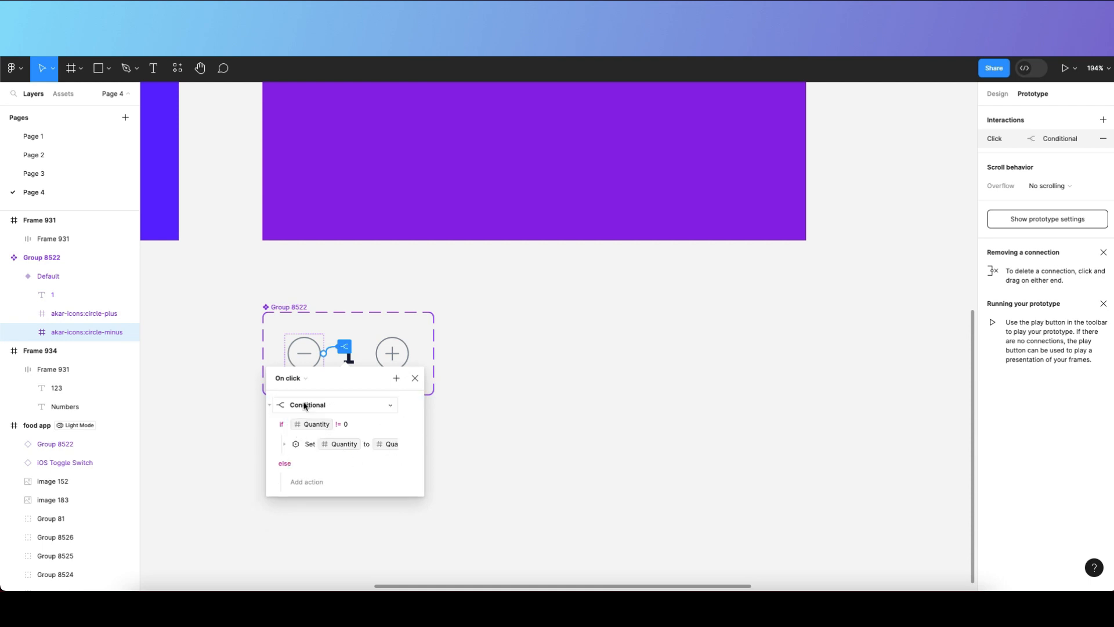
Close the minus icon's interaction settings and preview the food app frame to test the plus icon.
scroll(232, 416, down, 3)
click(383, 398)
scroll(341, 393, down, 5)
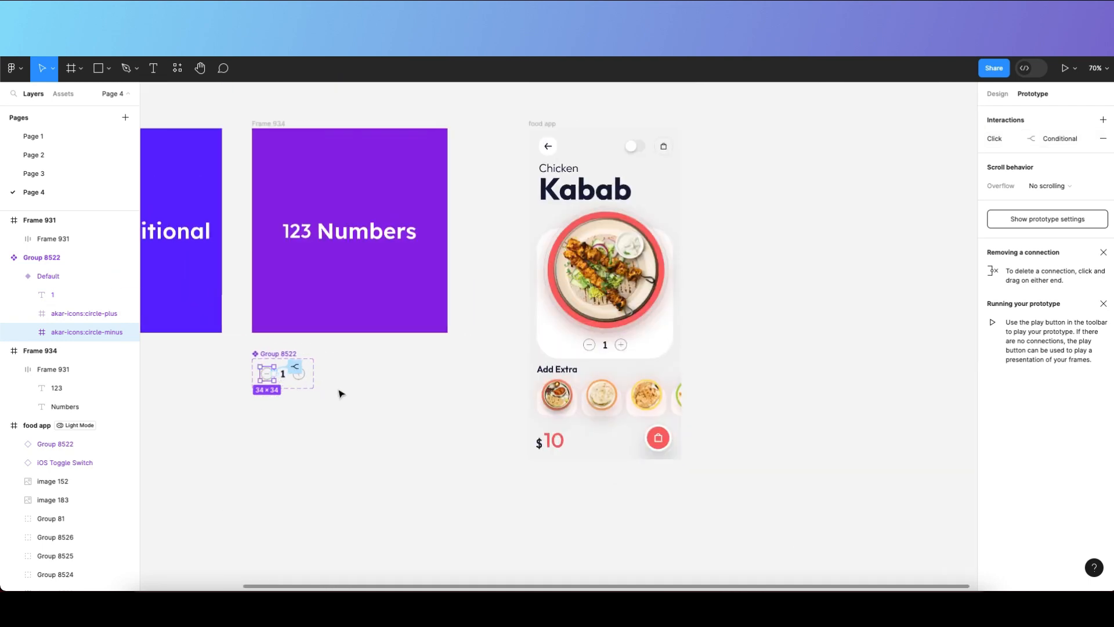
scroll(341, 393, right, 2)
click(437, 350)
scroll(435, 349, up, 5)
click(1064, 68)
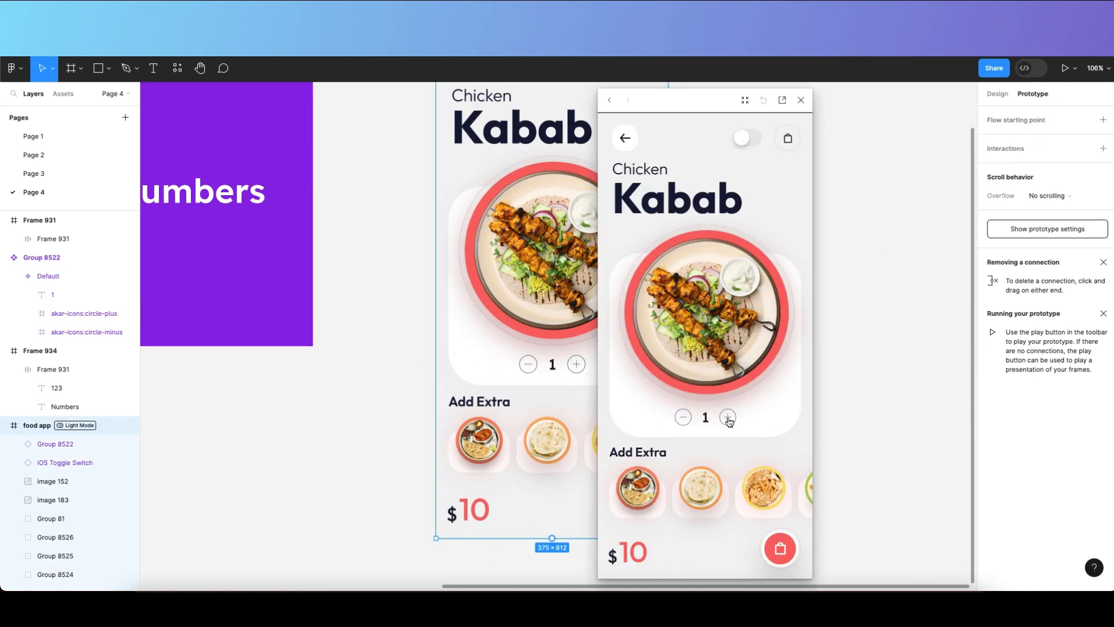
click(725, 417)
Open the plus icon's click interaction in the Group 8522 component and add a second Set variable action.
scroll(507, 427, up, 1)
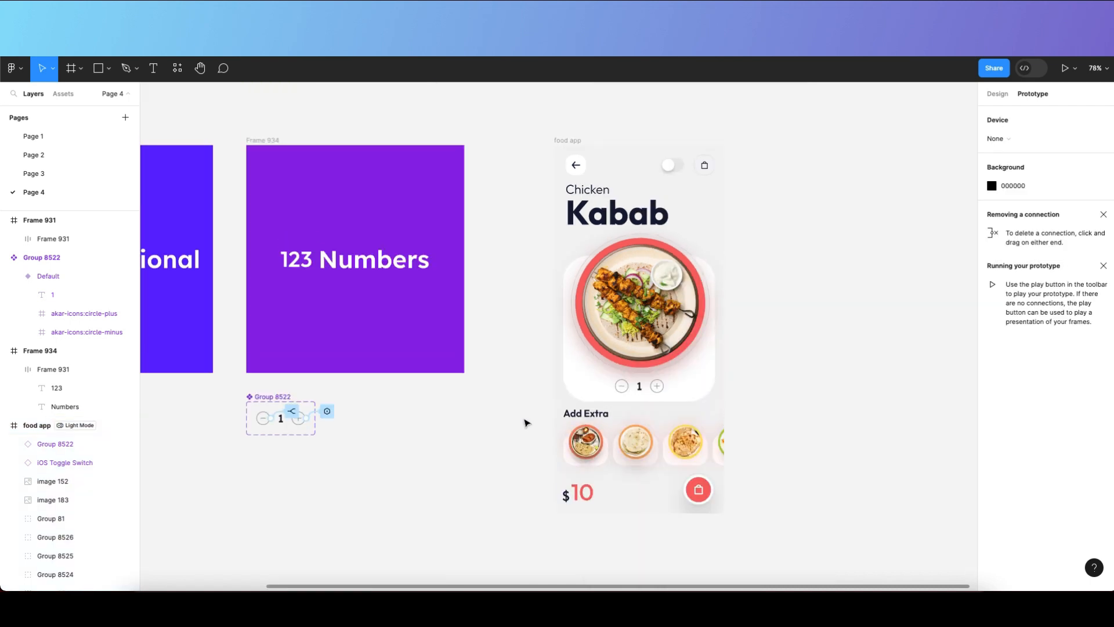
scroll(524, 422, left, 2)
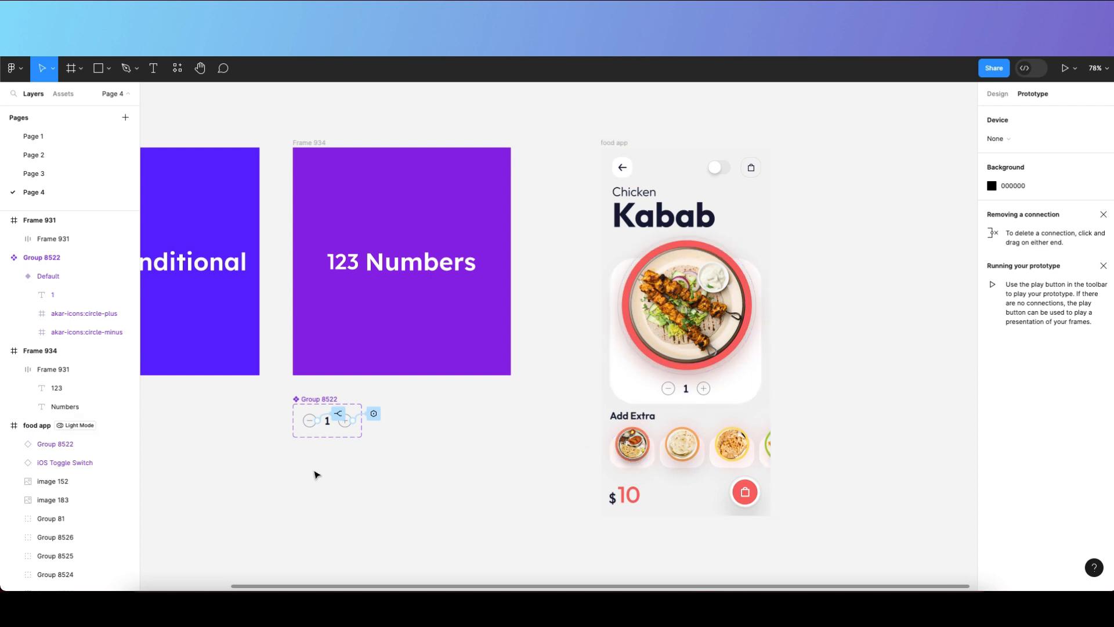
scroll(298, 390, up, 3)
scroll(297, 391, up, 3)
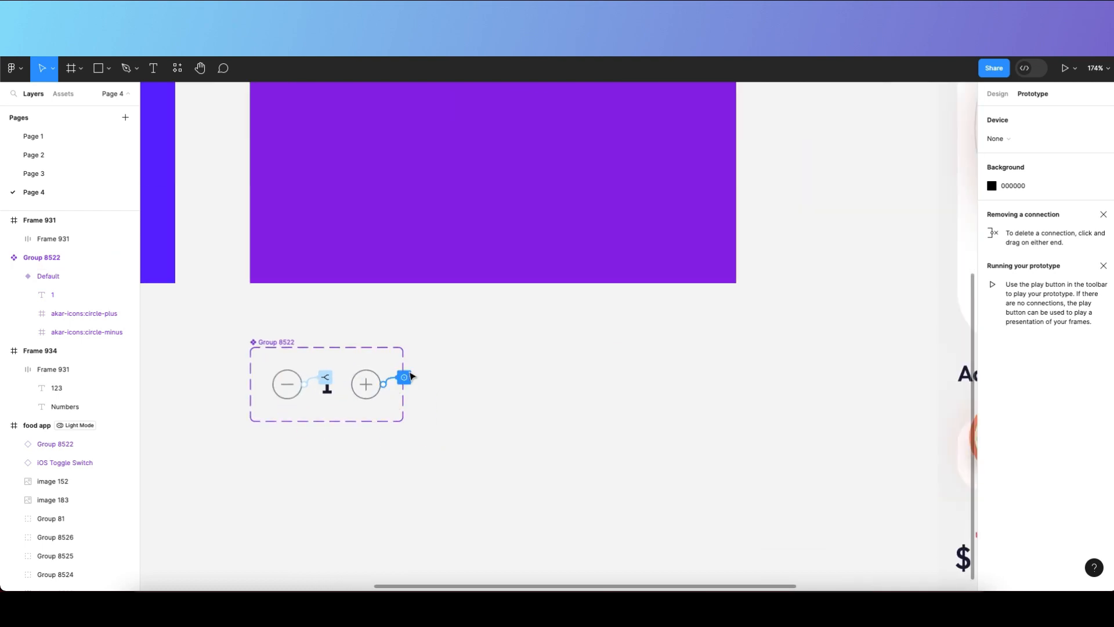
click(406, 377)
drag(419, 400, 537, 319)
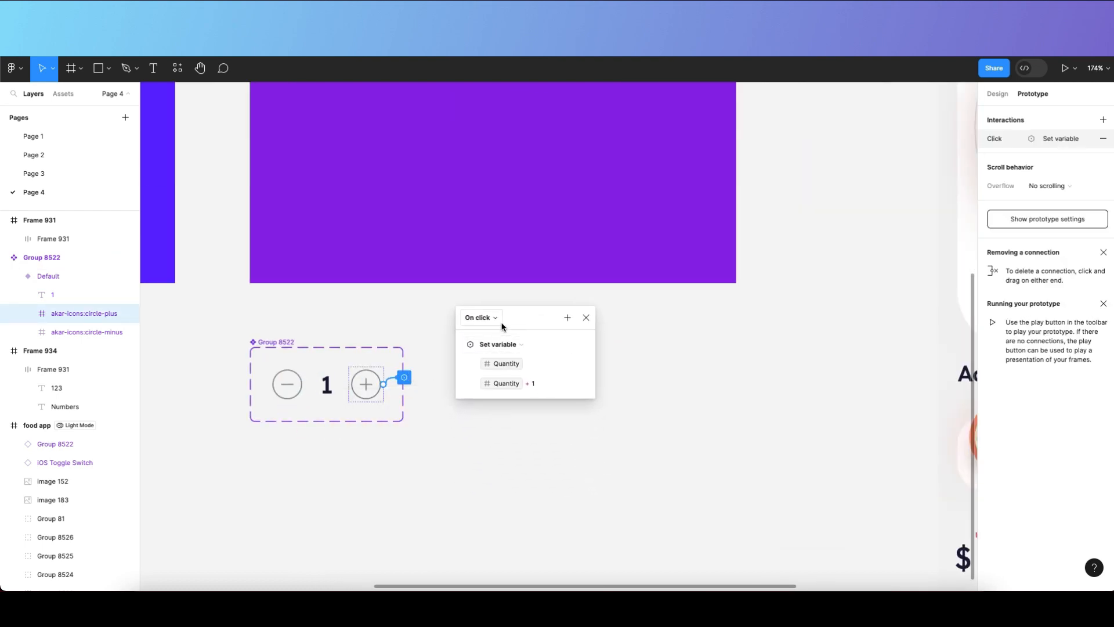
click(566, 319)
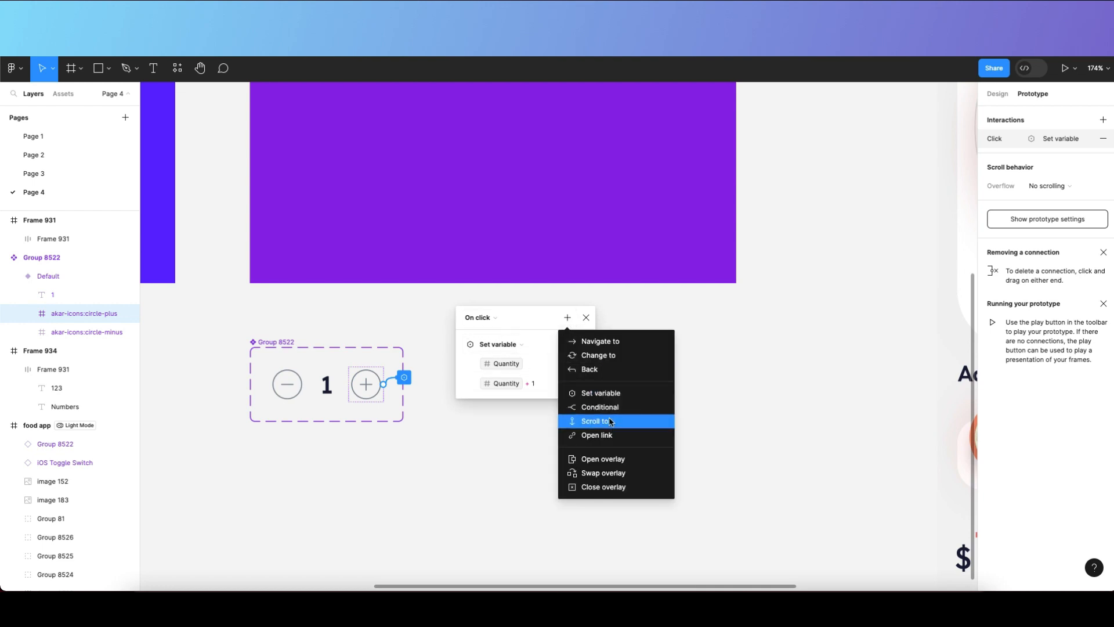
click(601, 392)
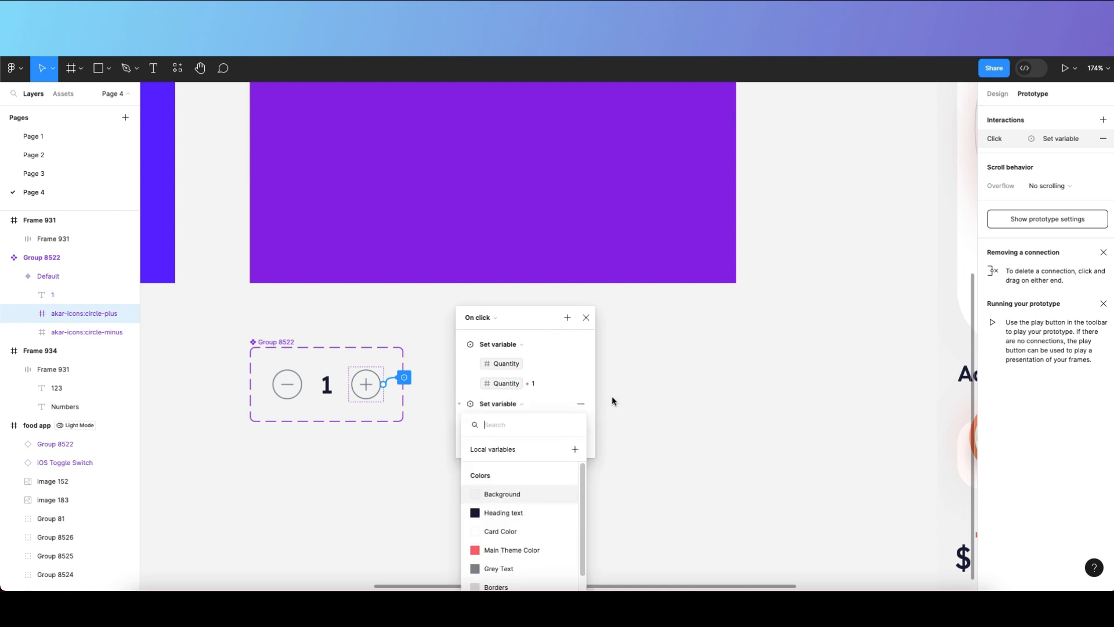
Choose Total Price from the Numbers collection as the target of the plus icon's second Set variable action.
scroll(406, 415, down, 3)
scroll(515, 492, down, 1)
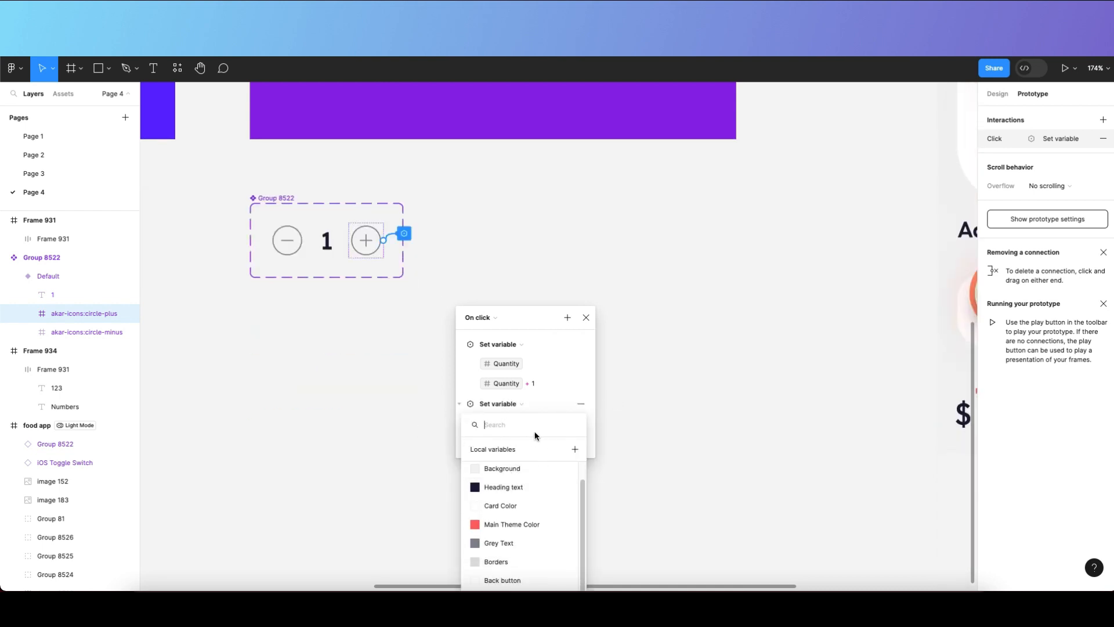
click(533, 321)
drag(527, 318, 543, 202)
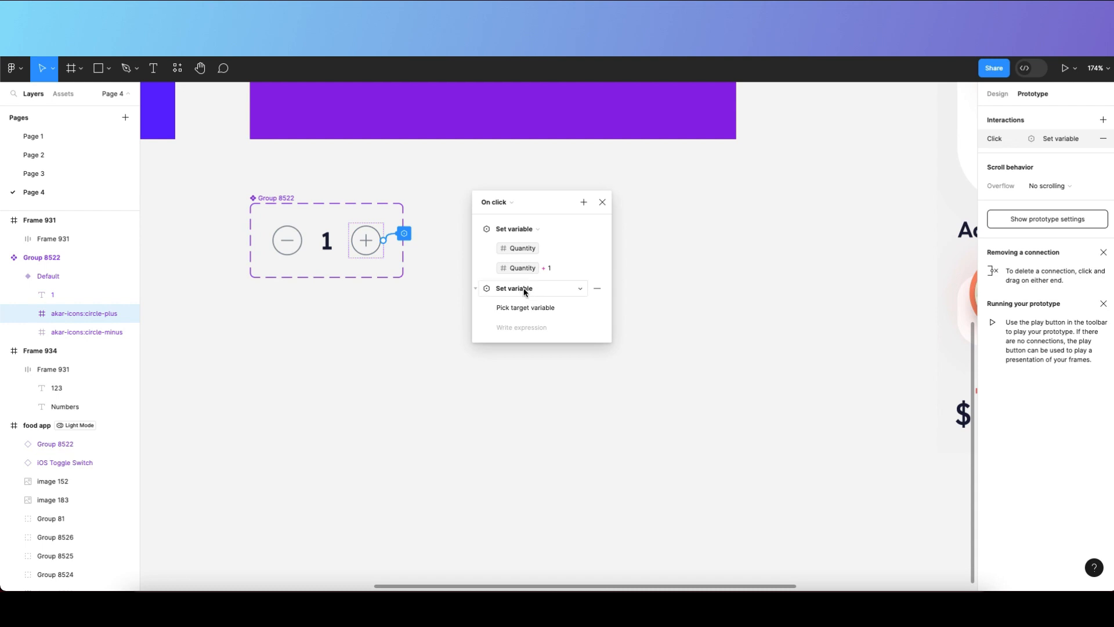
click(527, 290)
click(524, 289)
click(525, 308)
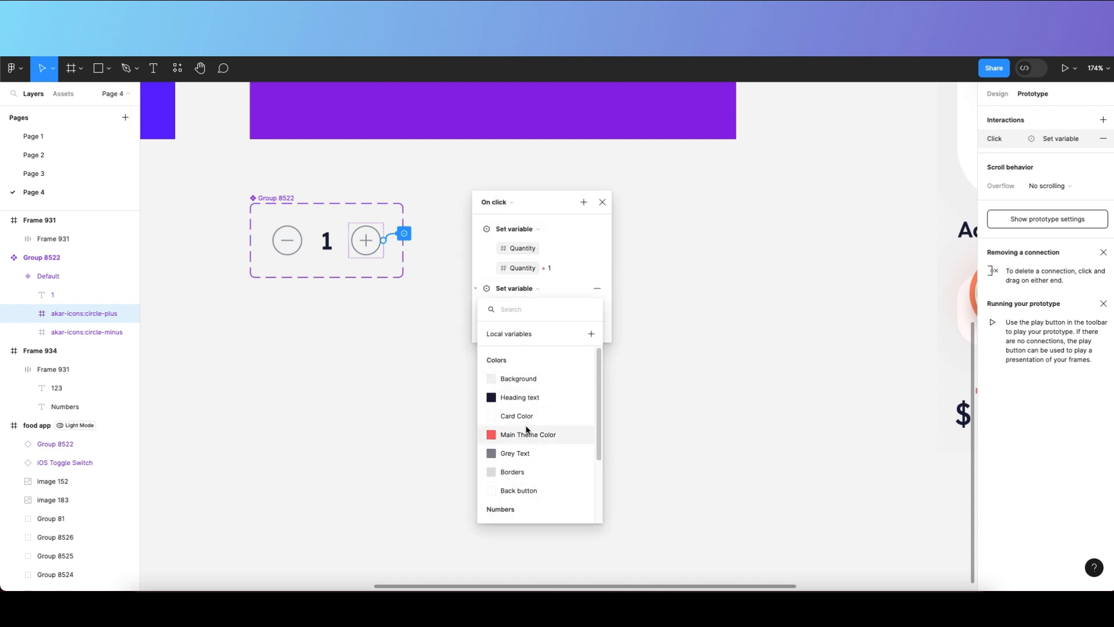
scroll(527, 449, down, 3)
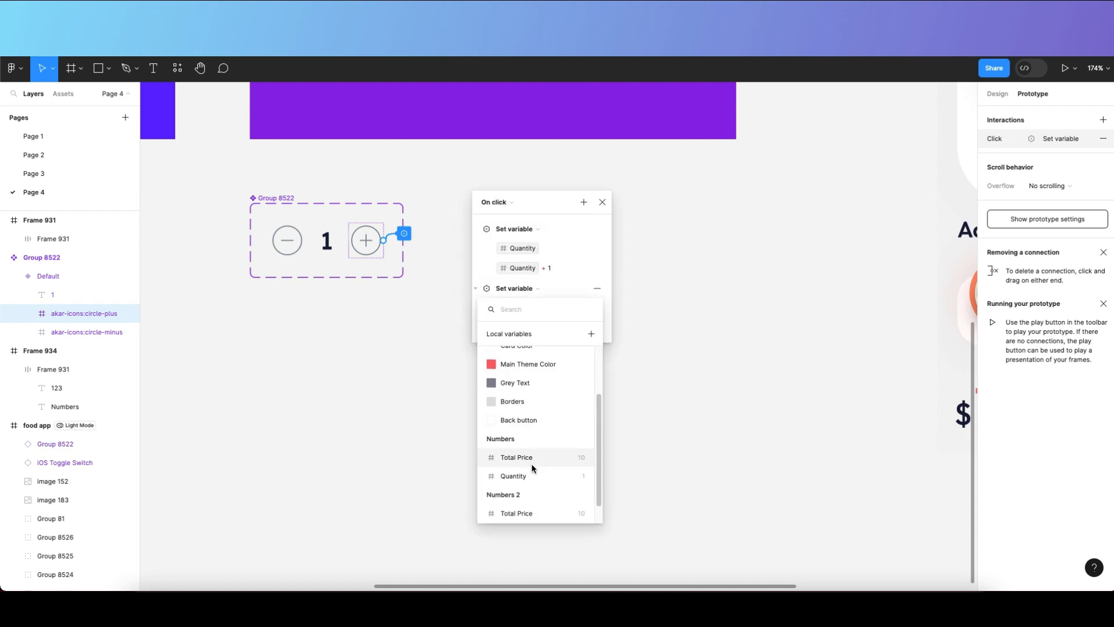
click(532, 458)
Set the plus icon's Total Price expression to Total Price + 10 and close the interaction settings.
scroll(823, 378, right, 5)
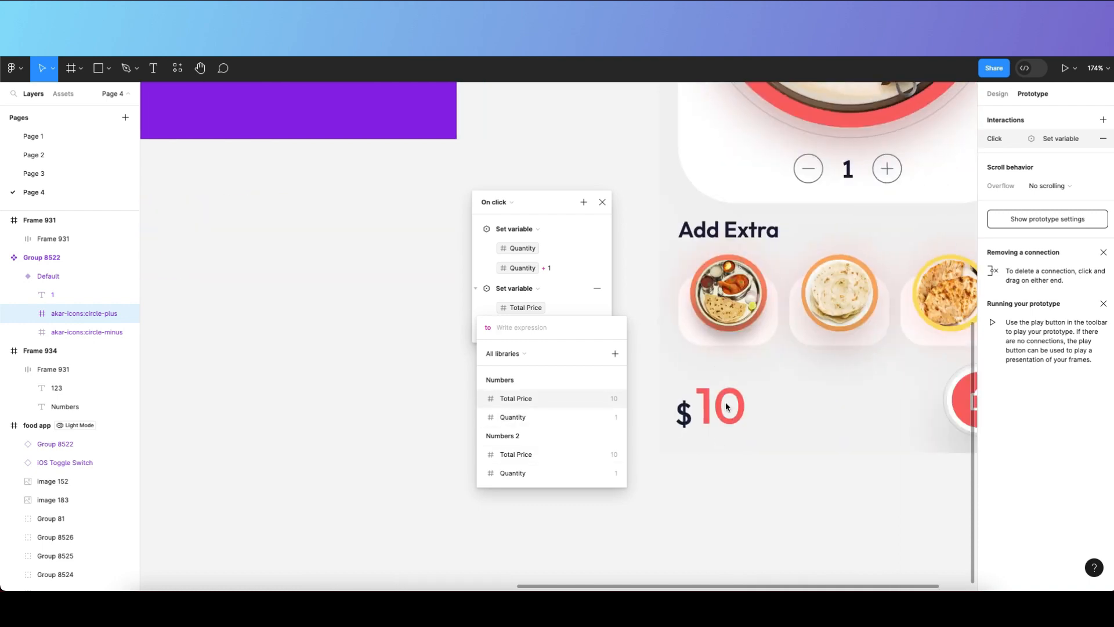
scroll(735, 398, left, 2)
scroll(763, 438, left, 5)
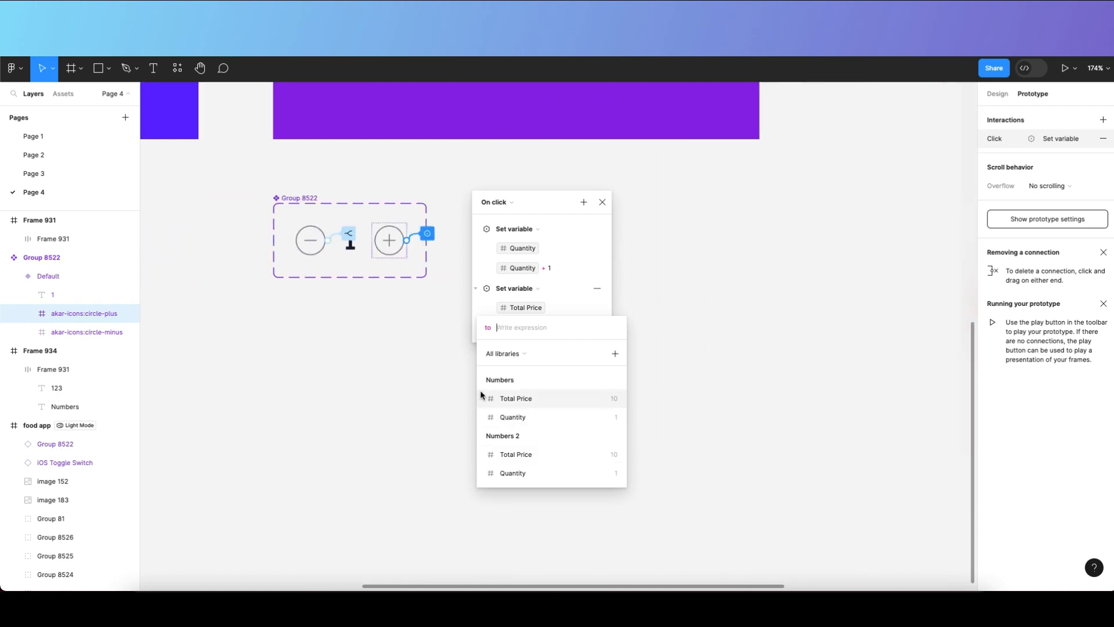
click(540, 398)
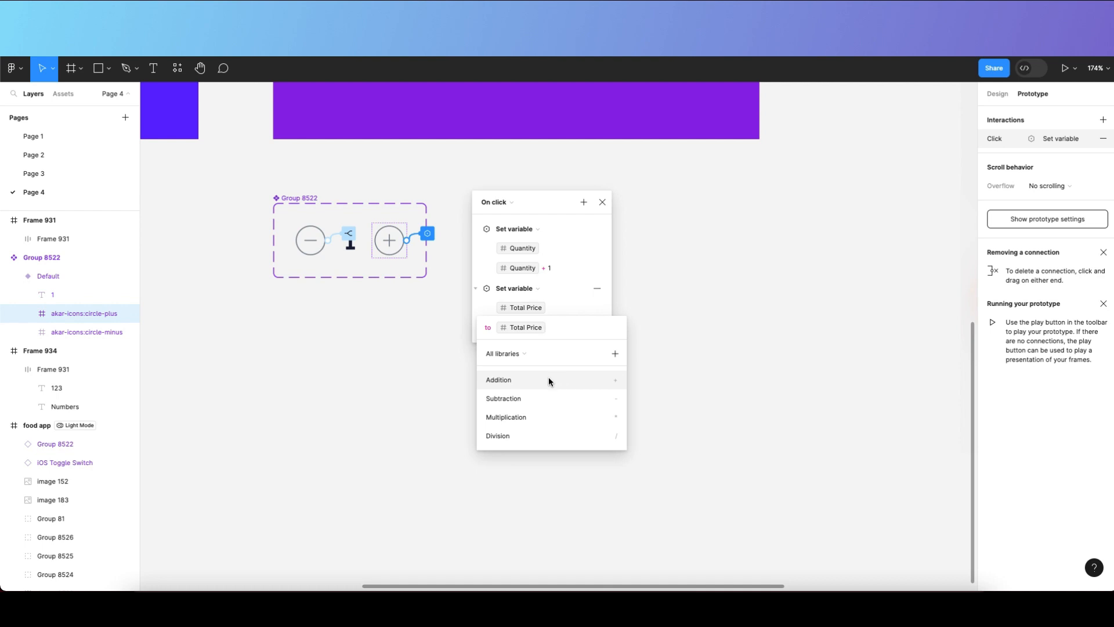
click(549, 380)
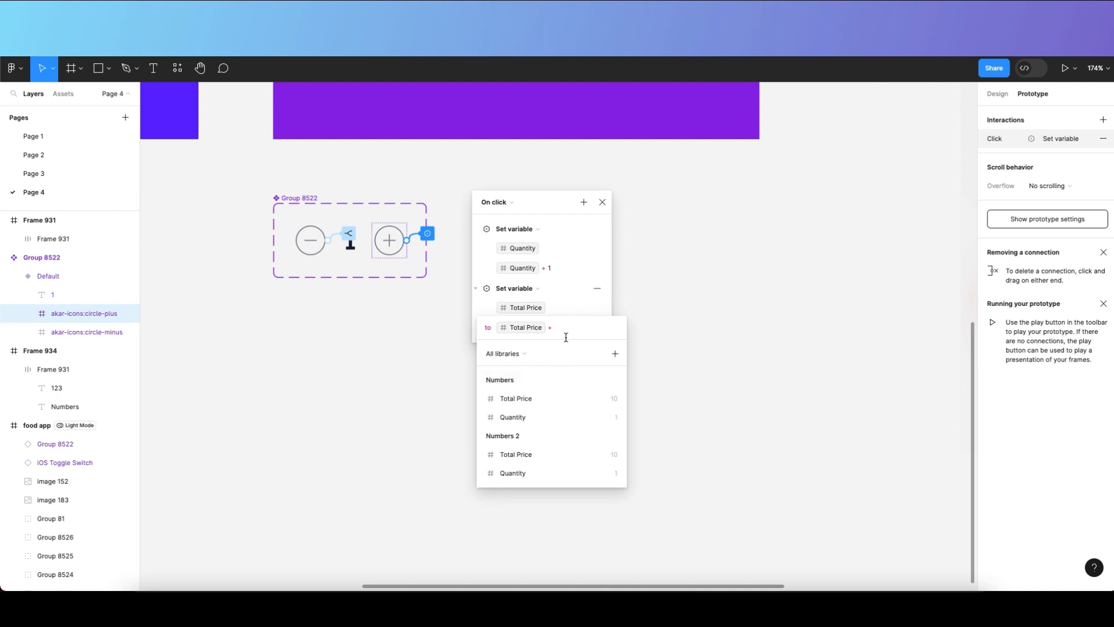
text(10)
key(Return)
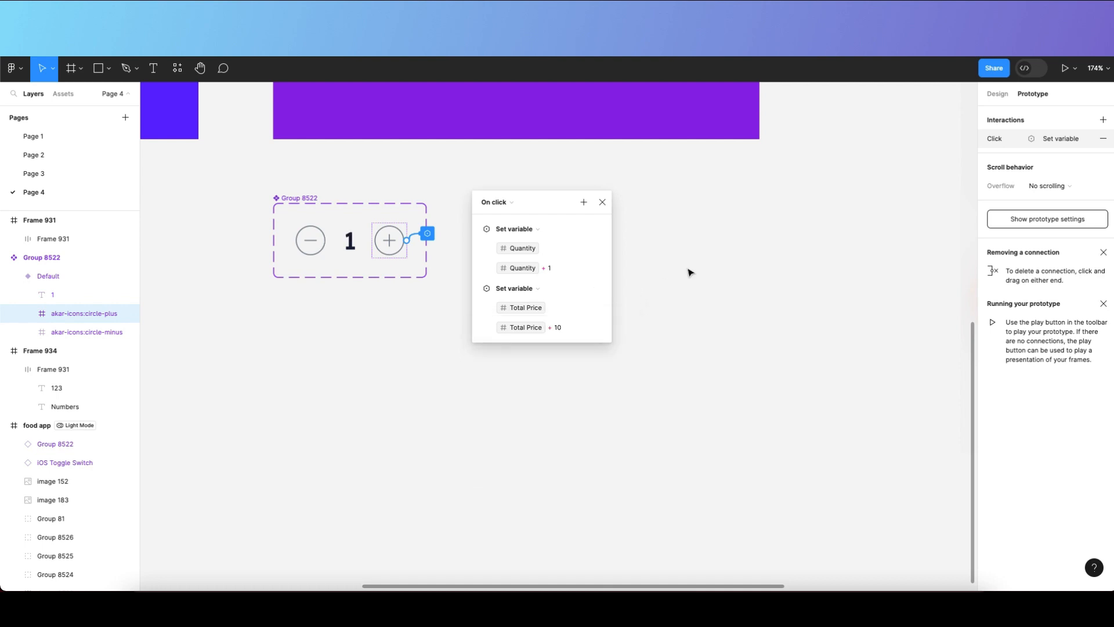
click(602, 202)
Select the food app frame and open its prototype preview.
scroll(504, 286, down, 5)
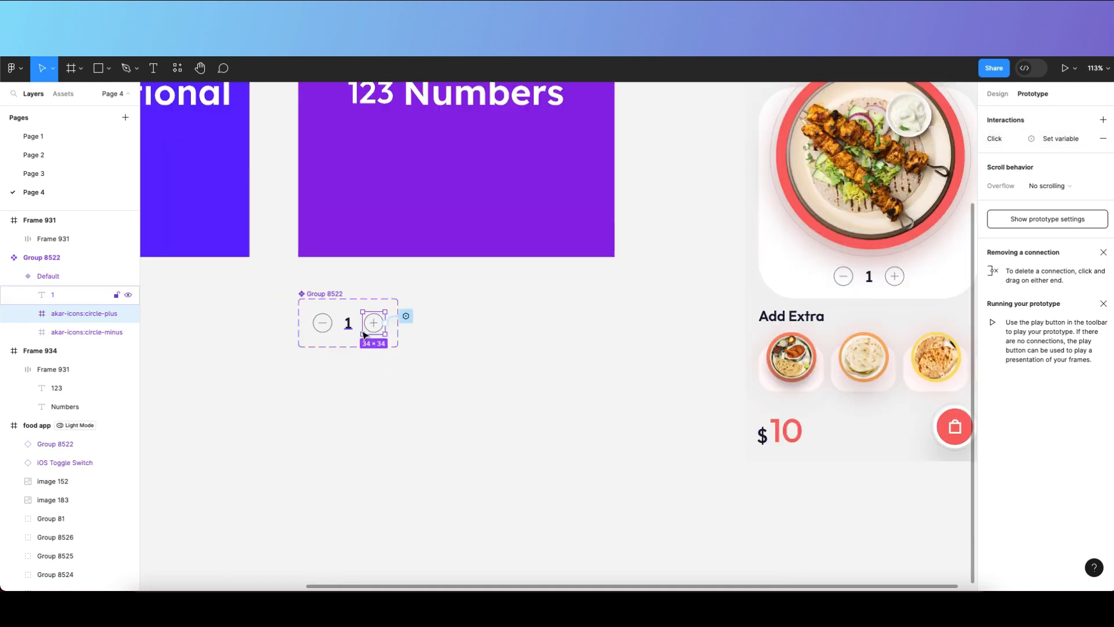
scroll(582, 348, right, 2)
click(649, 259)
scroll(648, 254, up, 2)
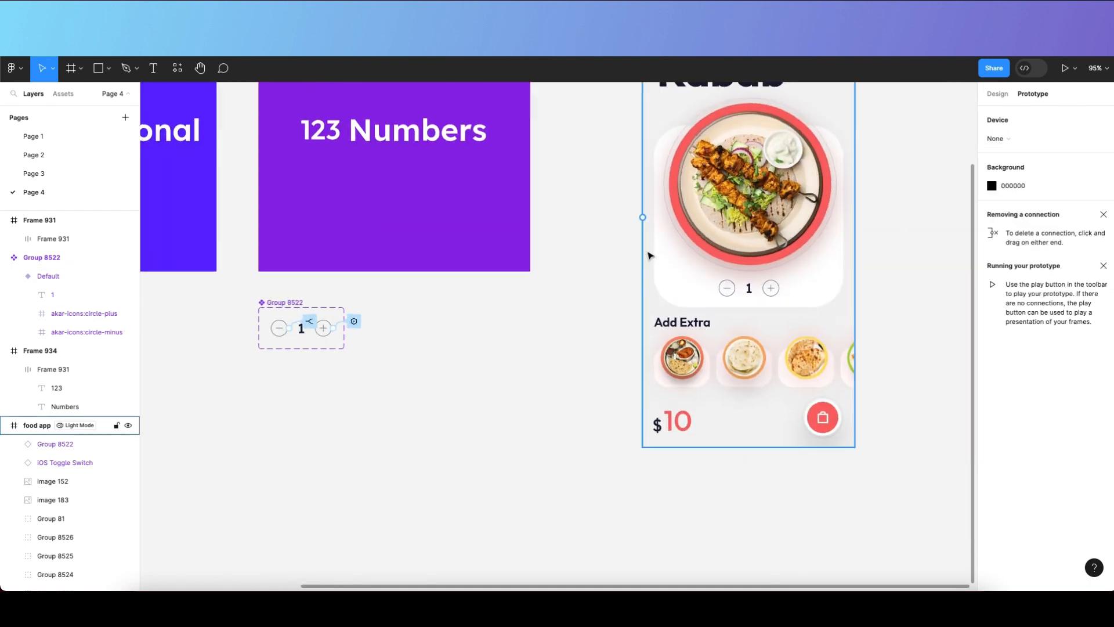
click(649, 253)
scroll(566, 334, down, 2)
key(shift+space)
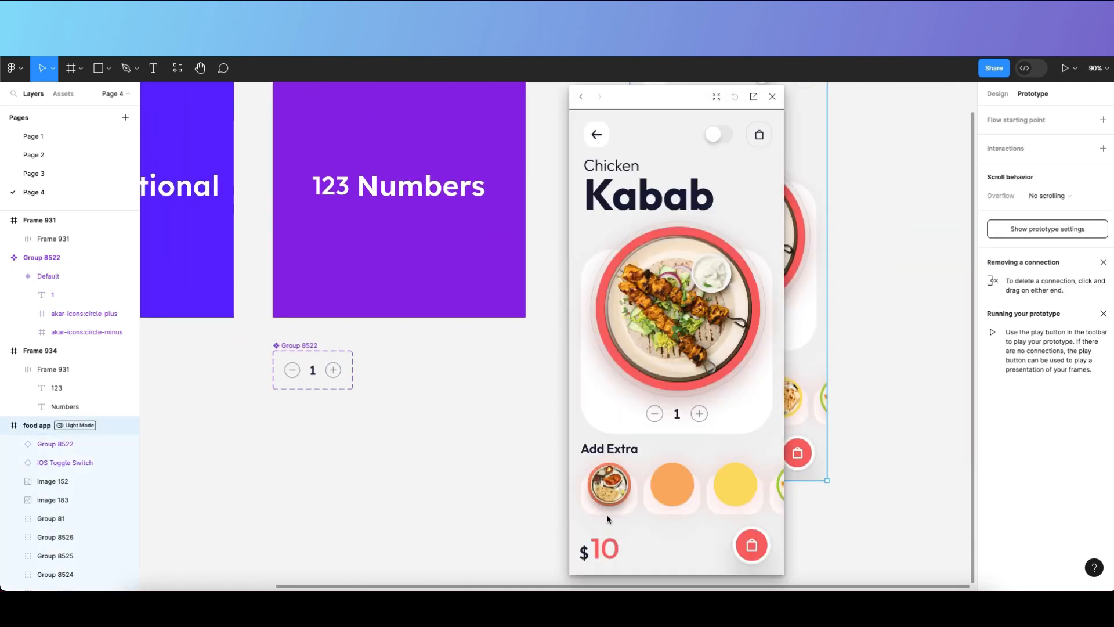
Raise the quantity repeatedly with the plus icon in the preview to check the total price.
click(698, 415)
click(698, 415)
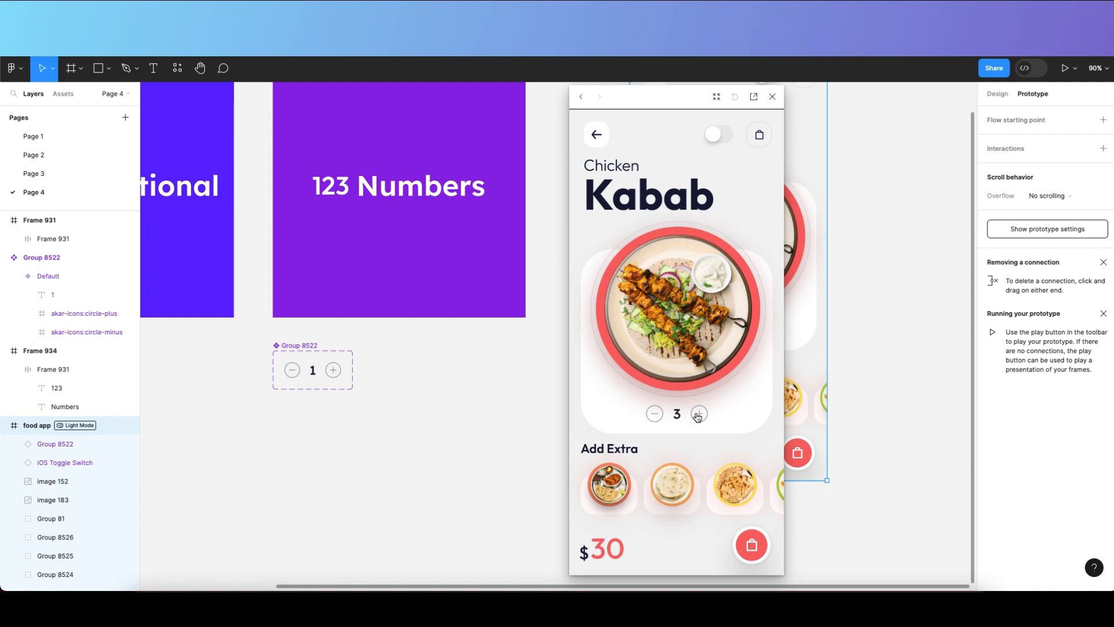
click(699, 414)
click(699, 414)
click(699, 414)
click(698, 415)
click(698, 415)
click(698, 415)
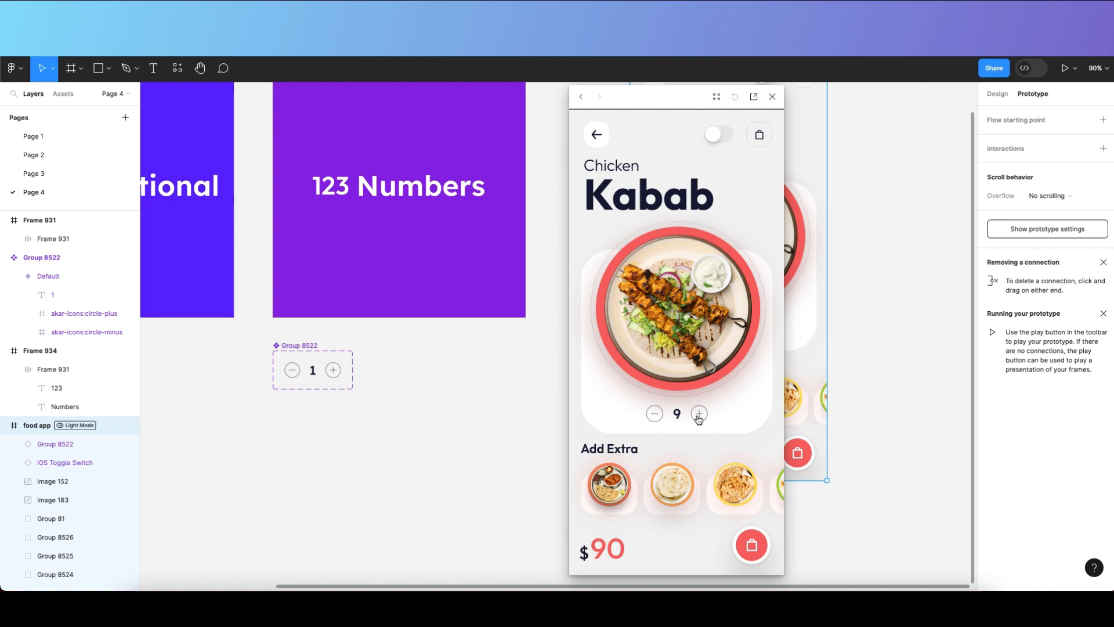
triple_click(698, 415)
click(699, 415)
Alternate between the minus and plus icons in the preview to compare quantity with total price, and close the preview.
click(654, 415)
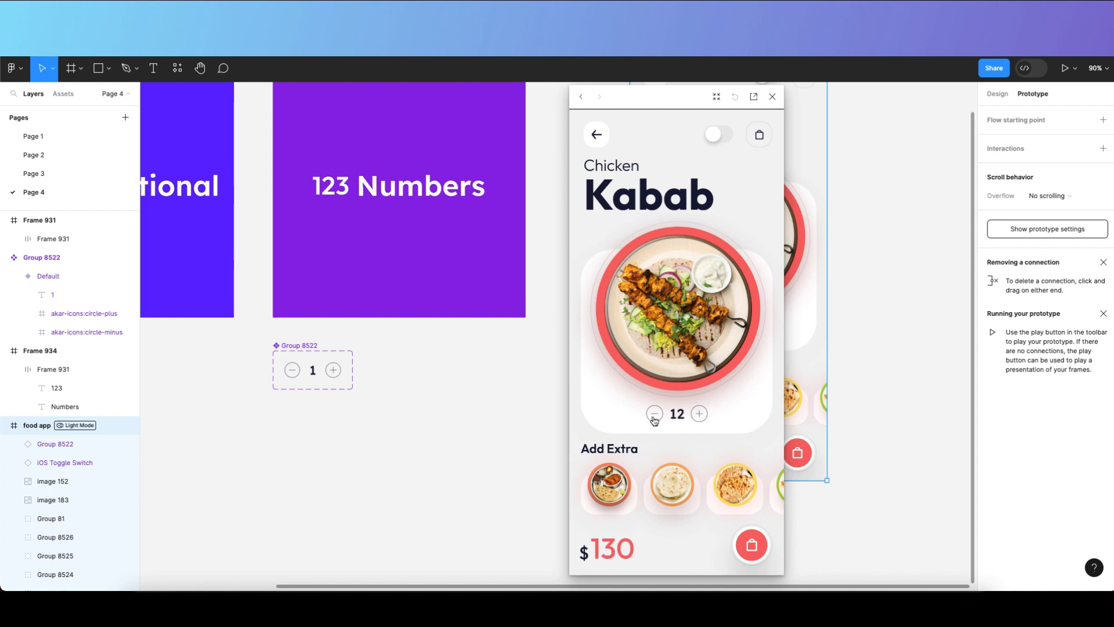
double_click(654, 415)
double_click(654, 415)
double_click(699, 414)
double_click(699, 414)
double_click(699, 415)
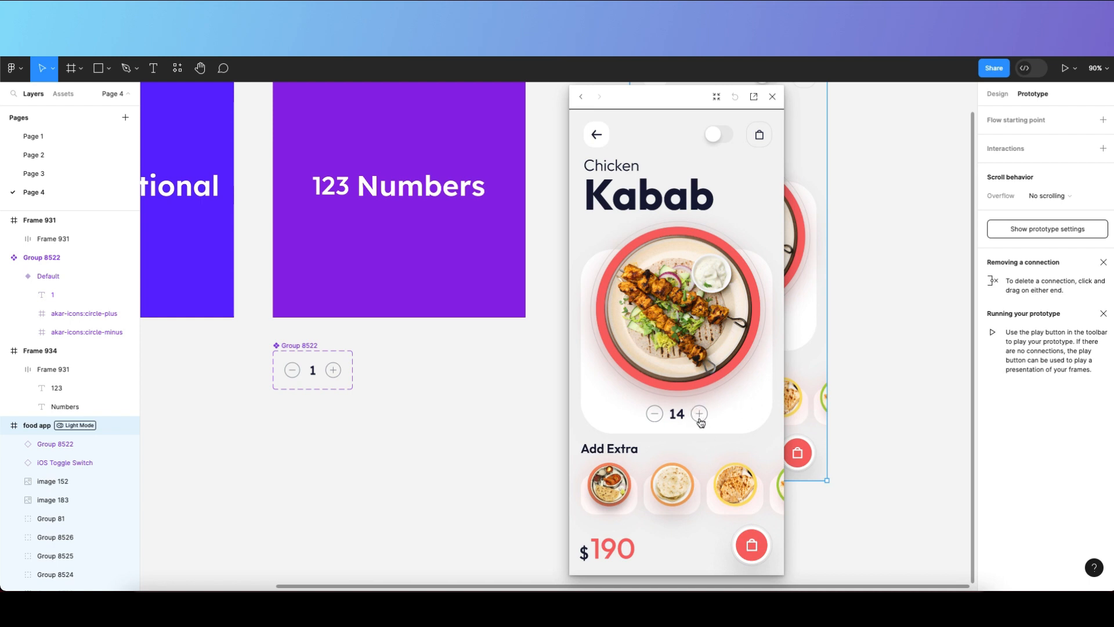
click(699, 416)
double_click(697, 417)
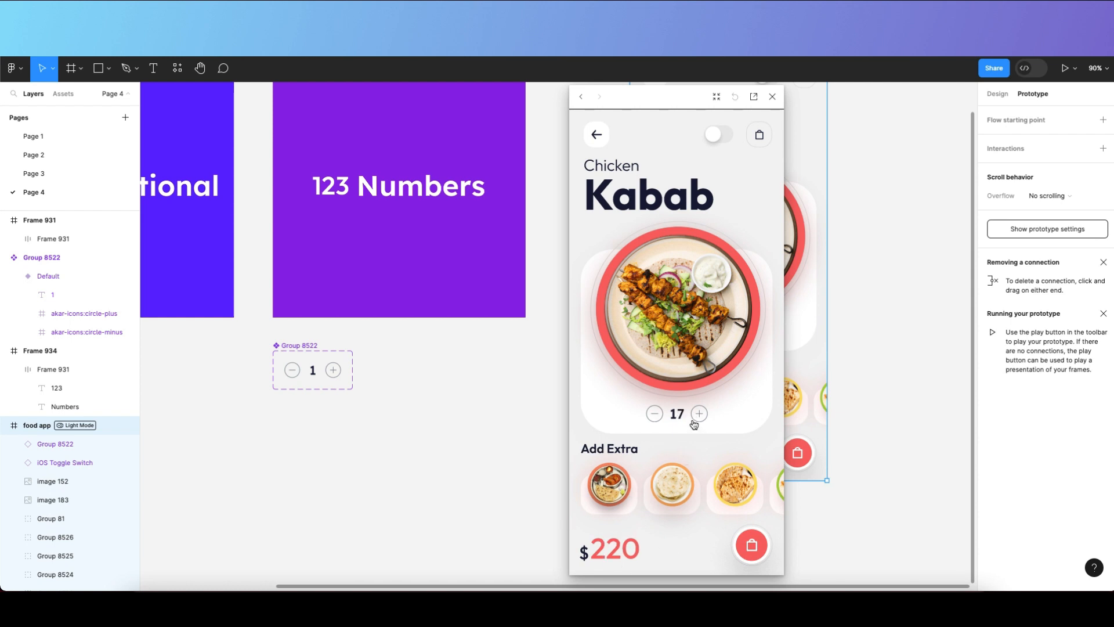
double_click(655, 416)
click(654, 416)
triple_click(654, 415)
triple_click(654, 415)
click(655, 416)
click(772, 97)
Open the minus icon's click interaction in Group 8522 and add a Set variable action below its Conditional.
scroll(346, 372, left, 1)
scroll(344, 370, up, 5)
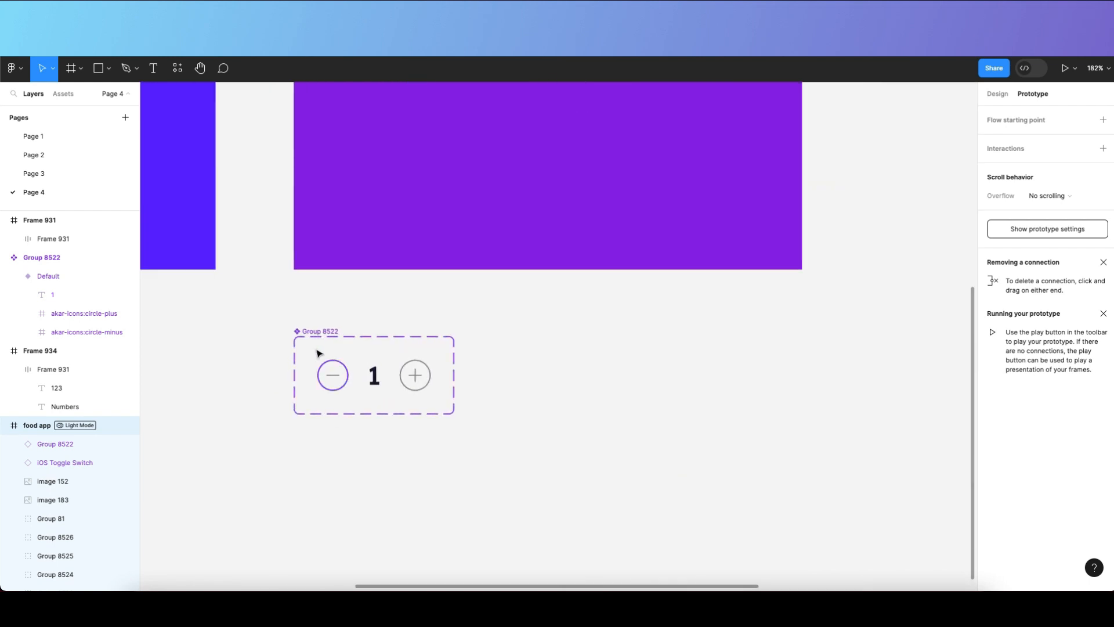
double_click(335, 386)
click(374, 372)
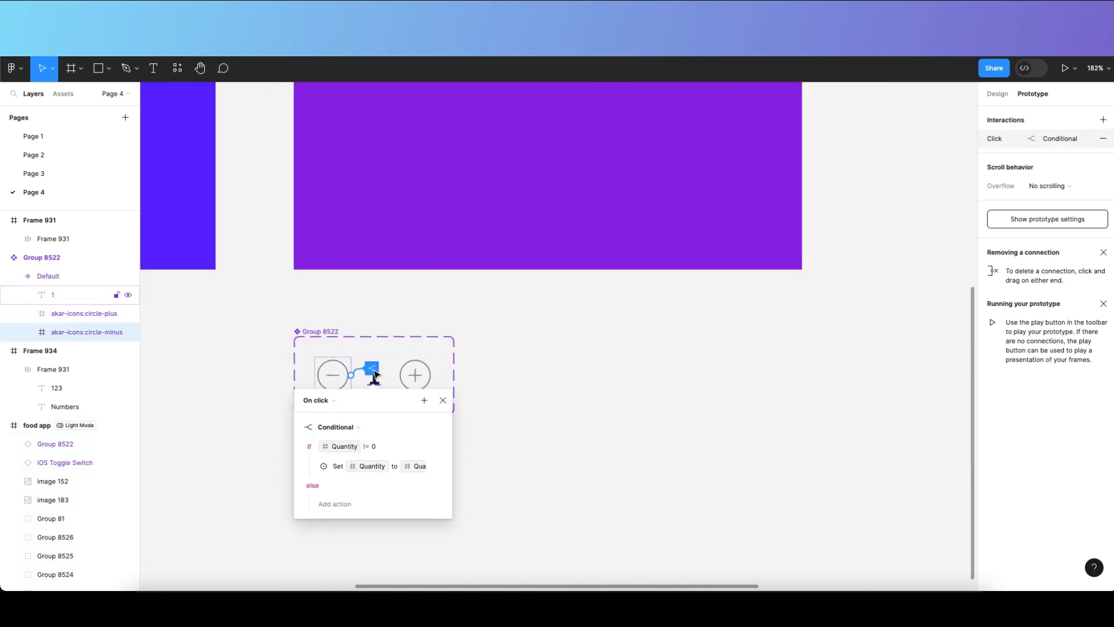
click(419, 404)
scroll(405, 360, down, 3)
click(424, 305)
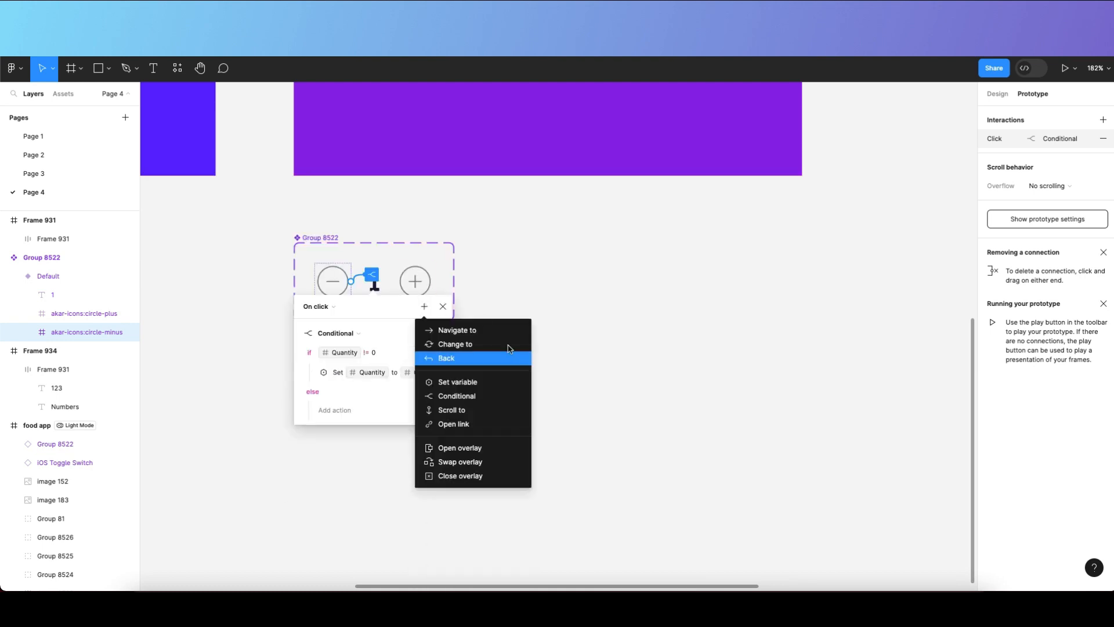
click(460, 382)
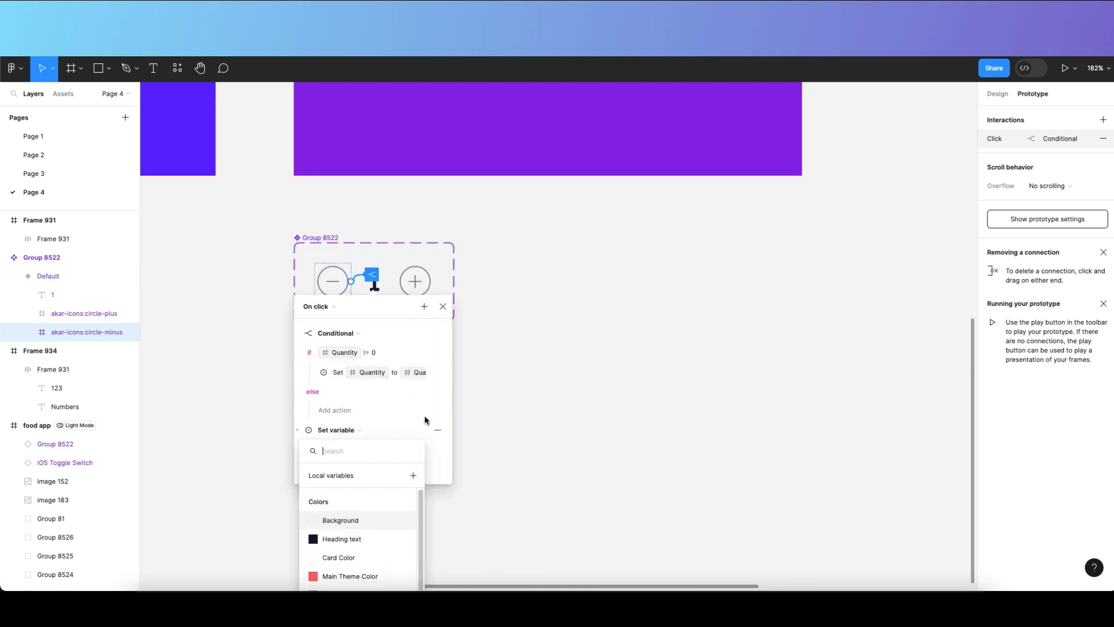
Set the minus icon's new Set variable action to change Total Price to Total Price - 10 and close the interaction settings.
scroll(330, 522, down, 5)
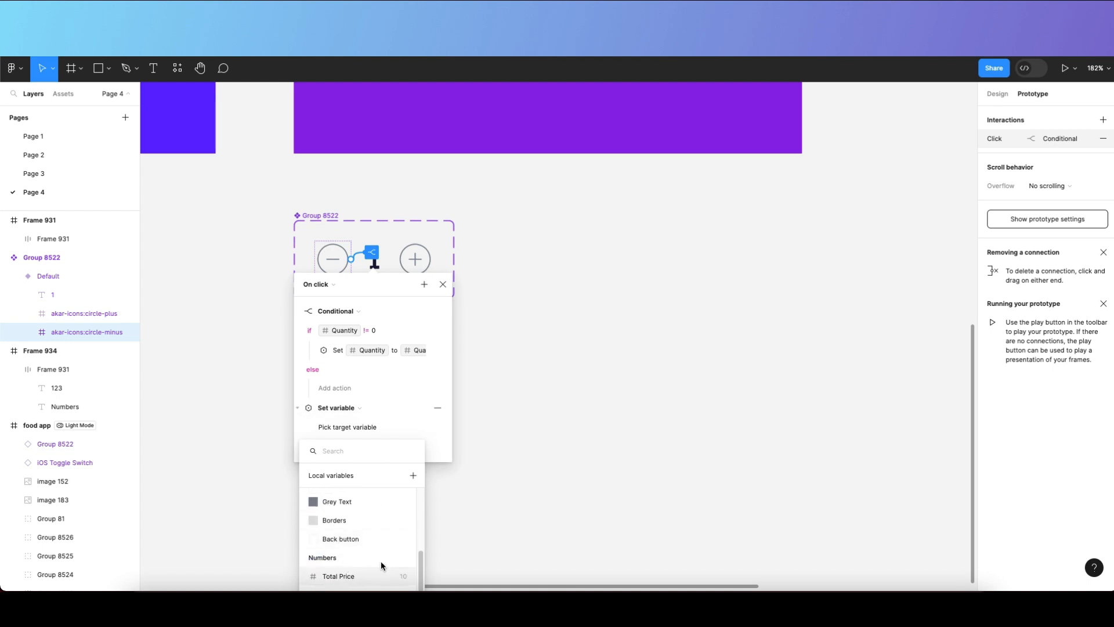
click(343, 575)
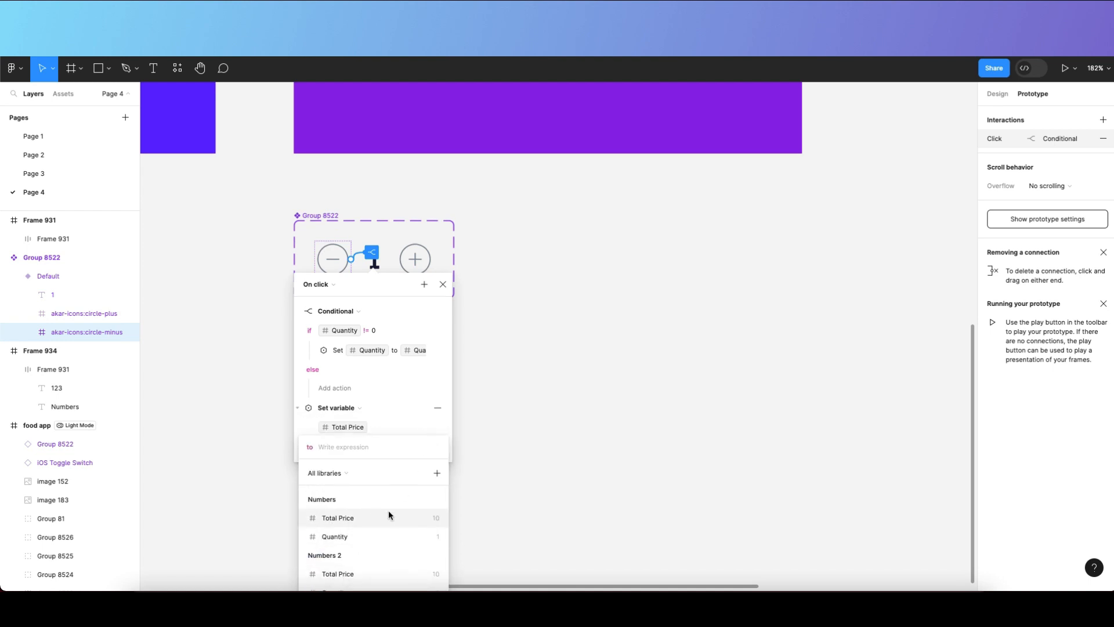
click(374, 521)
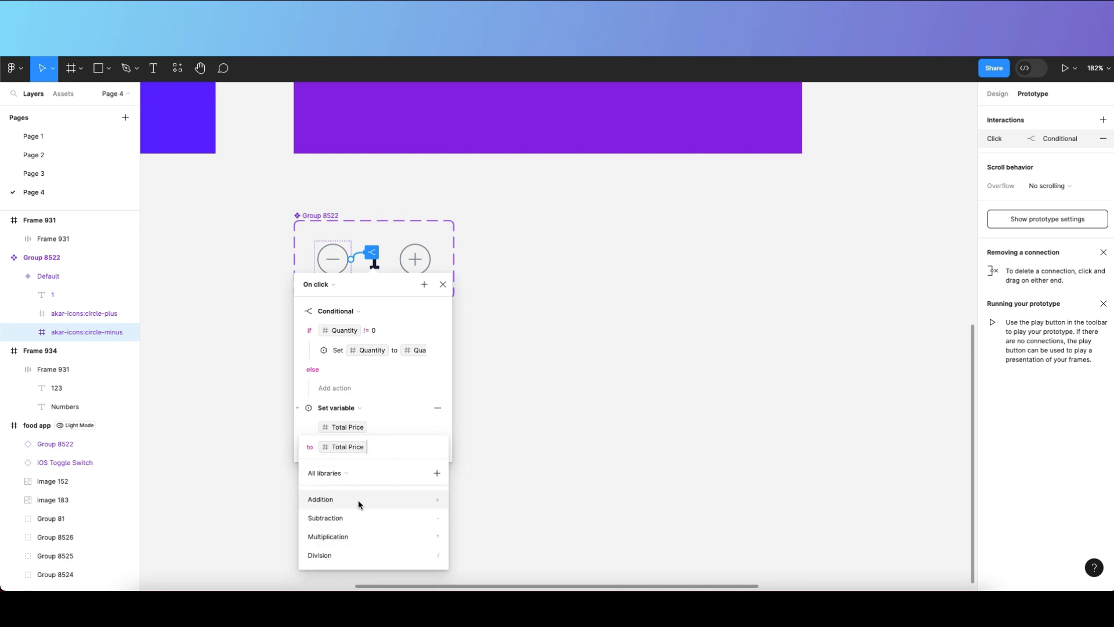
click(358, 499)
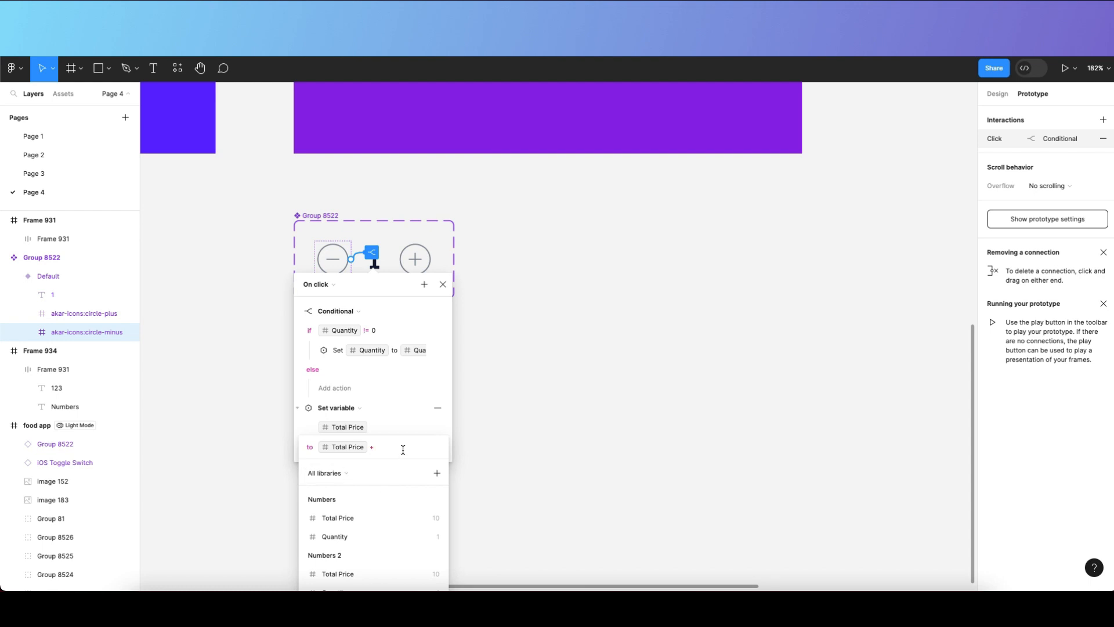
key(BackSpace)
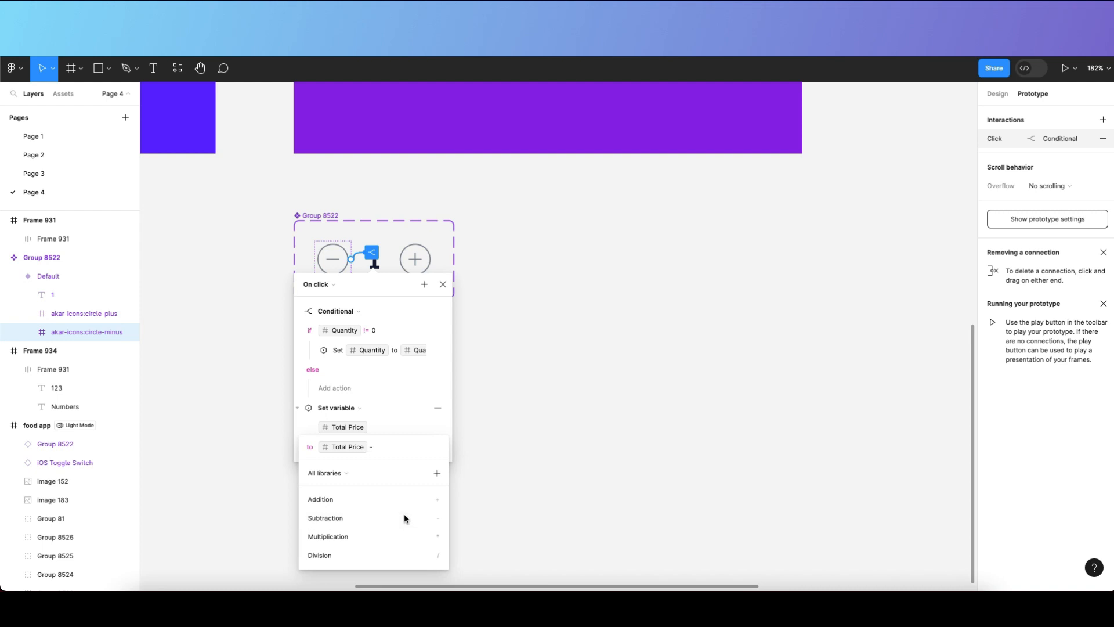
click(404, 516)
text(10)
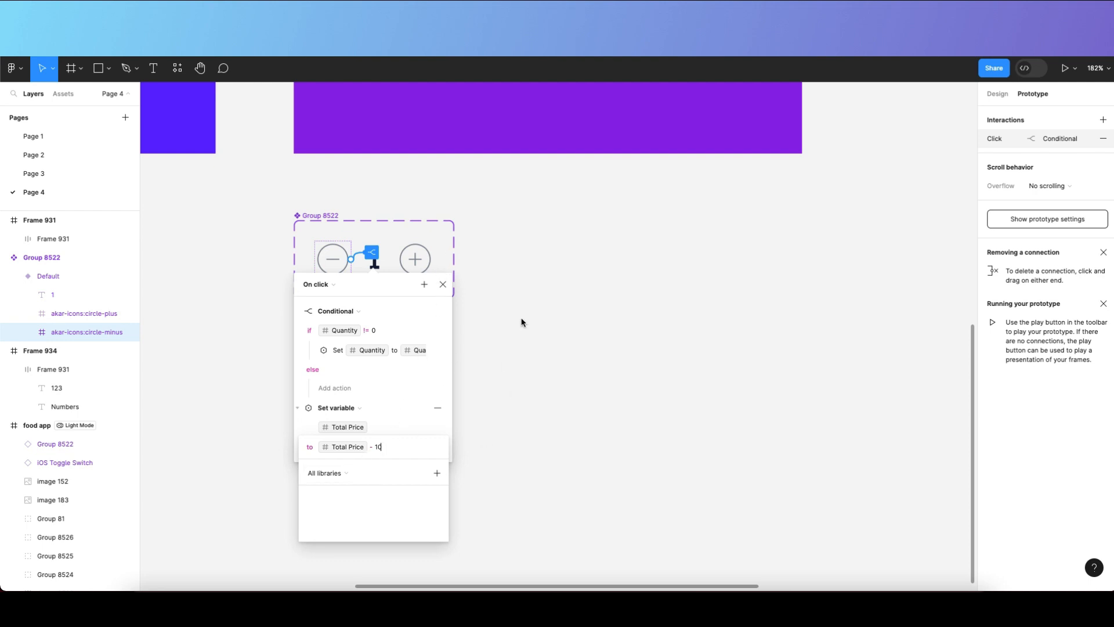
click(444, 284)
Select the food app frame on the canvas and open its inline prototype preview.
scroll(427, 314, down, 5)
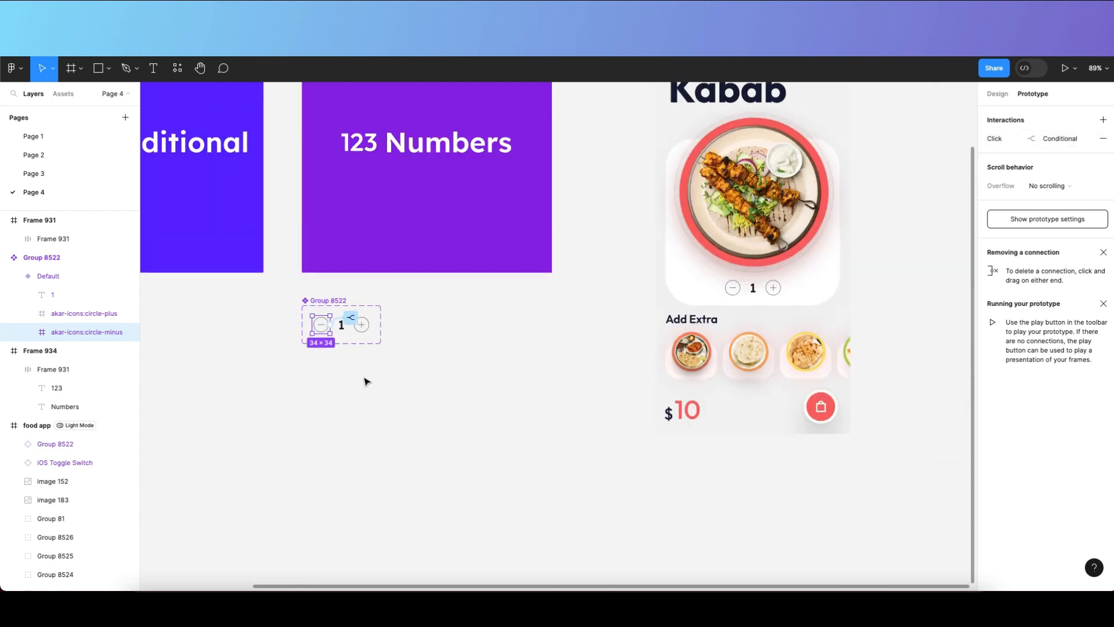
scroll(486, 352, up, 2)
scroll(251, 435, down, 1)
scroll(251, 435, left, 1)
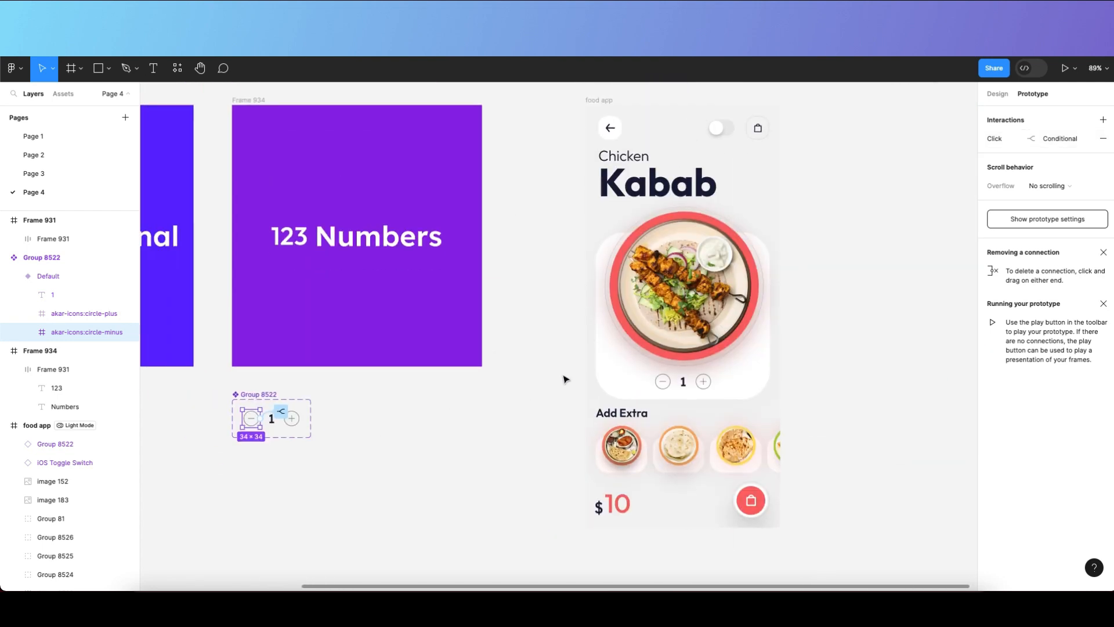
click(588, 361)
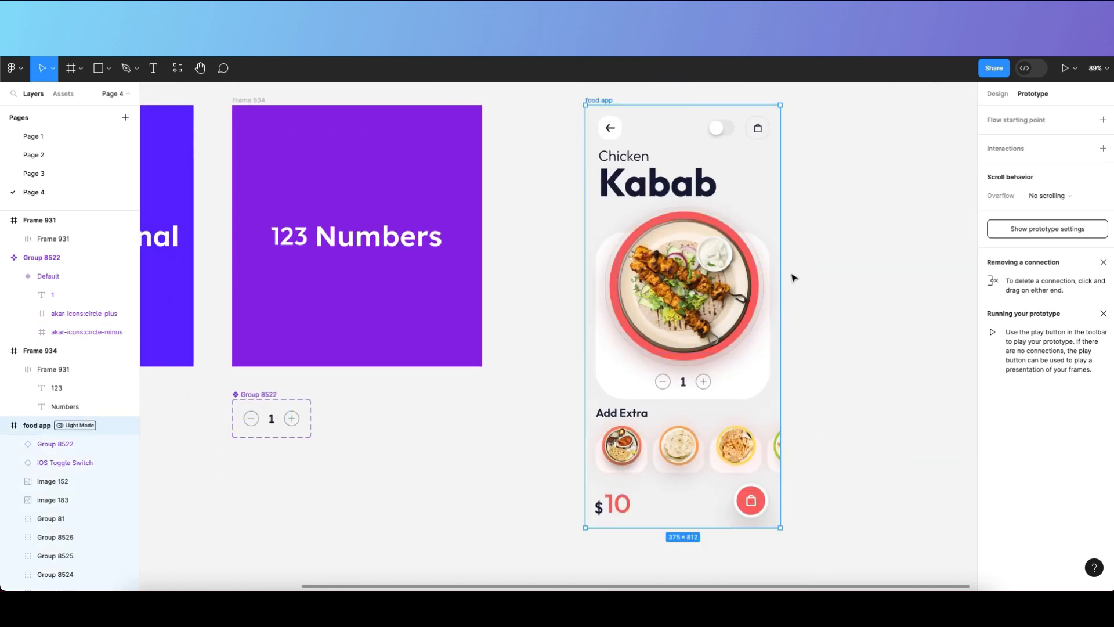
key(shift+space)
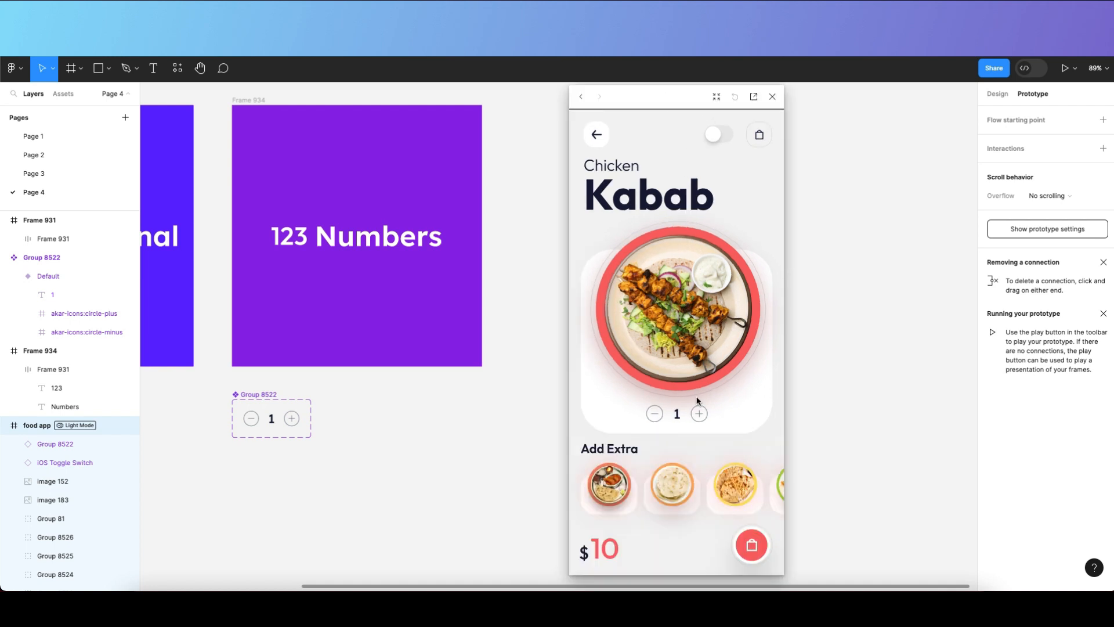
Raise the quantity seven times in the preview, and lower it repeatedly past 0 with the minus icon to check the total price.
click(701, 414)
click(701, 414)
click(701, 414)
click(700, 414)
click(700, 414)
click(700, 414)
click(700, 414)
click(655, 417)
click(655, 417)
click(655, 417)
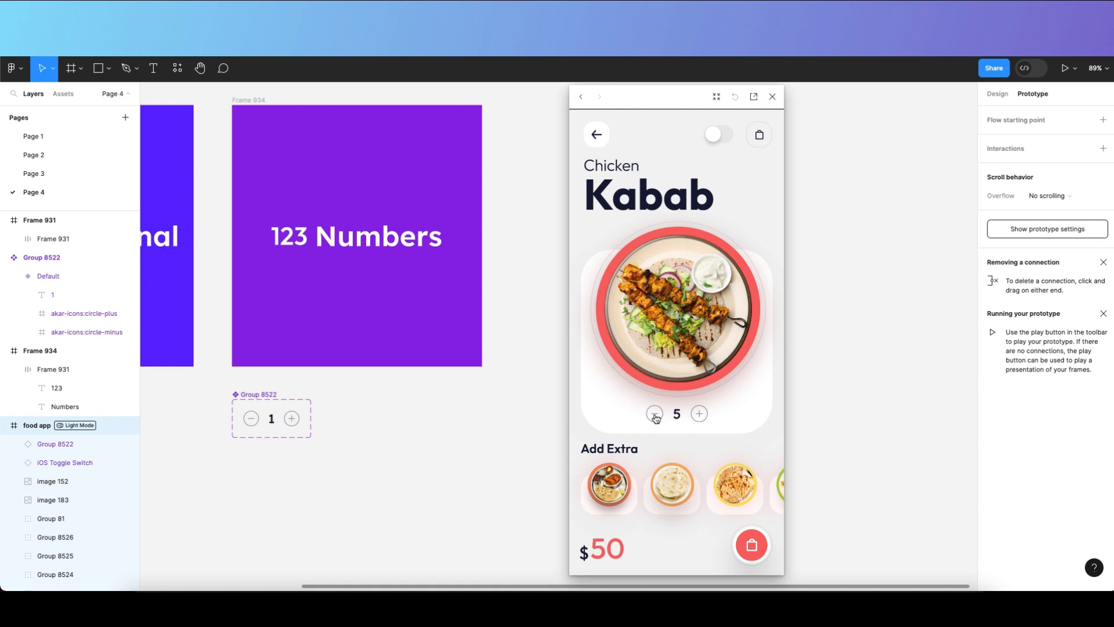
click(655, 417)
click(655, 417)
click(655, 418)
click(655, 417)
click(655, 417)
click(655, 417)
click(655, 418)
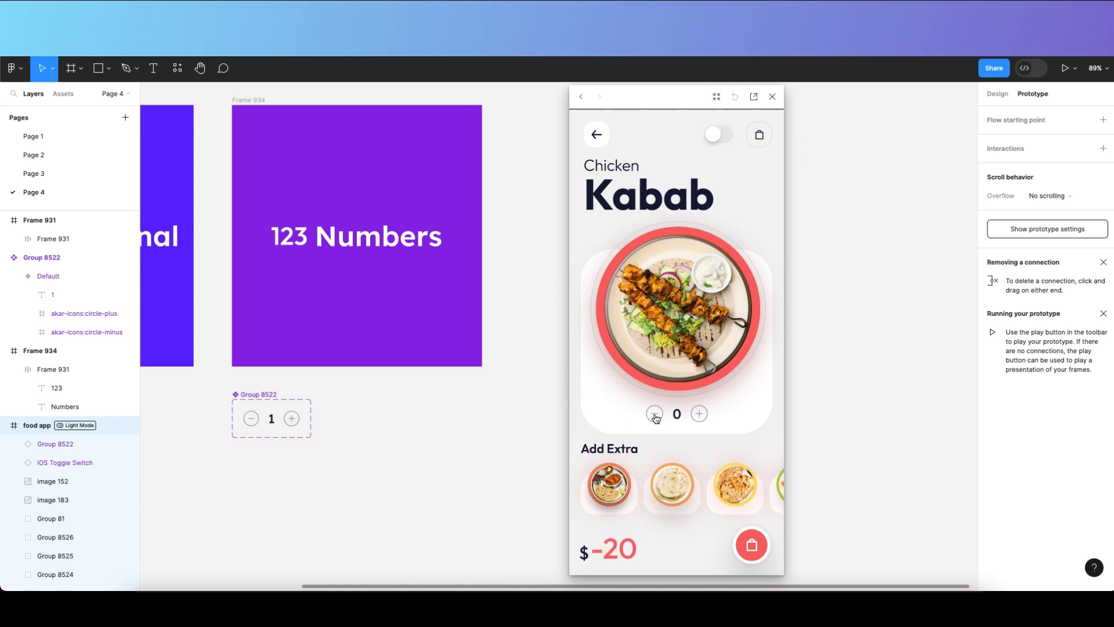
Raise the quantity from 0 to 13 with the plus icon in the preview to compare it with the total price.
click(699, 414)
click(699, 414)
click(699, 413)
click(699, 414)
click(699, 413)
click(699, 413)
click(700, 414)
click(700, 414)
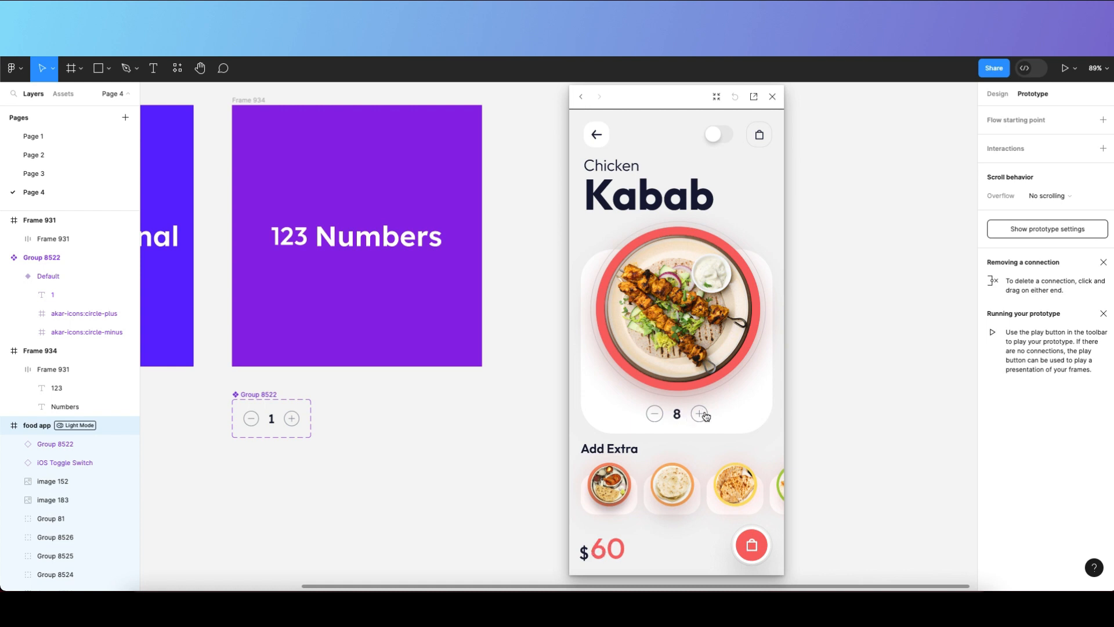
click(700, 414)
click(705, 415)
click(705, 415)
click(704, 415)
click(705, 414)
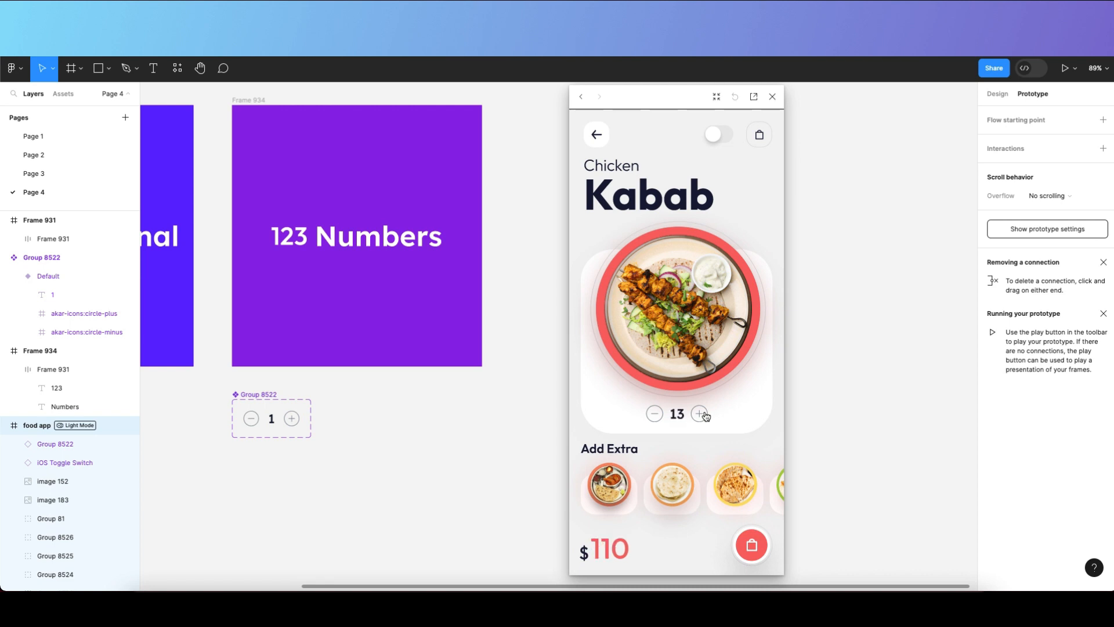
Lower the quantity five times in the preview, raise it again with the plus icon, and close the preview.
click(661, 415)
click(661, 414)
click(661, 414)
click(660, 415)
click(660, 414)
click(699, 413)
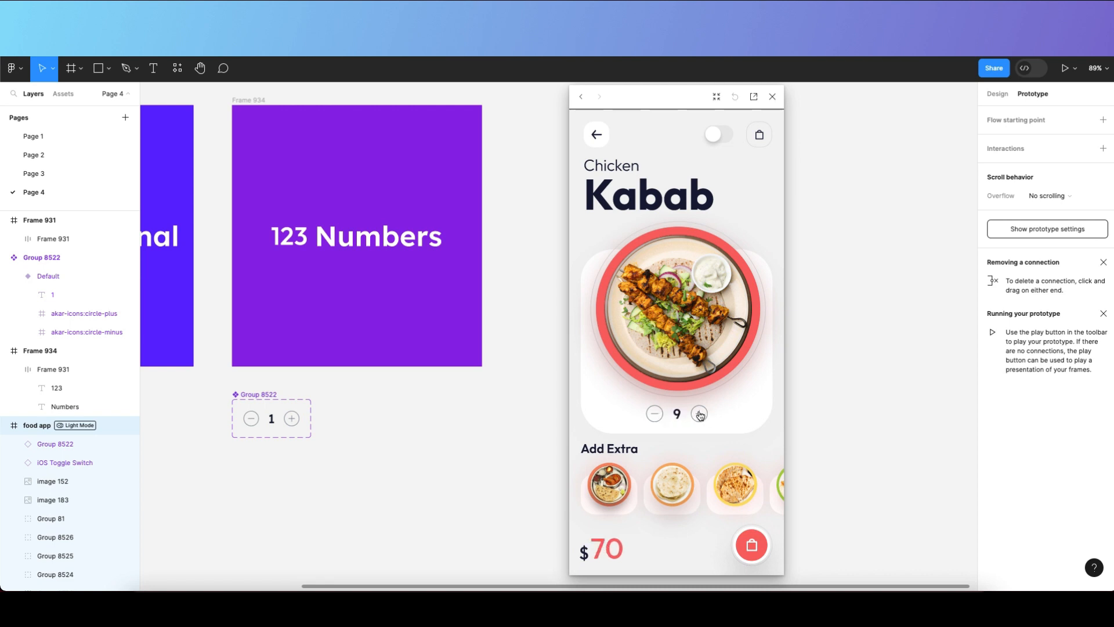
click(699, 414)
click(773, 98)
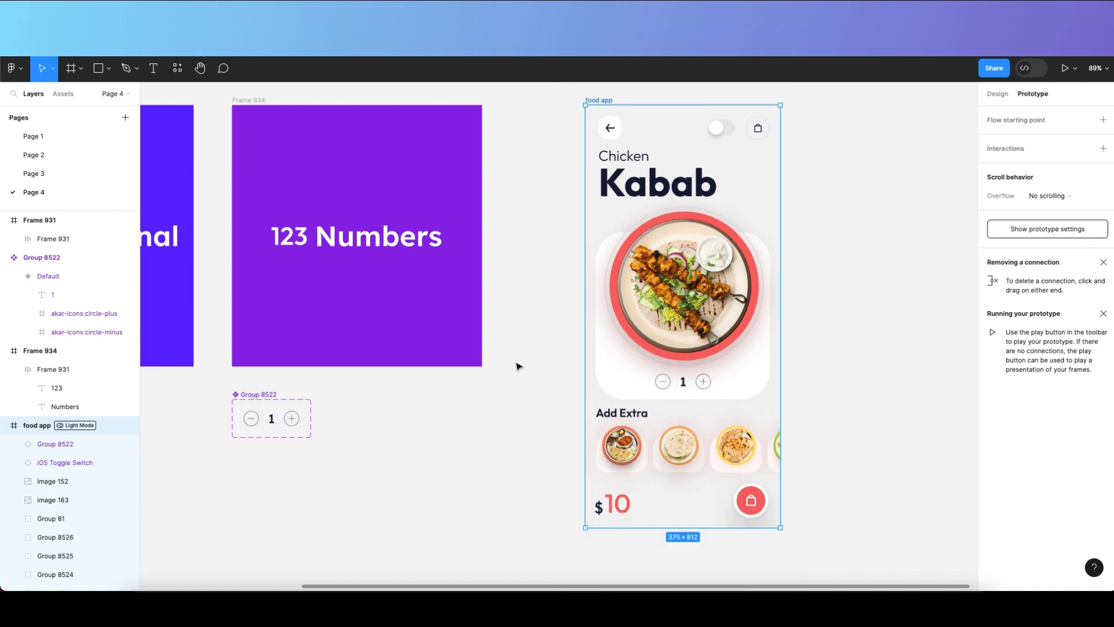
Clear the selection and review the Conditional and Numbers frames beside the food app frame.
scroll(464, 394, left, 6)
click(997, 93)
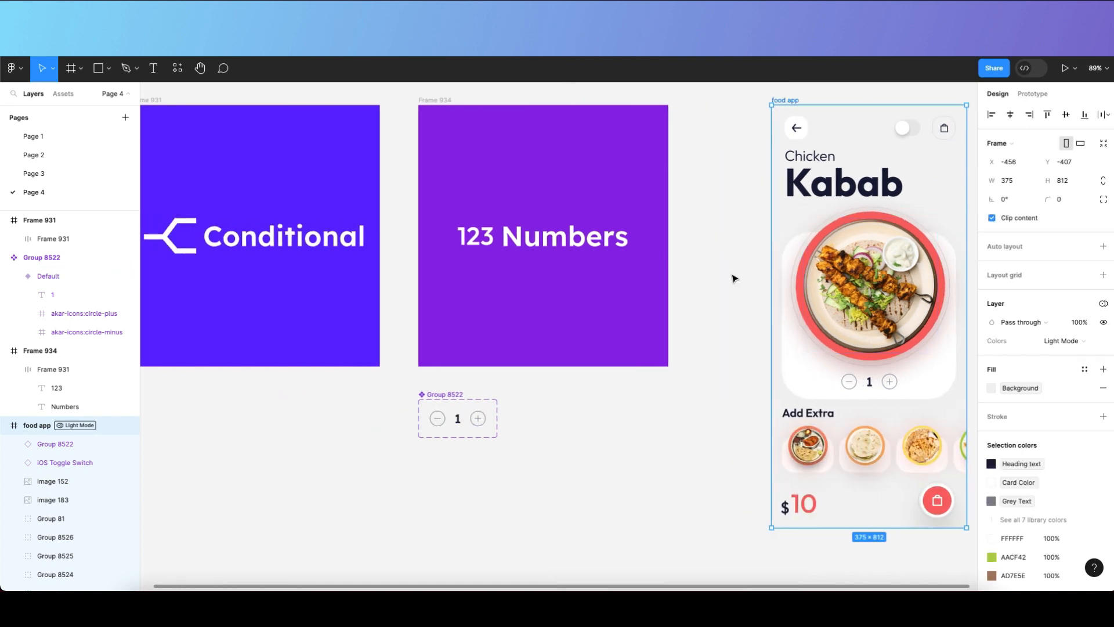
scroll(522, 406, left, 2)
click(446, 142)
scroll(438, 151, right, 2)
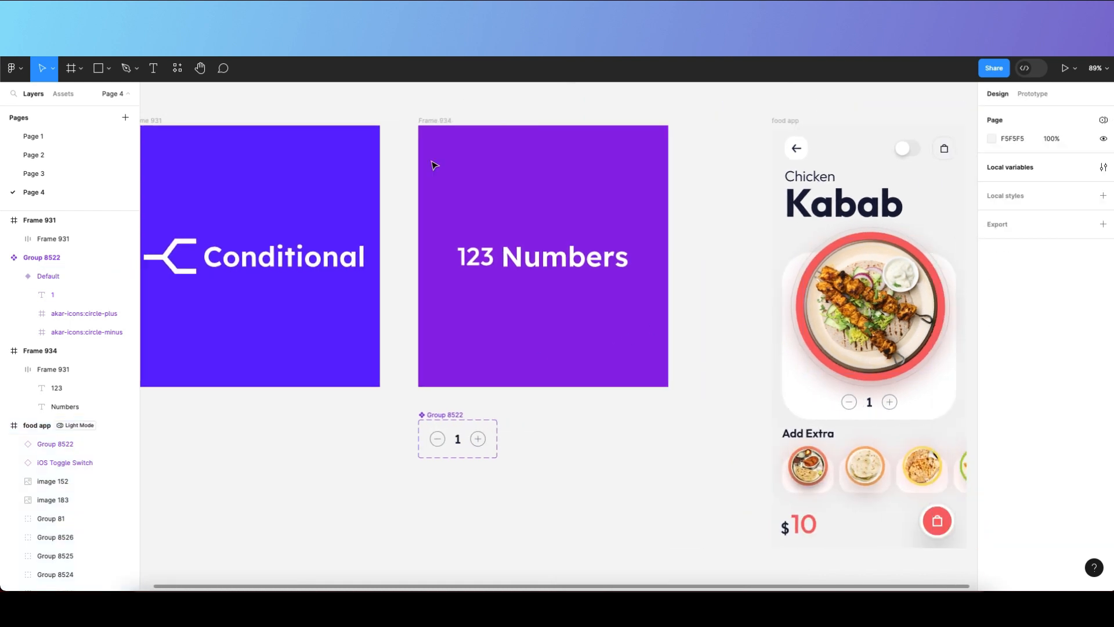
scroll(386, 256, down, 1)
scroll(391, 255, left, 1)
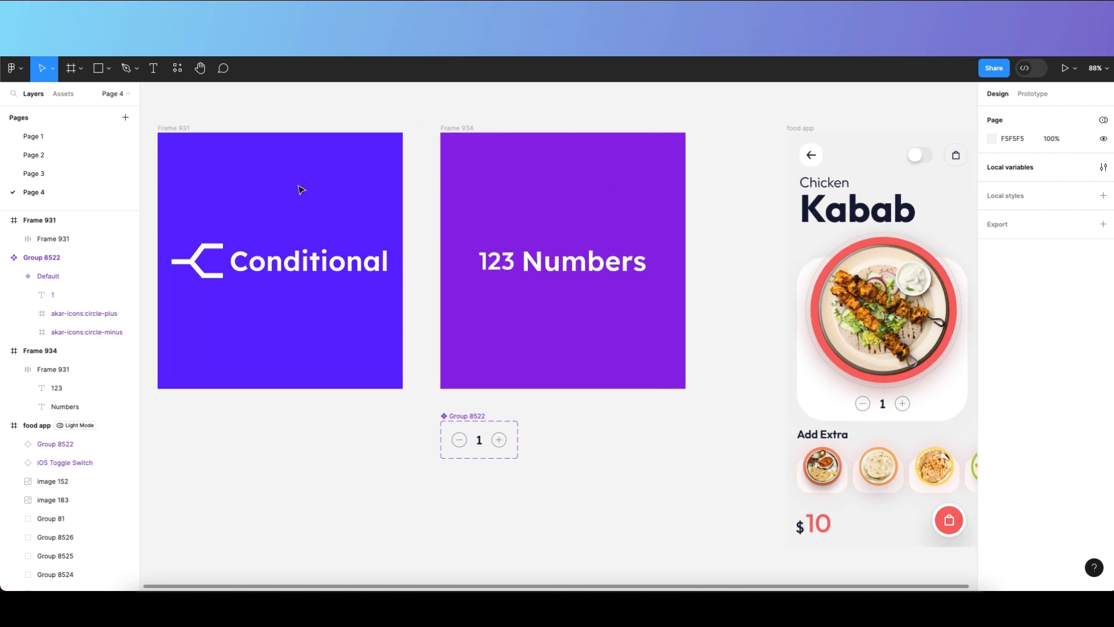
scroll(517, 174, right, 2)
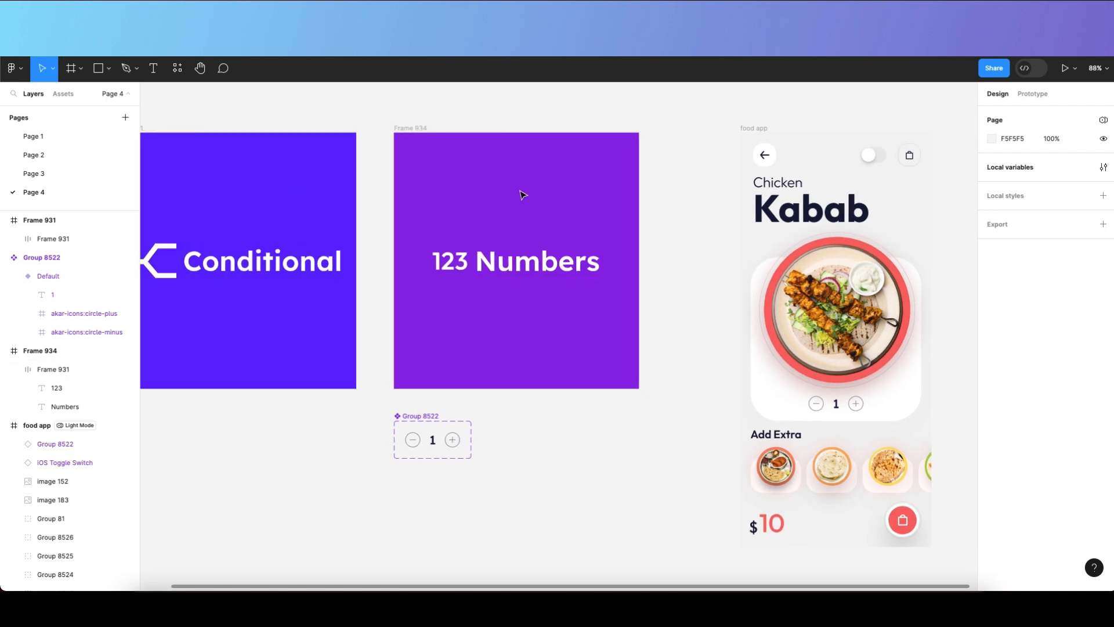
scroll(438, 131, left, 2)
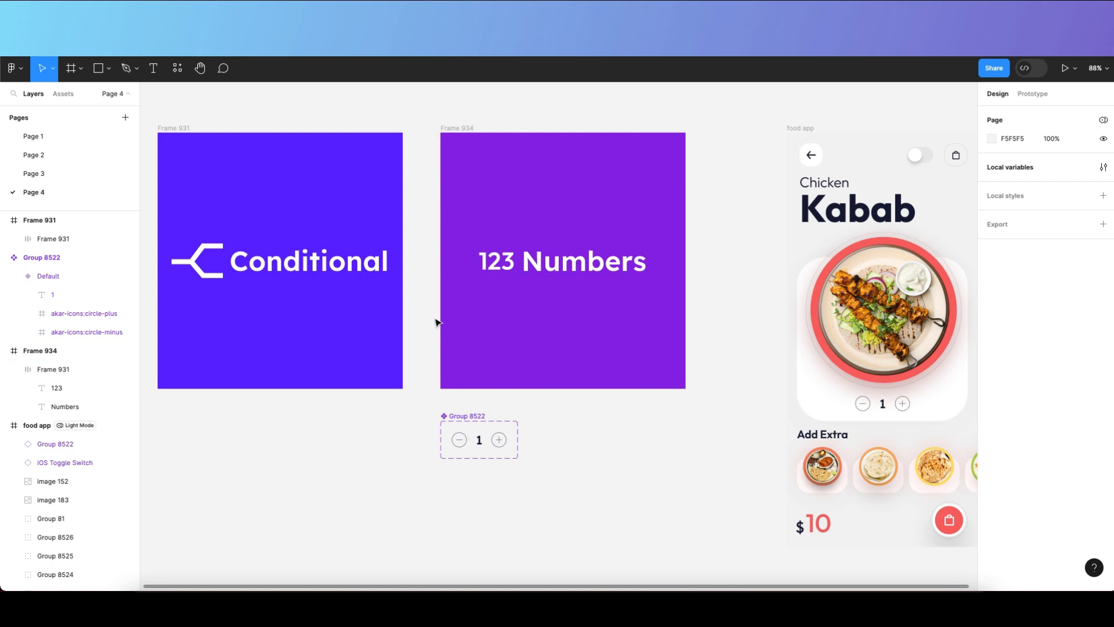
scroll(438, 323, right, 1)
scroll(441, 305, left, 1)
scroll(410, 232, down, 1)
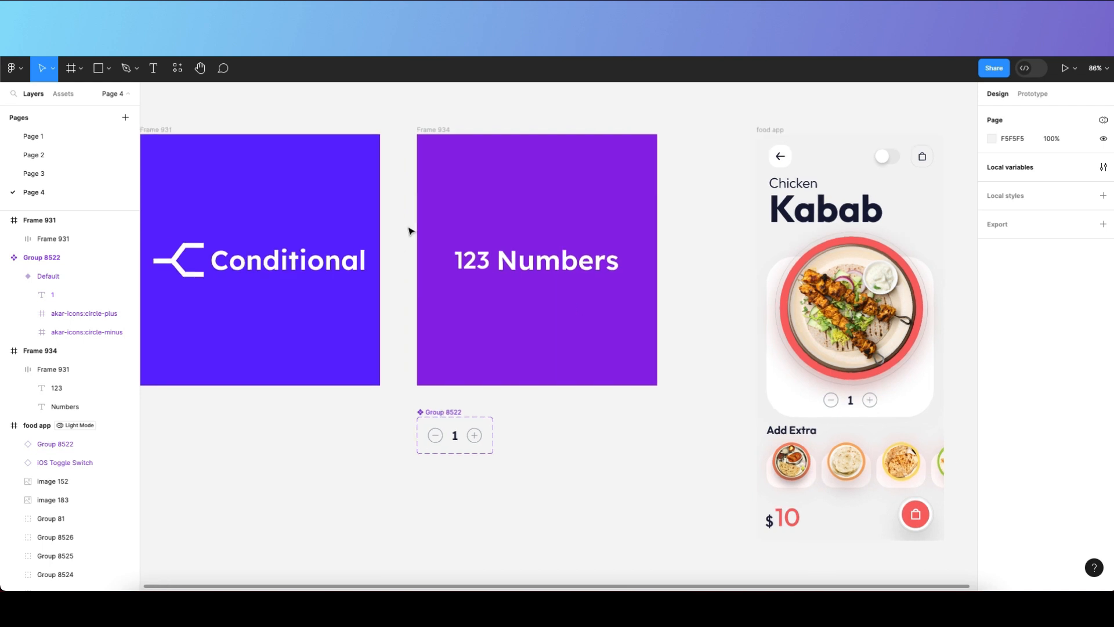
Show the prototype connections and review the plus icon's click interaction in Group 8522 with its Set variable actions.
click(1033, 94)
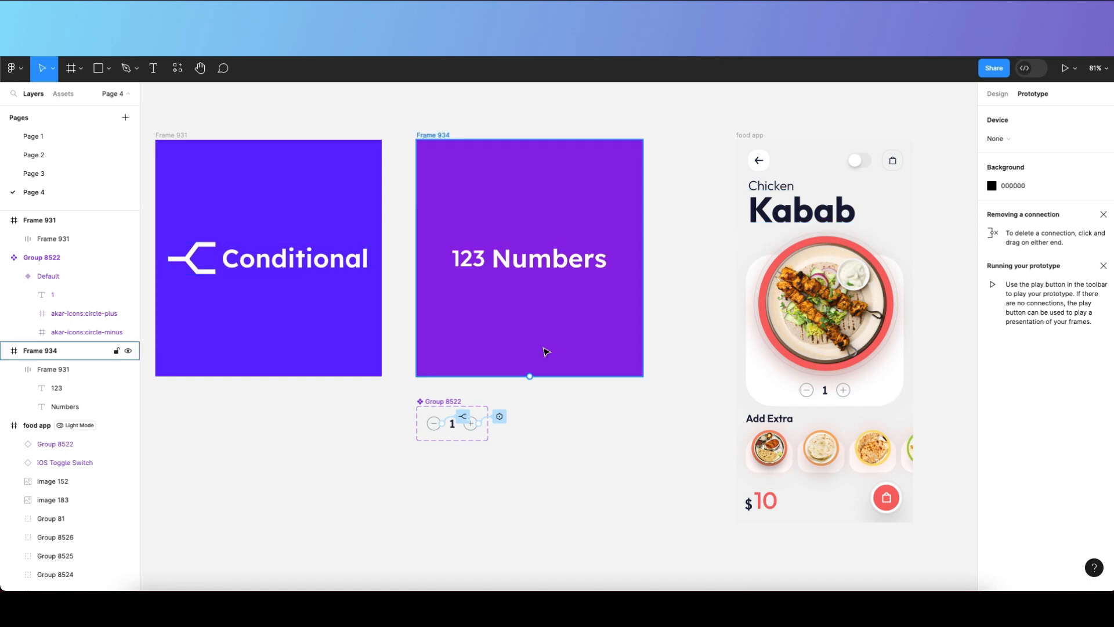
click(571, 355)
click(453, 424)
click(478, 427)
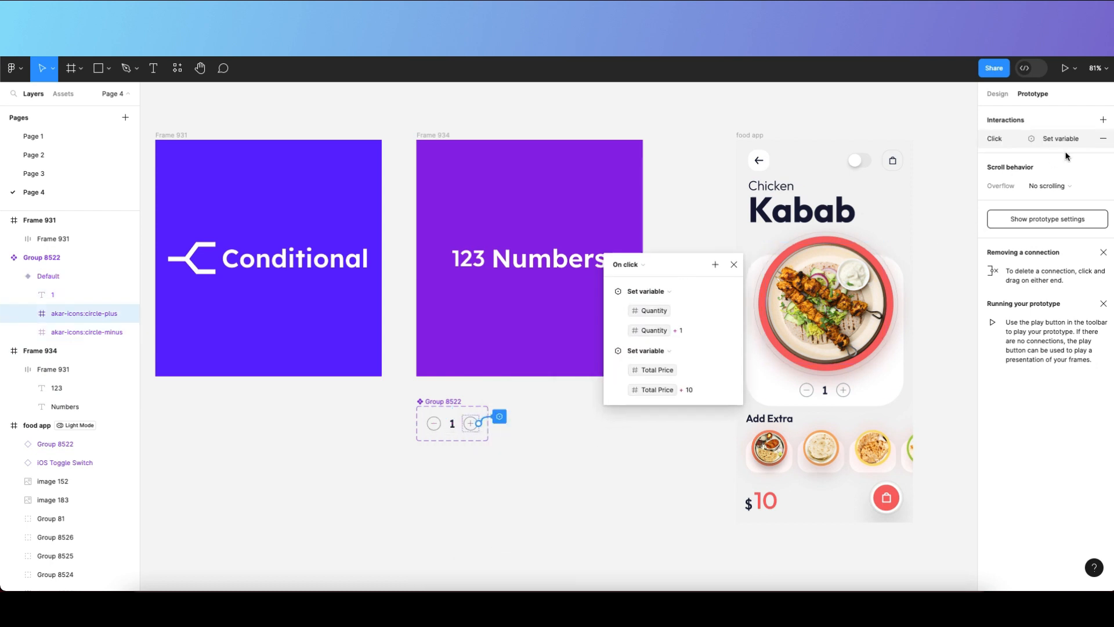
Browse the available actions for a new drag interaction on Frame 934, remove that interaction and clear the selection.
click(597, 194)
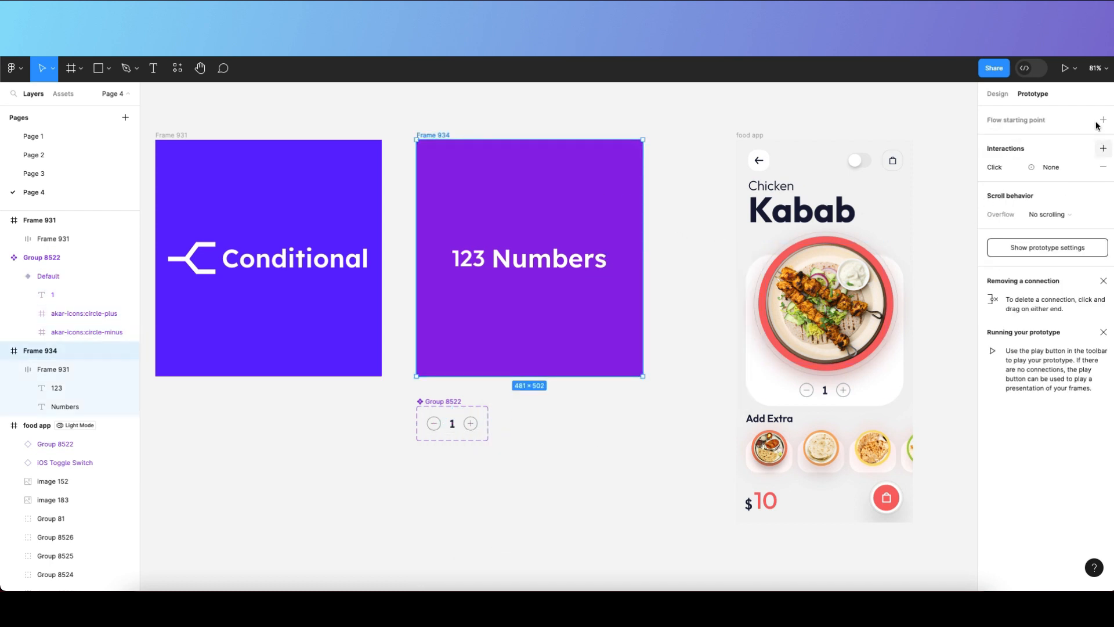
click(1103, 150)
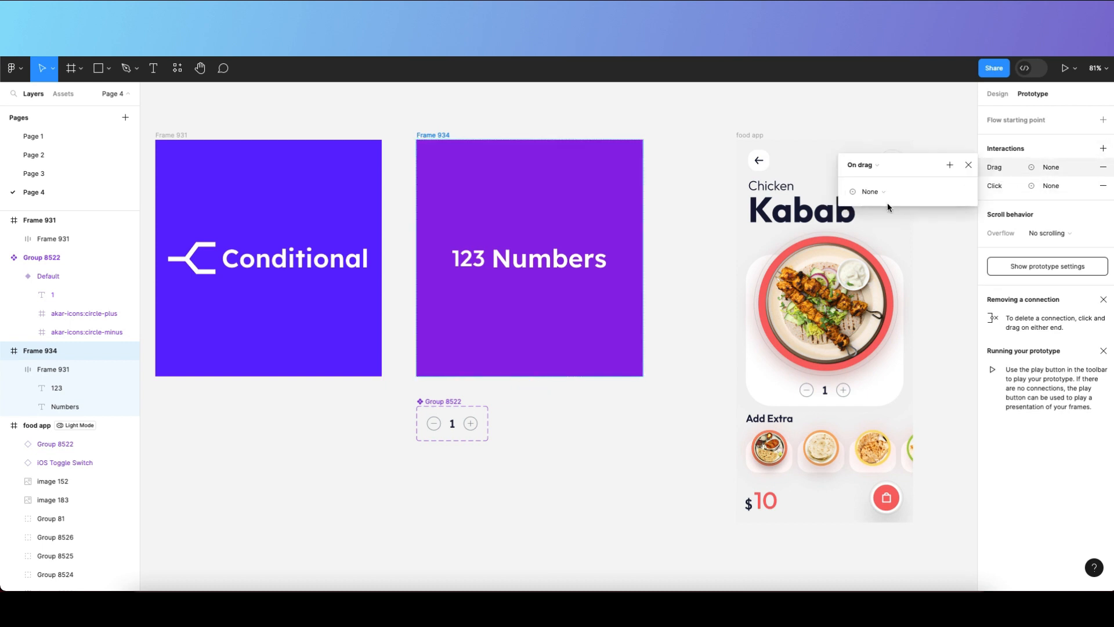
click(951, 167)
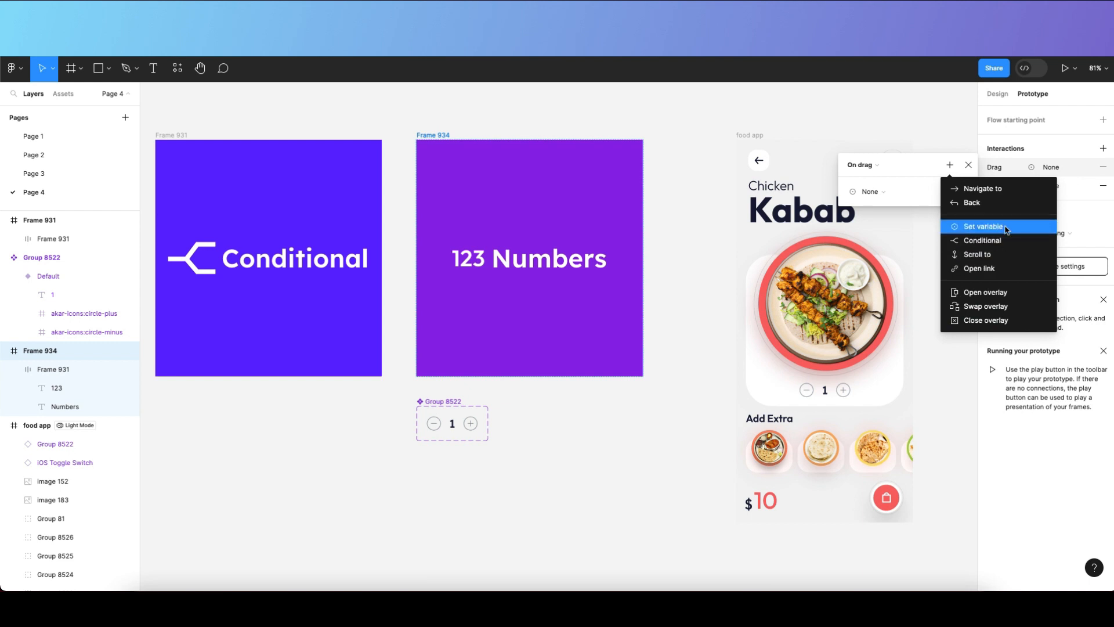
click(968, 167)
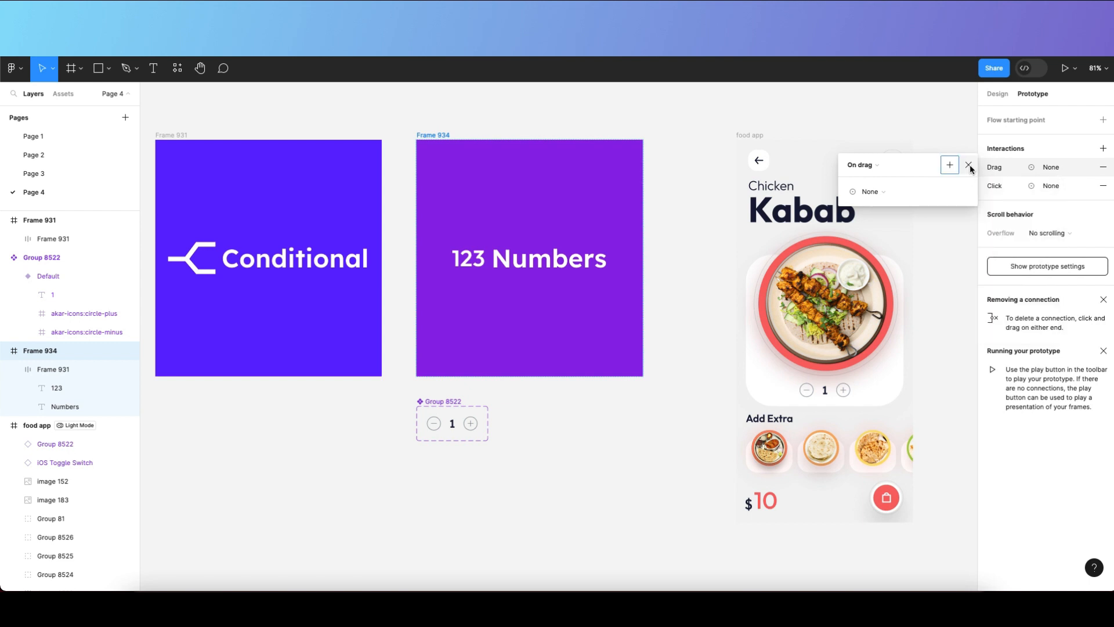
click(969, 167)
click(1103, 167)
key(shift+1)
click(622, 443)
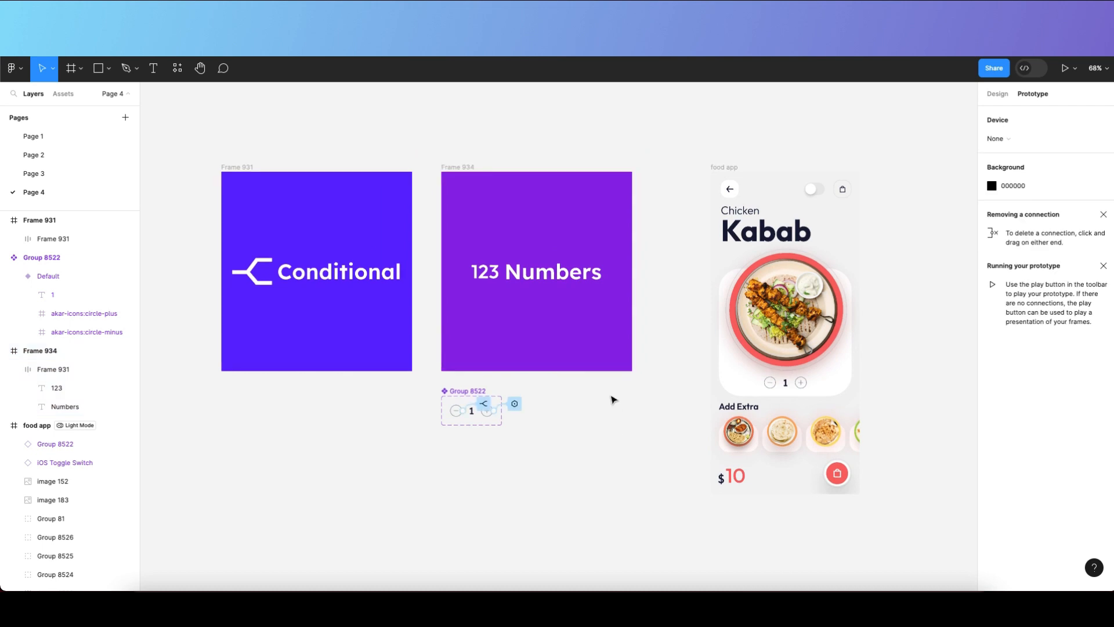
Go to Page 2 and copy Frame 930, the blue Variables card.
click(99, 173)
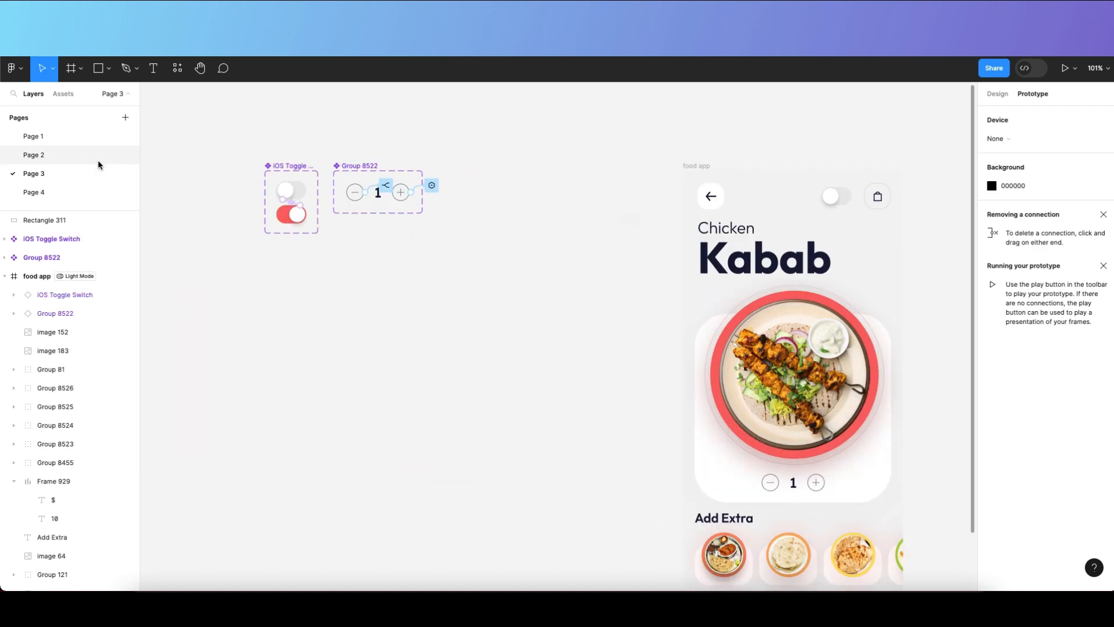
click(99, 165)
scroll(465, 182, down, 1)
scroll(465, 182, down, 2)
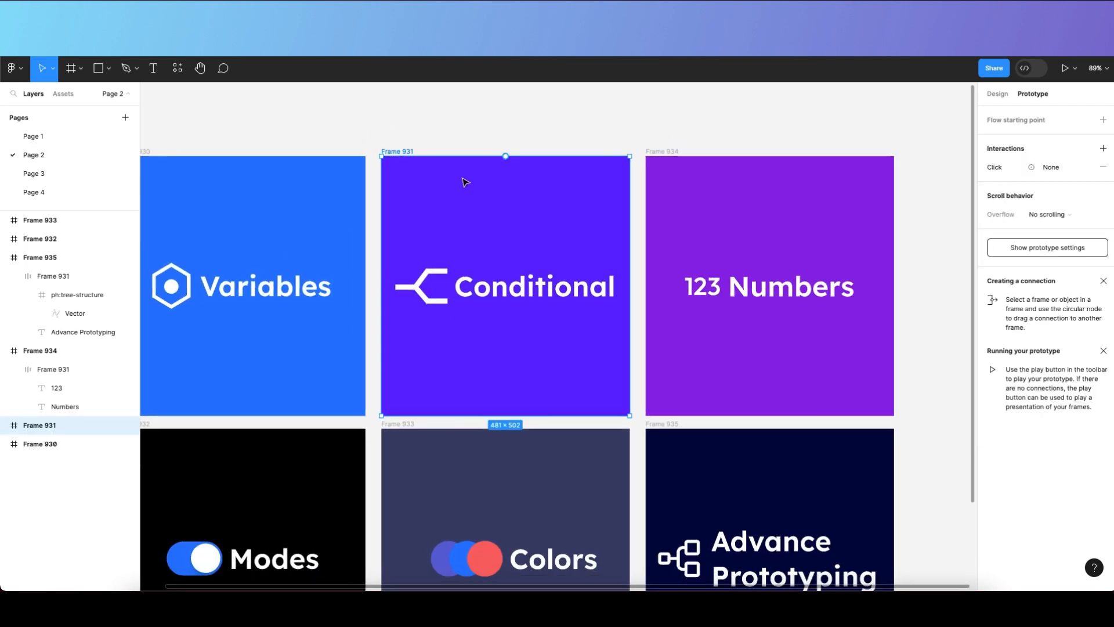
click(522, 120)
scroll(569, 169, down, 1)
scroll(569, 169, left, 1)
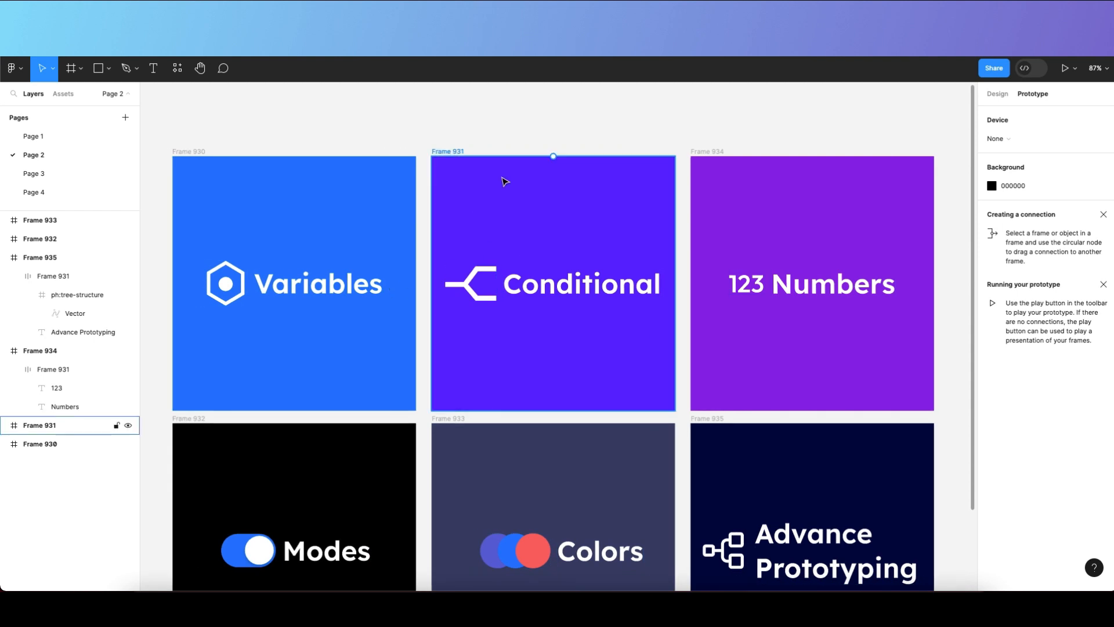
scroll(504, 179, down, 1)
click(251, 178)
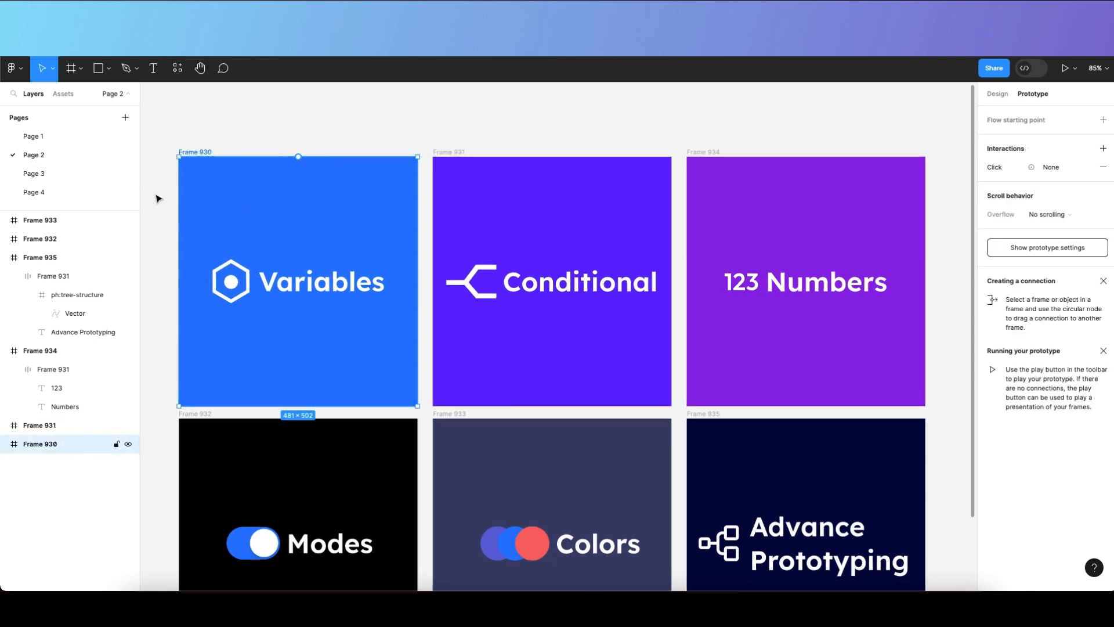
Return to Page 4 and paste the Variables frame onto the canvas.
click(34, 174)
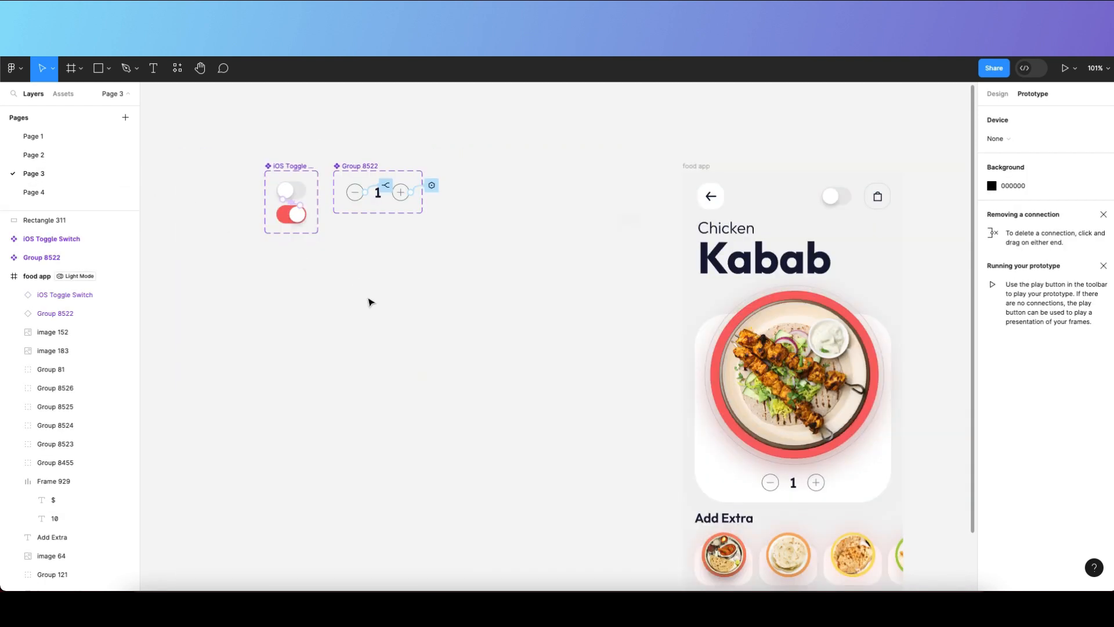
click(25, 196)
scroll(271, 367, down, 3)
scroll(271, 367, left, 4)
key(ctrl+v)
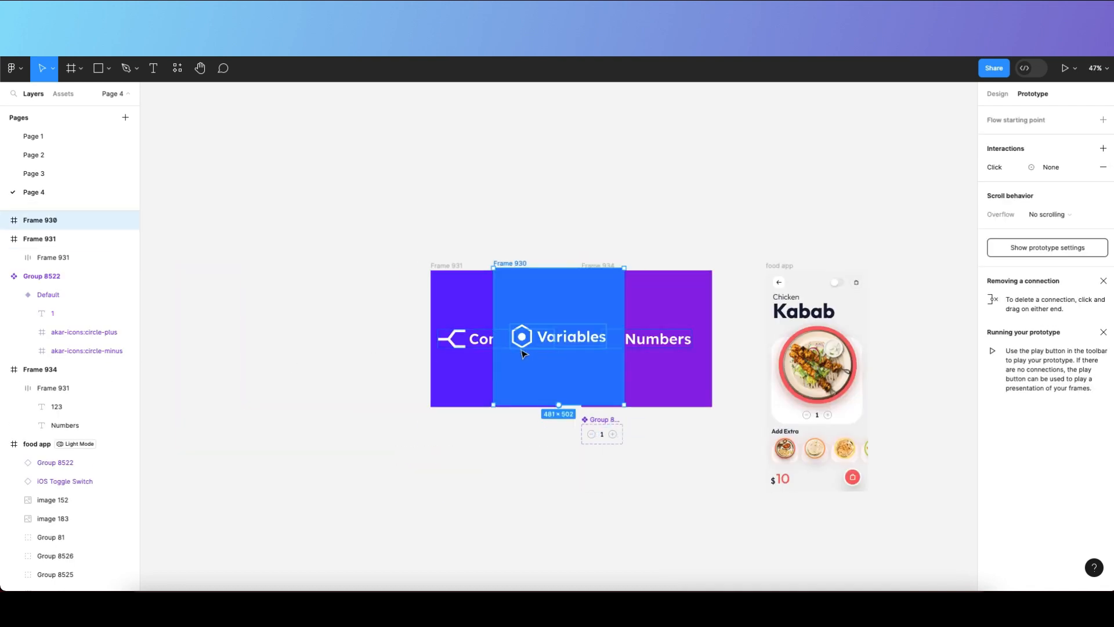
Place the Variables frame beside the Conditional frame and move the Numbers frame closer to form an evenly spaced row.
drag(527, 350, 350, 351)
scroll(571, 313, right, 1)
click(588, 300)
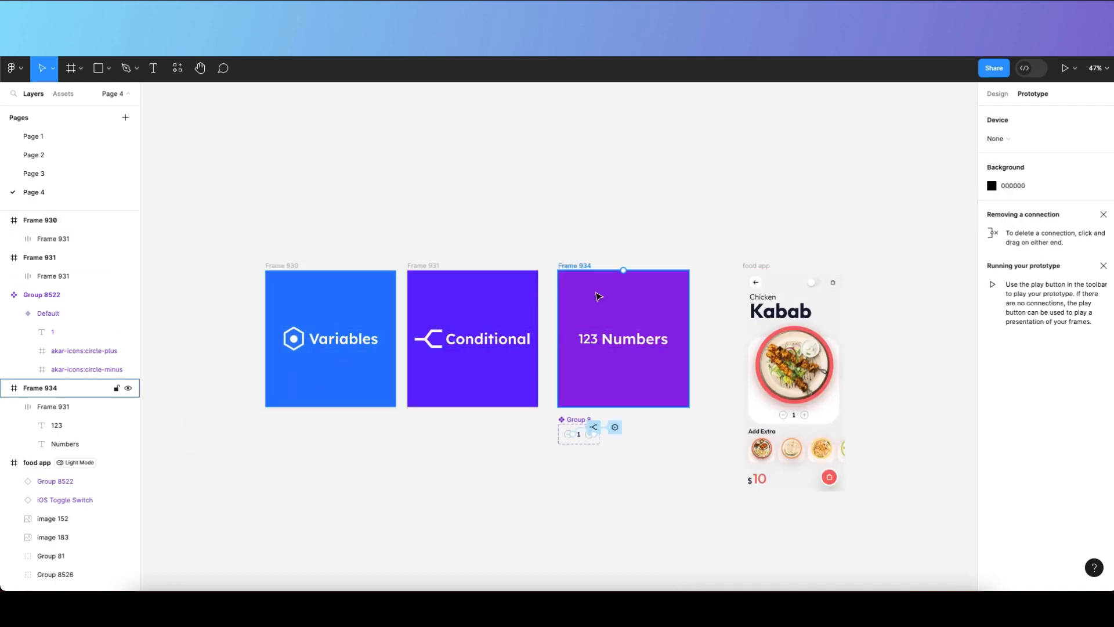
drag(636, 298, 623, 298)
click(611, 260)
scroll(572, 394, right, 4)
scroll(515, 439, up, 2)
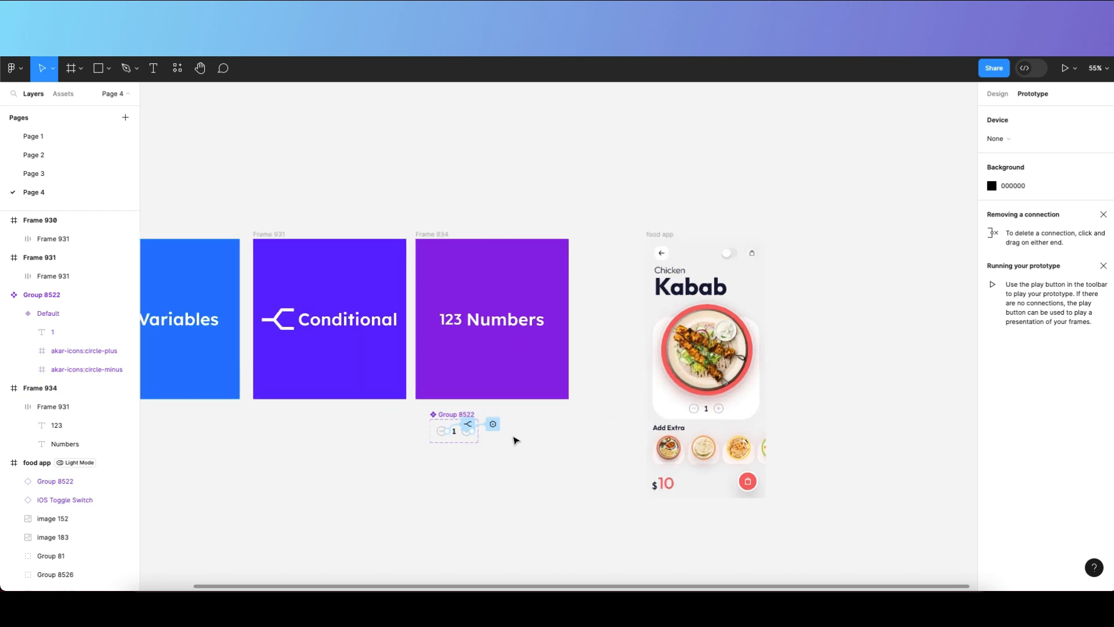
scroll(516, 428, left, 2)
scroll(512, 317, down, 2)
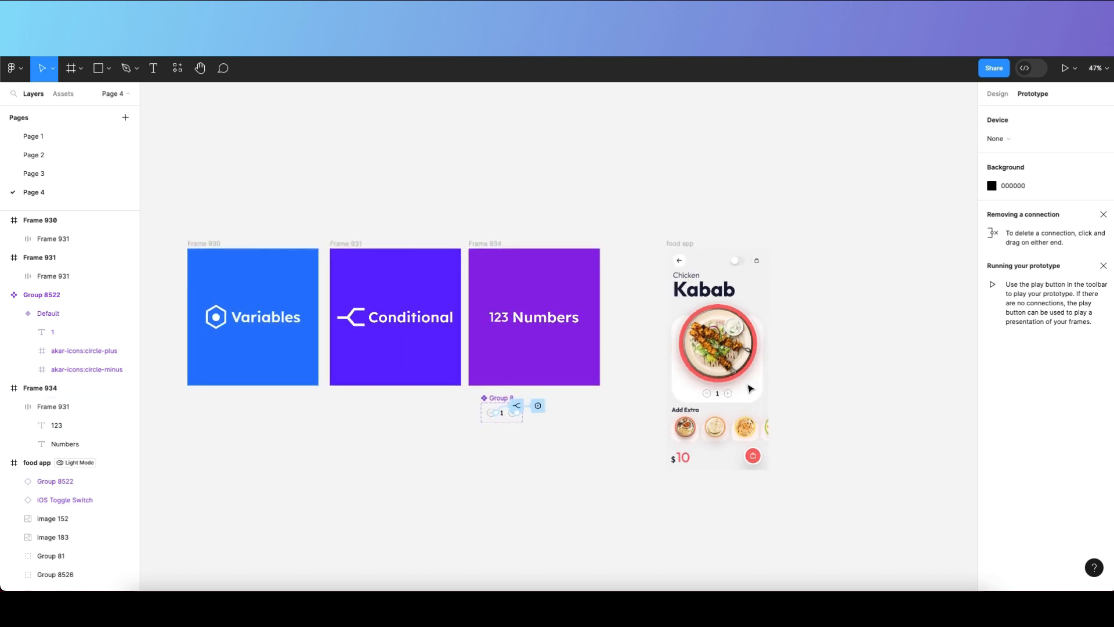
scroll(673, 385, up, 3)
scroll(673, 385, left, 2)
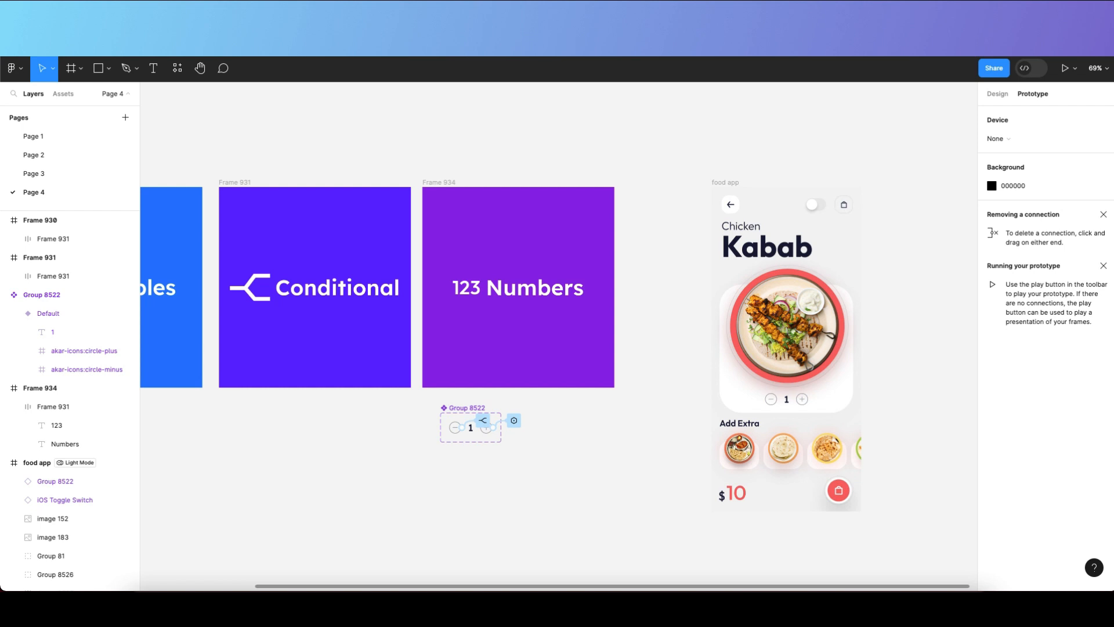
scroll(542, 217, left, 1)
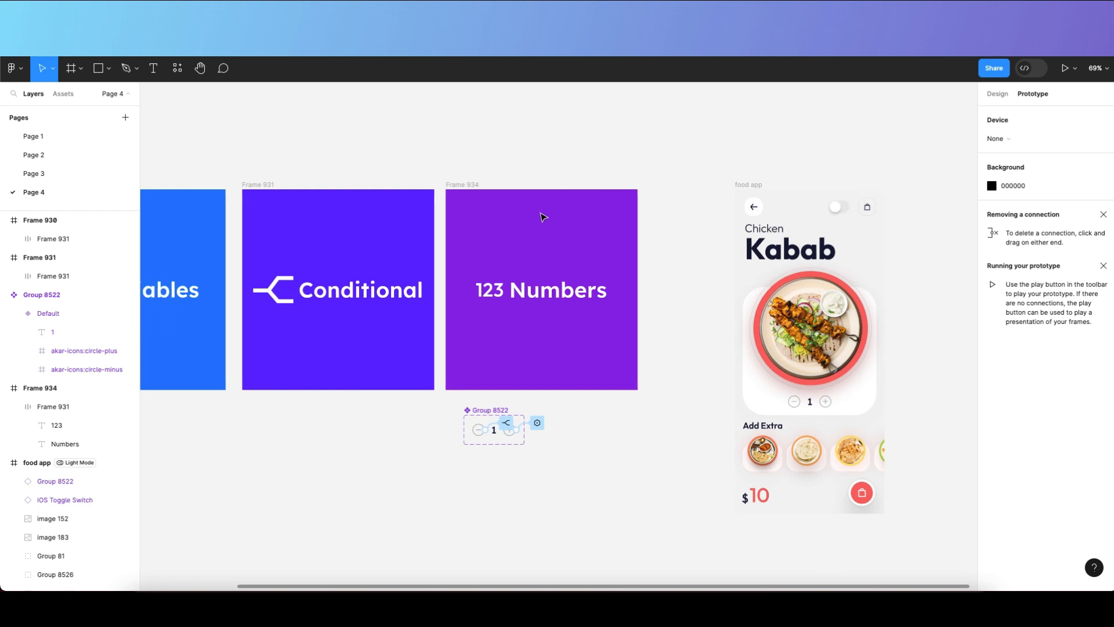
Review the minus icon's click interaction in Group 8522 with its Conditional and Set variable actions.
click(37, 462)
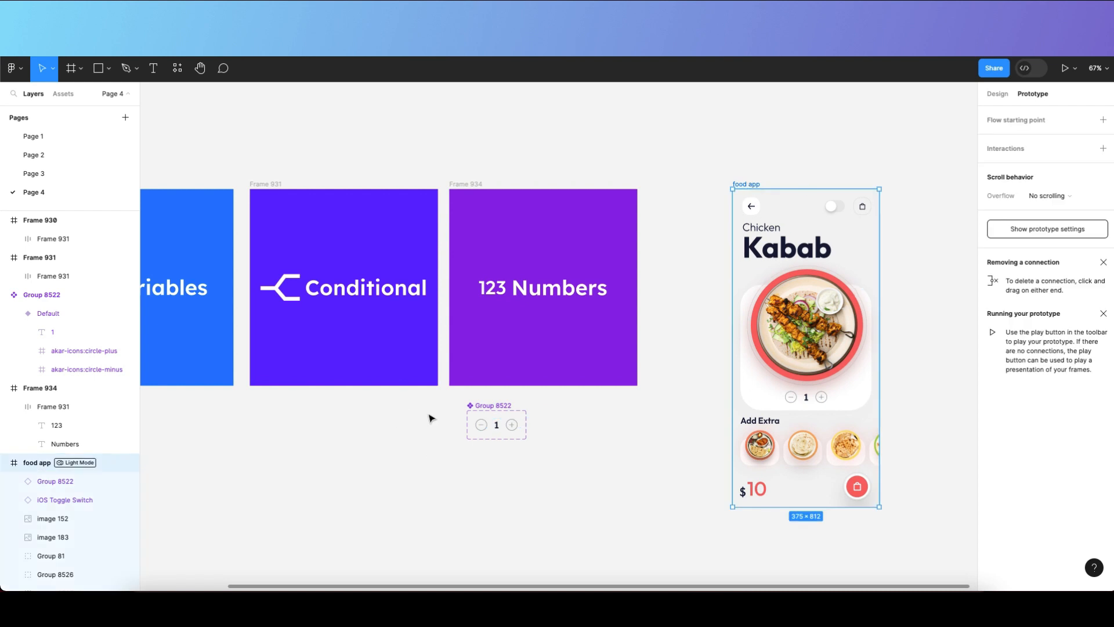
scroll(480, 440, up, 2)
scroll(478, 437, up, 5)
double_click(489, 418)
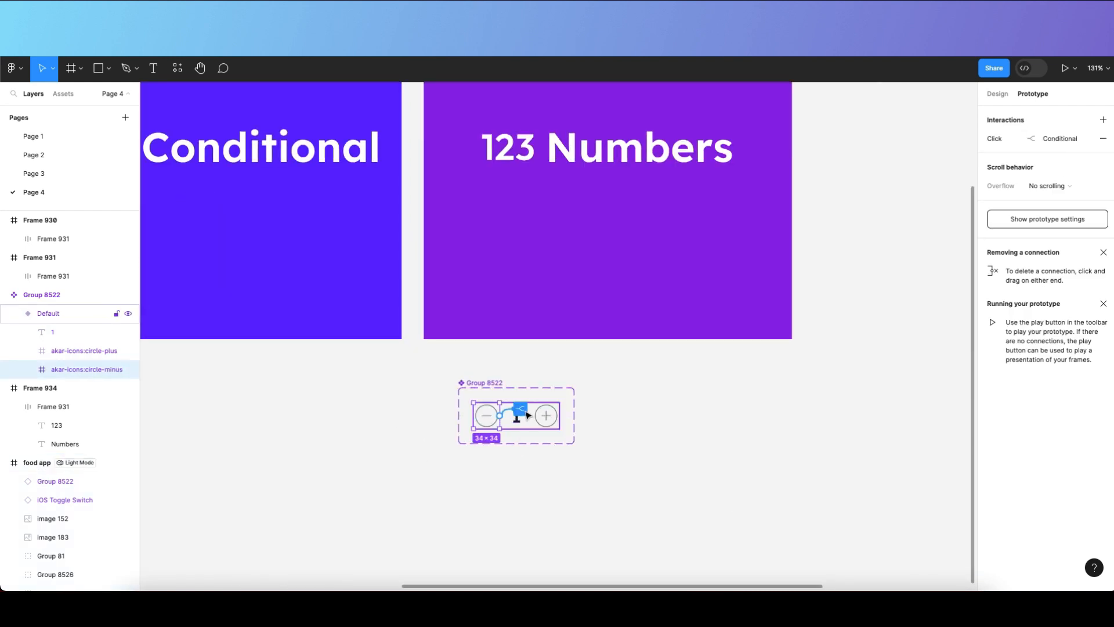
click(525, 411)
scroll(594, 442, down, 3)
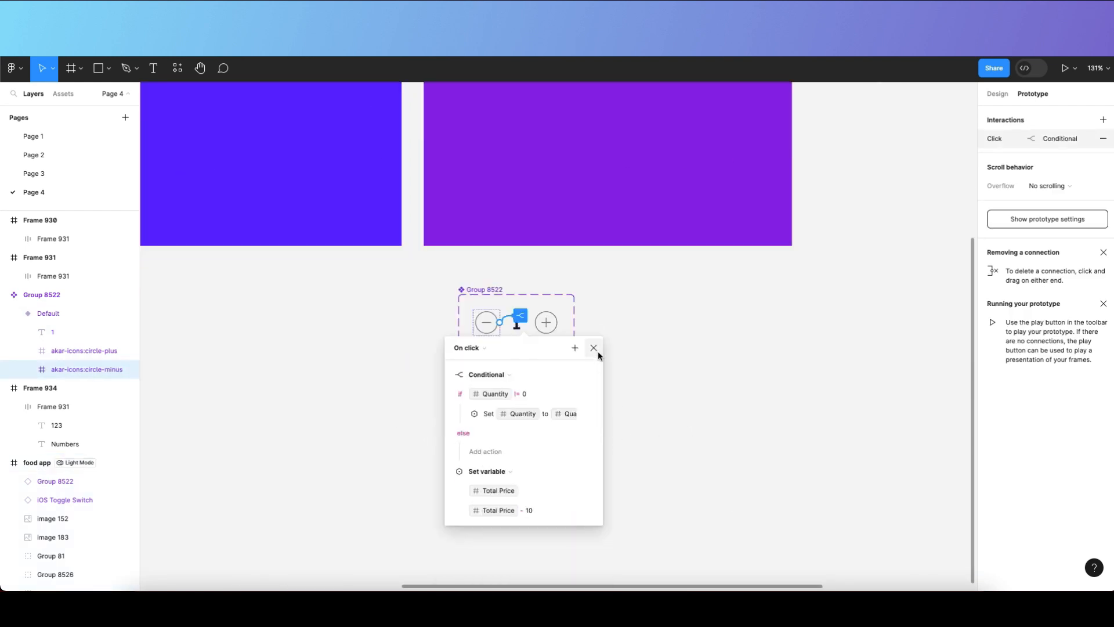
click(594, 348)
Review the Set variable actions for Quantity and Total Price on the plus icon's click interaction.
click(546, 322)
click(580, 315)
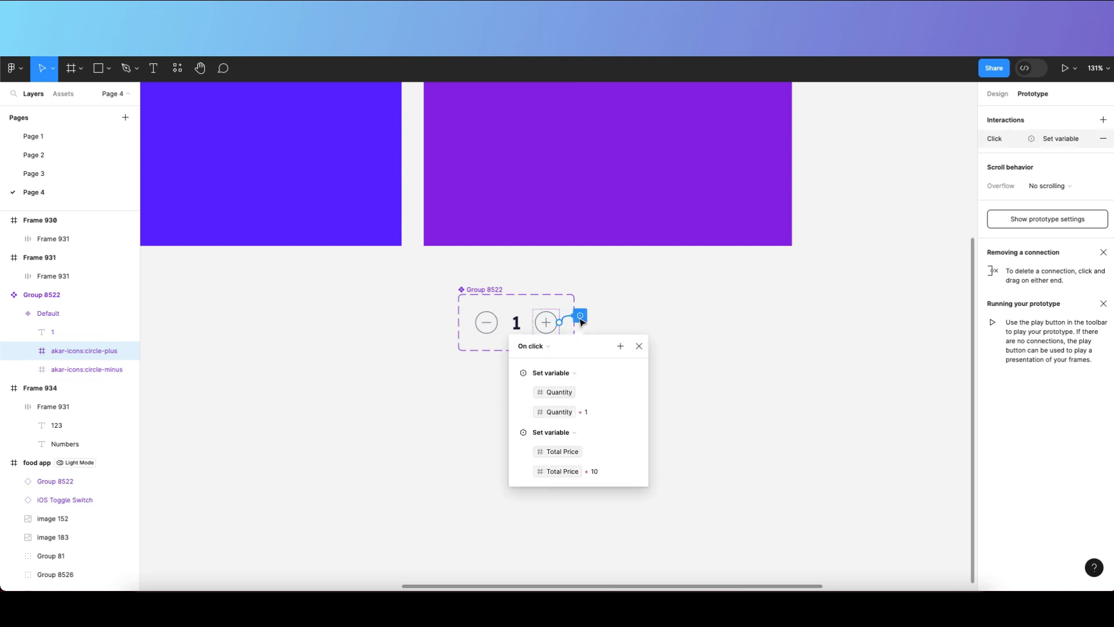
click(639, 345)
scroll(484, 400, down, 5)
click(510, 400)
scroll(580, 368, up, 3)
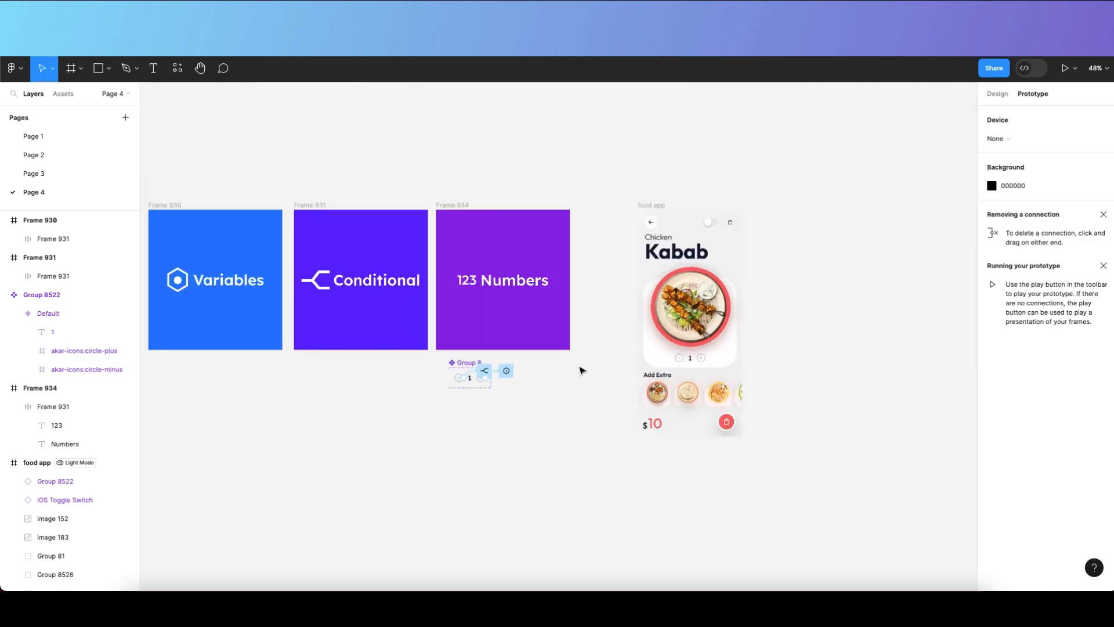
Go to Page 2 and go through the Modes, Colors and Advance Prototyping cards one by one.
scroll(580, 369, up, 1)
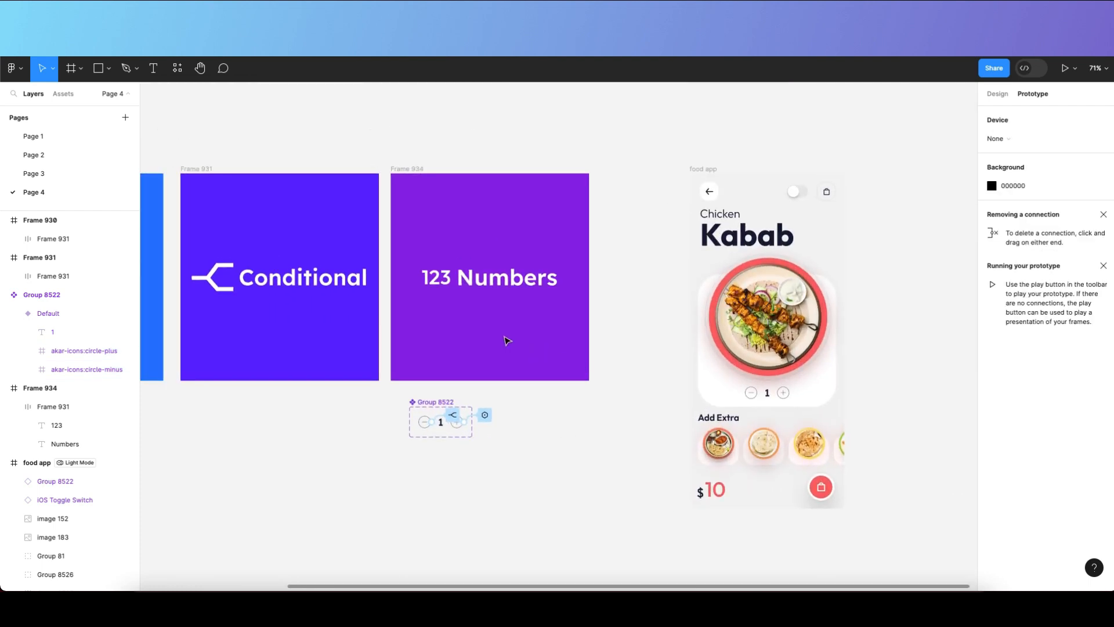
scroll(315, 260, left, 2)
scroll(344, 211, left, 3)
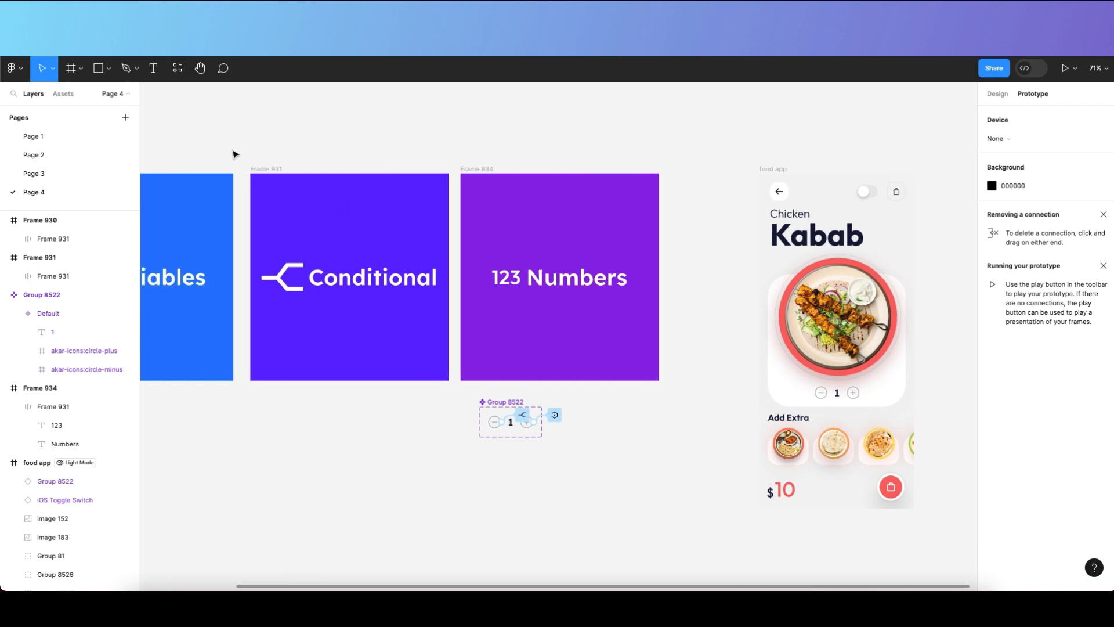
click(79, 162)
scroll(433, 284, down, 3)
click(450, 368)
scroll(477, 429, up, 1)
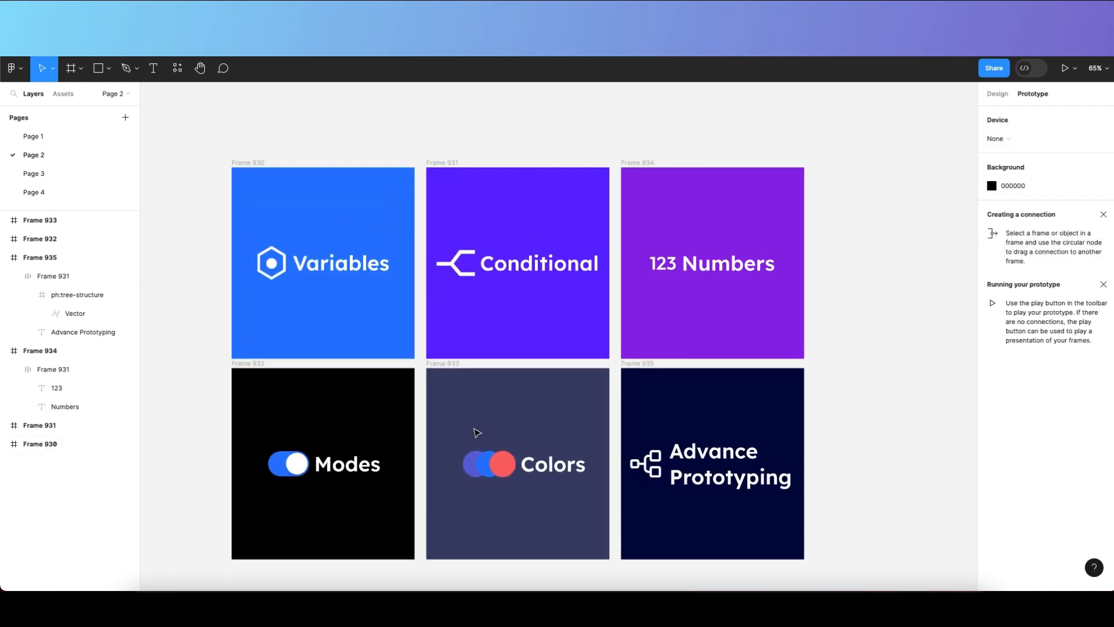
scroll(474, 431, up, 2)
click(319, 434)
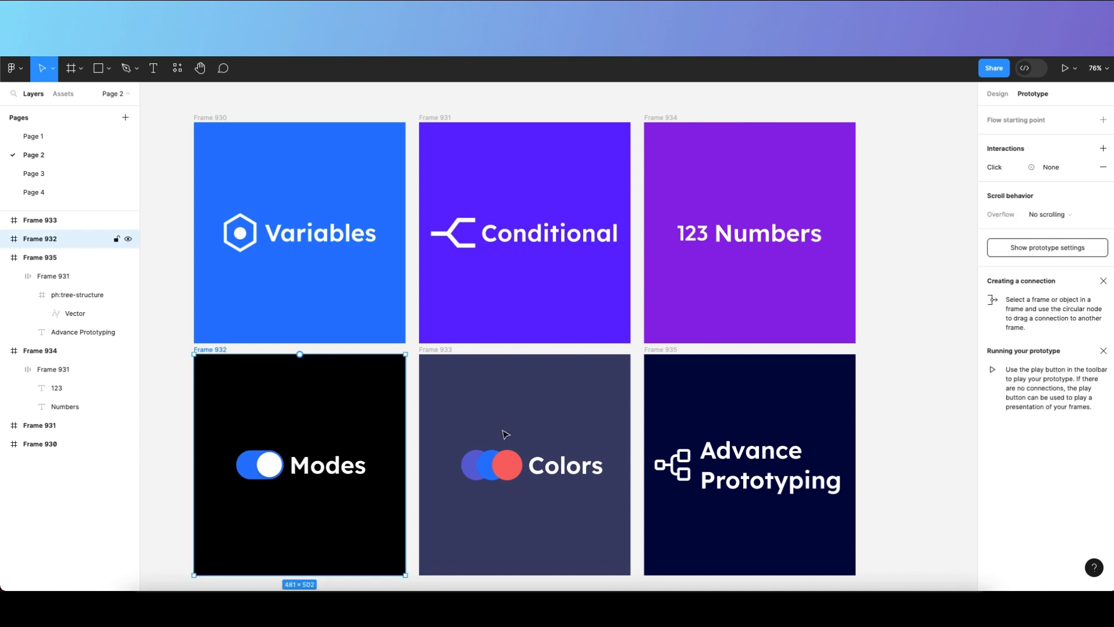
click(519, 395)
click(725, 383)
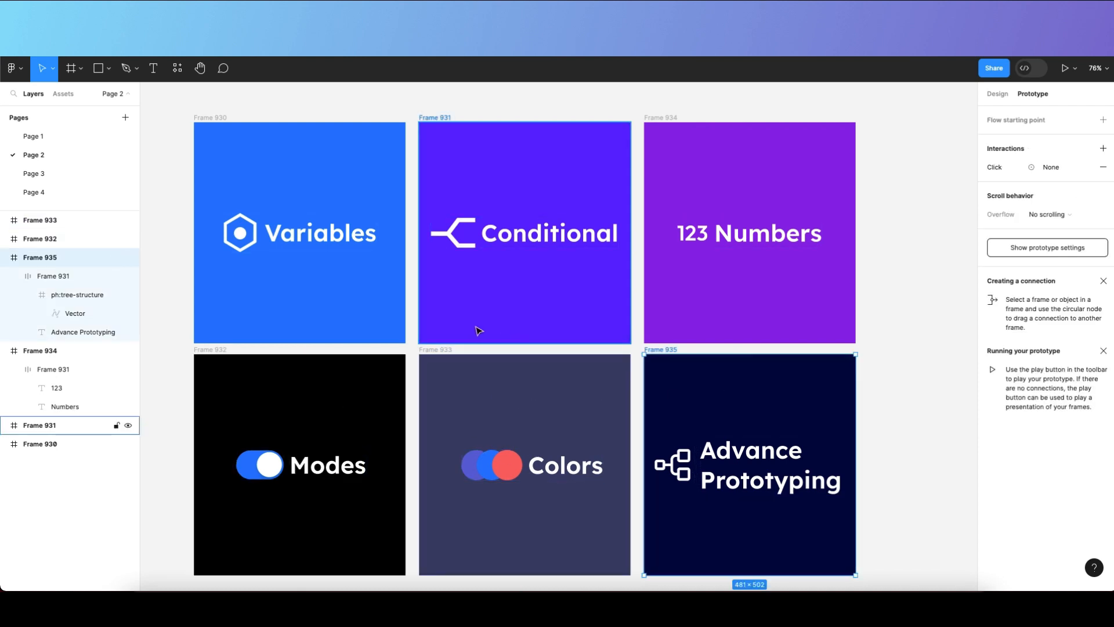
click(886, 355)
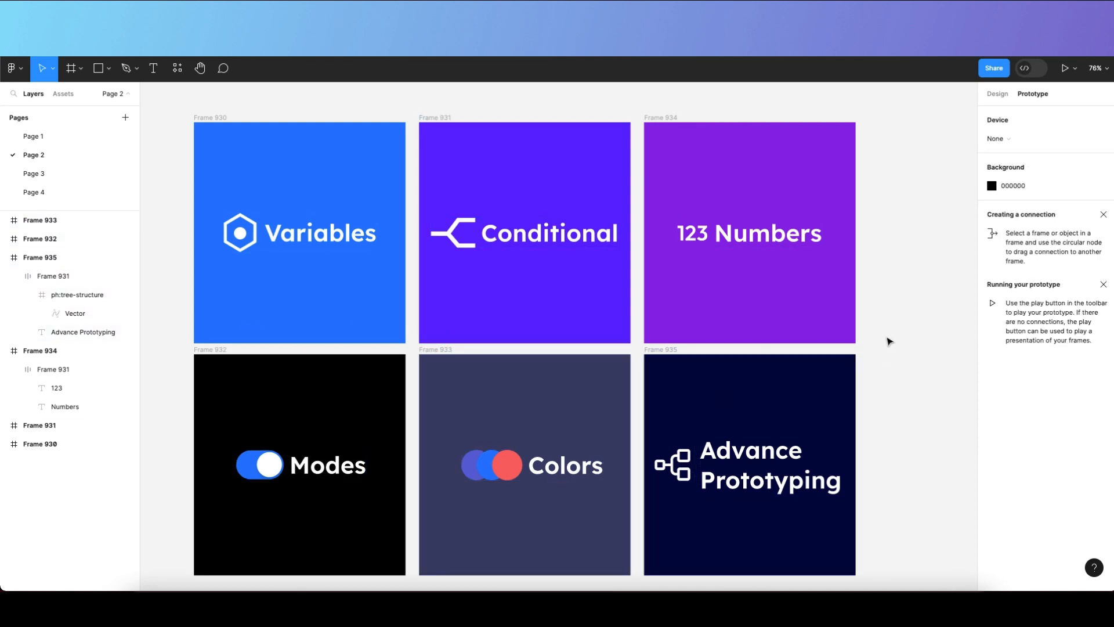
Show Page 4's design properties and look at the food app screen, and revisit the topic cards on Page 2.
click(87, 191)
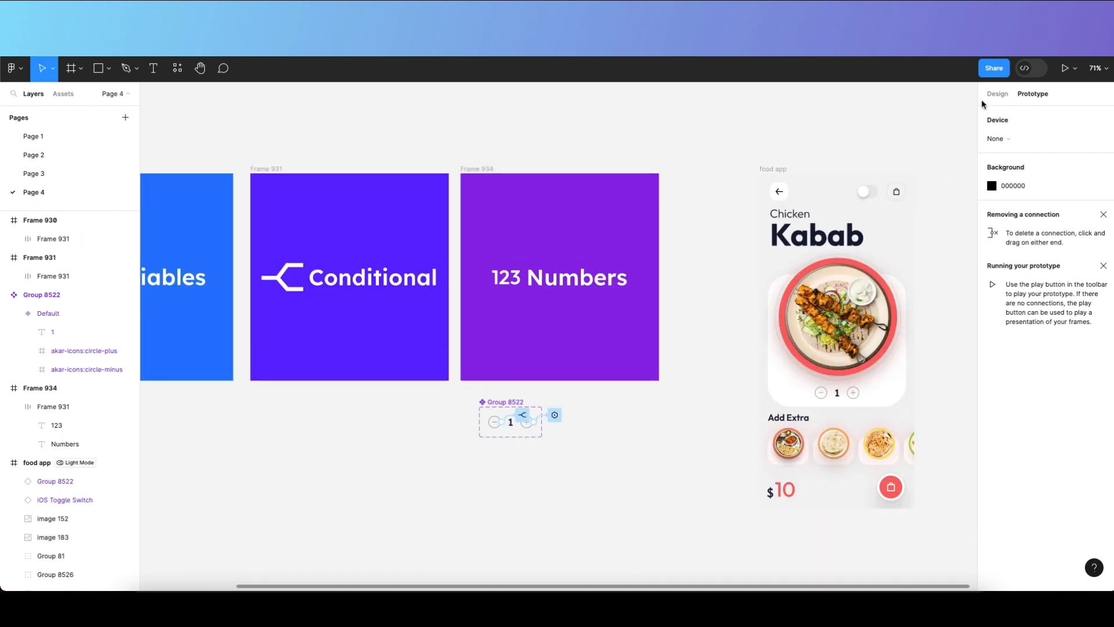
click(997, 95)
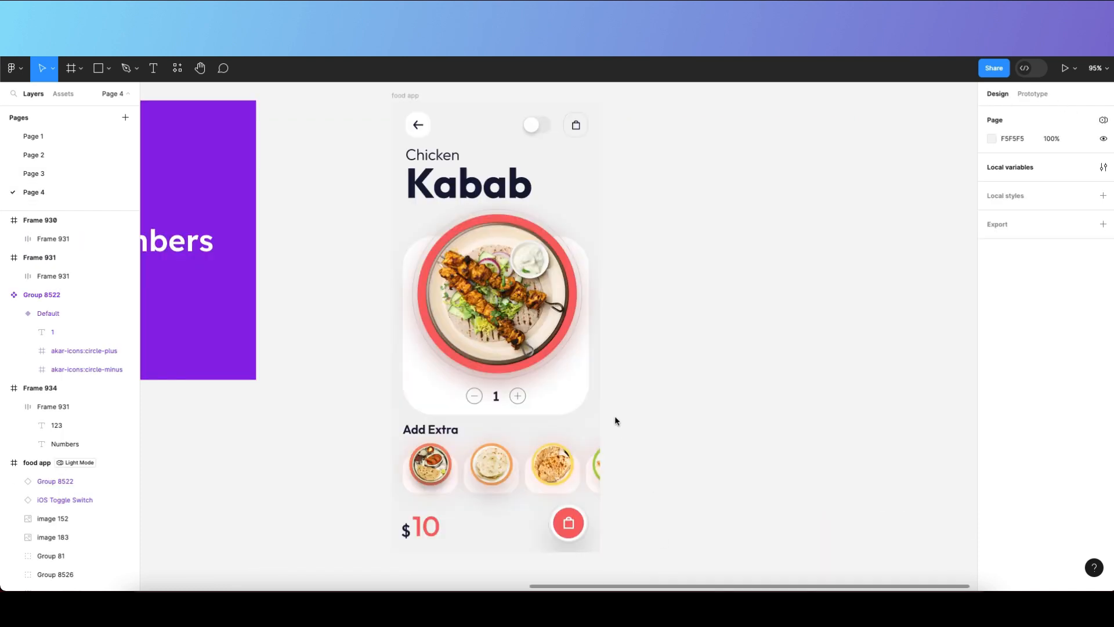
click(60, 152)
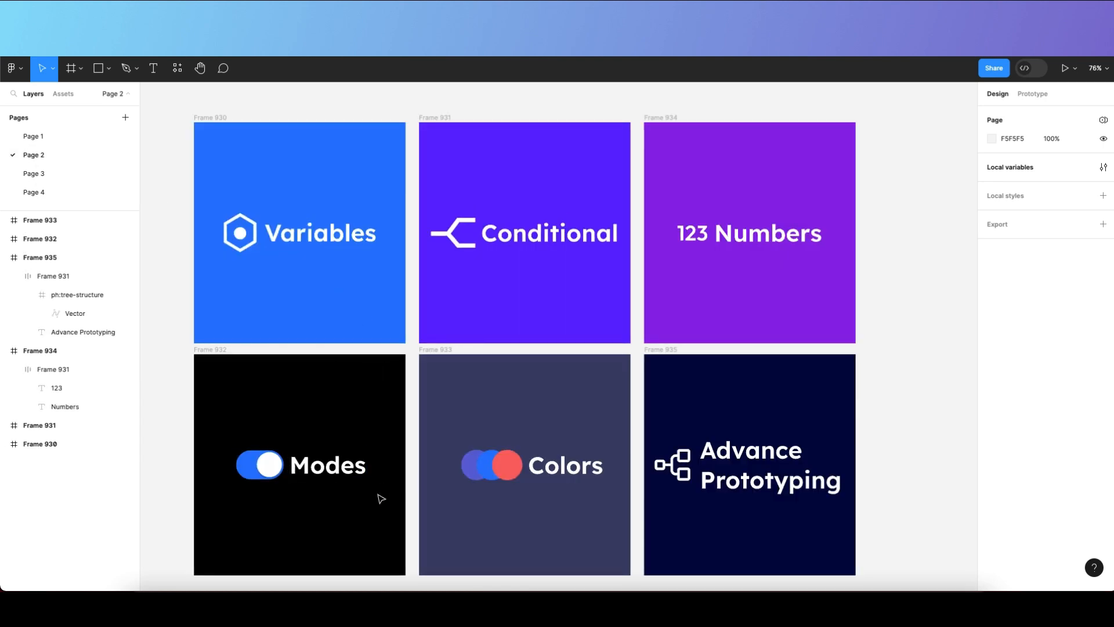
scroll(372, 458, up, 2)
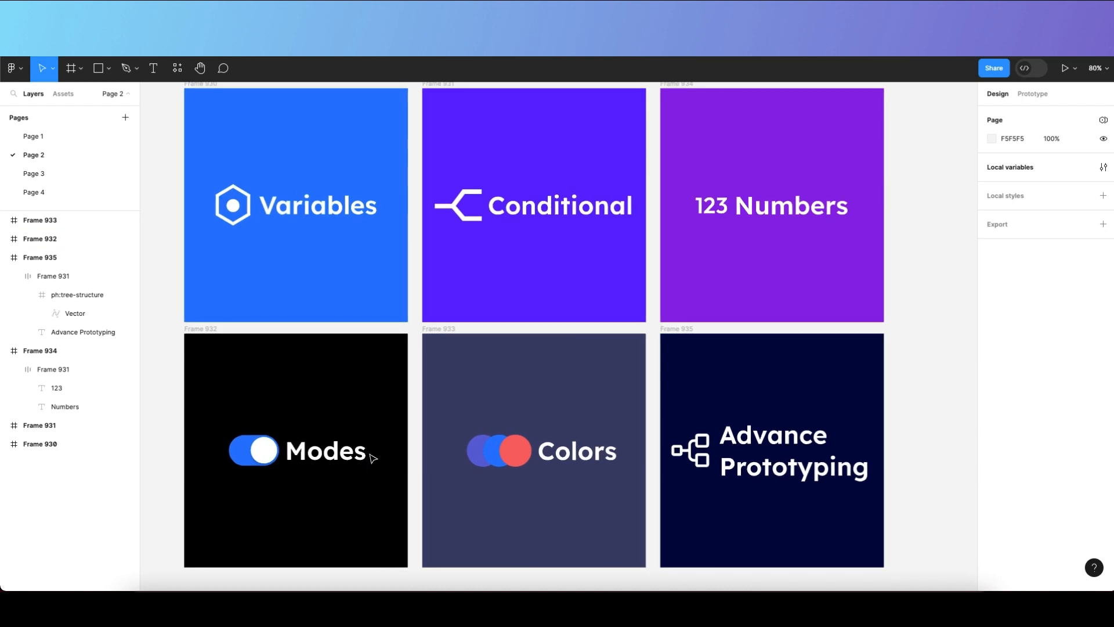
click(493, 398)
scroll(687, 477, up, 1)
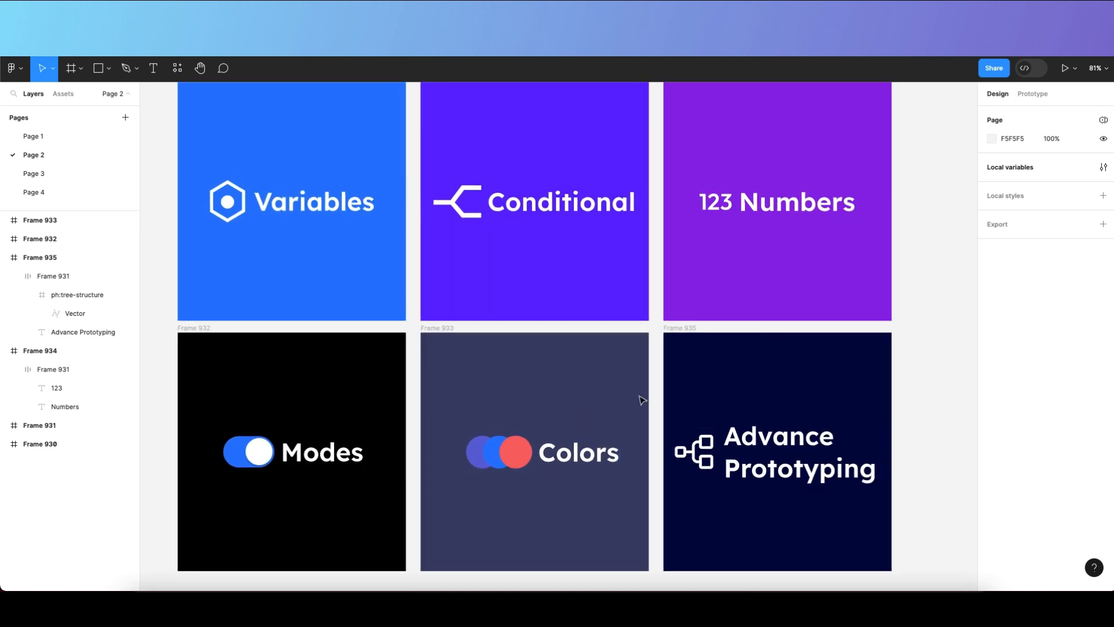
Return to Page 4 and open a prototype preview of the food app frame.
click(96, 189)
scroll(373, 264, left, 5)
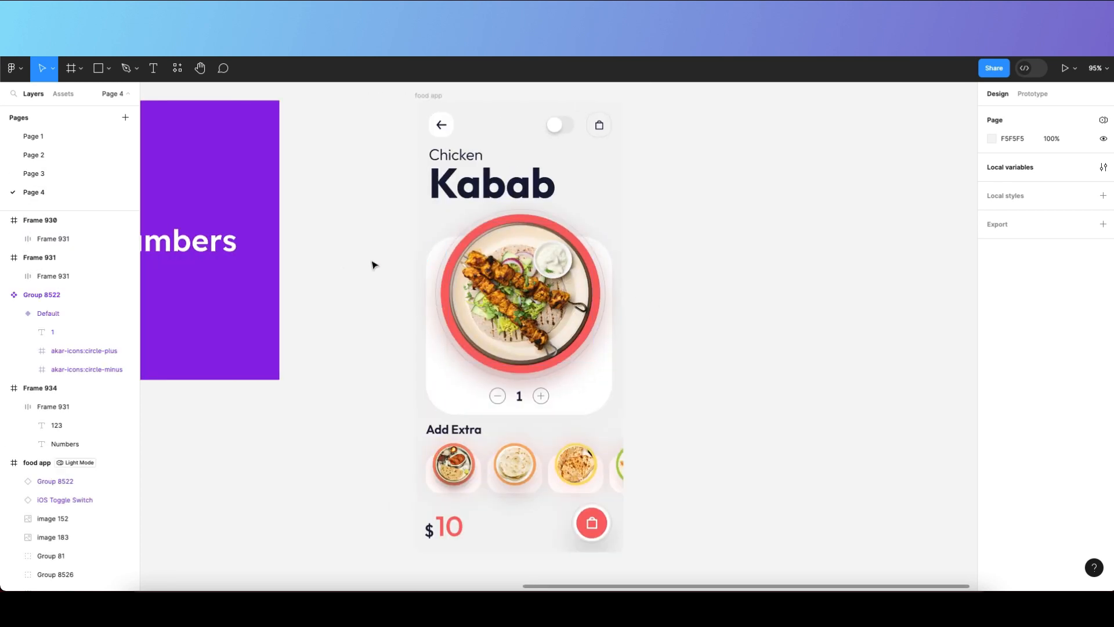
scroll(508, 282, right, 2)
click(661, 184)
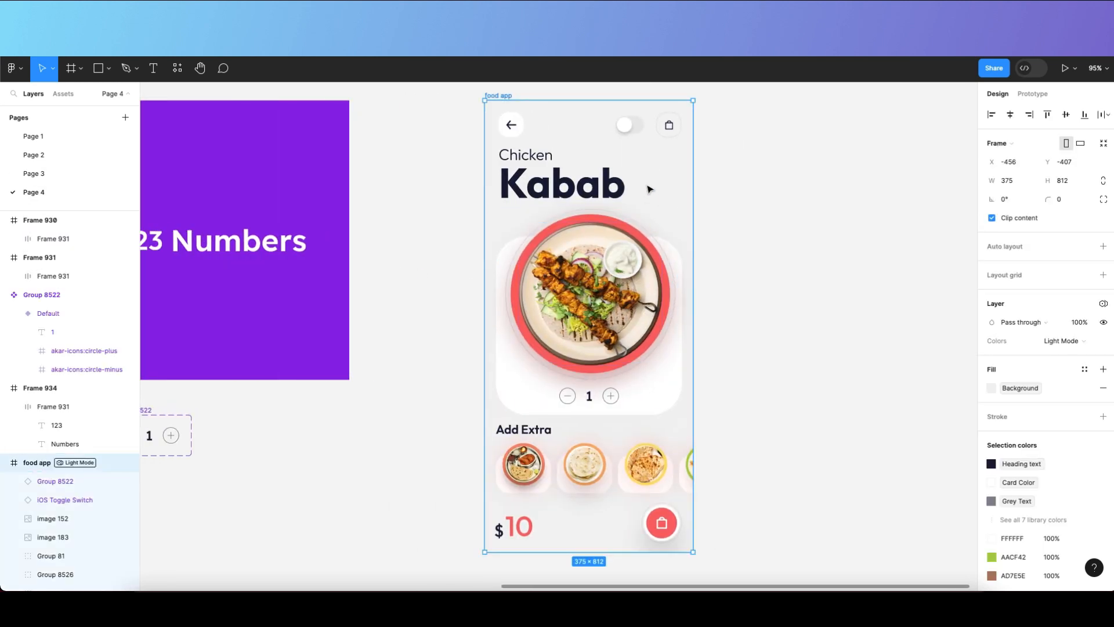
click(1065, 70)
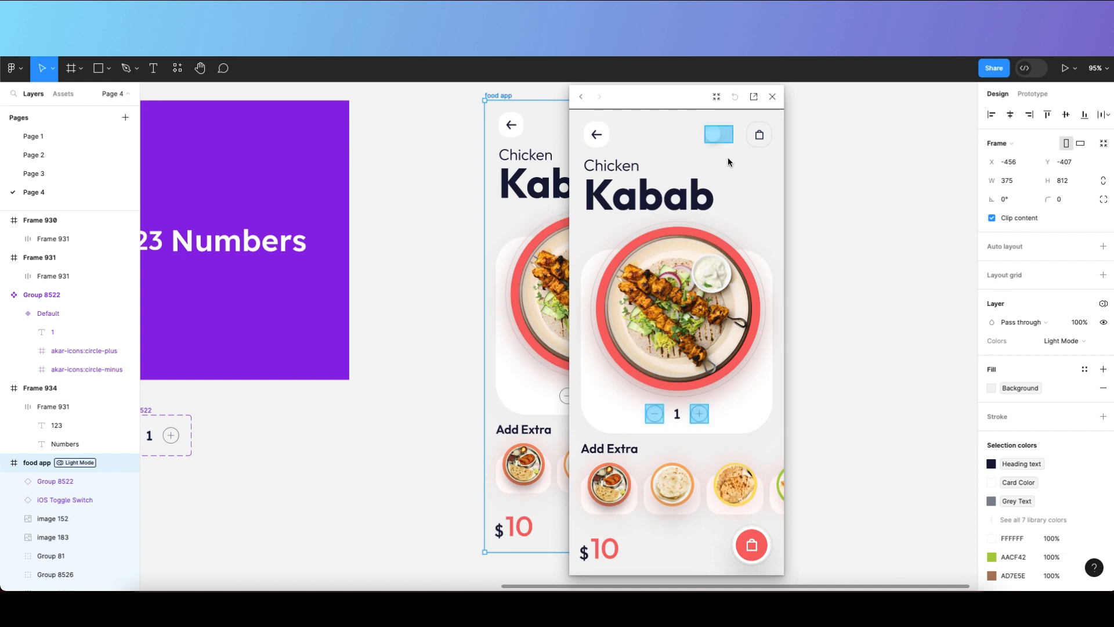
Test the light and dark mode toggle in the preview several times and close the preview.
click(721, 138)
click(721, 137)
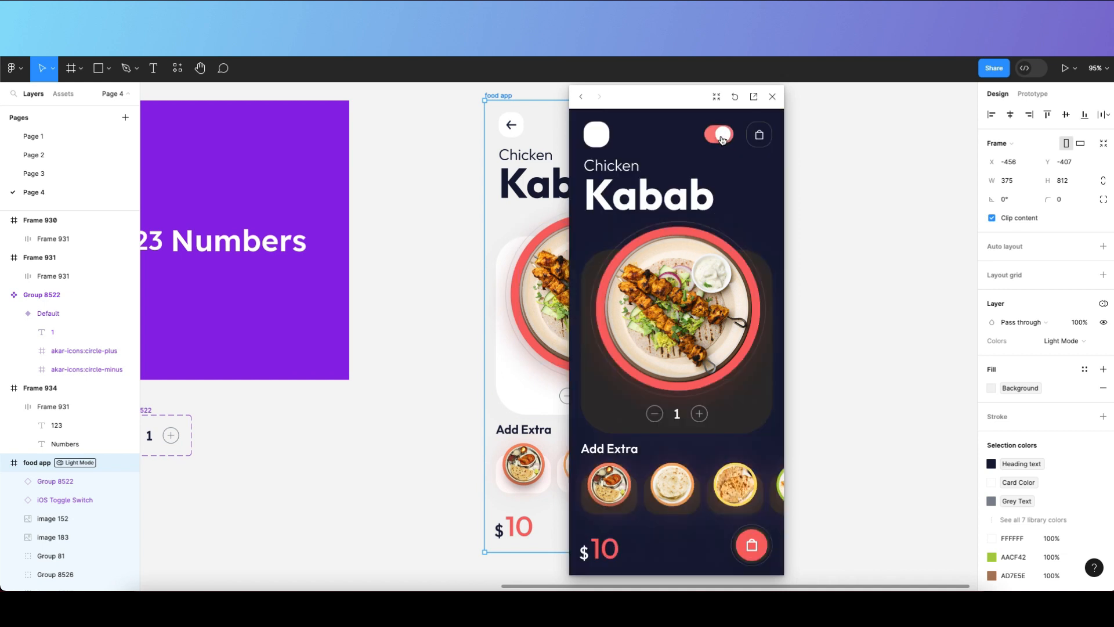
click(721, 138)
click(721, 138)
click(721, 137)
click(721, 137)
click(721, 138)
click(721, 138)
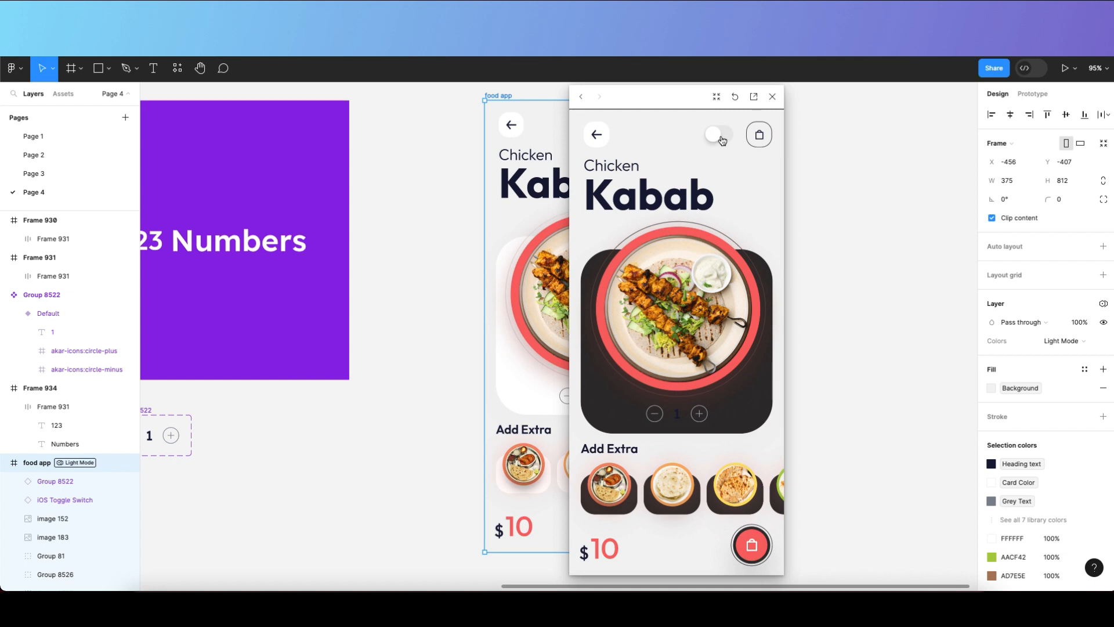
click(721, 137)
click(772, 96)
Switch the food app frame's Colors variable mode to Dark Mode and back to Light Mode.
click(447, 286)
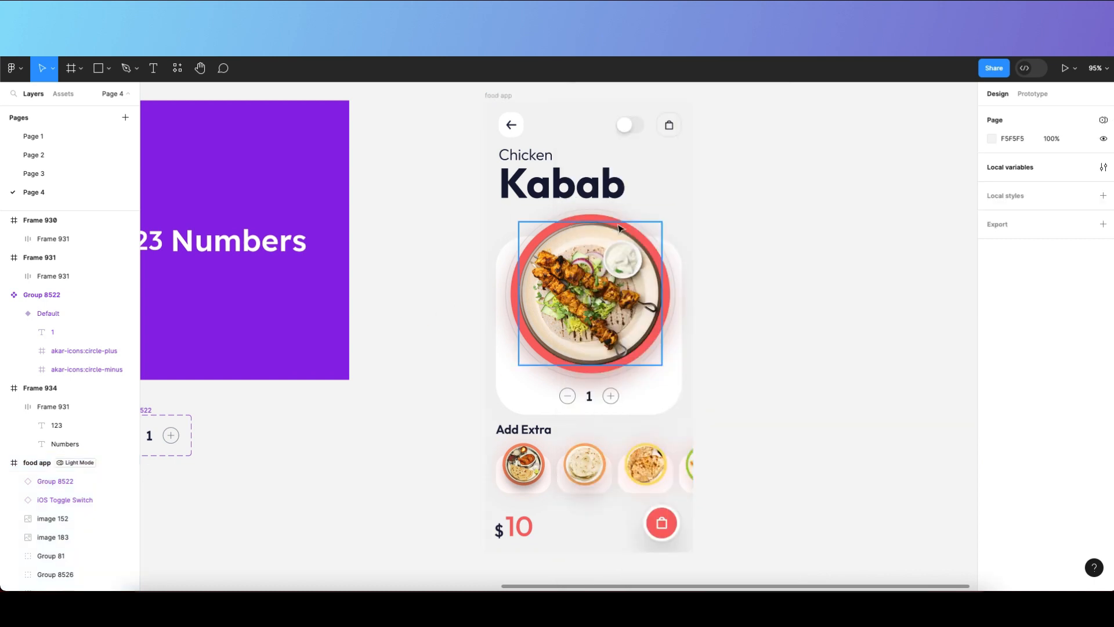
click(619, 228)
scroll(801, 282, right, 1)
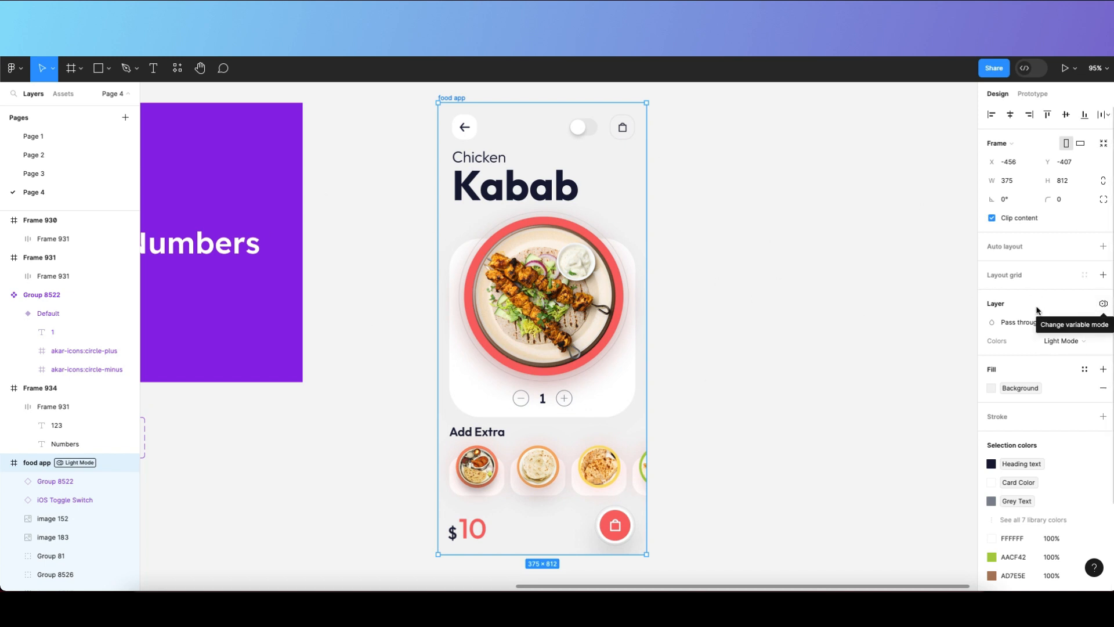
click(1107, 306)
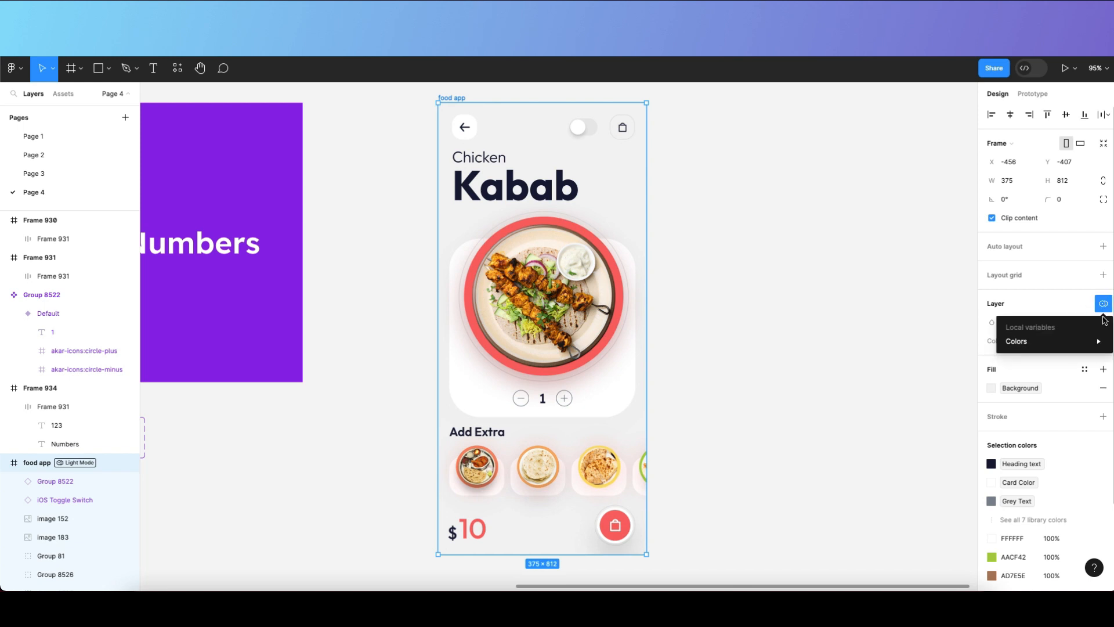
mouse_move(1067, 343)
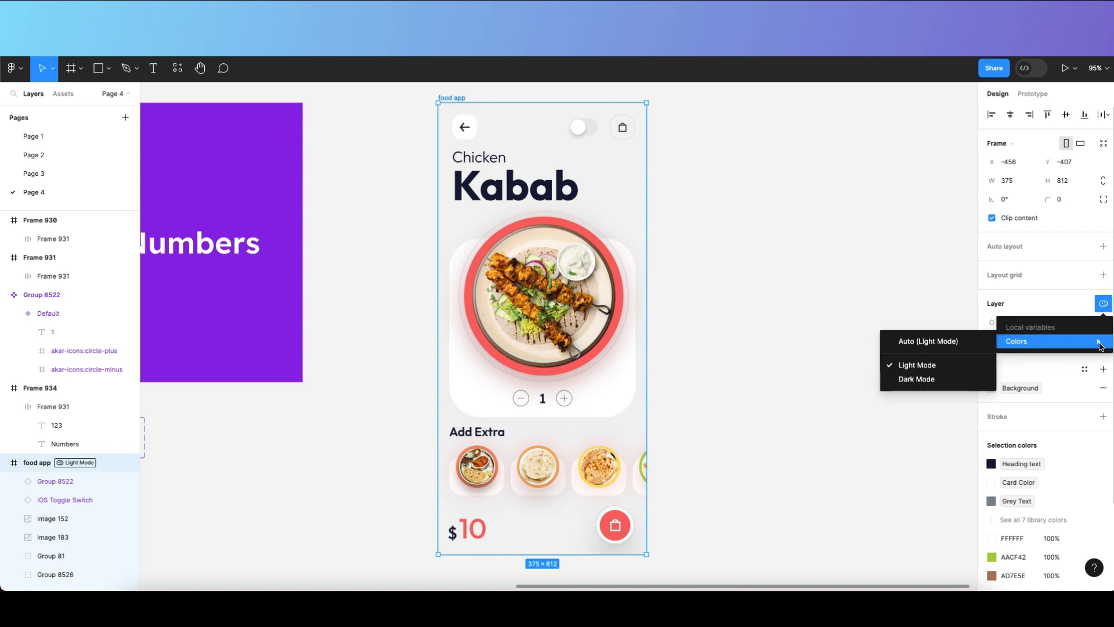
click(935, 379)
click(1104, 307)
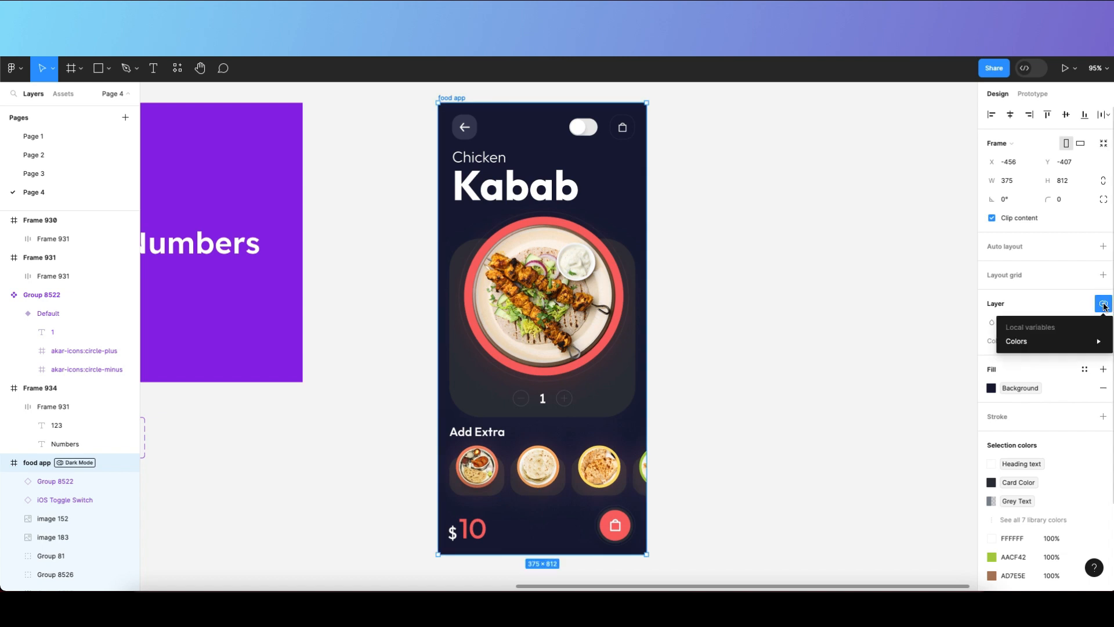
mouse_move(1021, 343)
click(905, 363)
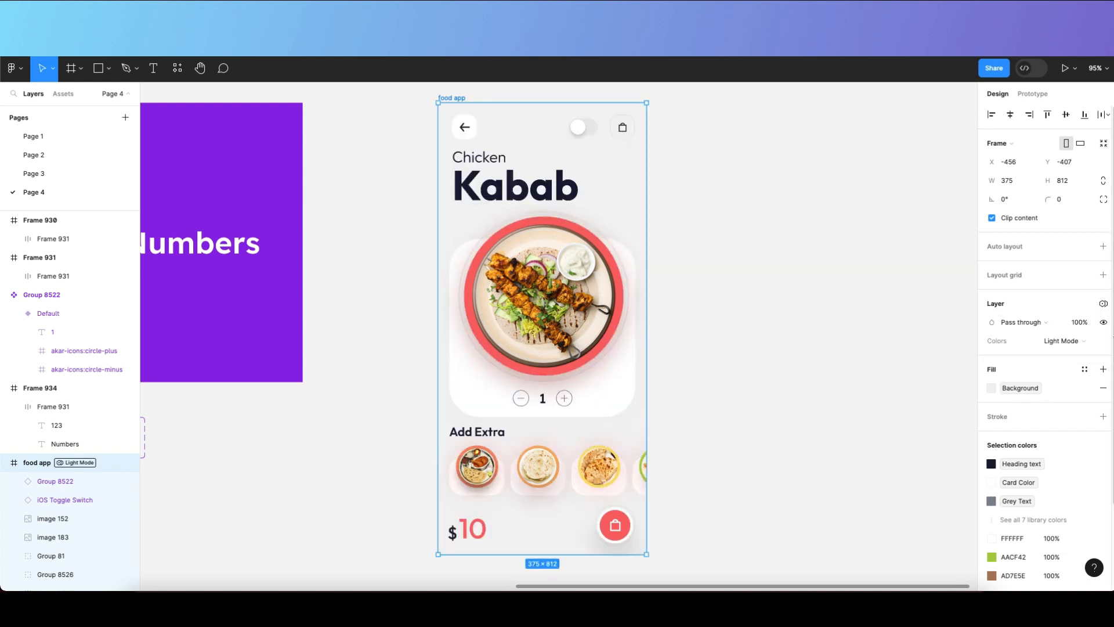
Try Dark Mode on the food app frame once more, restore Light Mode and reselect the frame.
click(1102, 303)
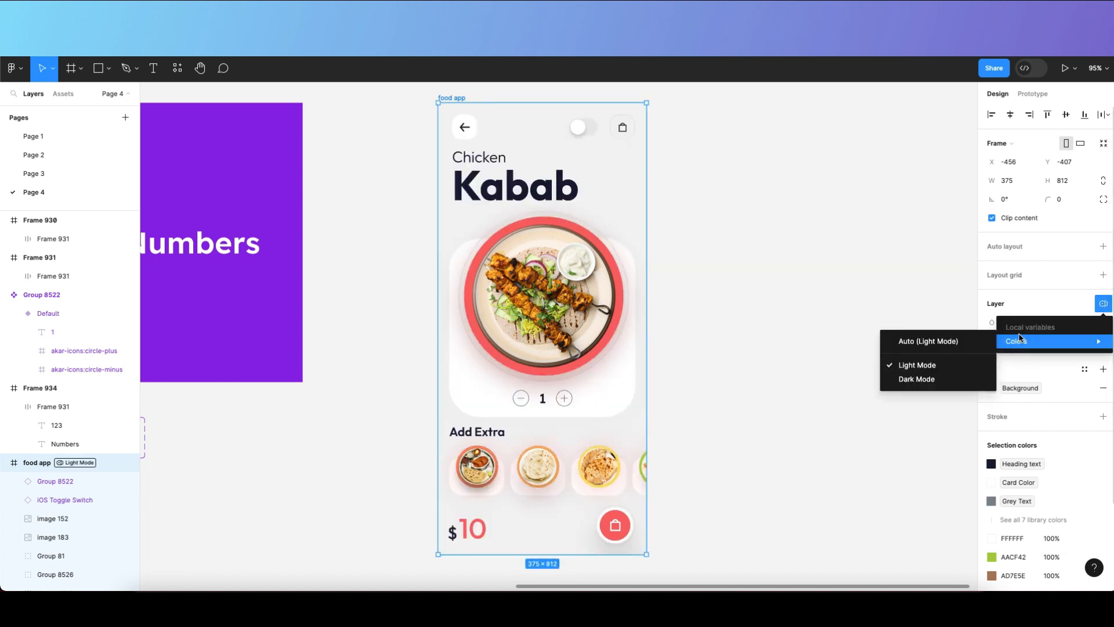
click(937, 377)
click(1103, 303)
click(914, 367)
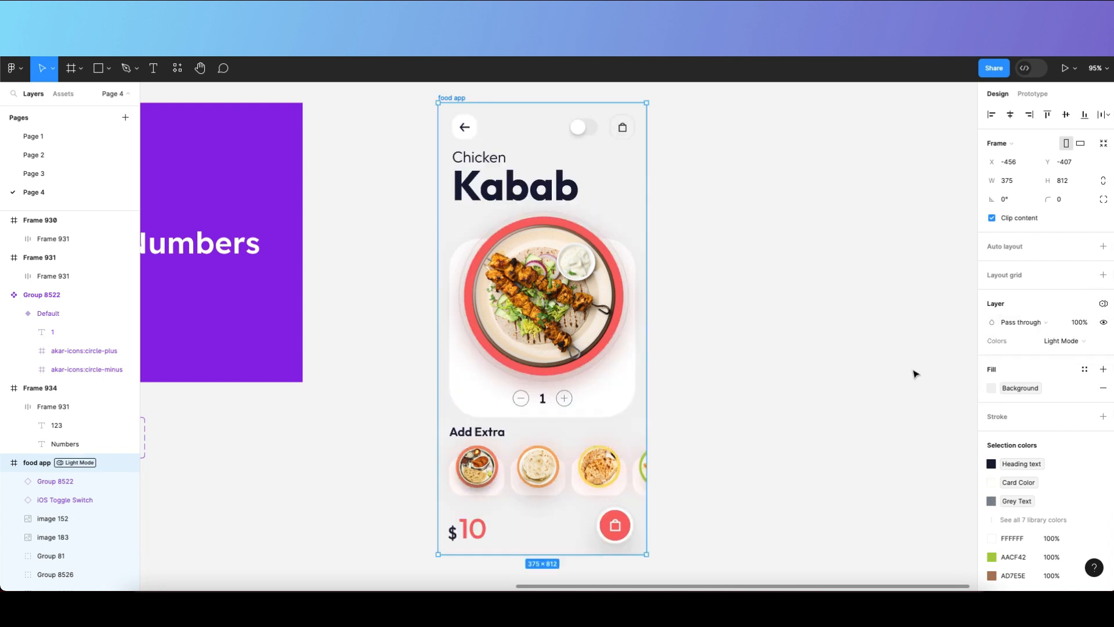
click(719, 289)
click(632, 196)
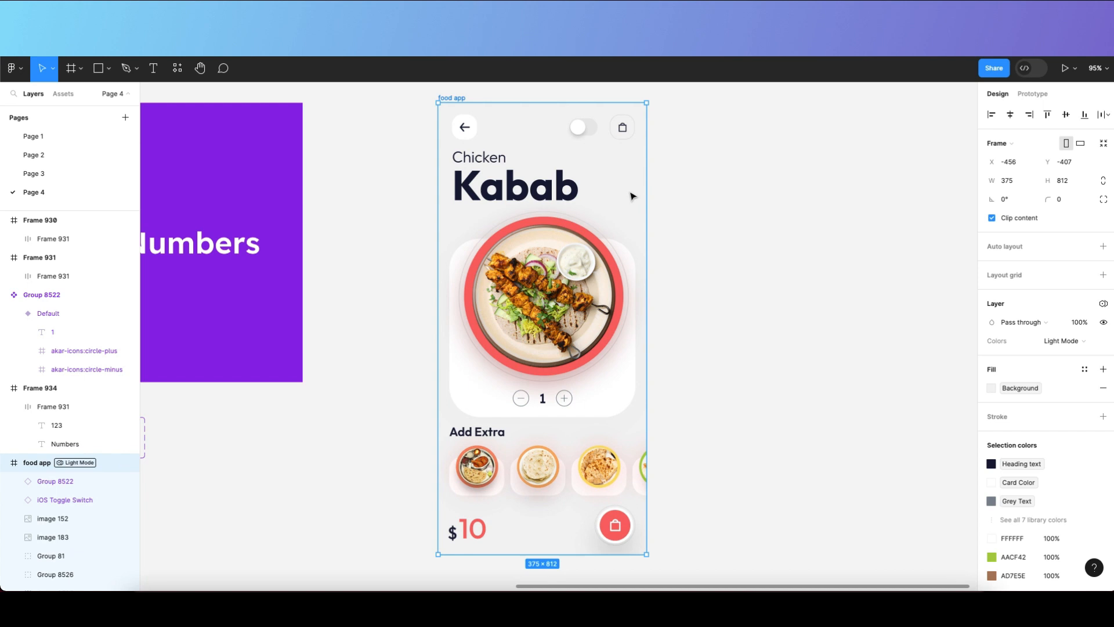
click(698, 204)
click(615, 189)
click(769, 197)
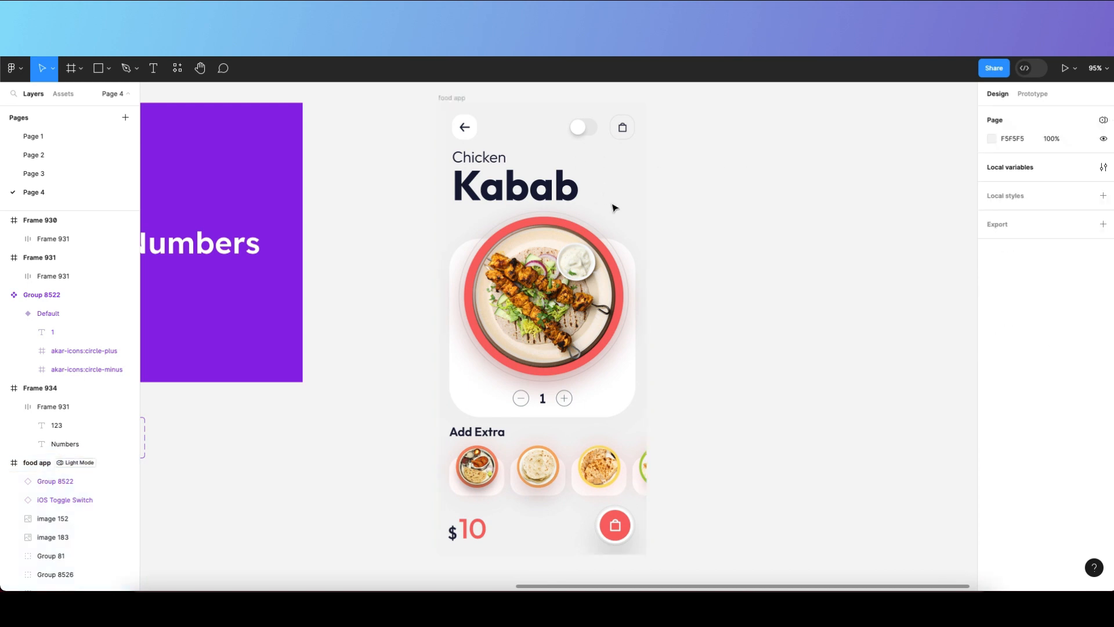
click(641, 213)
scroll(591, 201, right, 2)
scroll(493, 206, left, 1)
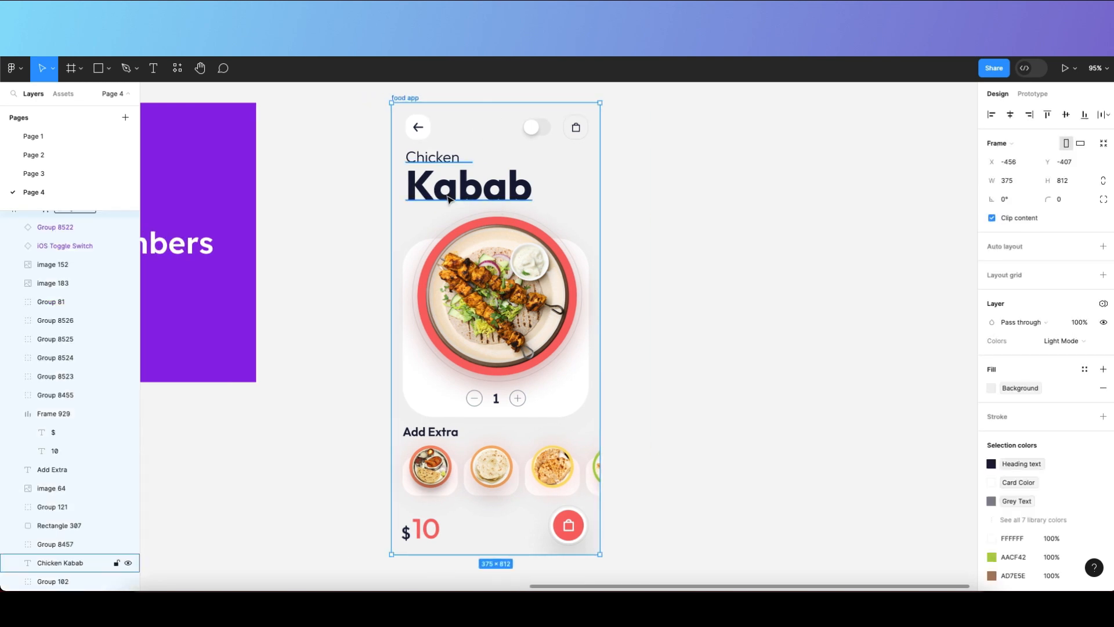
Open the local variables and rename the empty Collection 2 as Colors 2.
click(718, 207)
click(1103, 167)
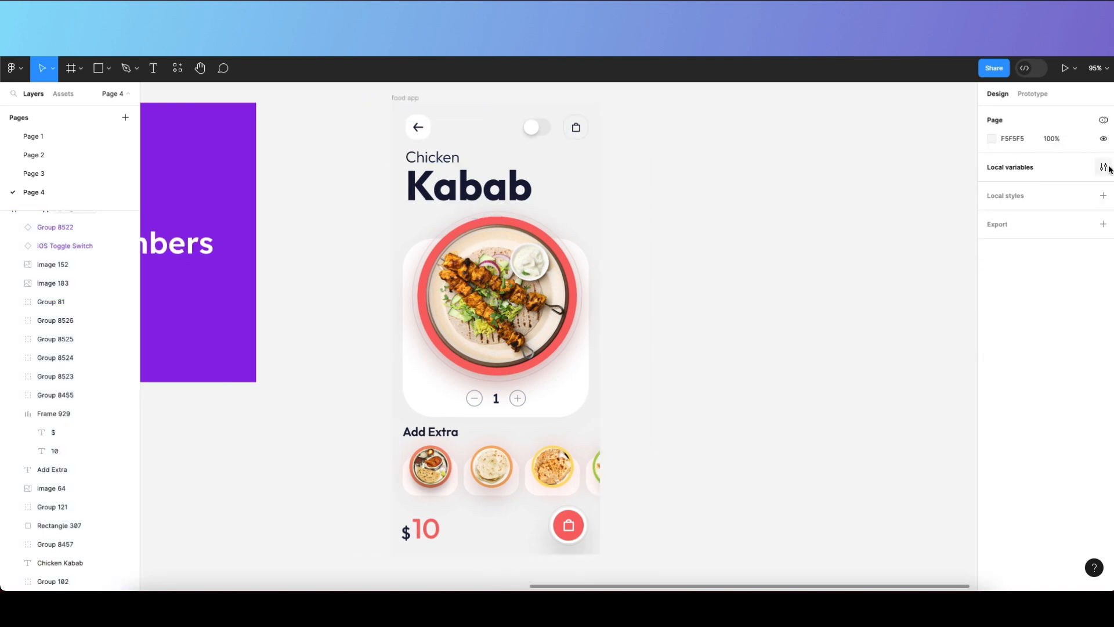
click(634, 107)
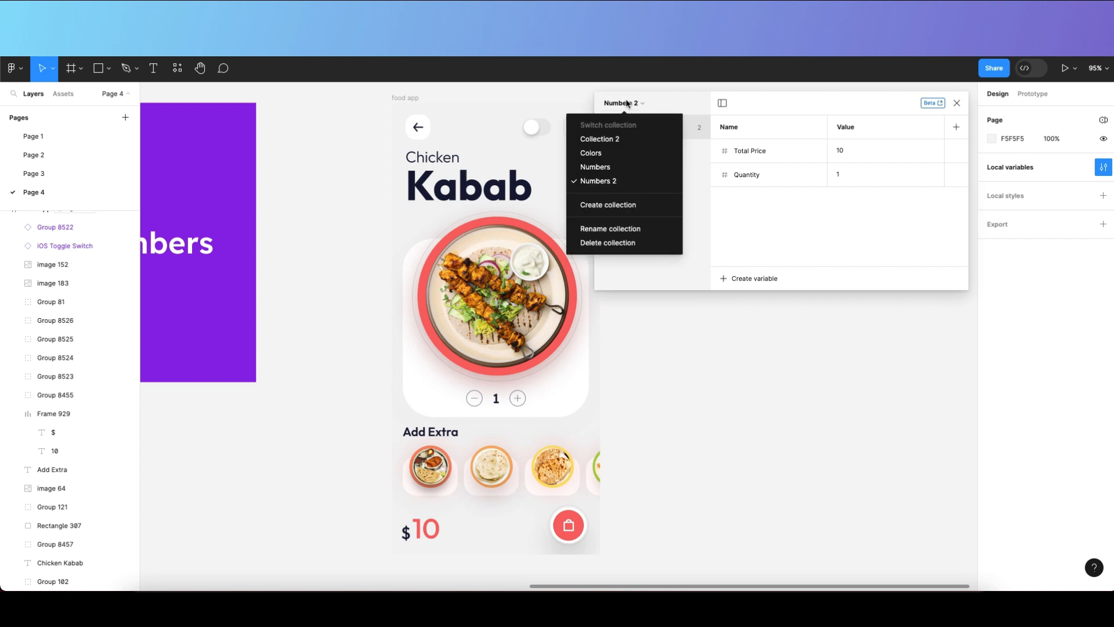
click(626, 143)
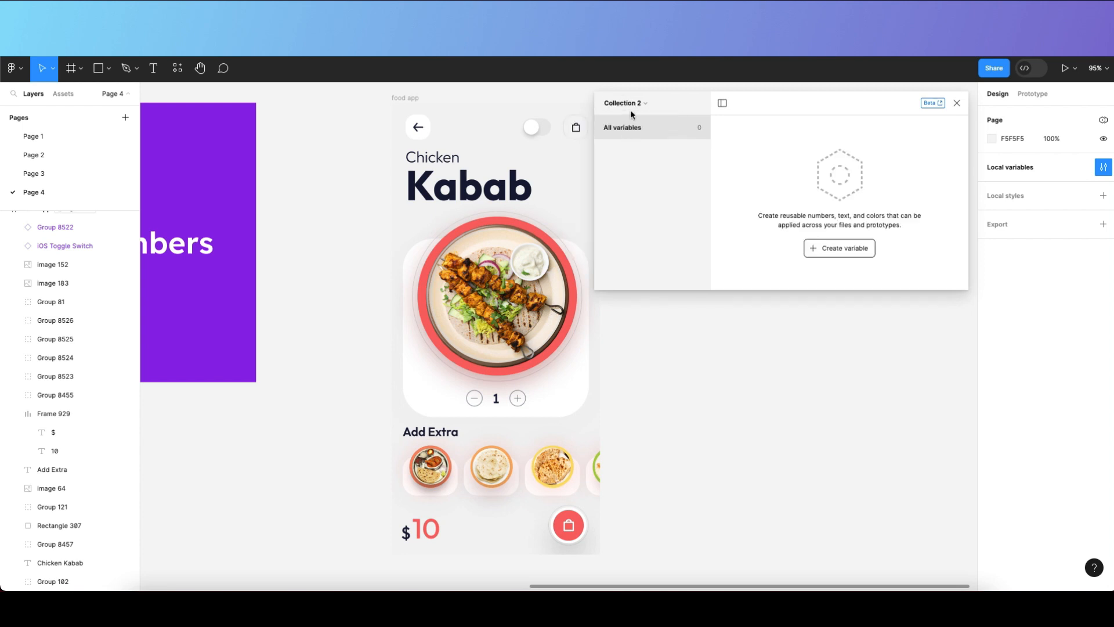
click(630, 106)
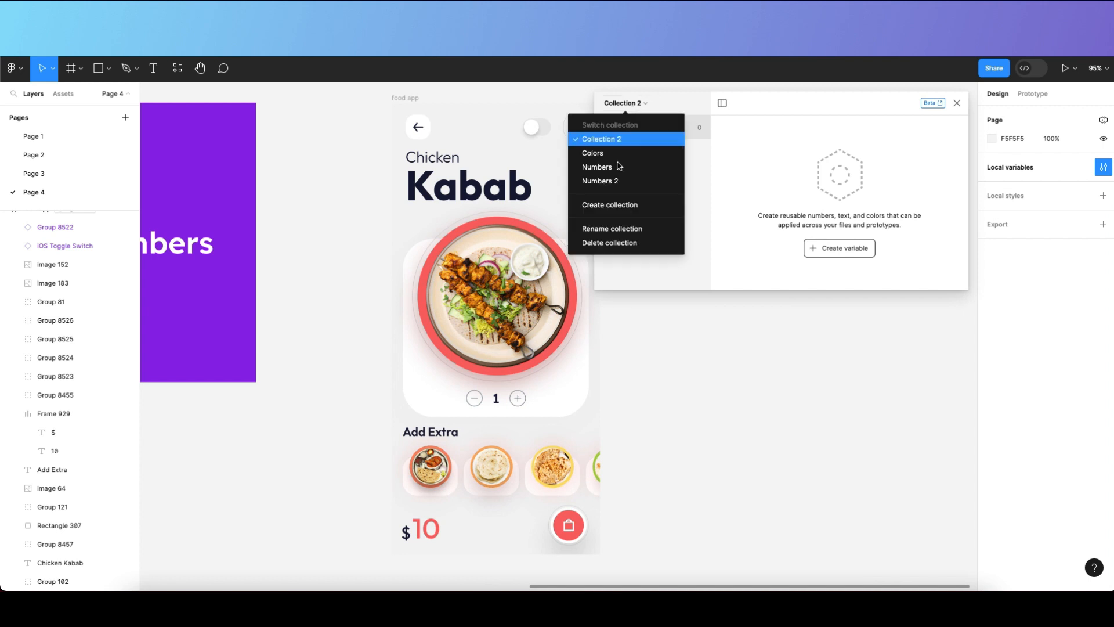
click(616, 230)
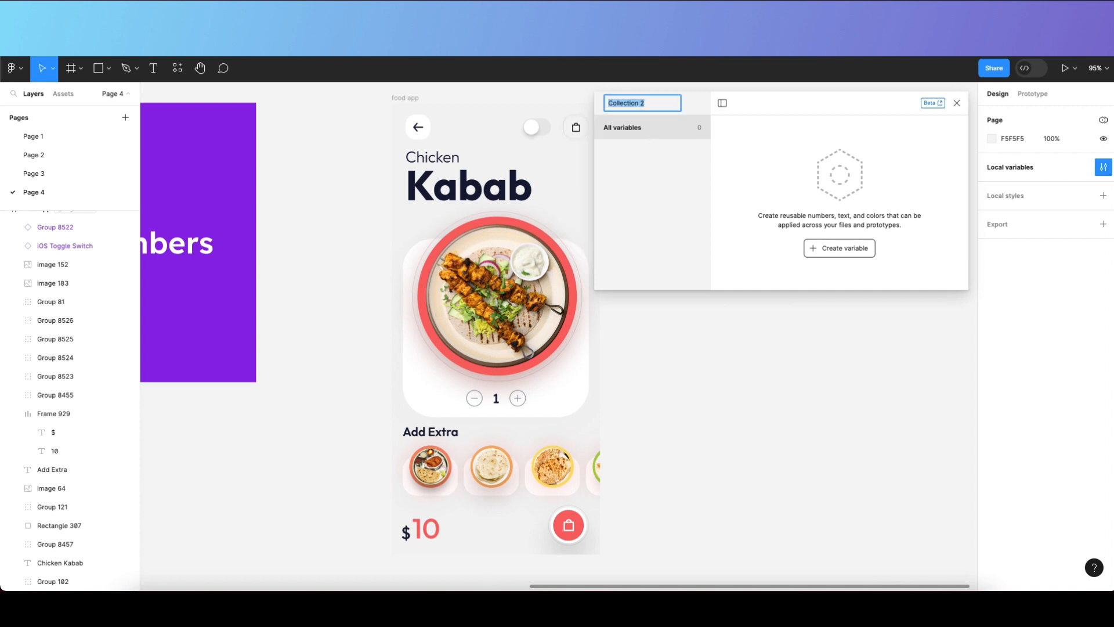
text(Cl)
key(Return)
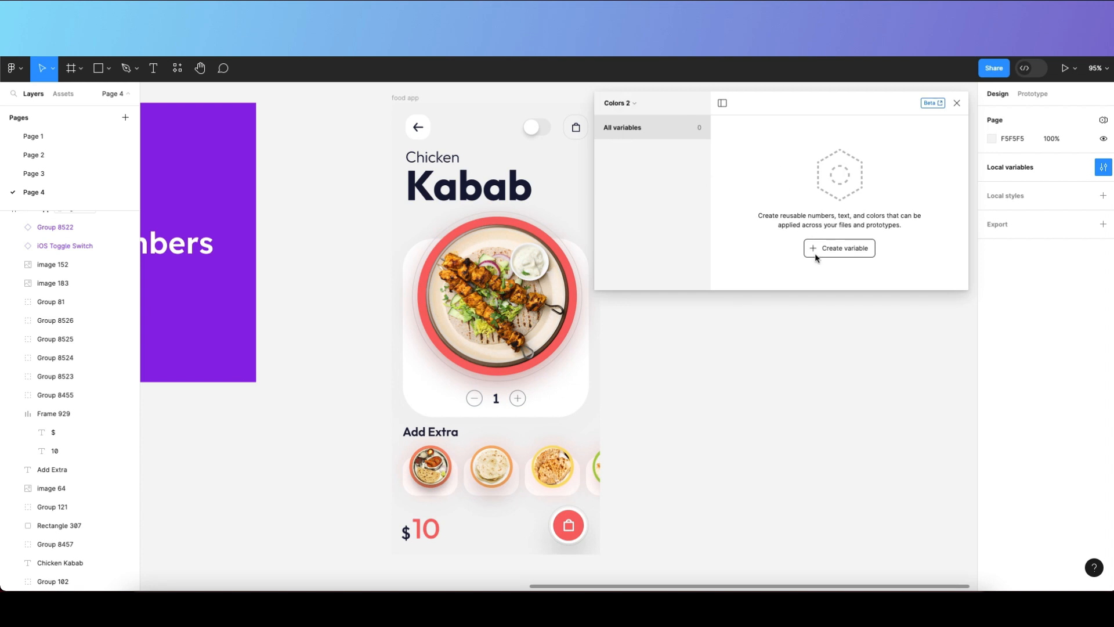
Create a color variable in the Colors 2 collection, keeping the name Color.
click(832, 254)
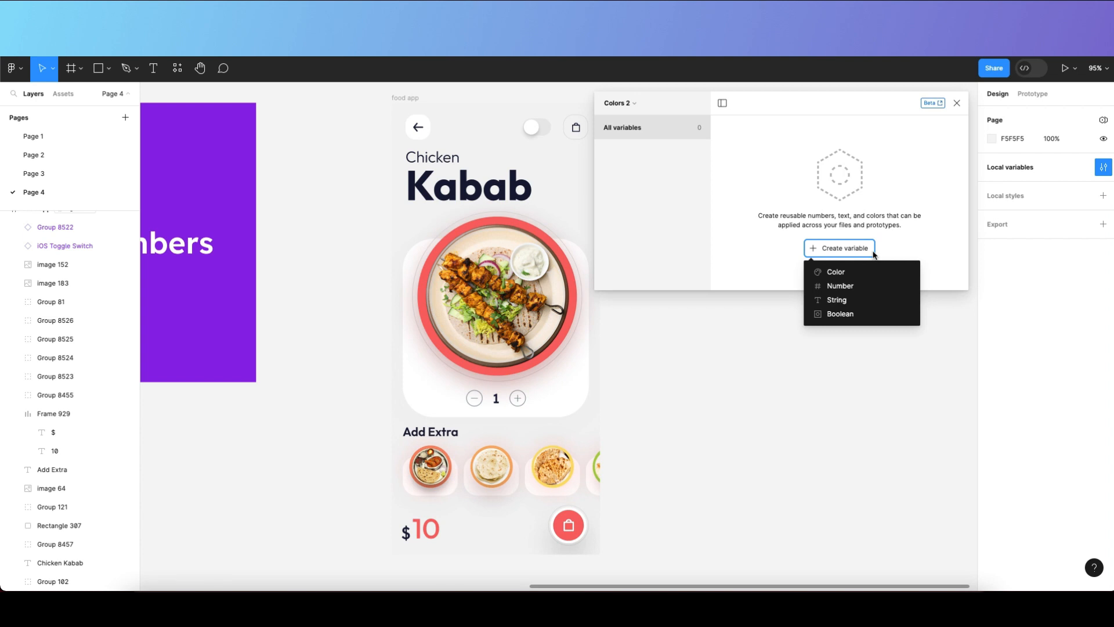
click(836, 272)
key(Return)
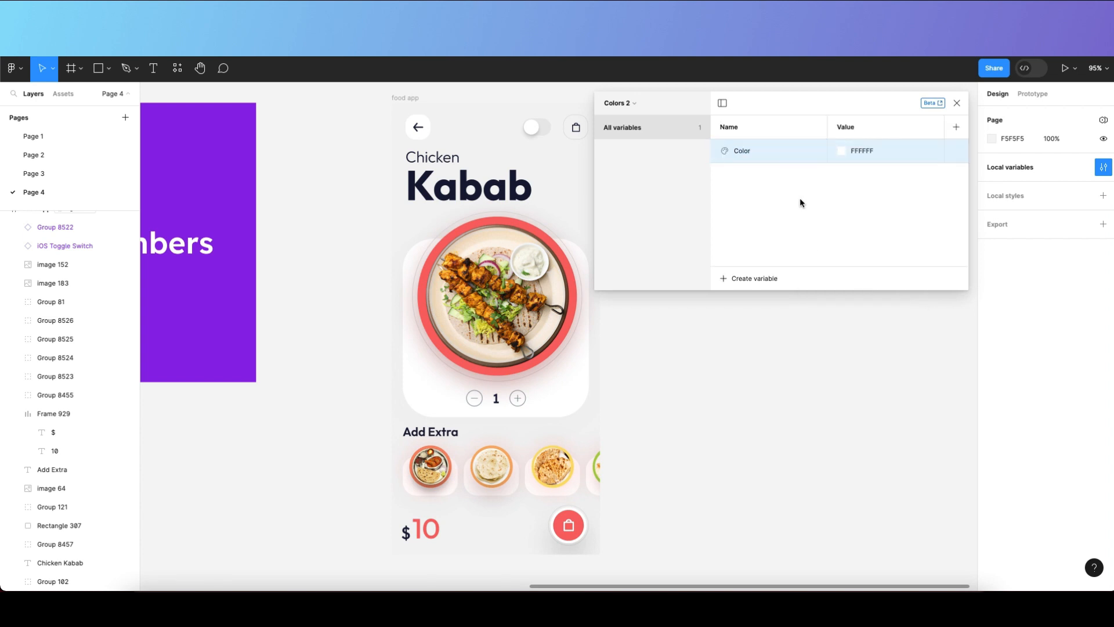
double_click(738, 151)
scroll(373, 298, right, 3)
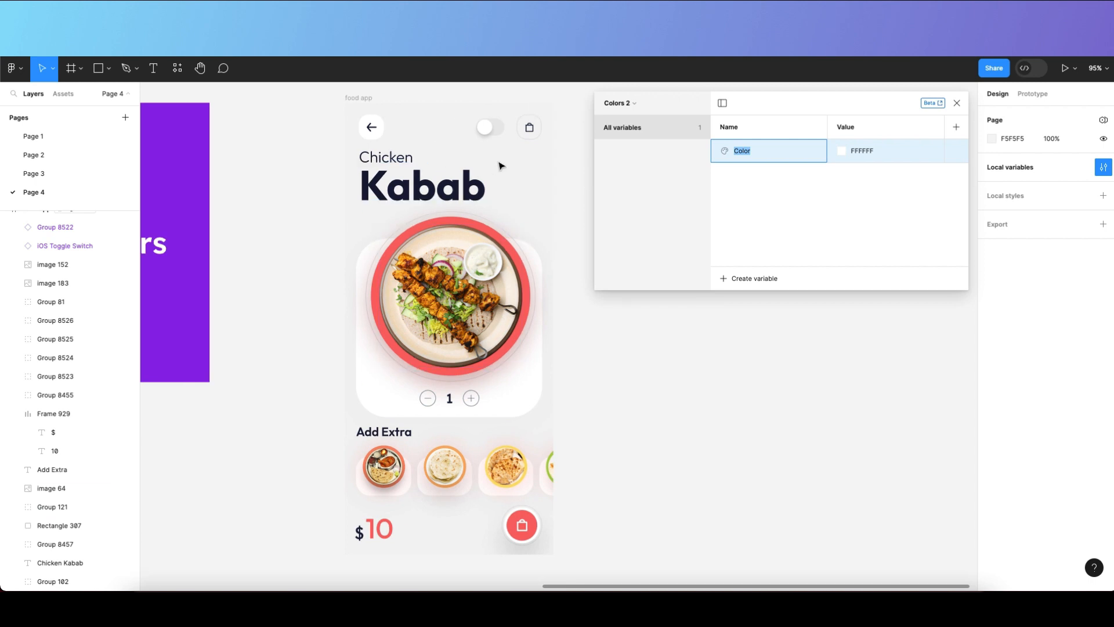
Detach the Background variable from the food app frame's fill and set the Color variable's value to the fill's hex, F3F3F3.
click(517, 199)
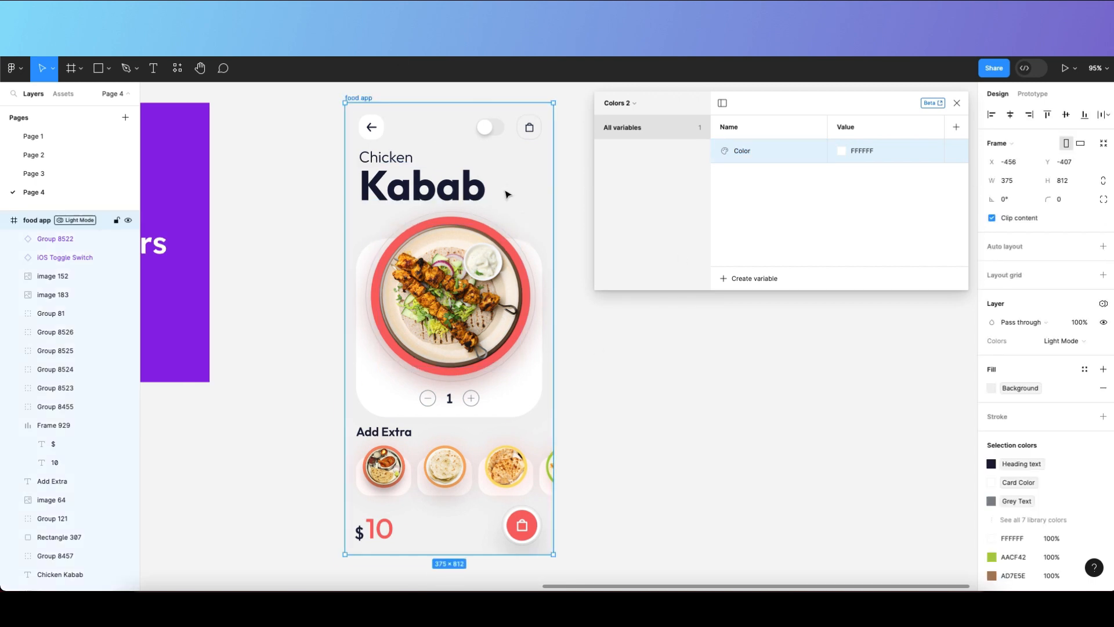
scroll(505, 192, up, 1)
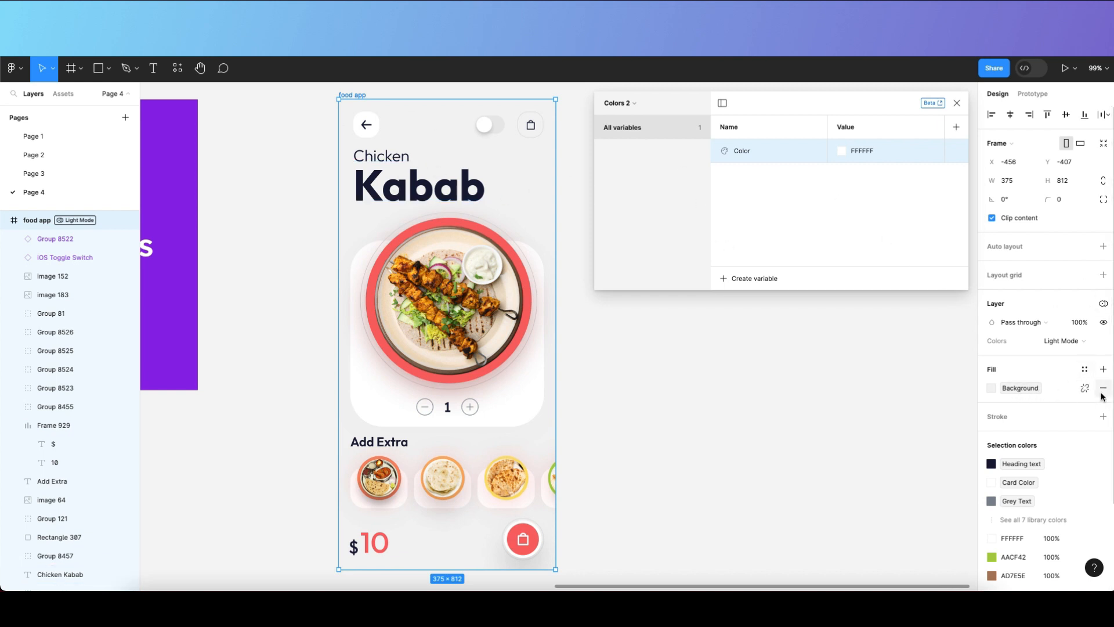
click(1084, 388)
click(1013, 388)
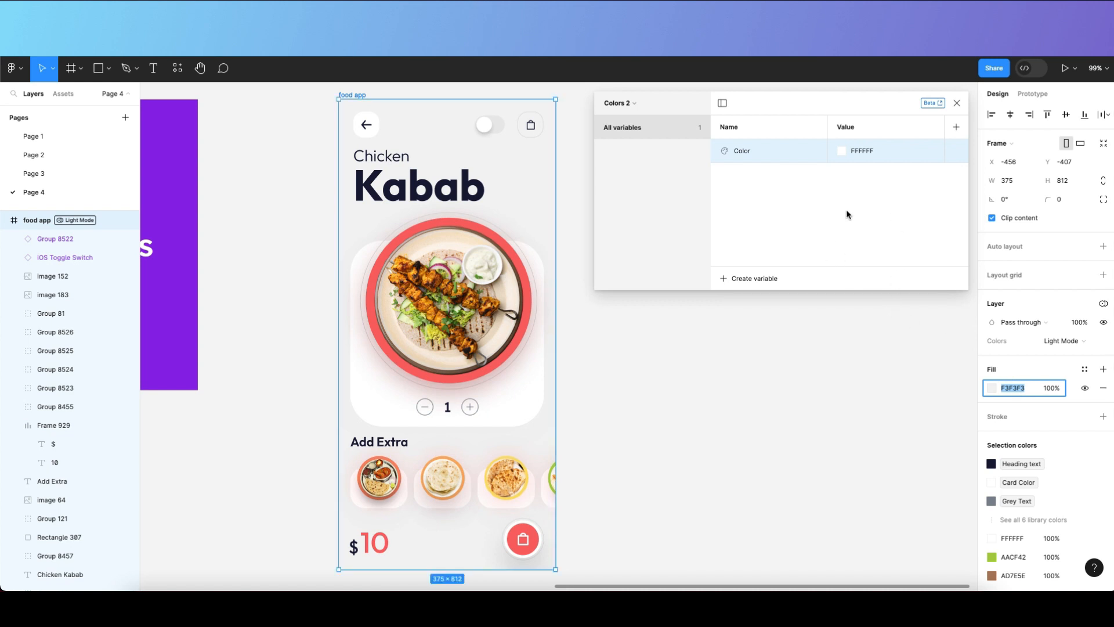
click(871, 152)
text(F3F3F3)
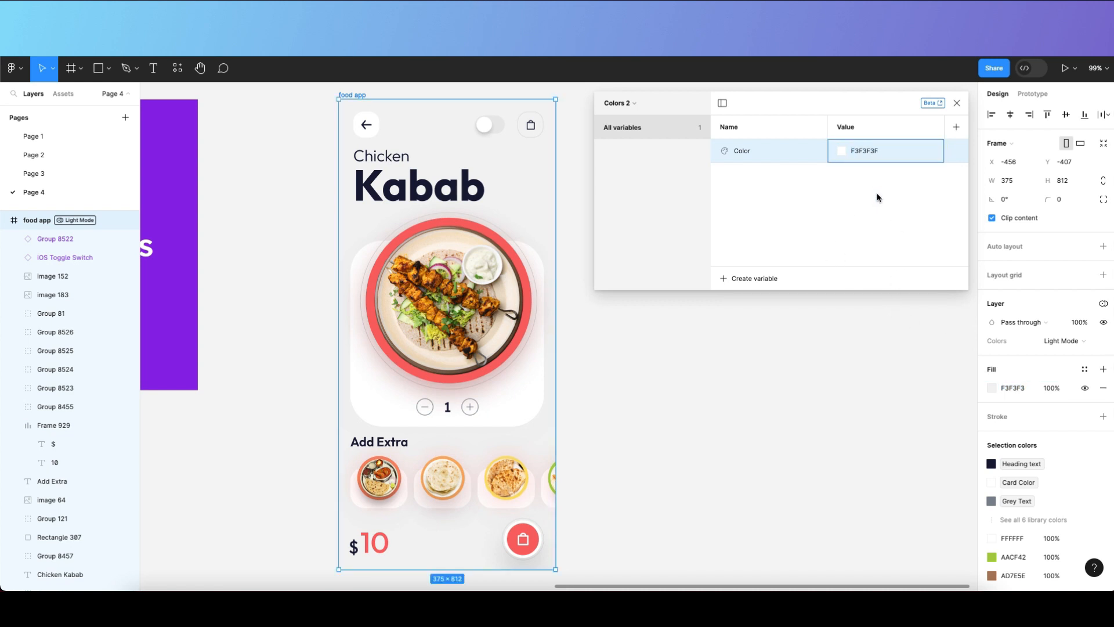
click(859, 221)
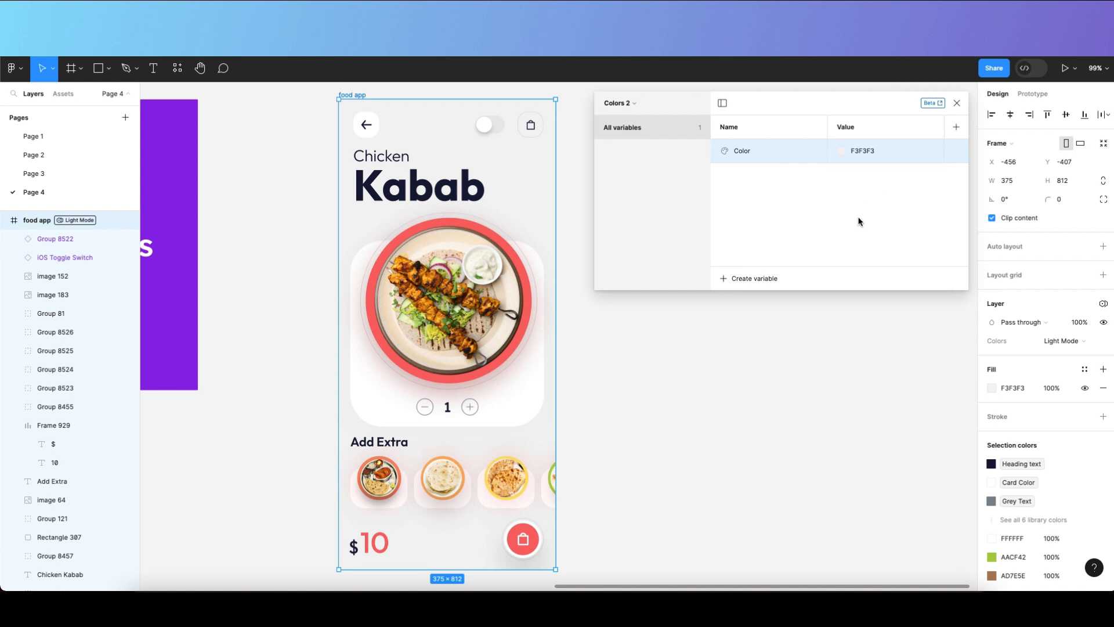
Add a second color variable to Colors 2, name it F3F3F3 and close the variables window.
click(747, 278)
click(772, 301)
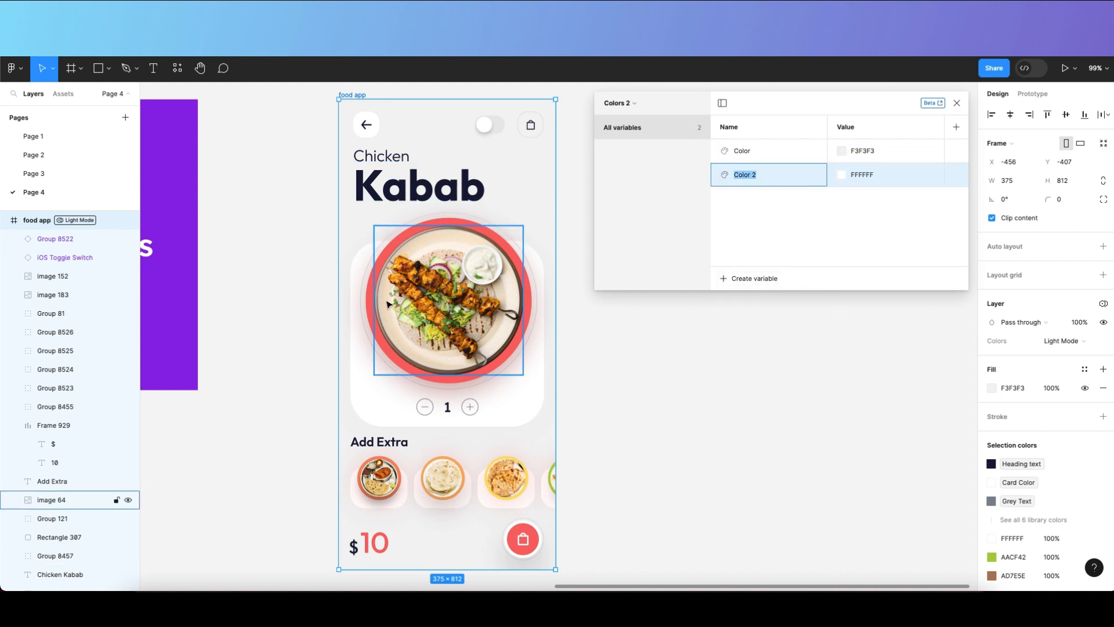
click(730, 215)
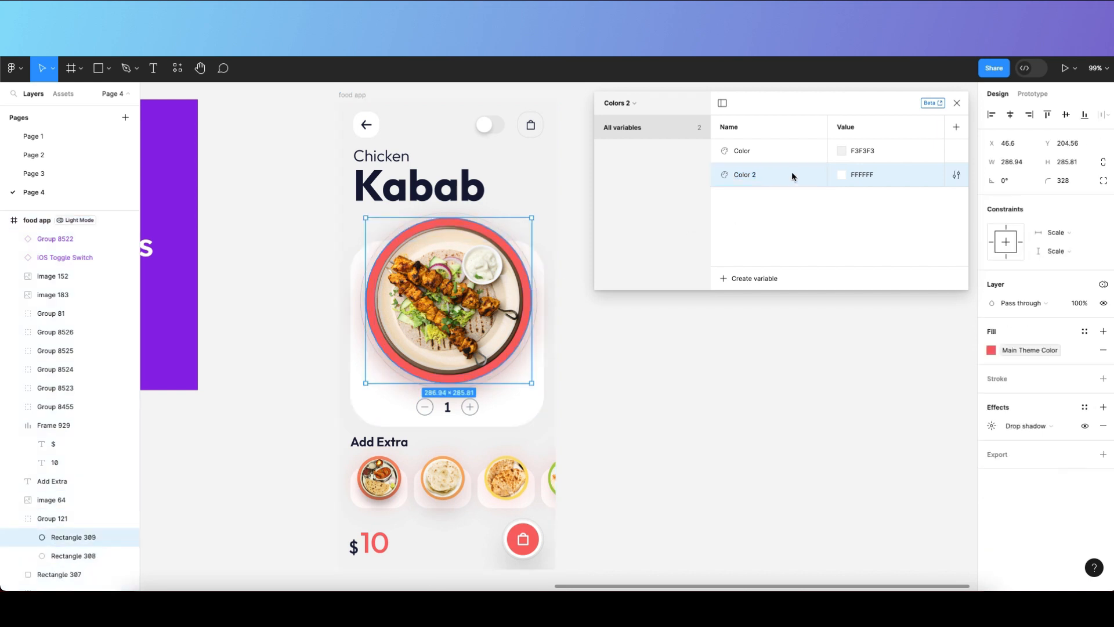
double_click(754, 179)
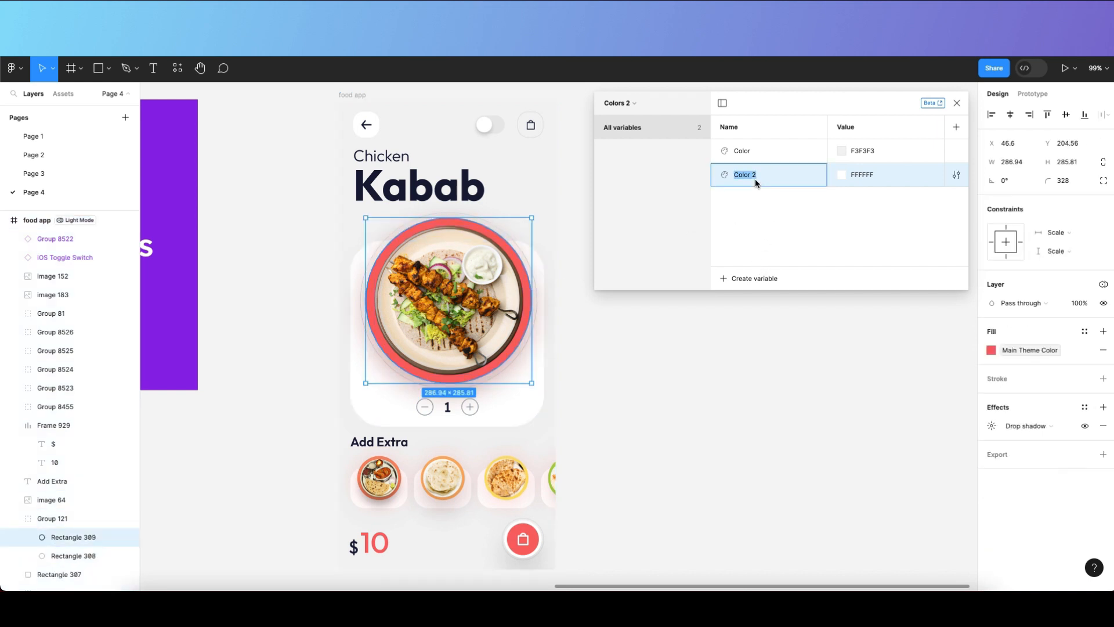
text(F3F3F3)
click(791, 208)
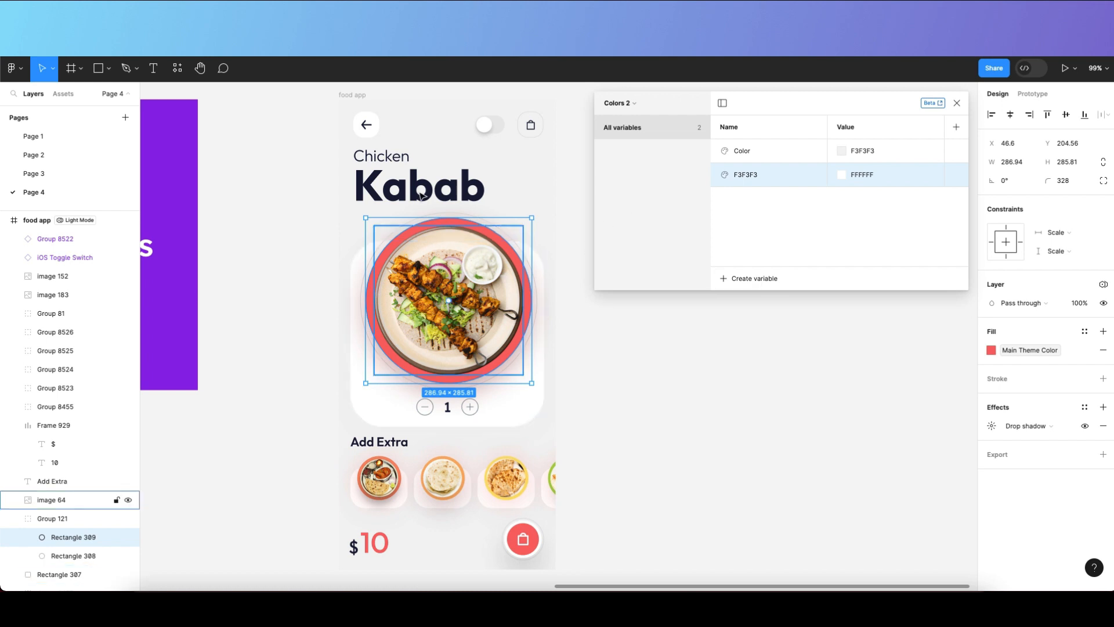
click(302, 325)
click(958, 103)
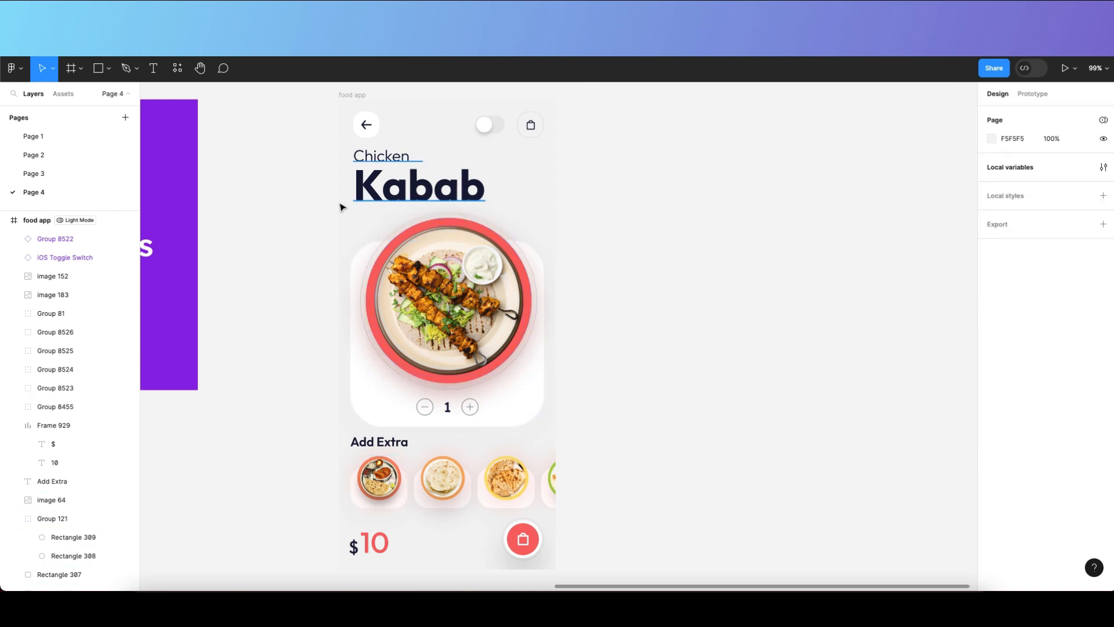
Open the Colors variable collection to review its Light Mode and Dark Mode values beside the selected food app frame.
scroll(285, 198, left, 1)
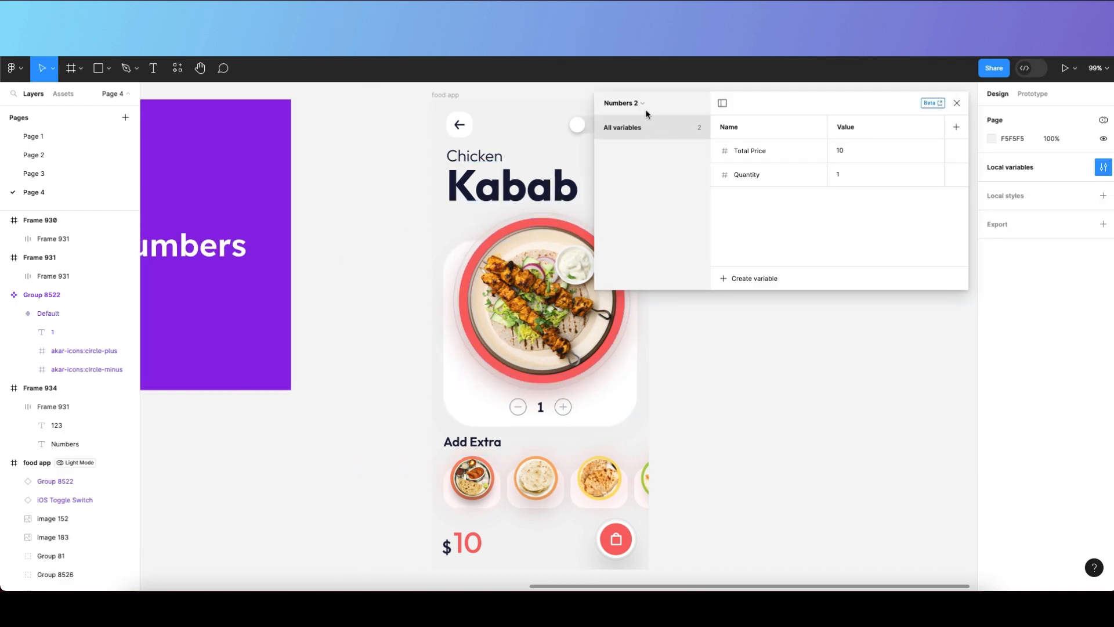
click(635, 104)
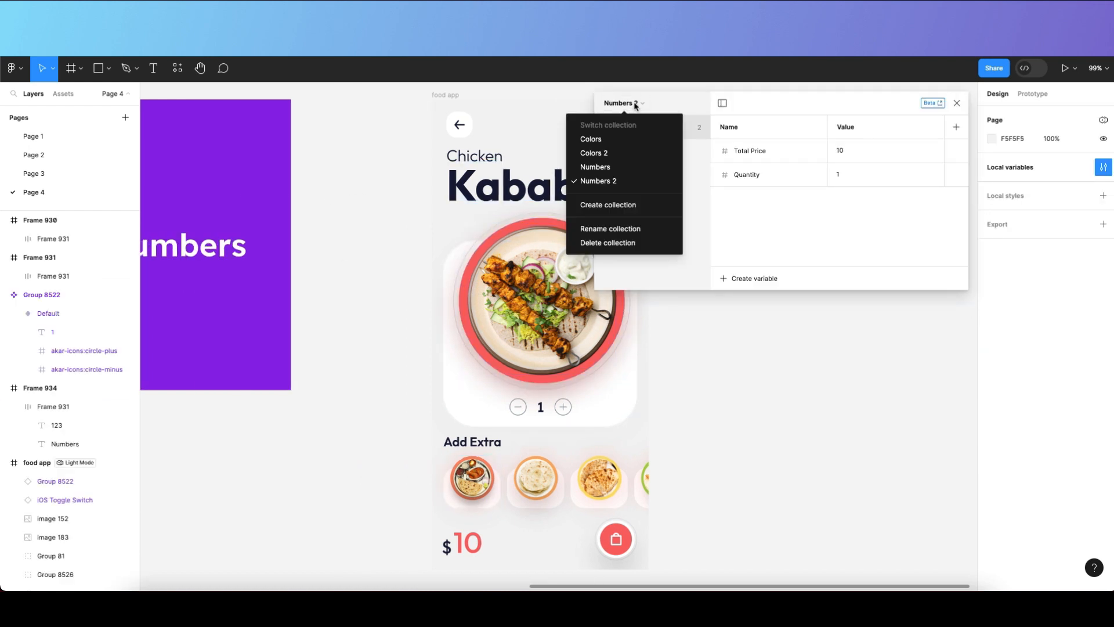
click(633, 140)
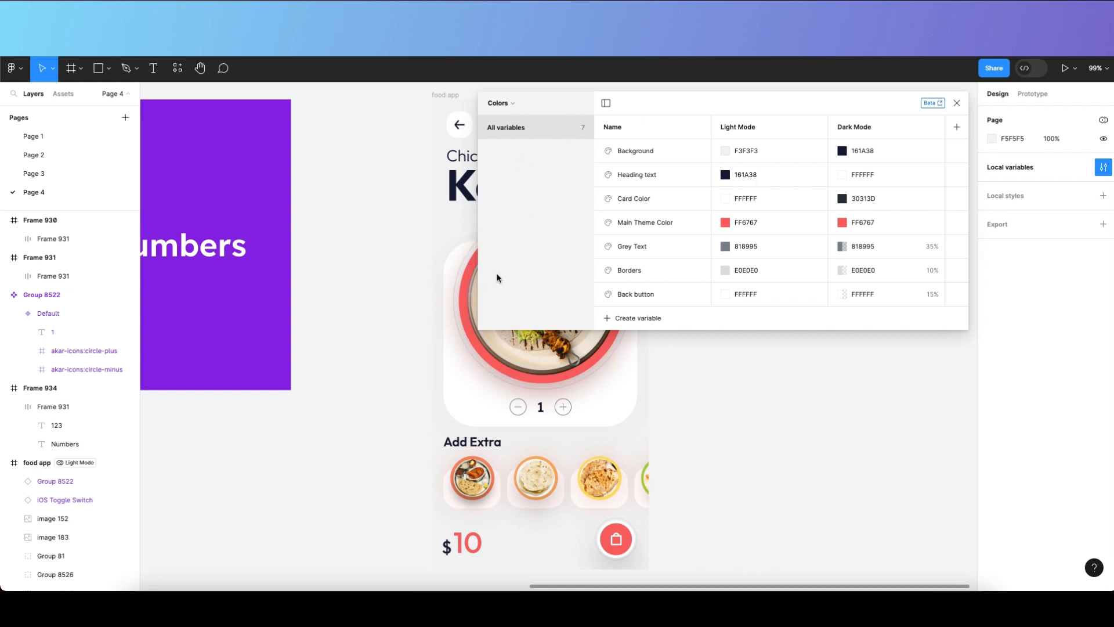
scroll(413, 292, right, 5)
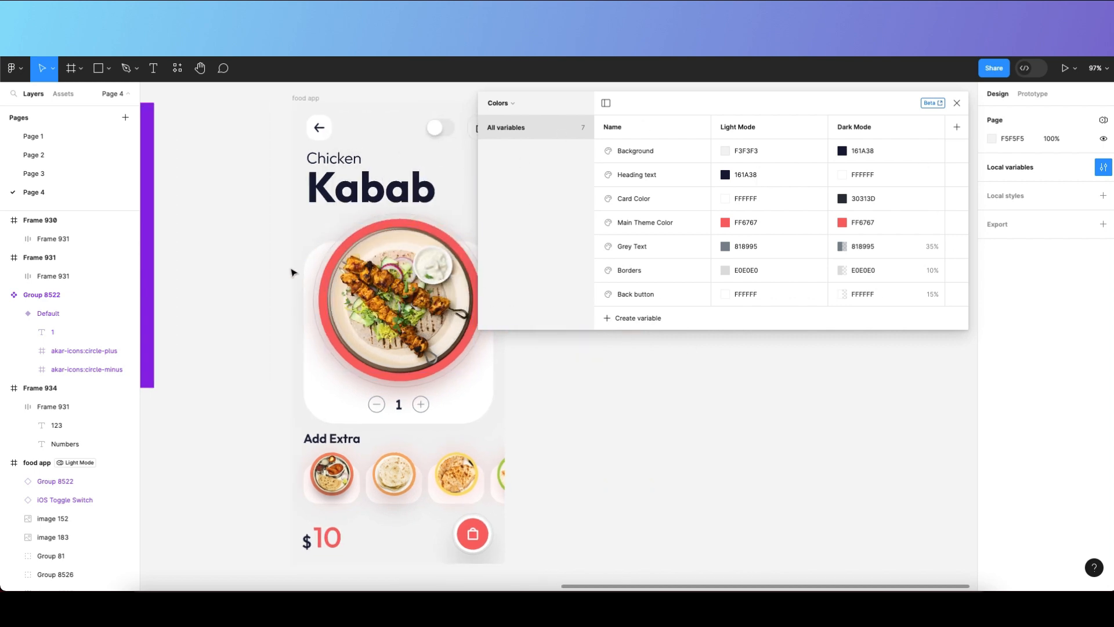
click(299, 249)
click(300, 247)
scroll(348, 290, right, 3)
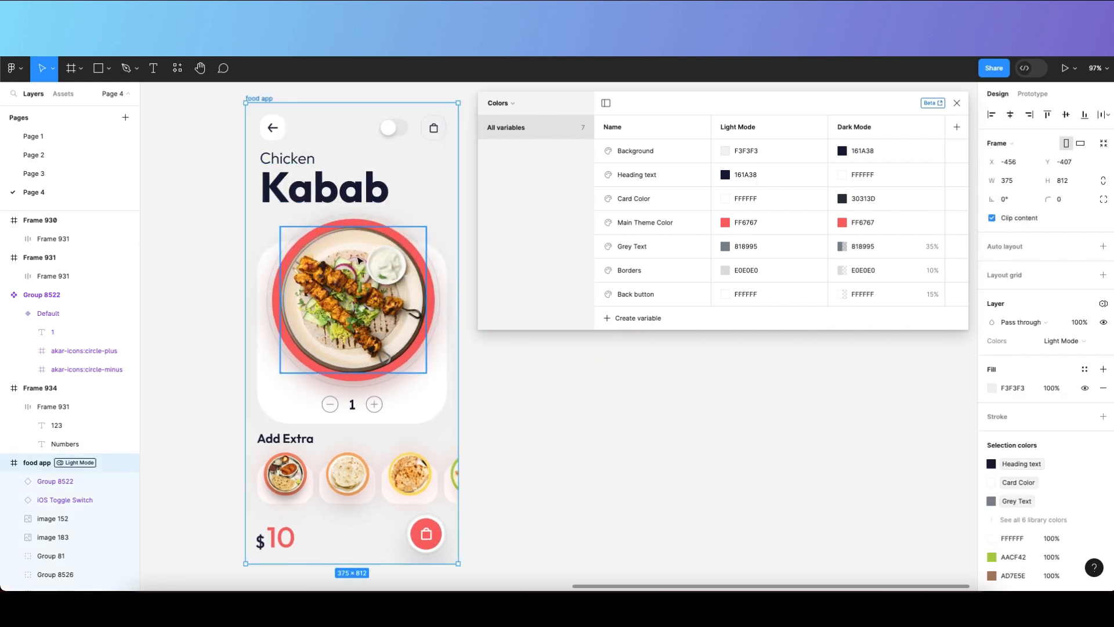
Try adding a third mode to the Colors collection, undo it and close the variables window.
click(957, 126)
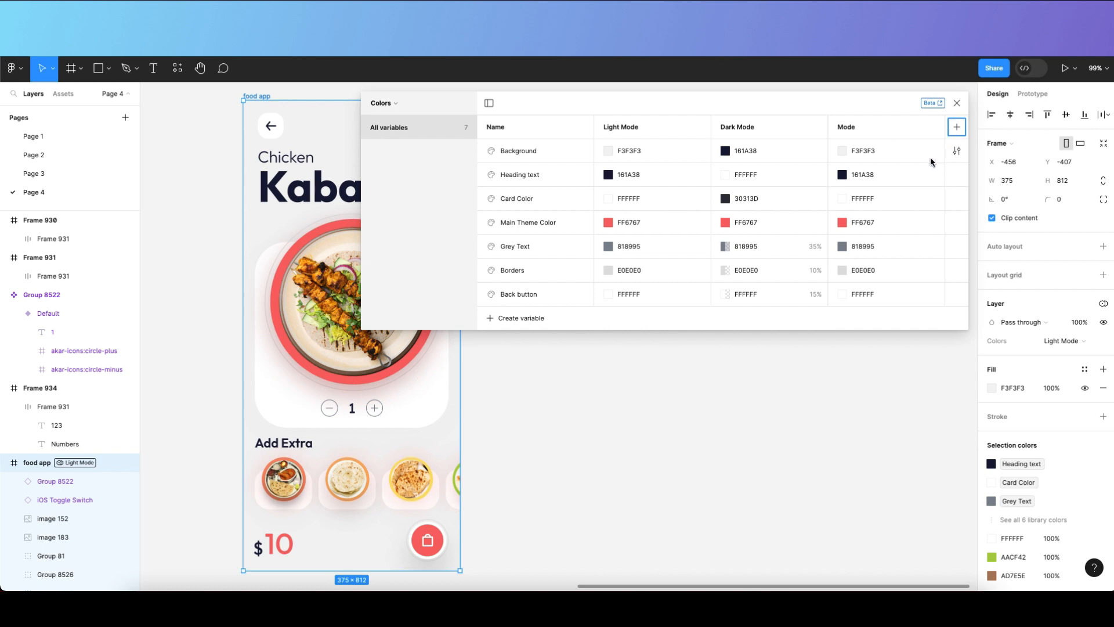
key(super+z)
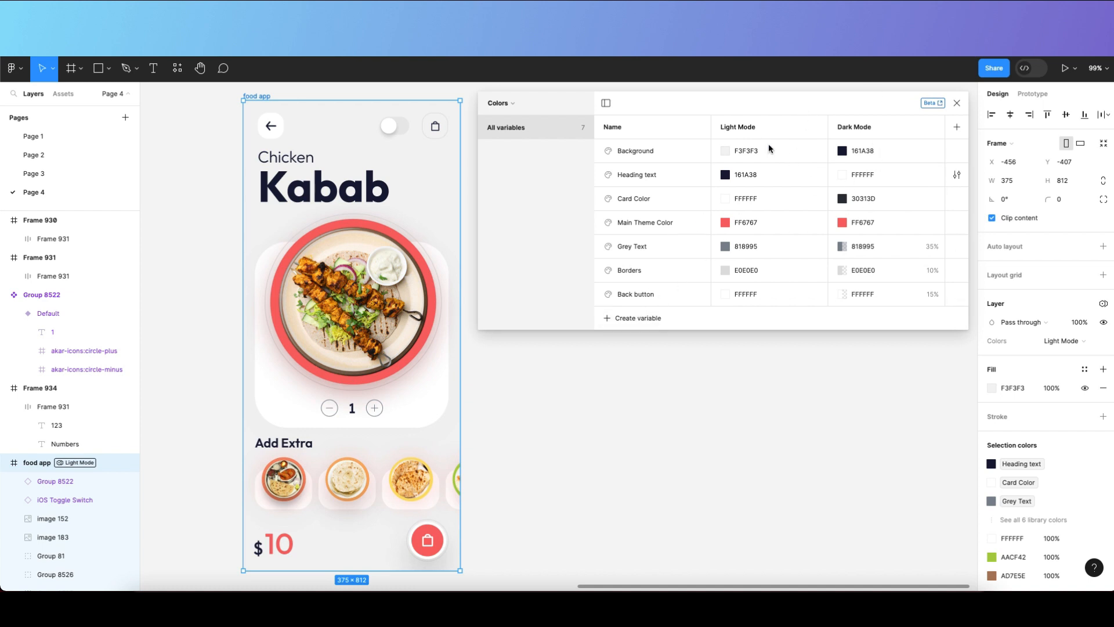
click(957, 102)
scroll(572, 379, left, 3)
scroll(574, 378, left, 1)
click(703, 334)
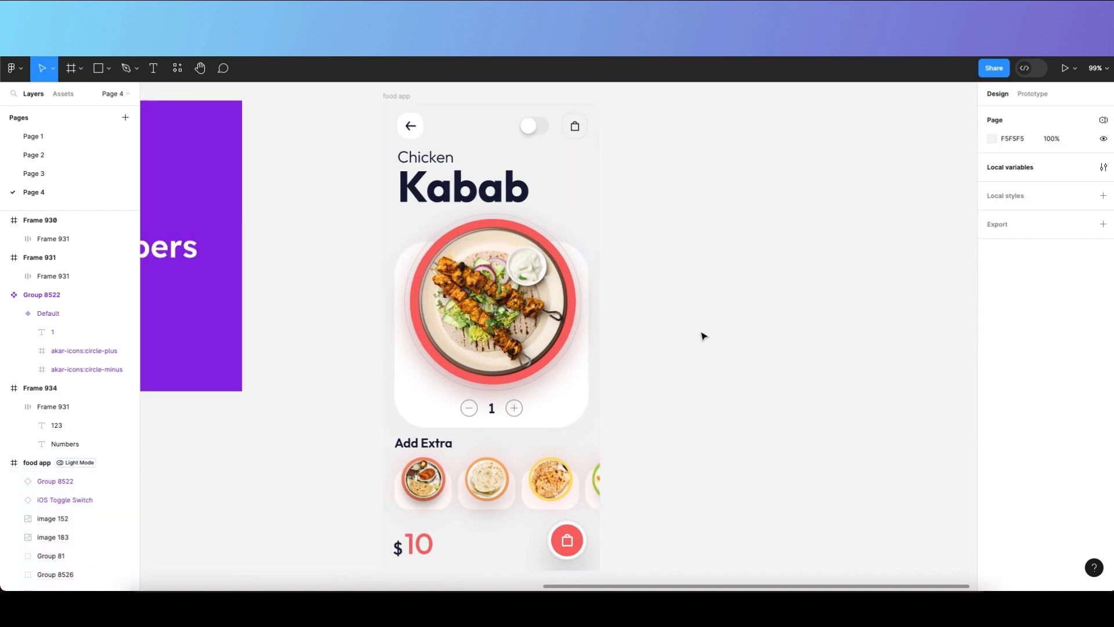
Detach the Main Theme Color variable from the red plate ring's fill and reapply it from the Colors library.
scroll(506, 392, left, 1)
click(484, 361)
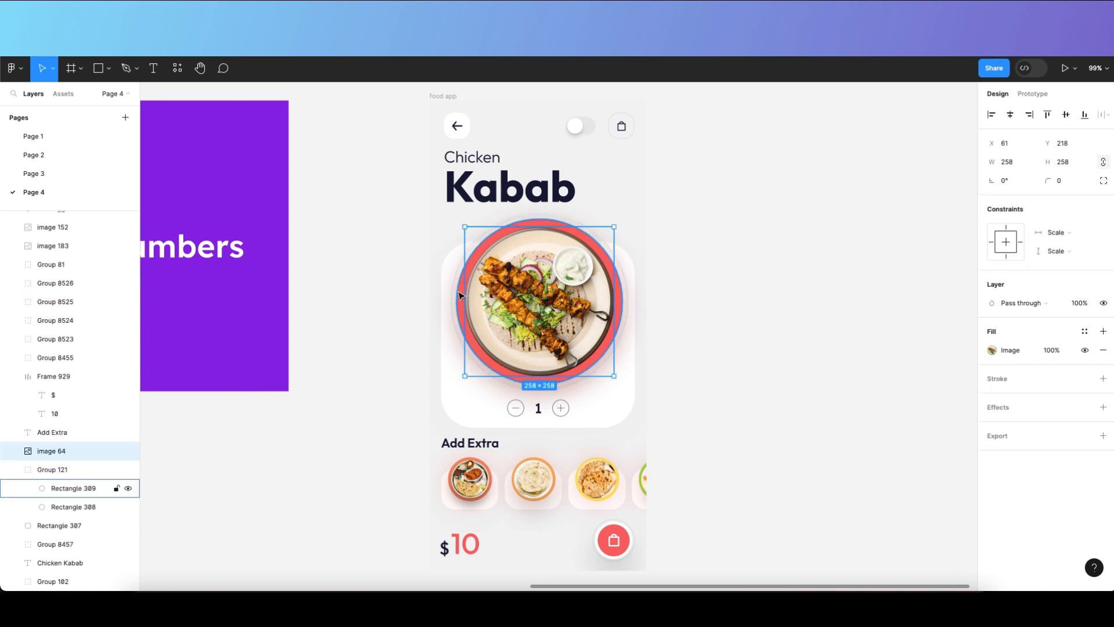
click(457, 294)
scroll(696, 349, left, 1)
click(1084, 350)
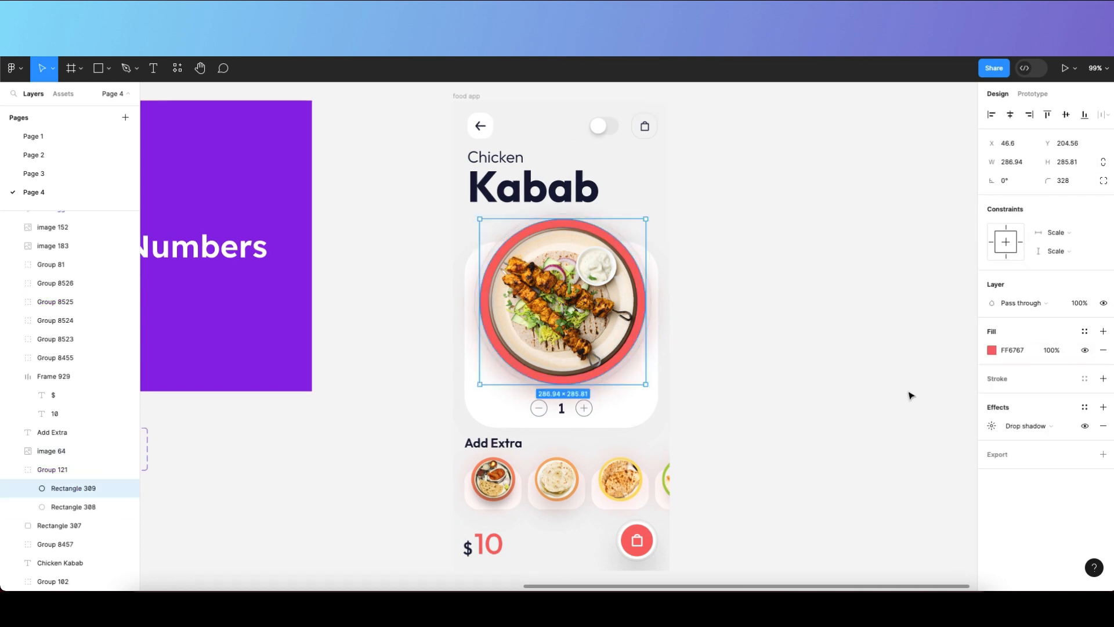
click(1084, 331)
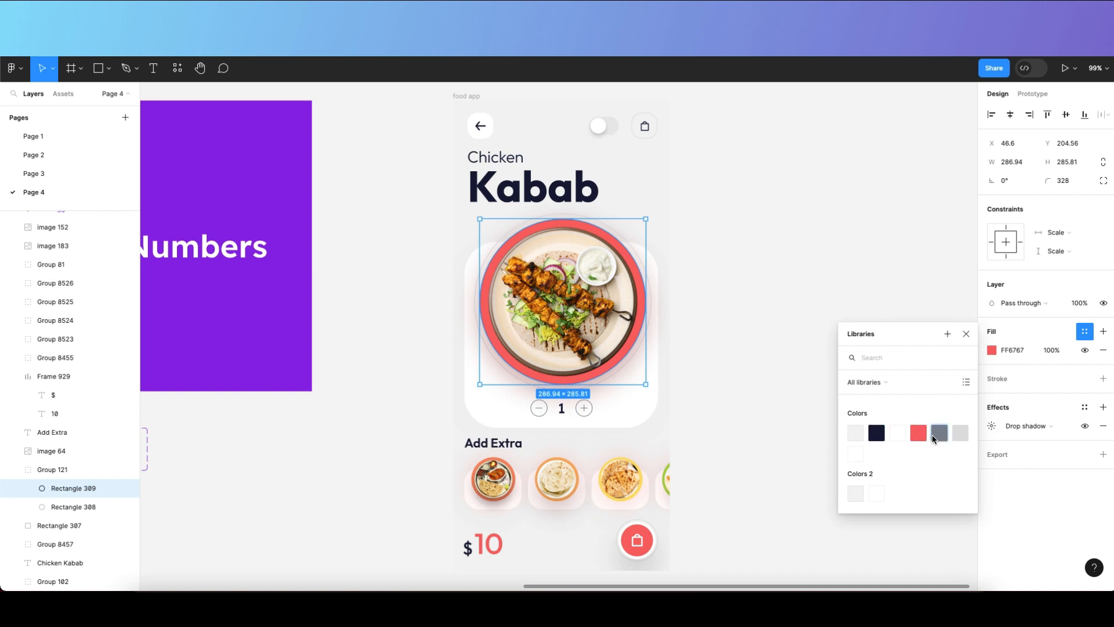
click(912, 436)
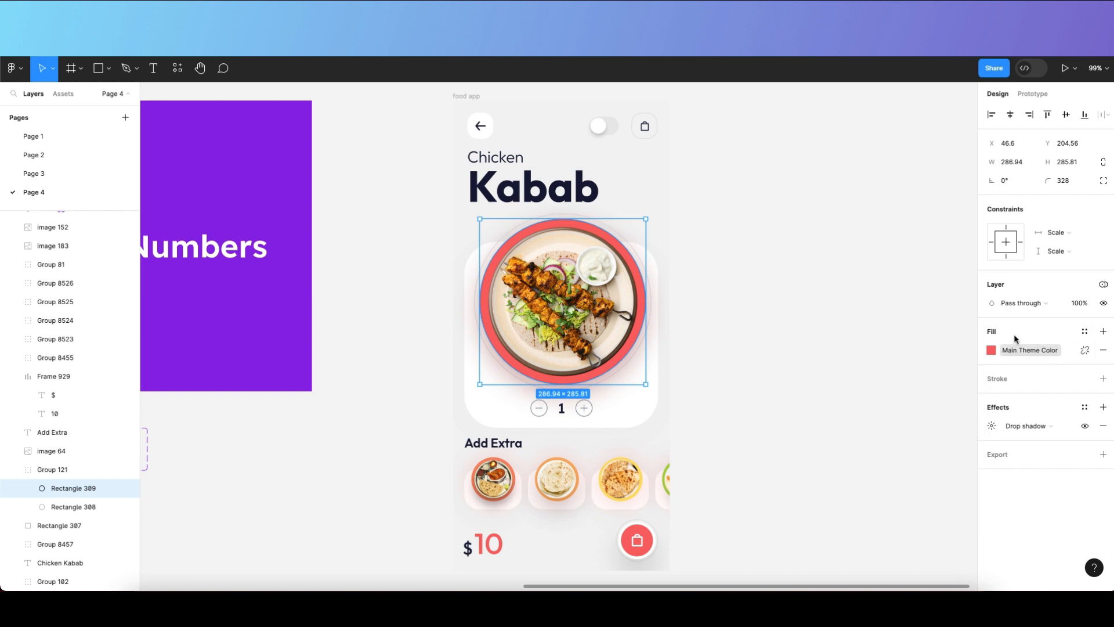
Open the Colors variable collection to review its variables' Light Mode and Dark Mode values and close it.
click(818, 179)
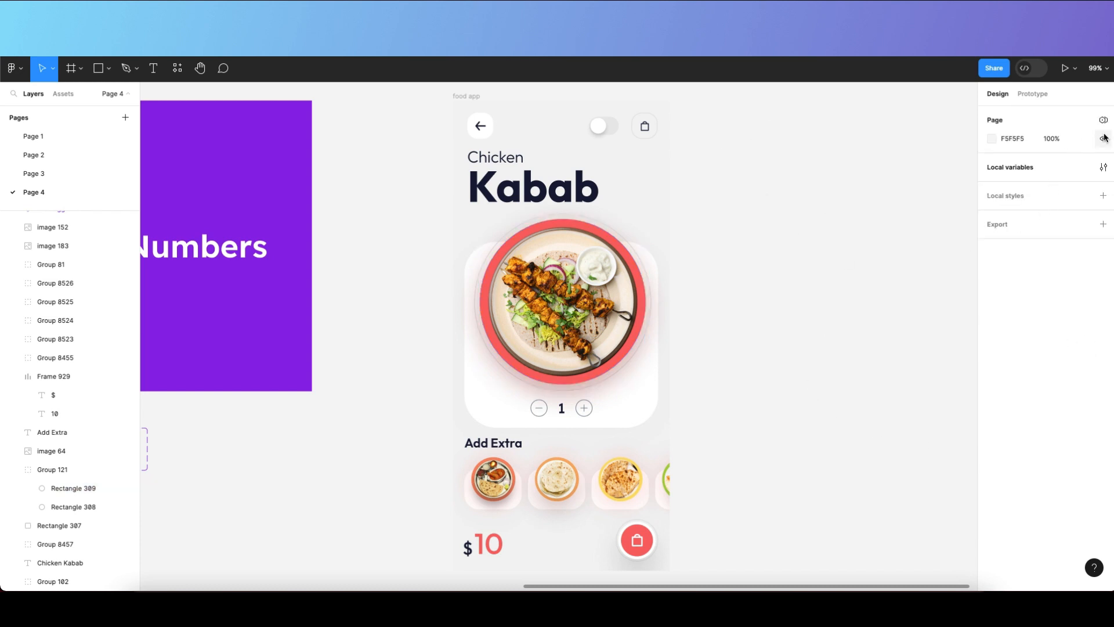
click(1103, 167)
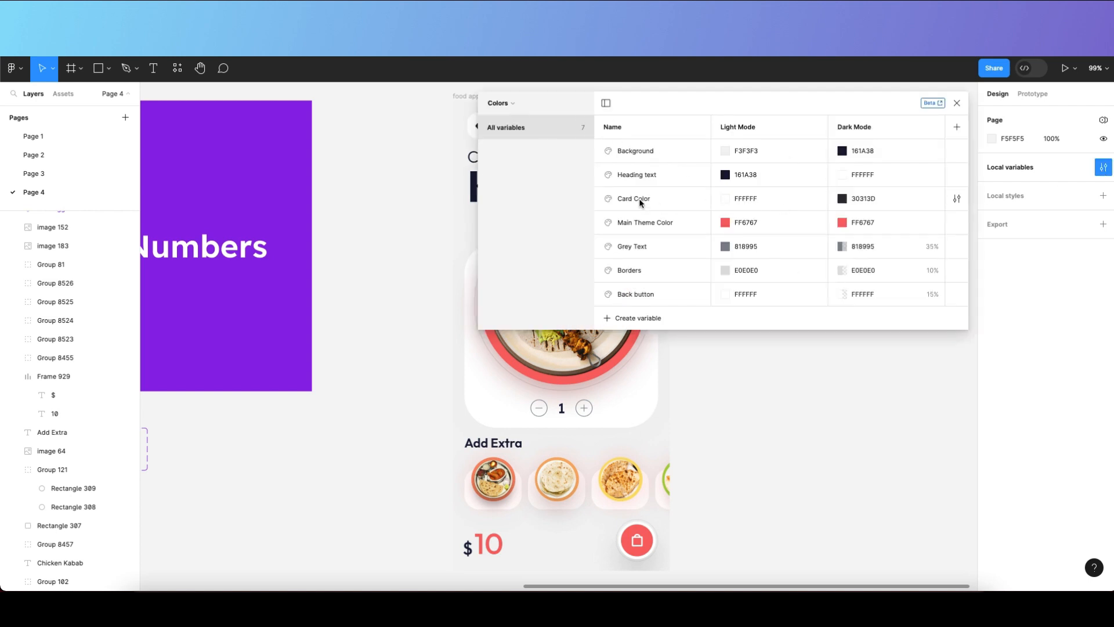
click(956, 103)
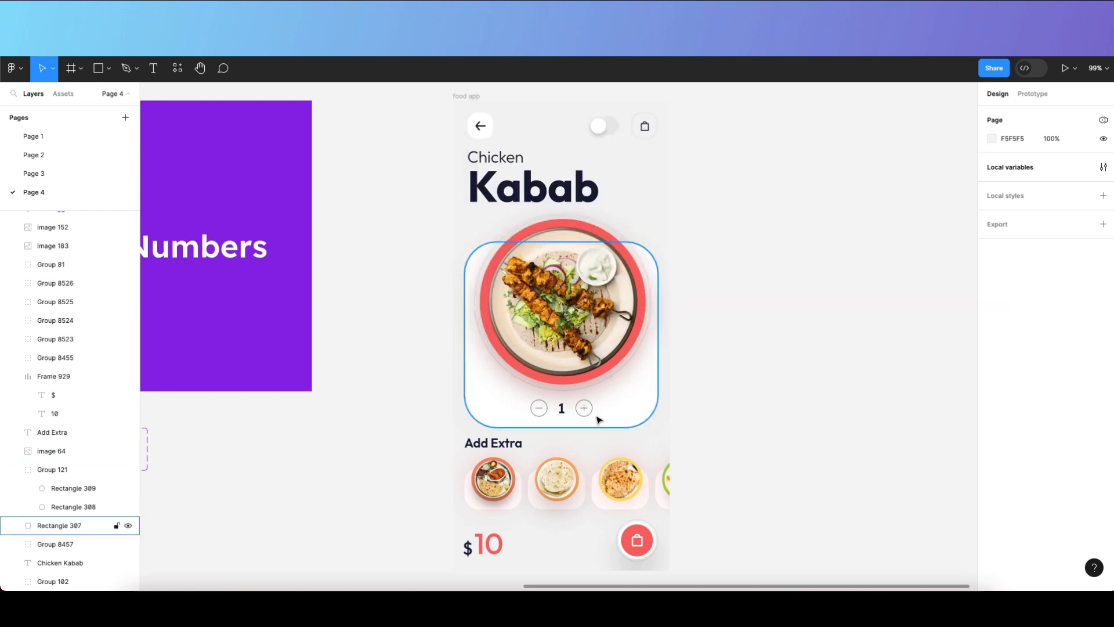
Select the food app frame, preview it as a prototype and close the preview.
click(598, 419)
click(584, 410)
click(733, 355)
click(466, 96)
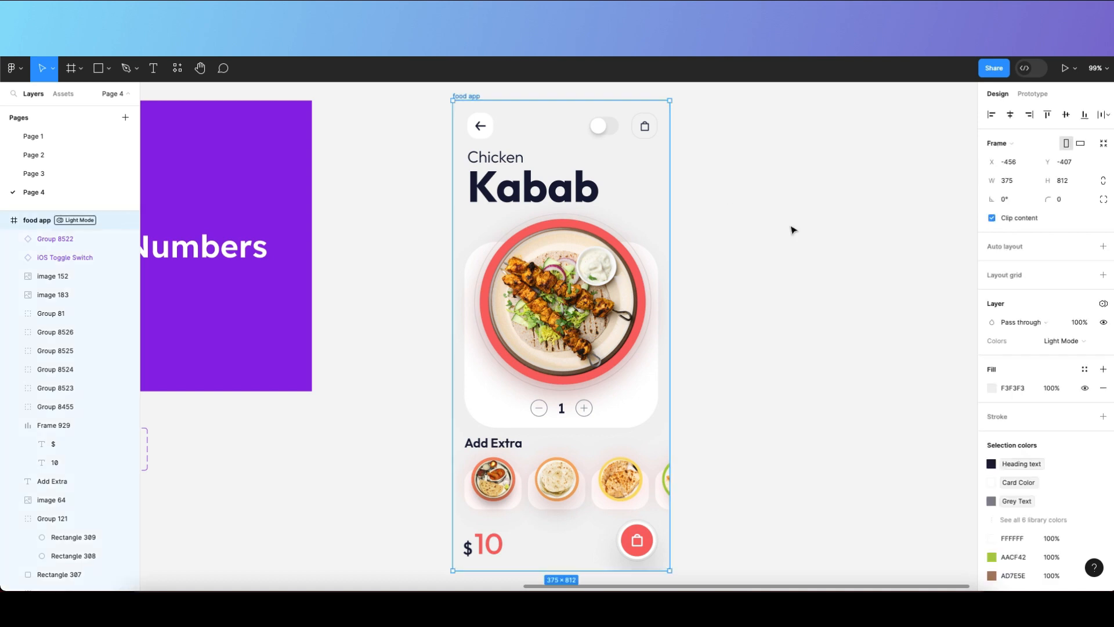
key(shift+space)
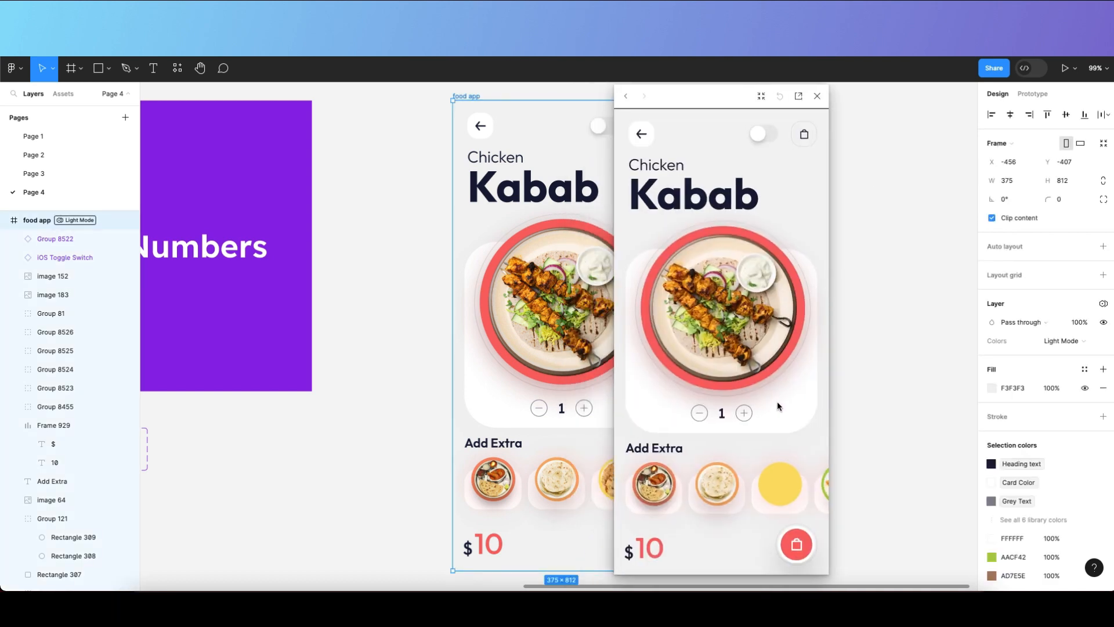
click(817, 95)
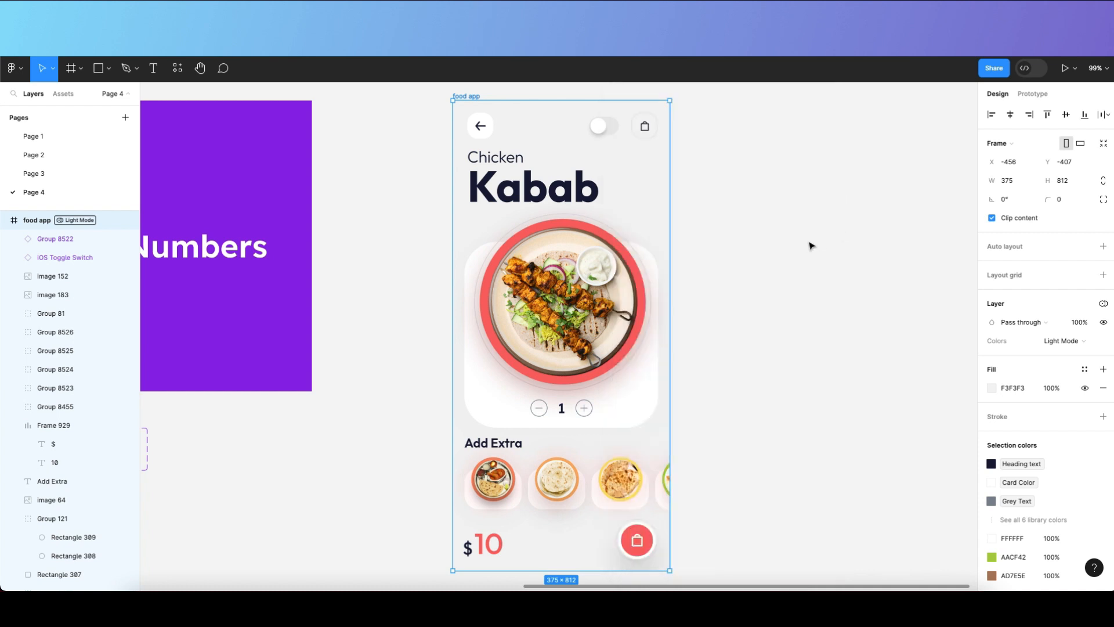
Examine which Colors variable modes can be assigned to the food app frame, leaving the choice unchanged.
click(741, 225)
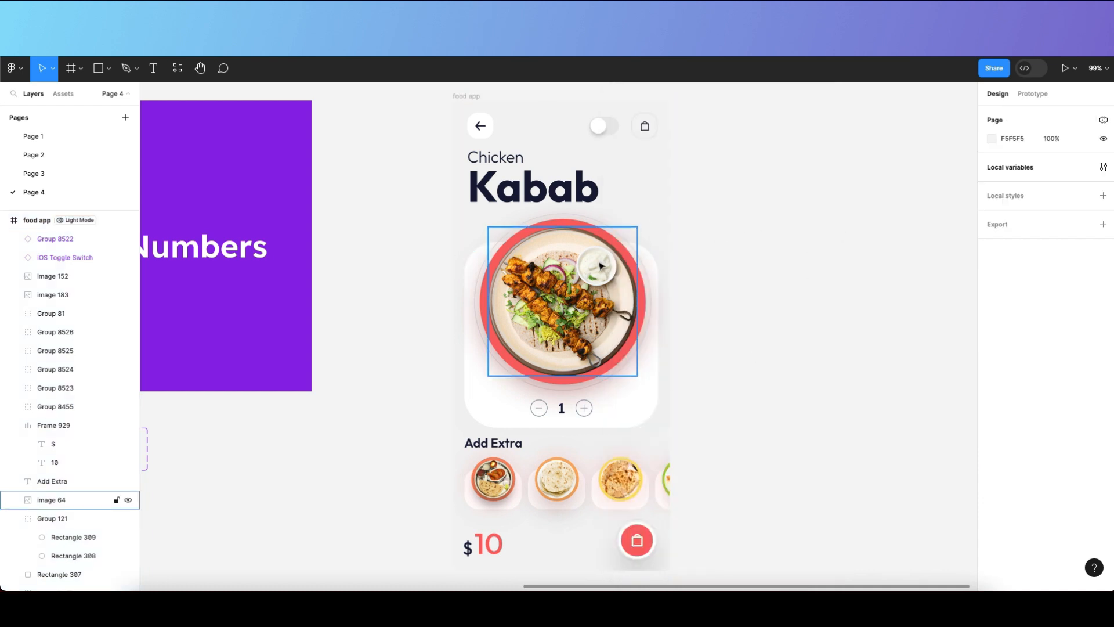
click(745, 268)
click(642, 209)
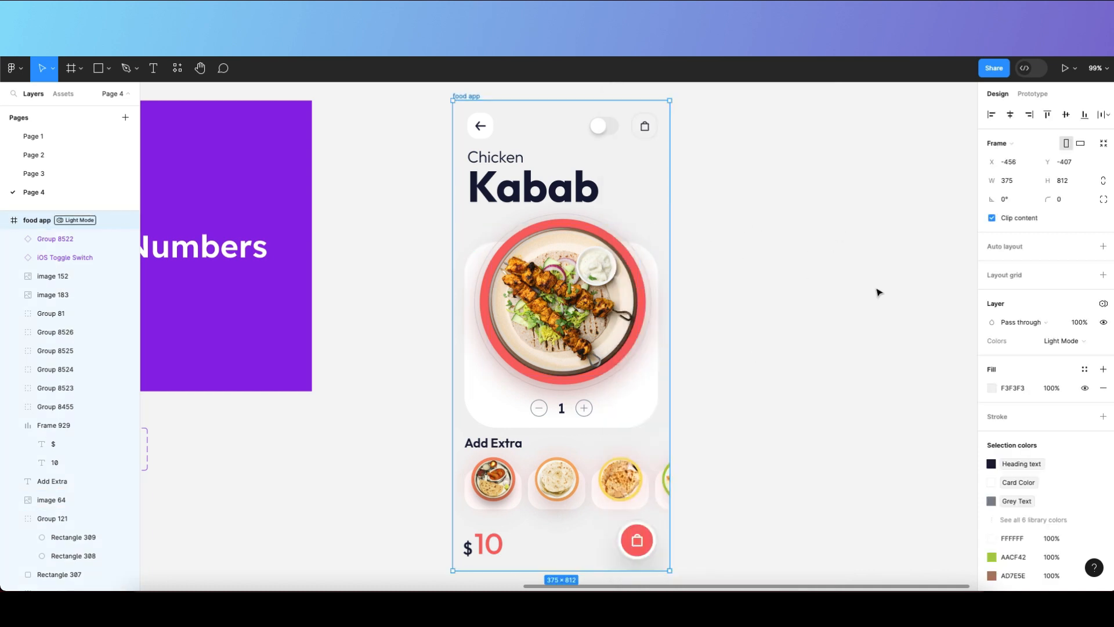
click(829, 278)
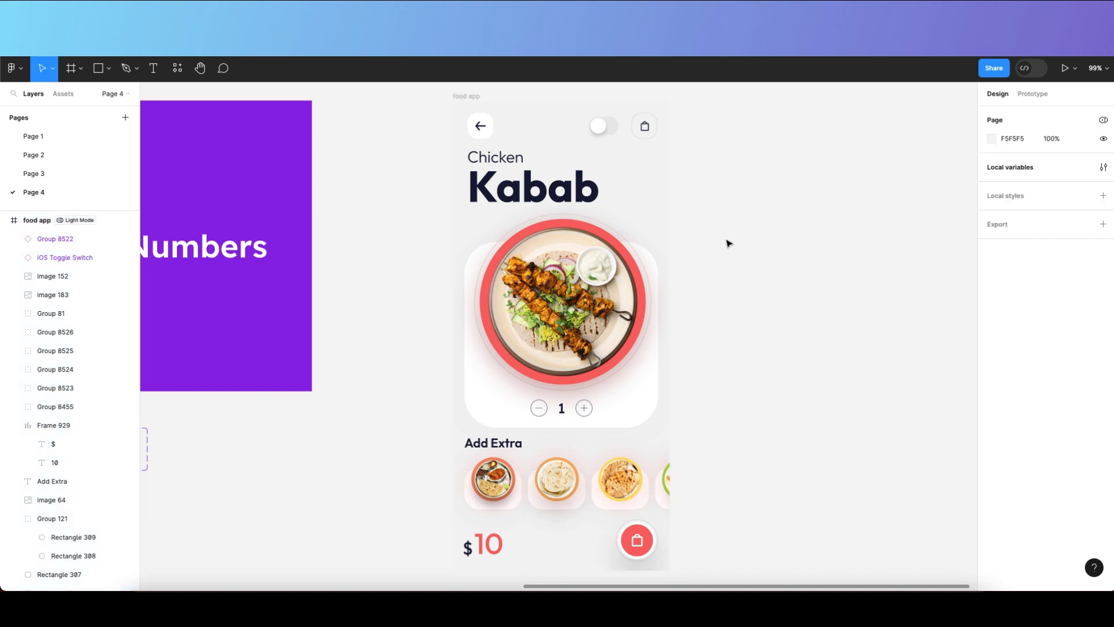
click(665, 224)
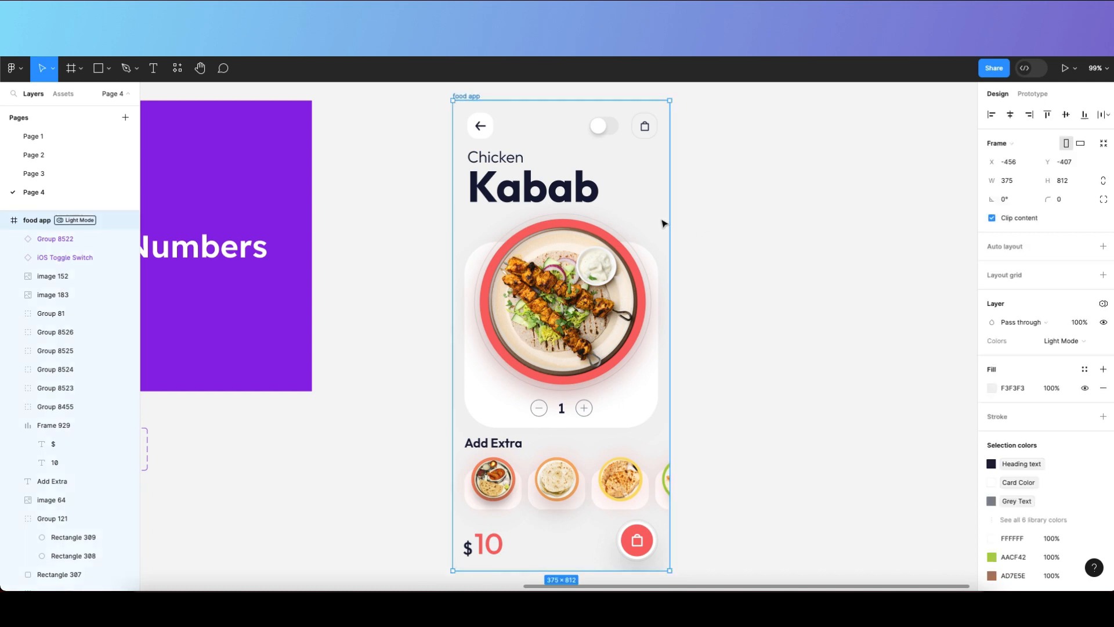
click(1101, 305)
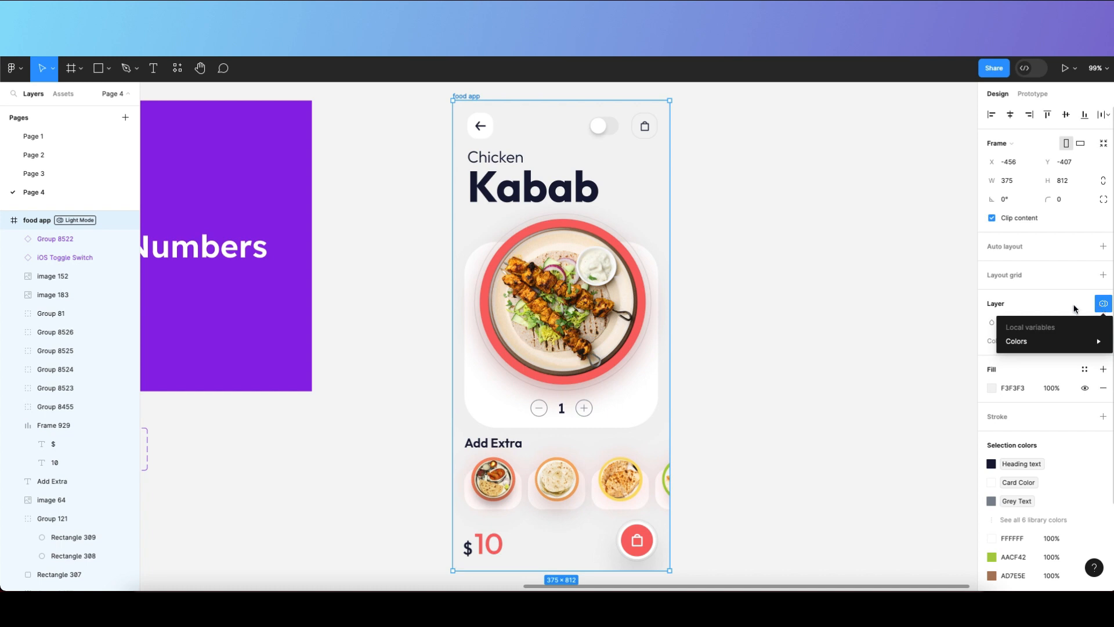
click(1100, 305)
click(1100, 306)
mouse_move(1098, 343)
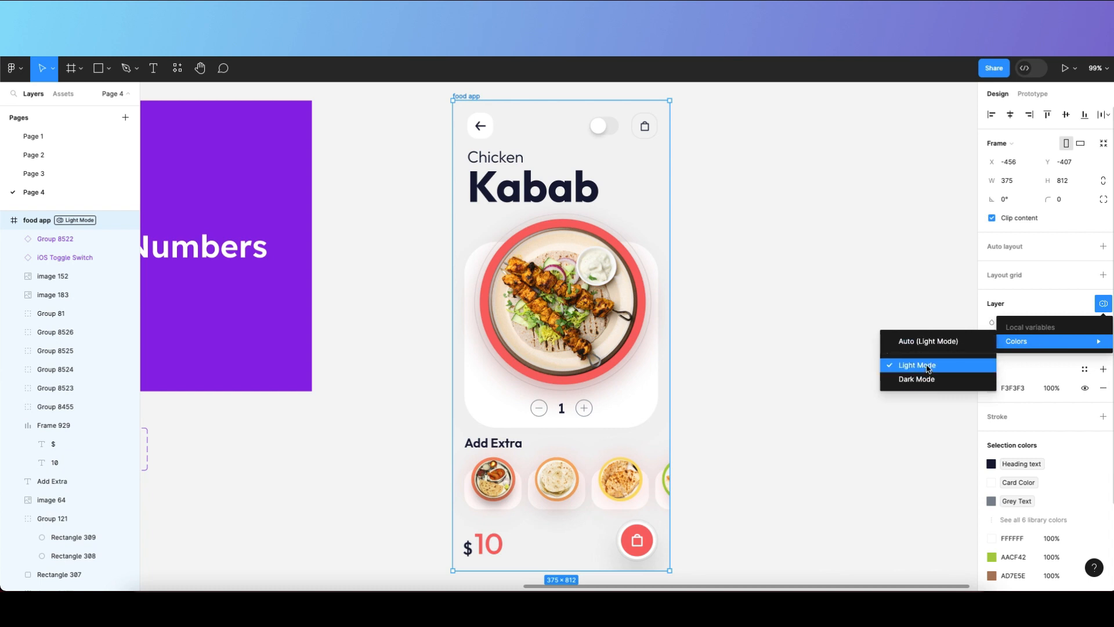
click(908, 285)
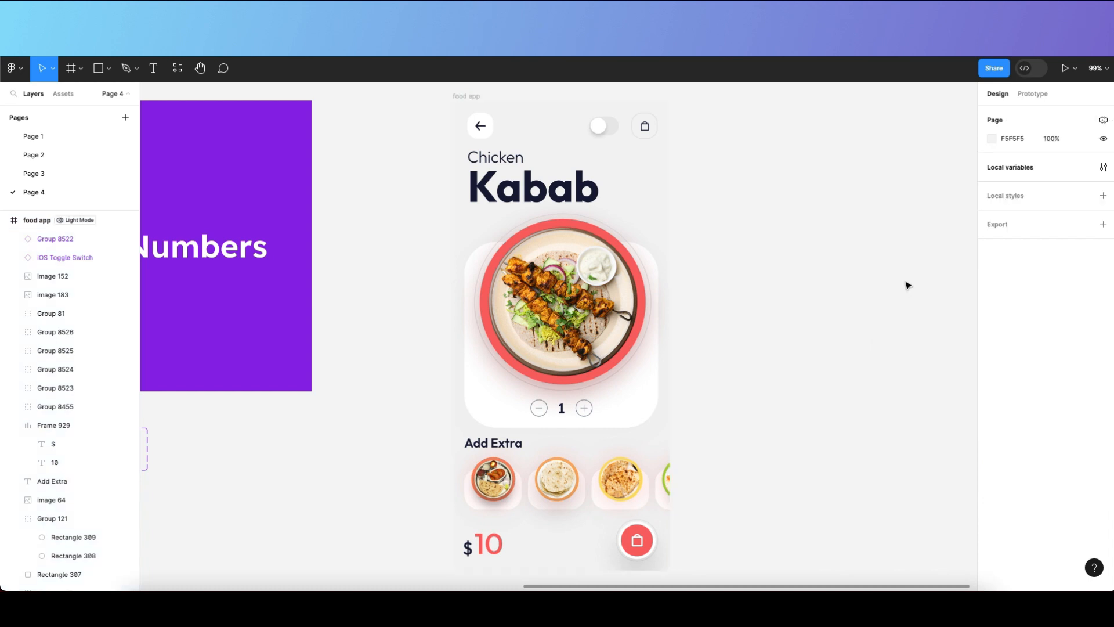
Add a third mode named Blue Theme to the Colors collection and close the variables window.
click(1102, 167)
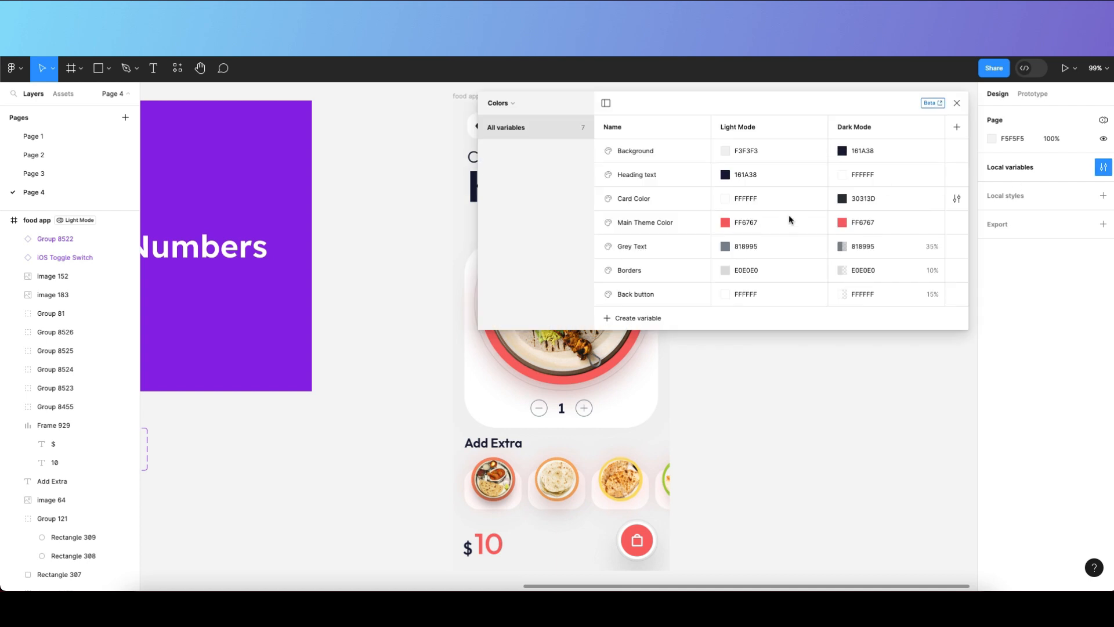
click(956, 126)
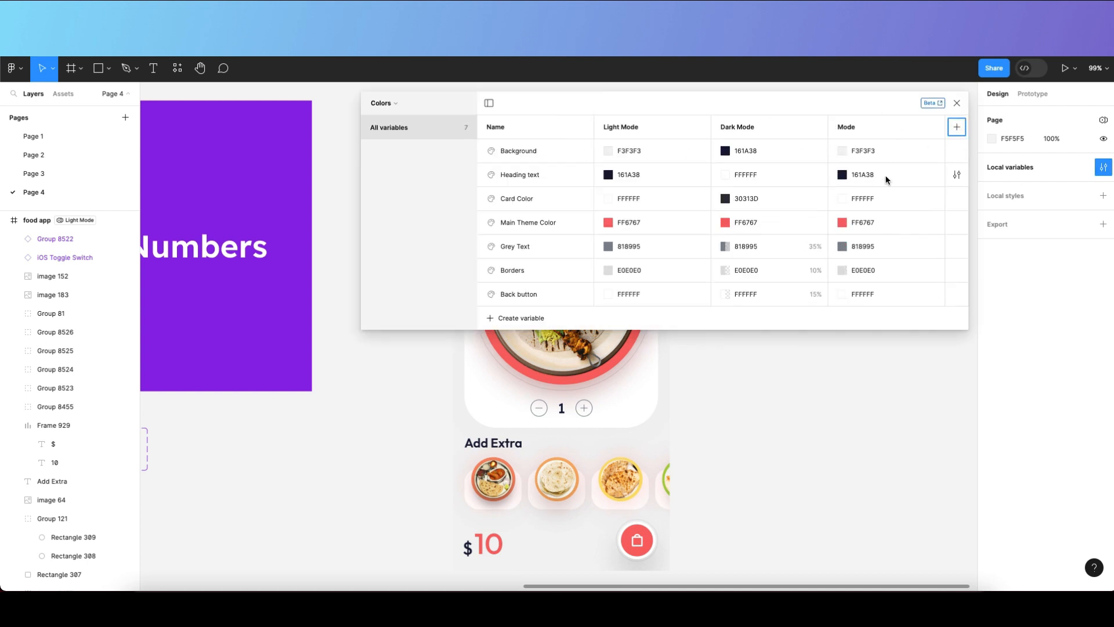
double_click(851, 128)
text(Bl)
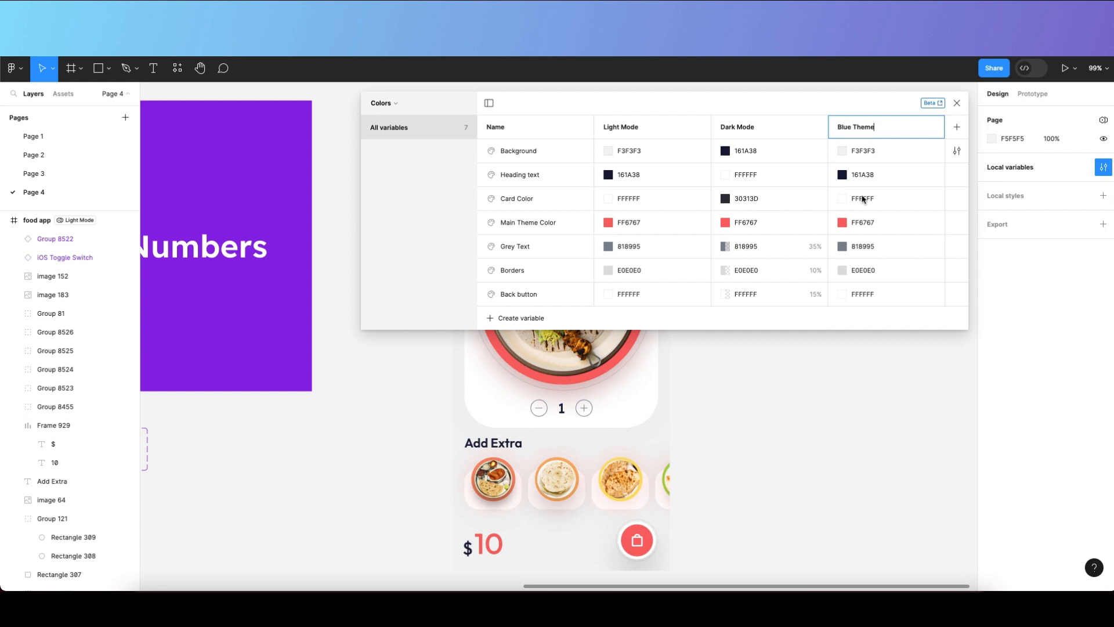
text(ue Theme)
click(838, 378)
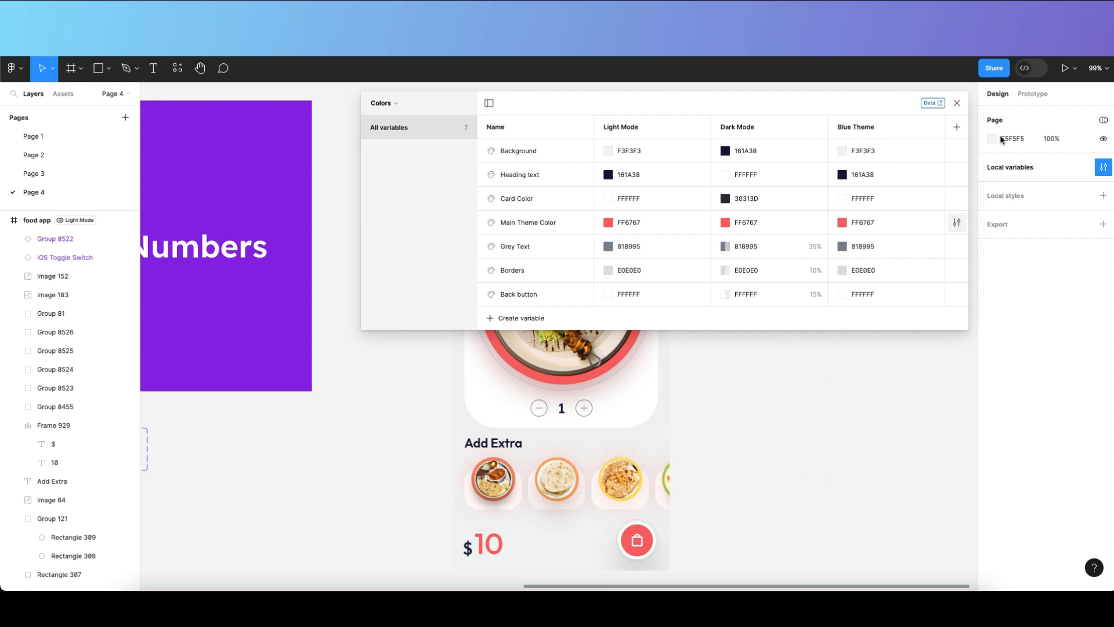
click(956, 103)
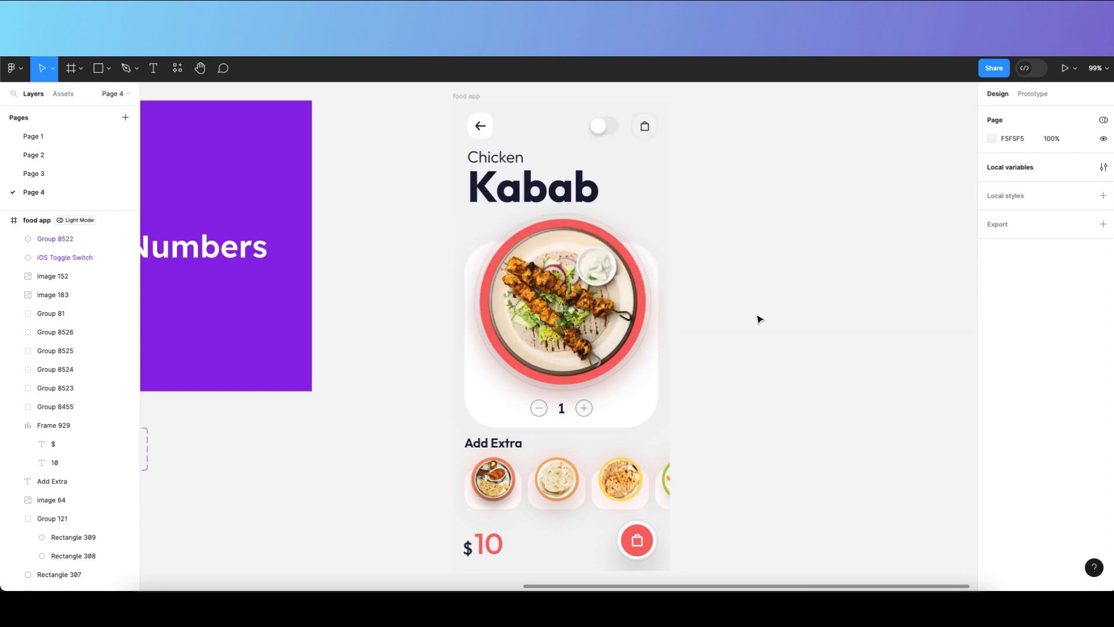
Try Dark Mode from the Colors collection on the food app frame and undo the mode change.
click(656, 213)
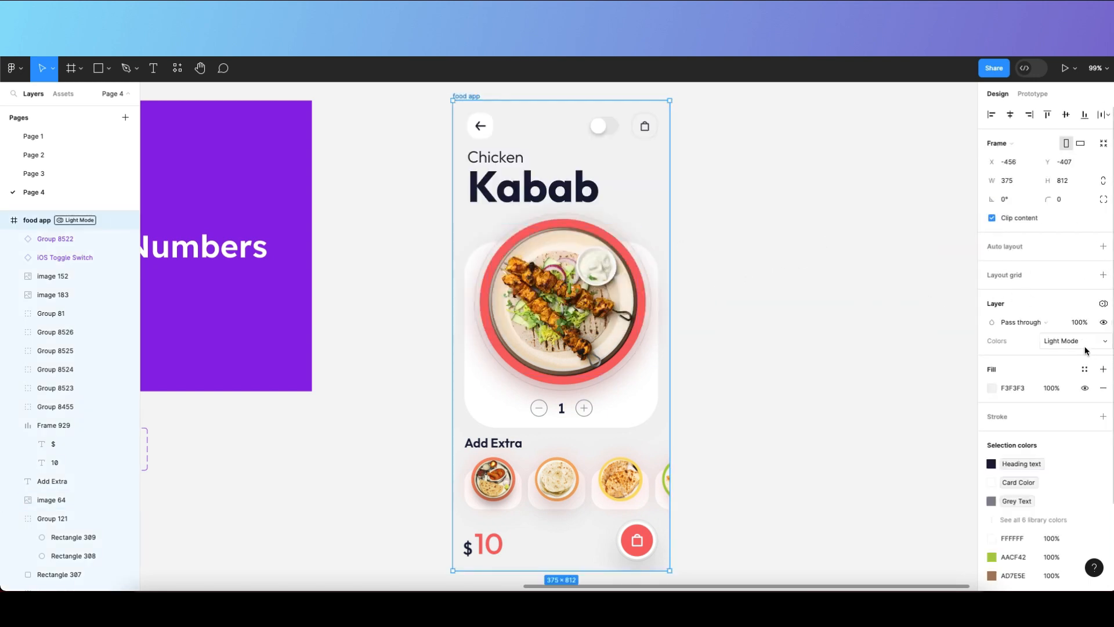
click(1099, 304)
mouse_move(1073, 342)
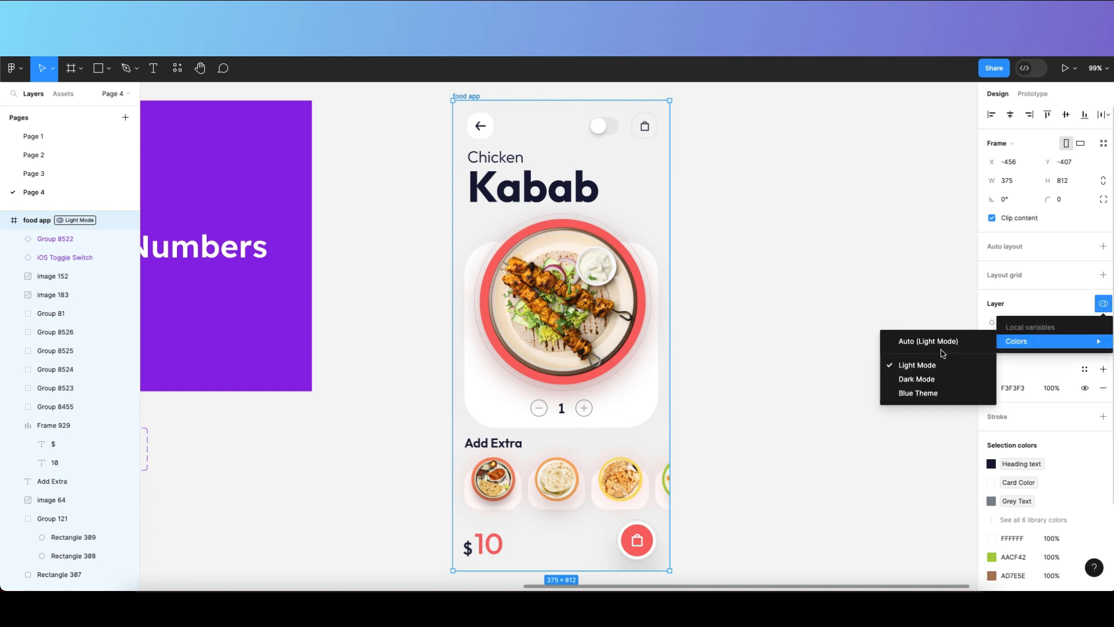
click(931, 381)
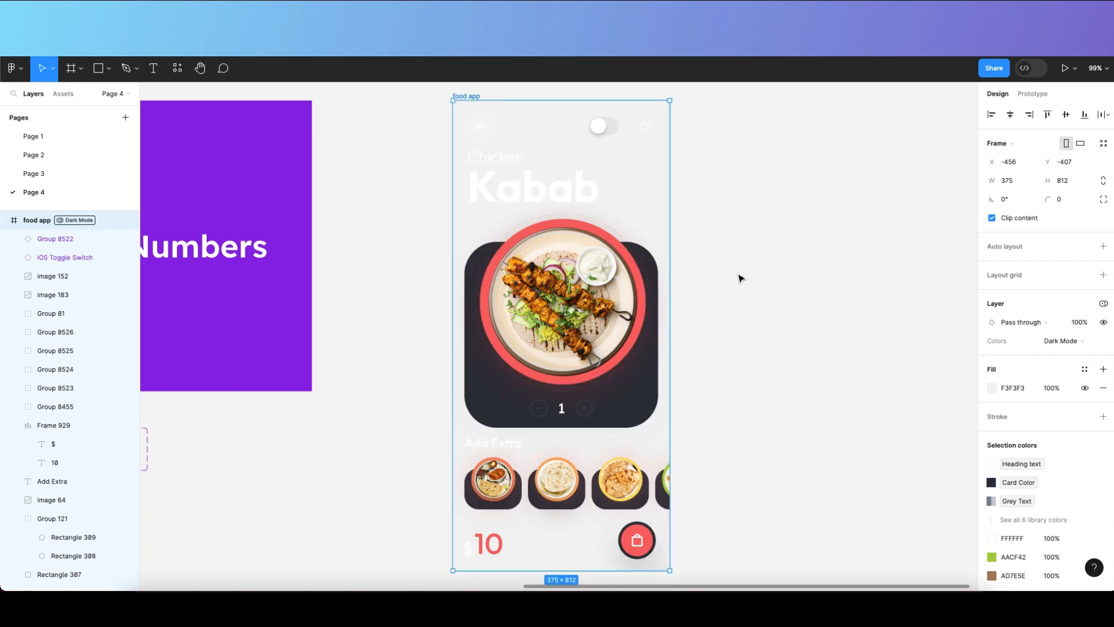
key(ctrl+z)
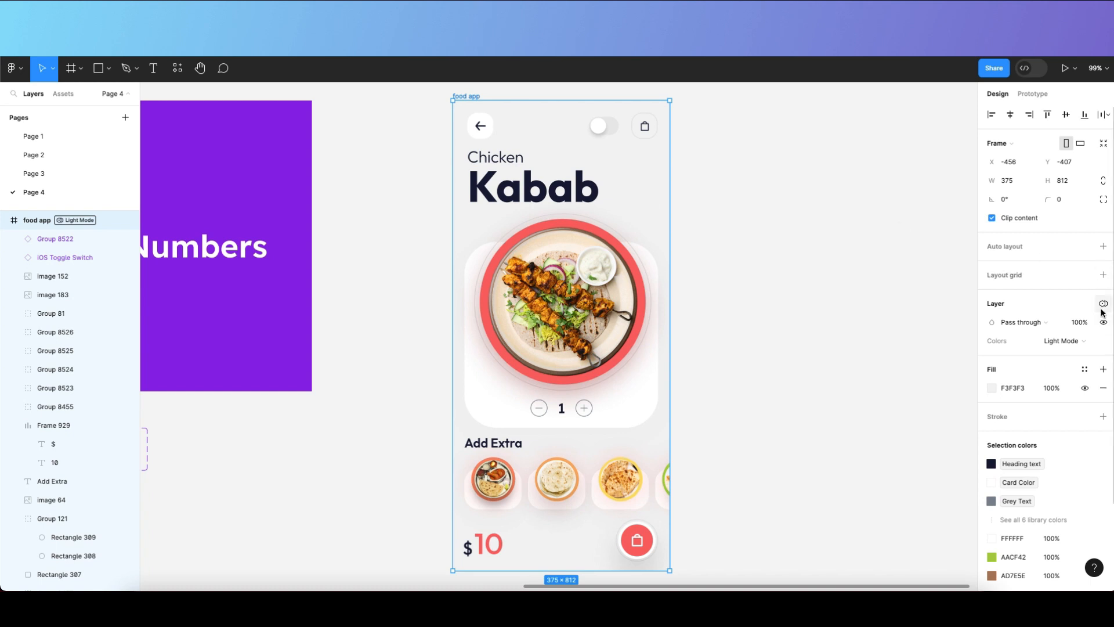
Undo the addition of the Blue Theme mode in the Colors collection and close the variables window.
click(861, 203)
click(1103, 167)
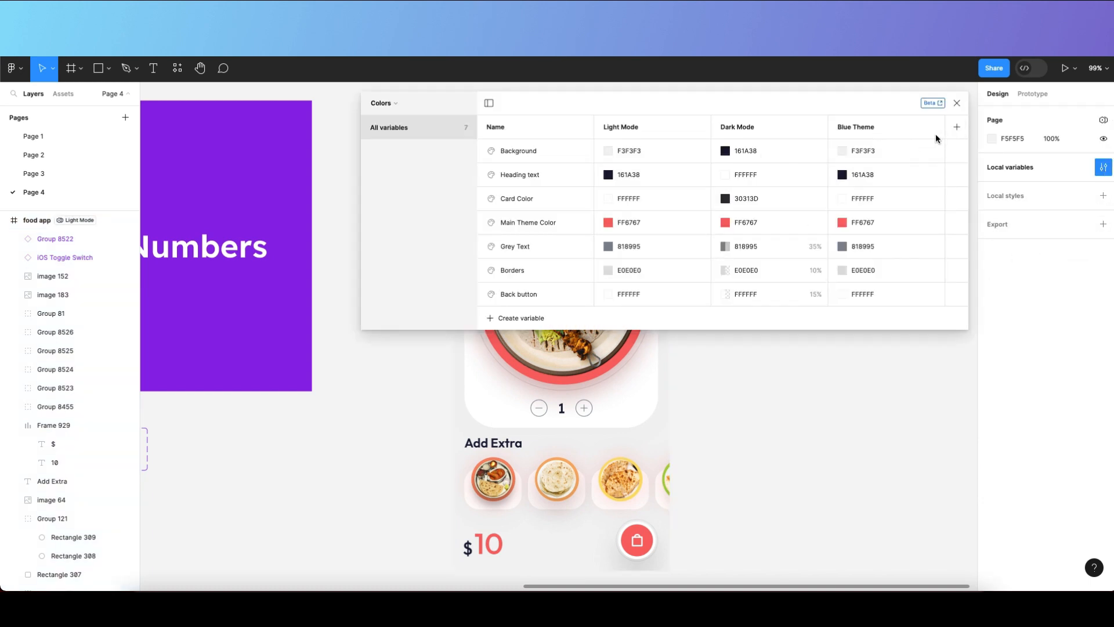
key(super+z)
key(super+z)
key(super+z)
key(super+z)
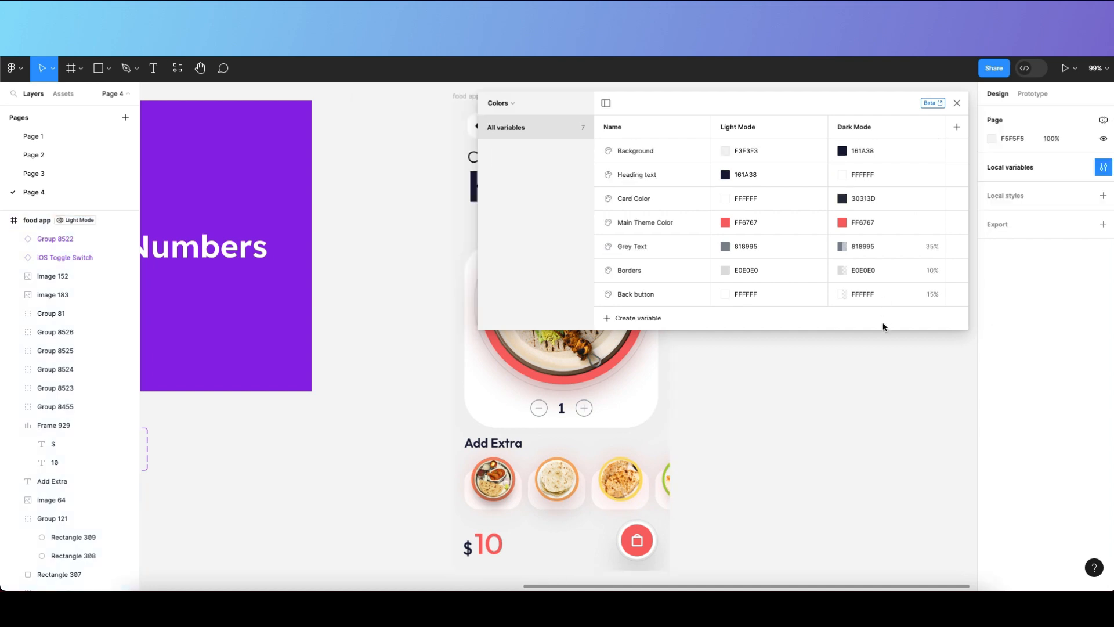
click(956, 103)
Try the food app frame in Dark Mode once more, undo the switch and deselect the frame.
click(639, 206)
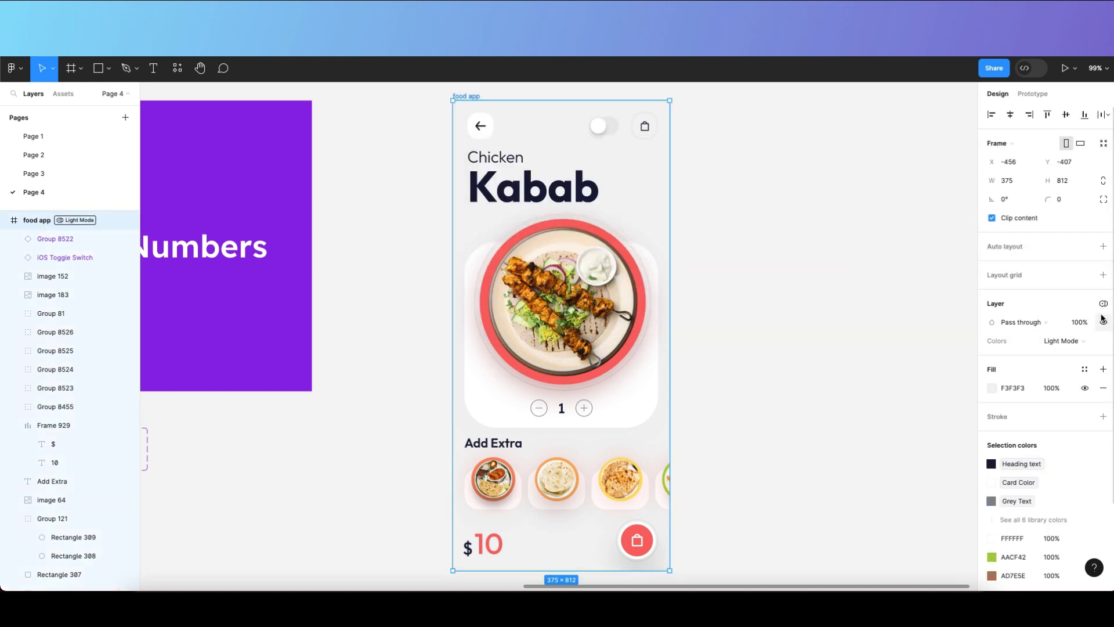
click(1102, 318)
click(921, 378)
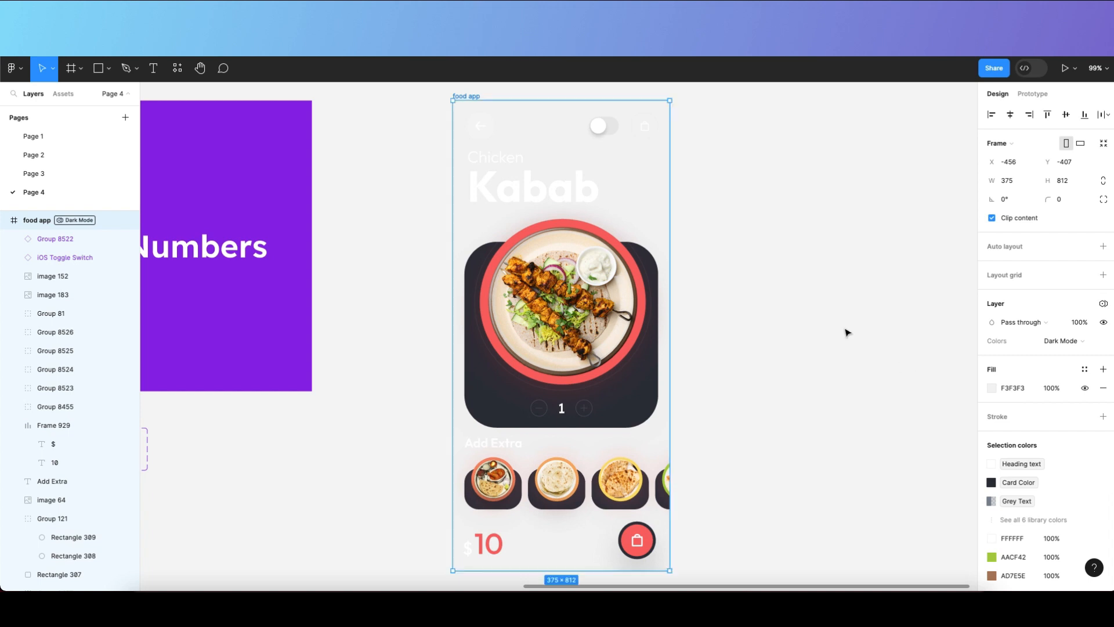
key(super+z)
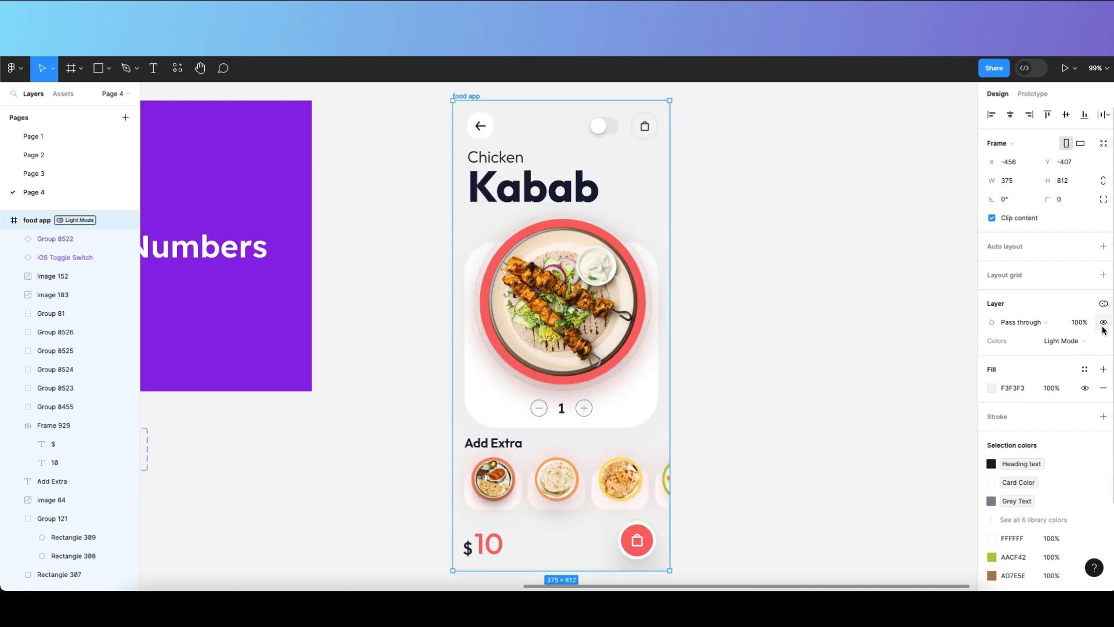
key(Escape)
Open Page 3 and switch its food app frame's Colors mode to Dark Mode.
click(33, 174)
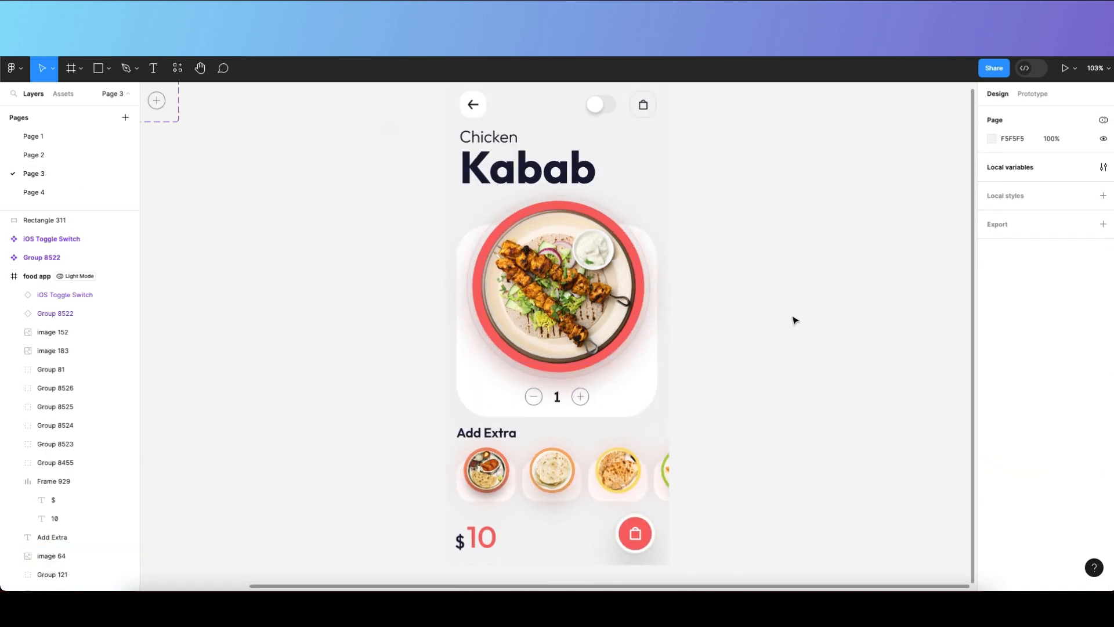
click(654, 221)
scroll(654, 221, up, 1)
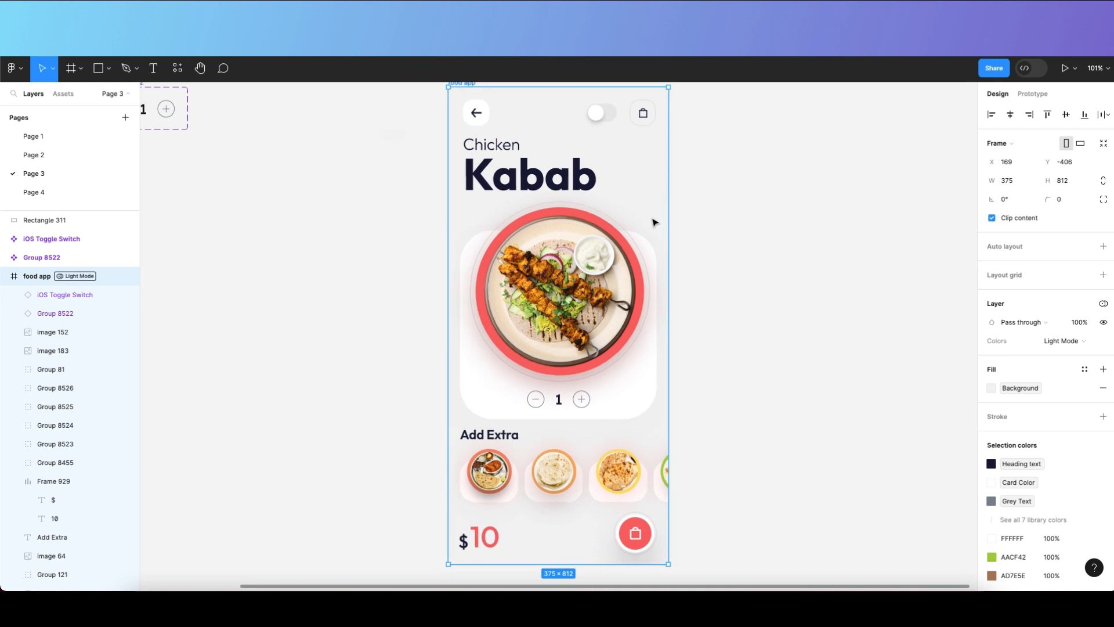
click(1101, 304)
click(925, 377)
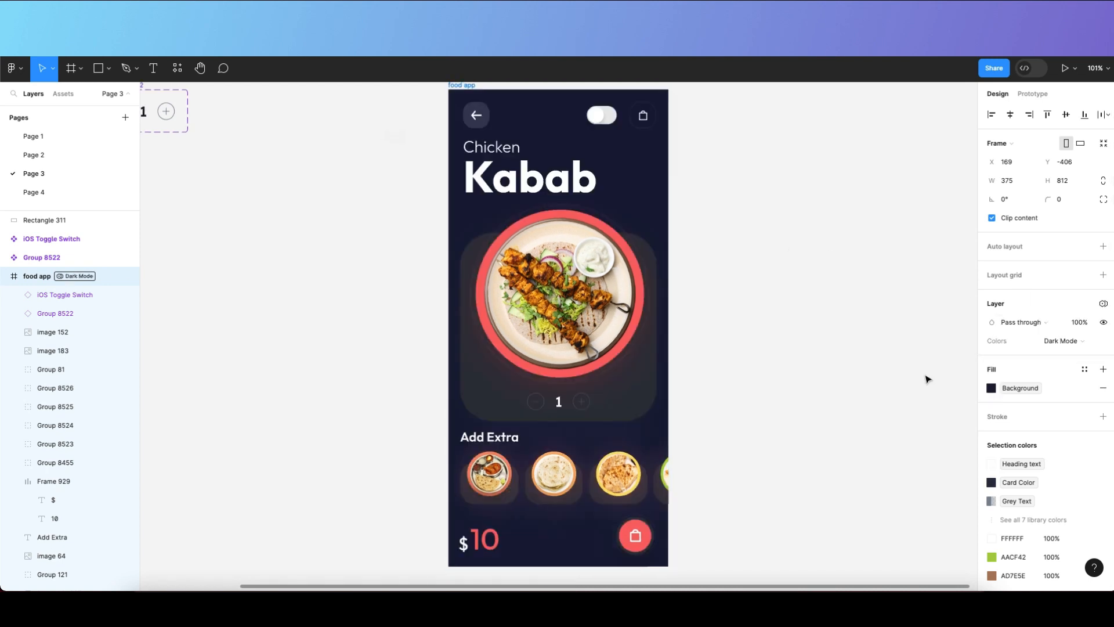
scroll(724, 314, up, 1)
click(743, 268)
click(648, 188)
click(757, 252)
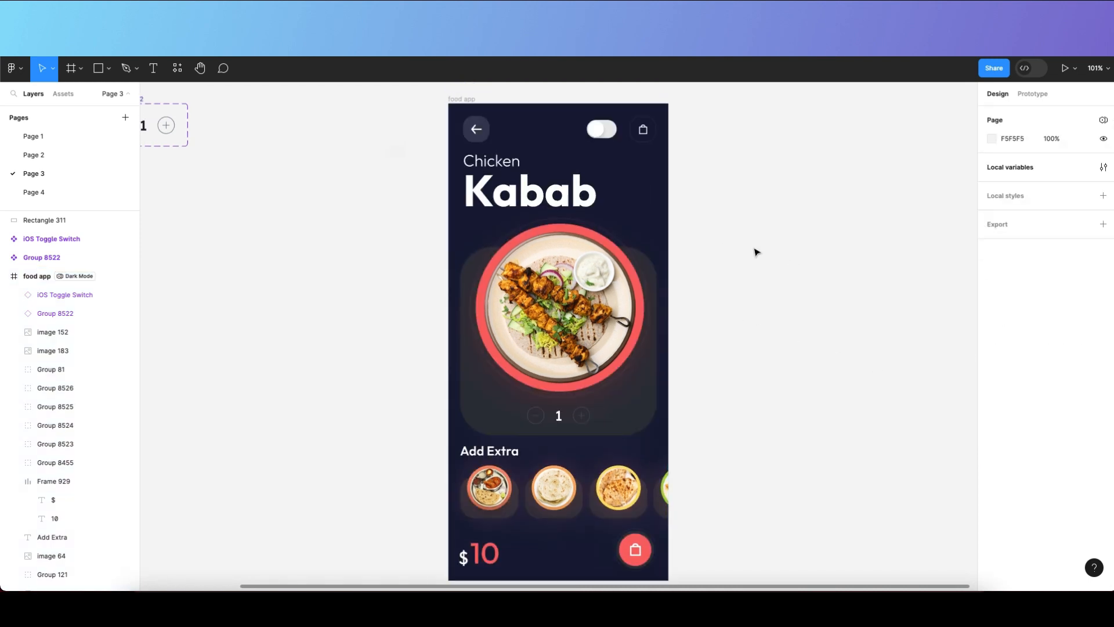
Review the Page 3 food app frame's Colors mode options and choose Auto (Light Mode).
scroll(639, 201, down, 1)
click(637, 200)
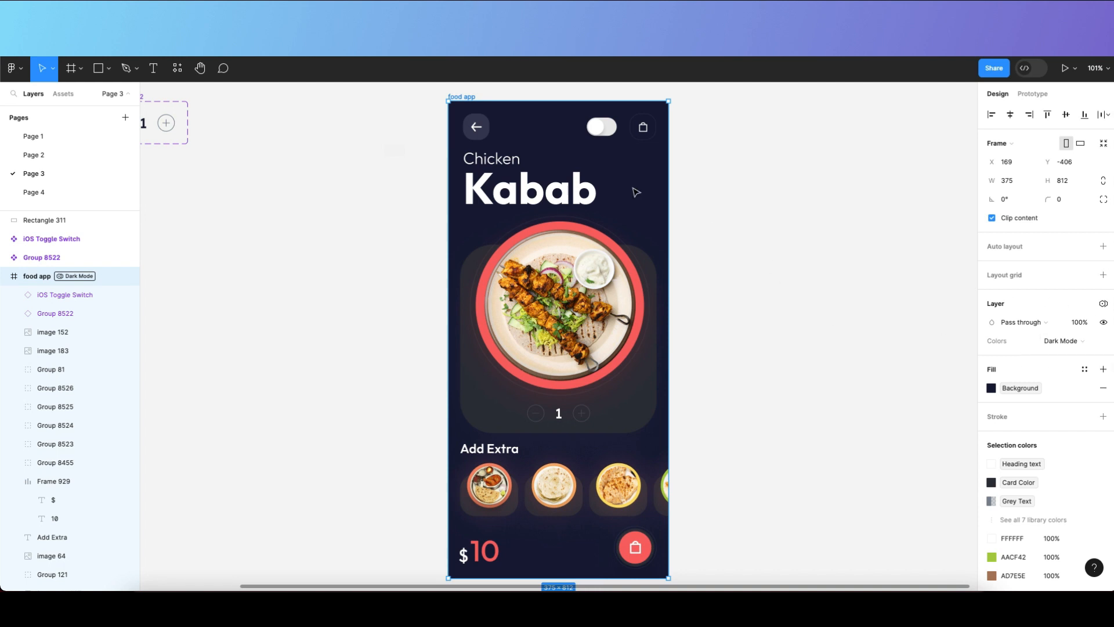
click(851, 182)
click(634, 181)
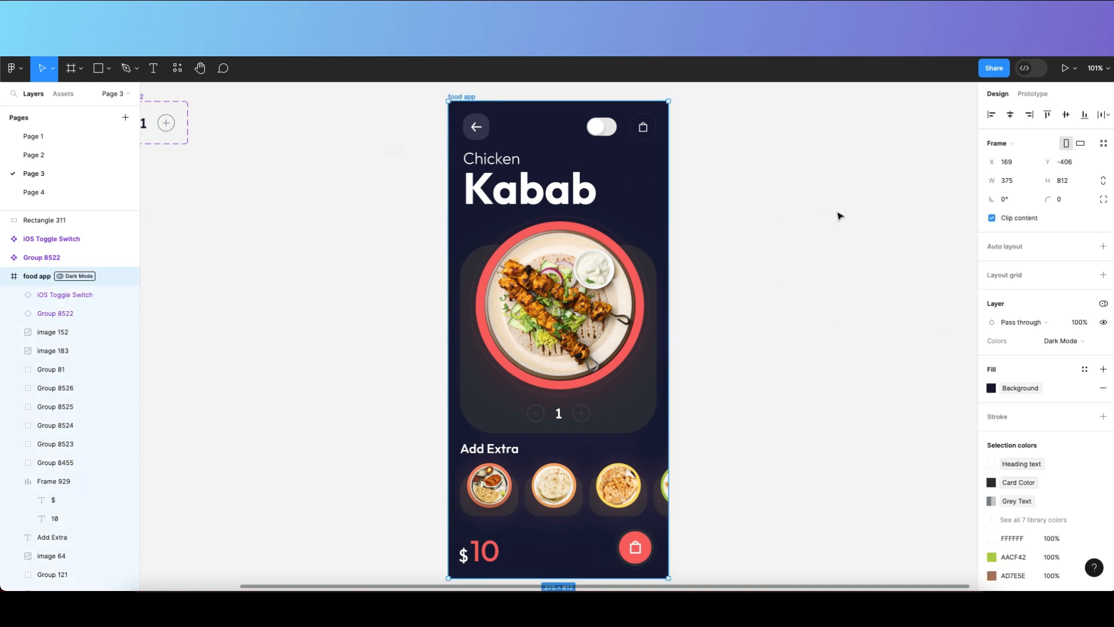
click(1103, 303)
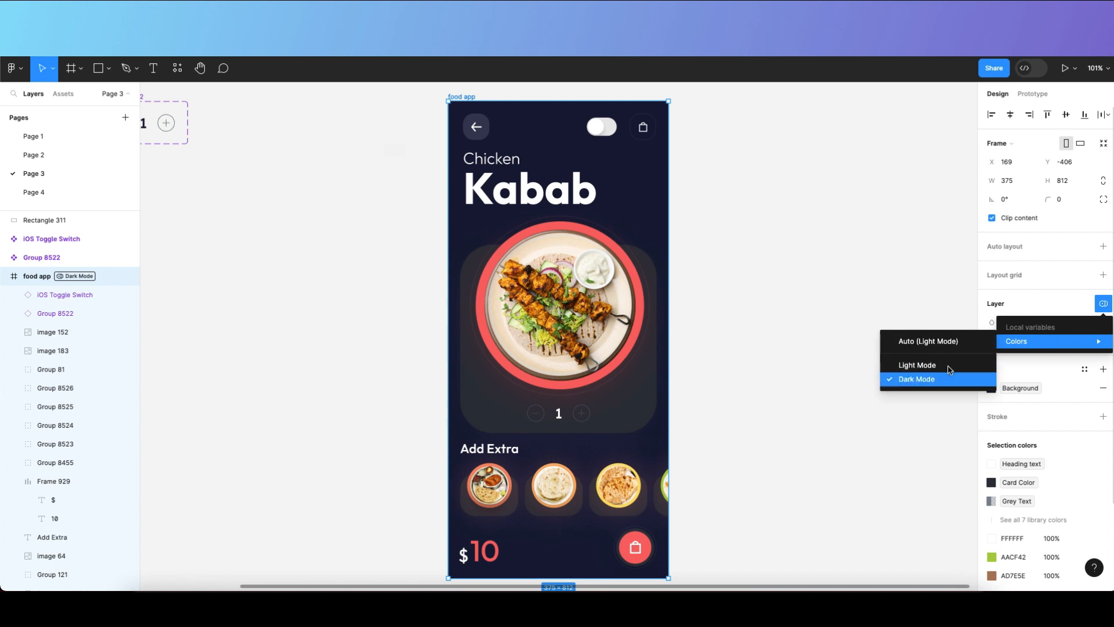
click(941, 343)
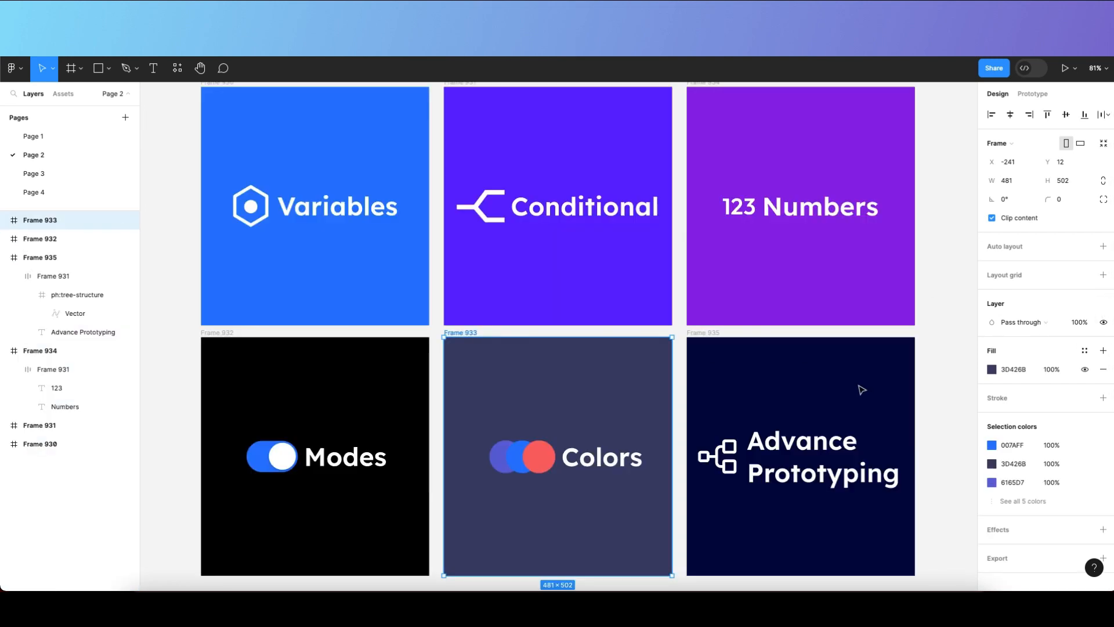
Return to Page 3 and open a prototype preview of its food app frame.
click(530, 381)
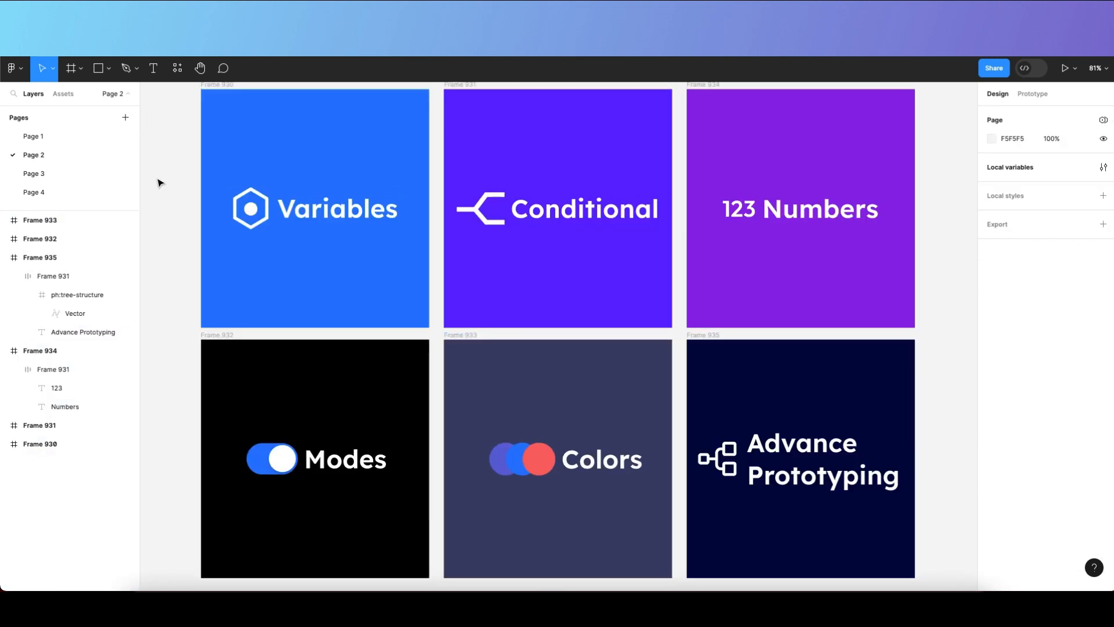
click(85, 171)
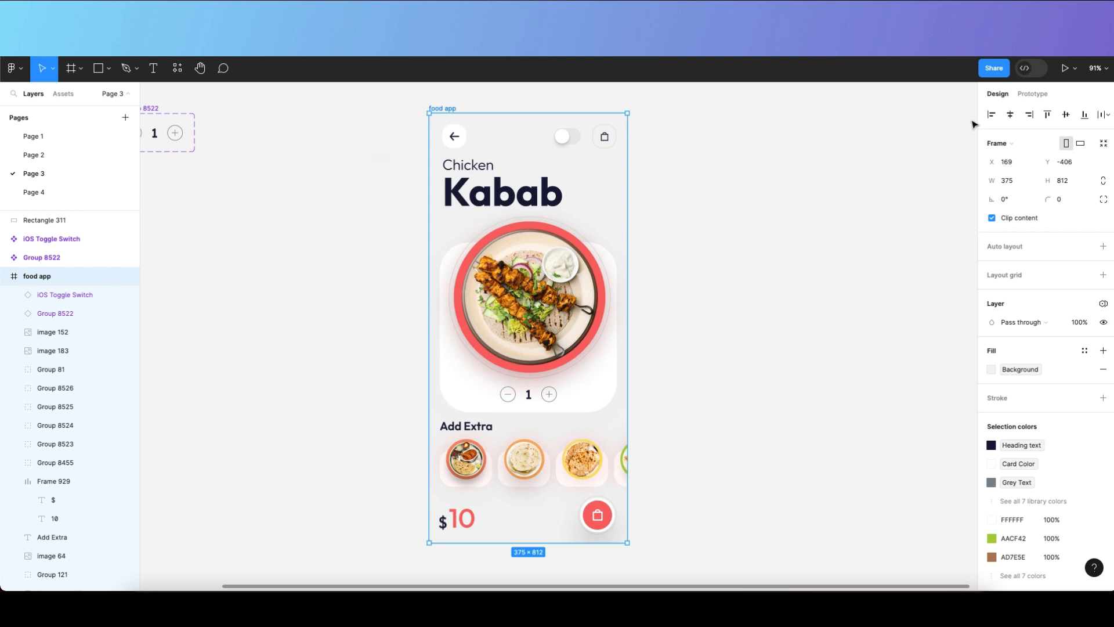
key(shift+space)
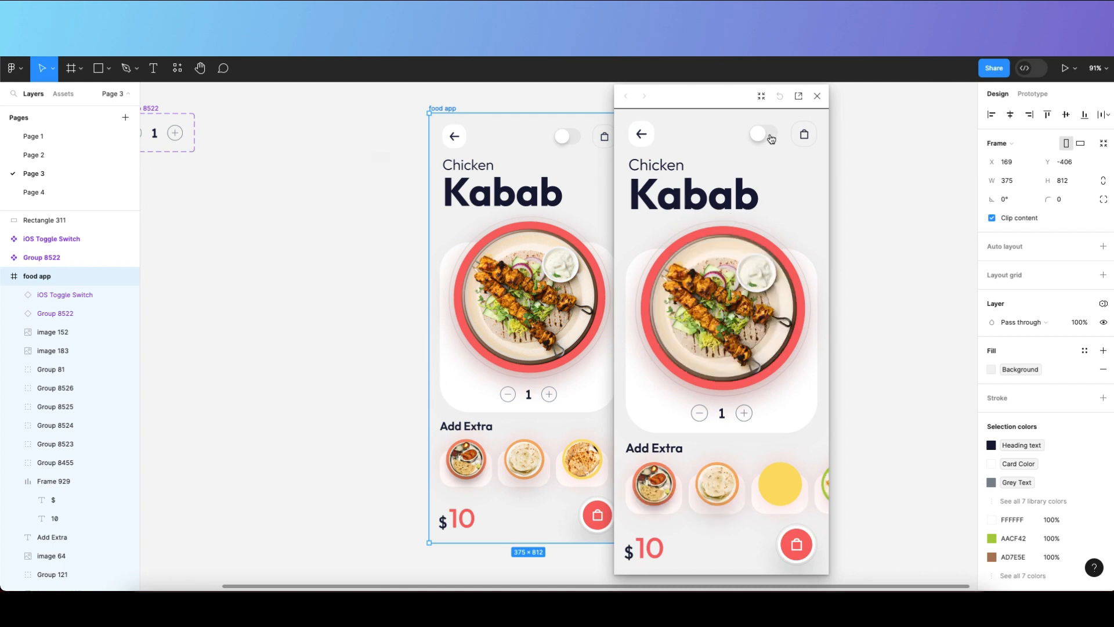
Test the light/dark toggle switch repeatedly in the food app preview, then close the preview.
click(770, 137)
click(770, 137)
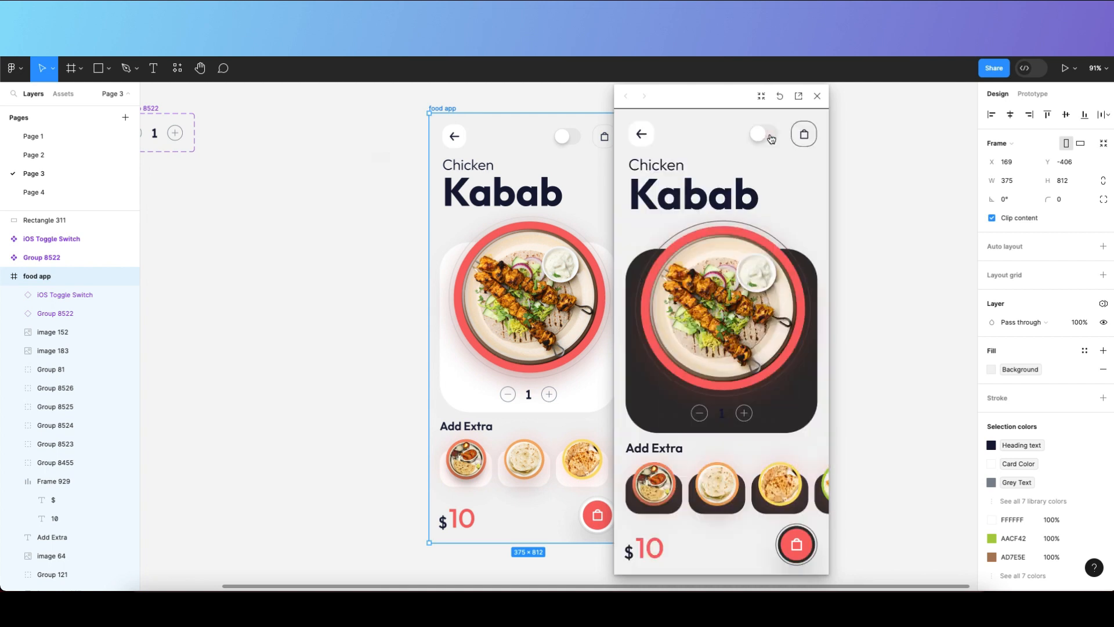
click(769, 137)
click(769, 136)
click(769, 137)
click(769, 137)
click(771, 138)
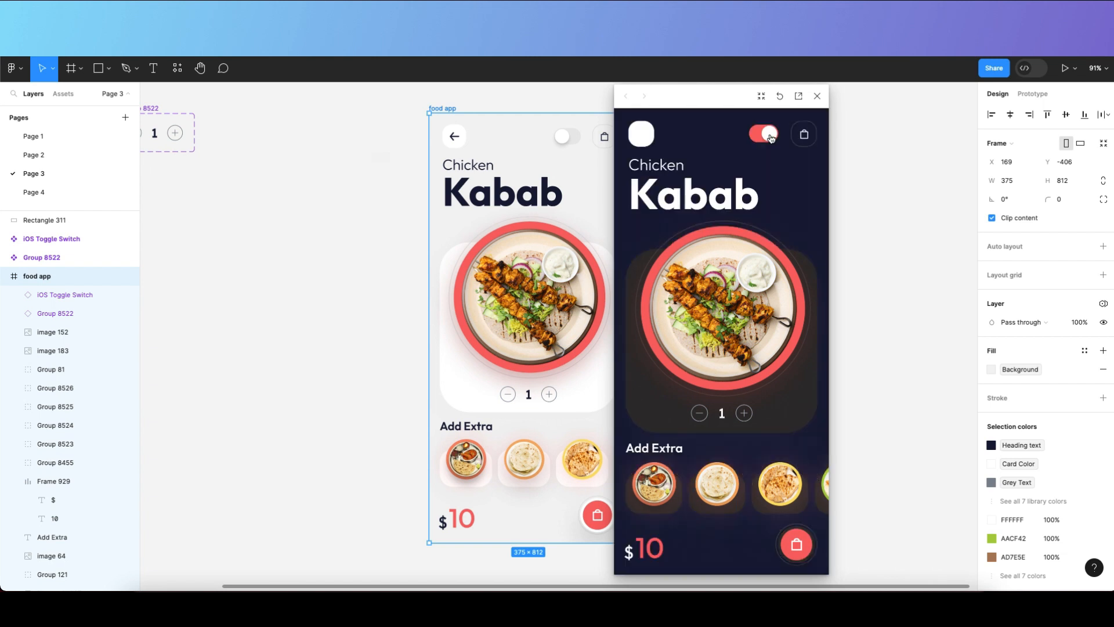
click(818, 97)
Select the off-state variant Frame 1 of the iOS Toggle Switch component and show its prototype settings.
scroll(368, 276, left, 5)
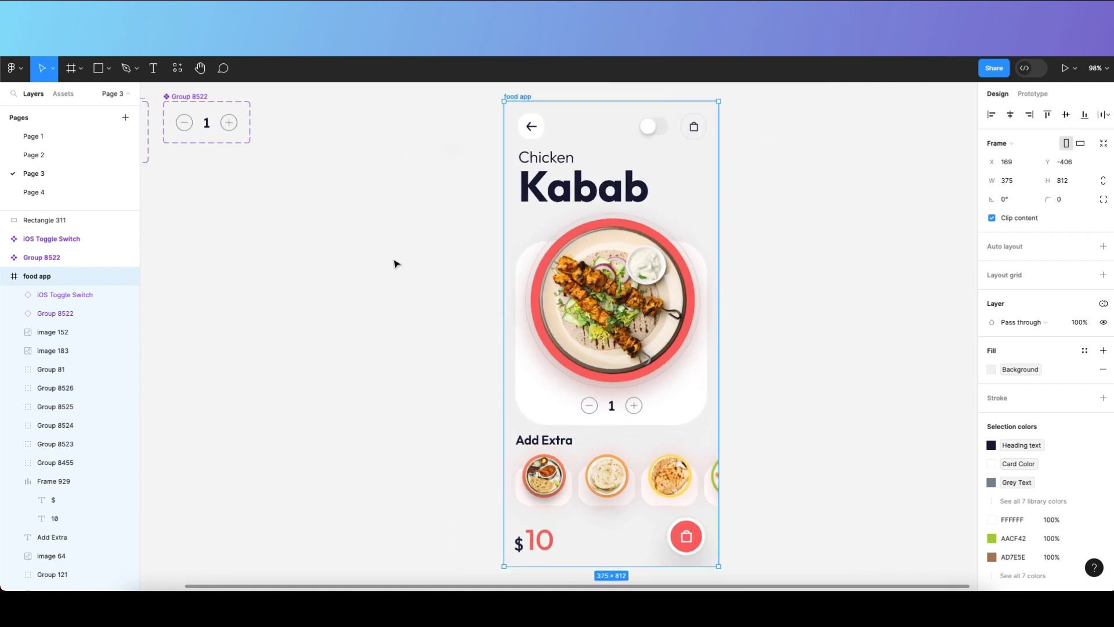
scroll(394, 264, left, 2)
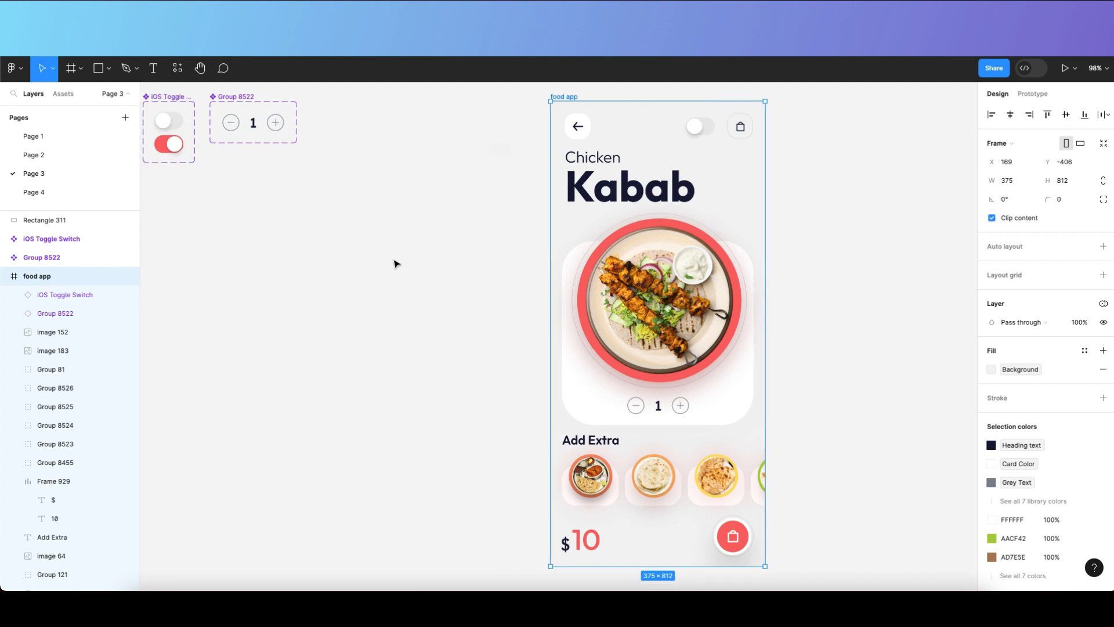
scroll(421, 223, left, 3)
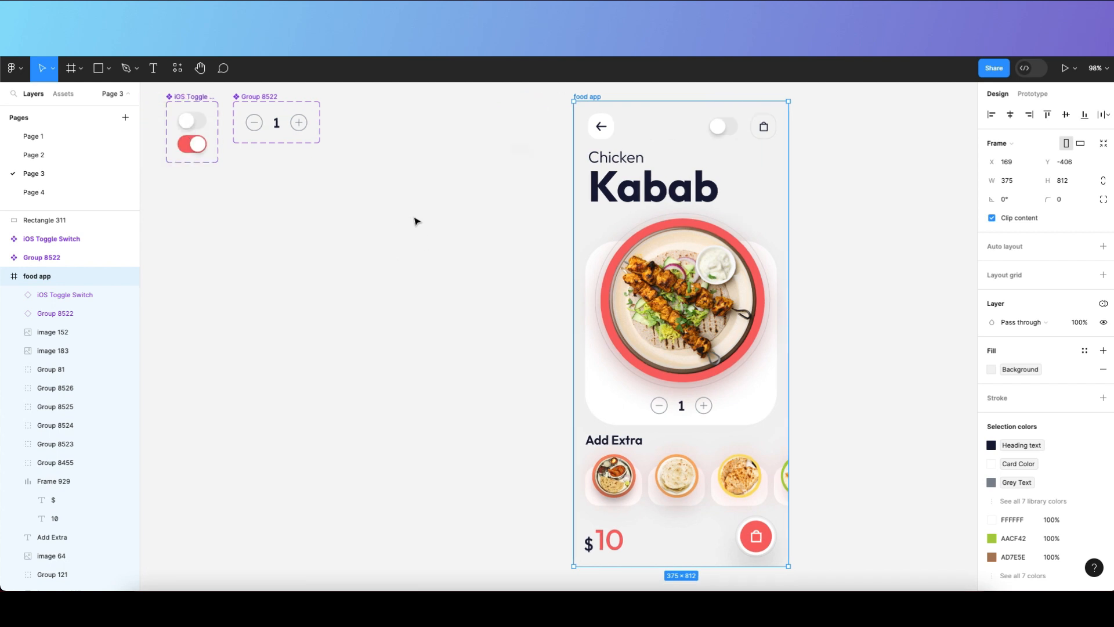
scroll(450, 195, up, 1)
click(449, 194)
scroll(220, 122, up, 5)
click(281, 172)
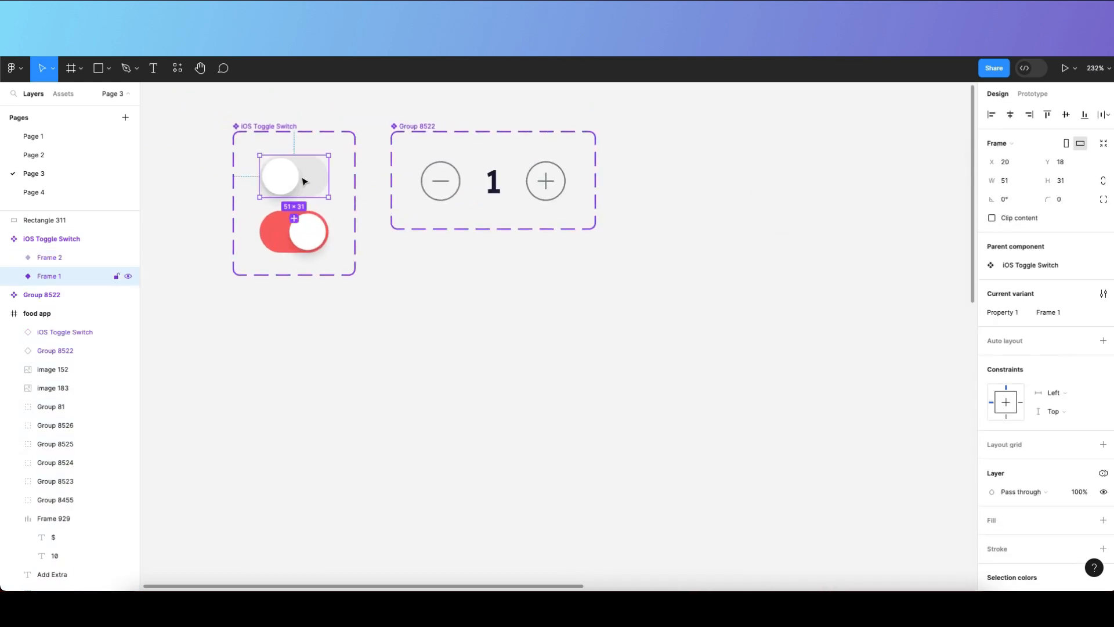
click(1027, 99)
Review the On click interactions between the toggle's two variants, including their Set variable actions, and deselect the component.
scroll(261, 200, up, 8)
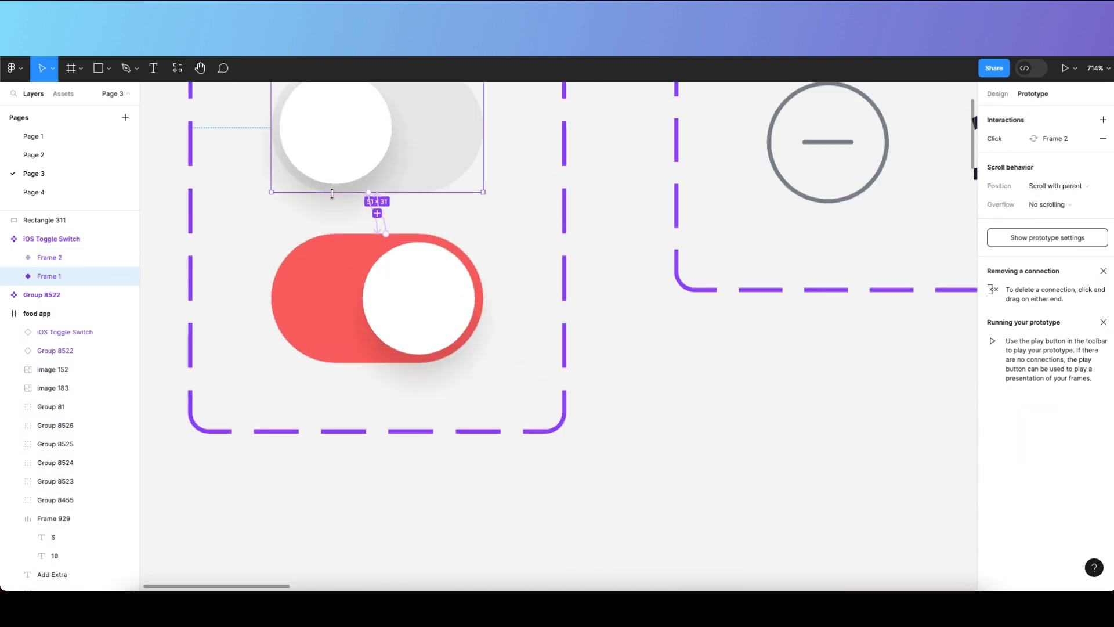
drag(402, 247, 392, 193)
scroll(395, 525, down, 1)
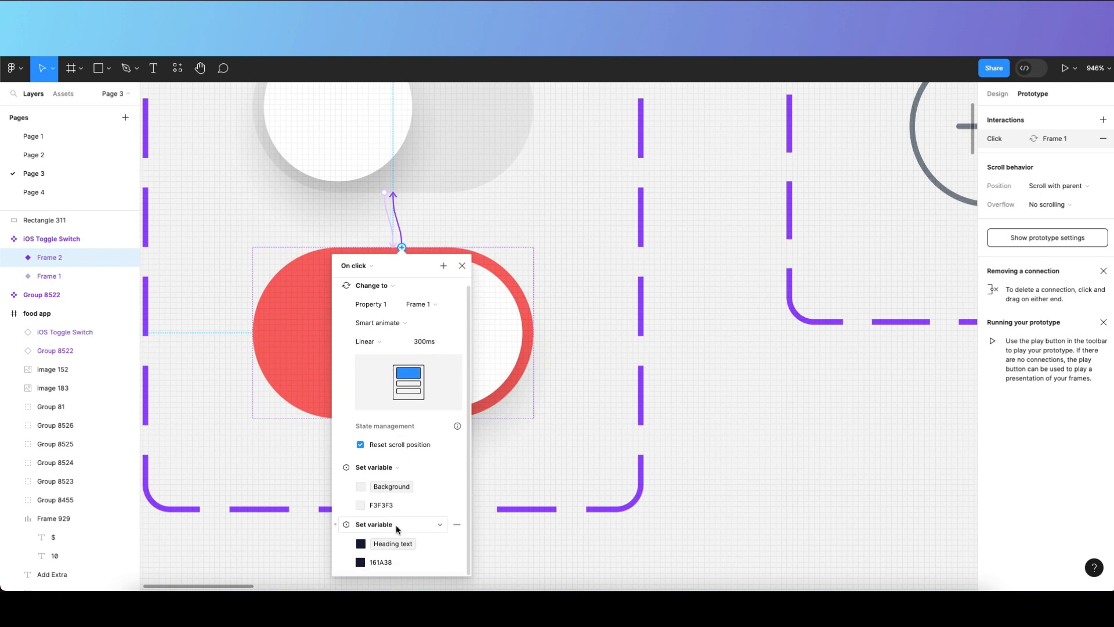
click(462, 265)
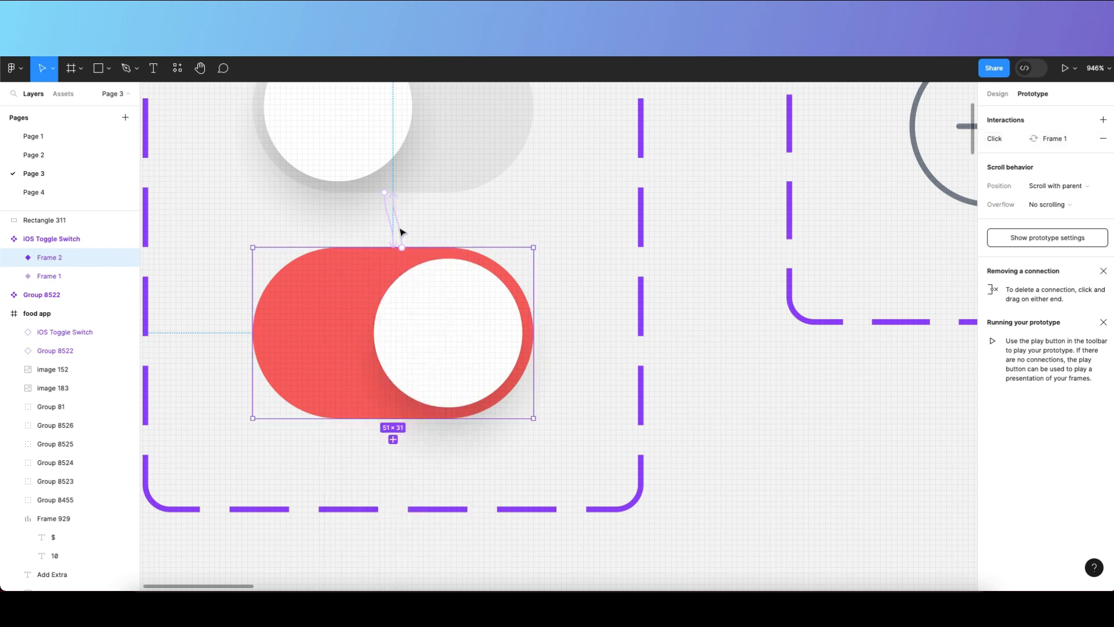
click(393, 233)
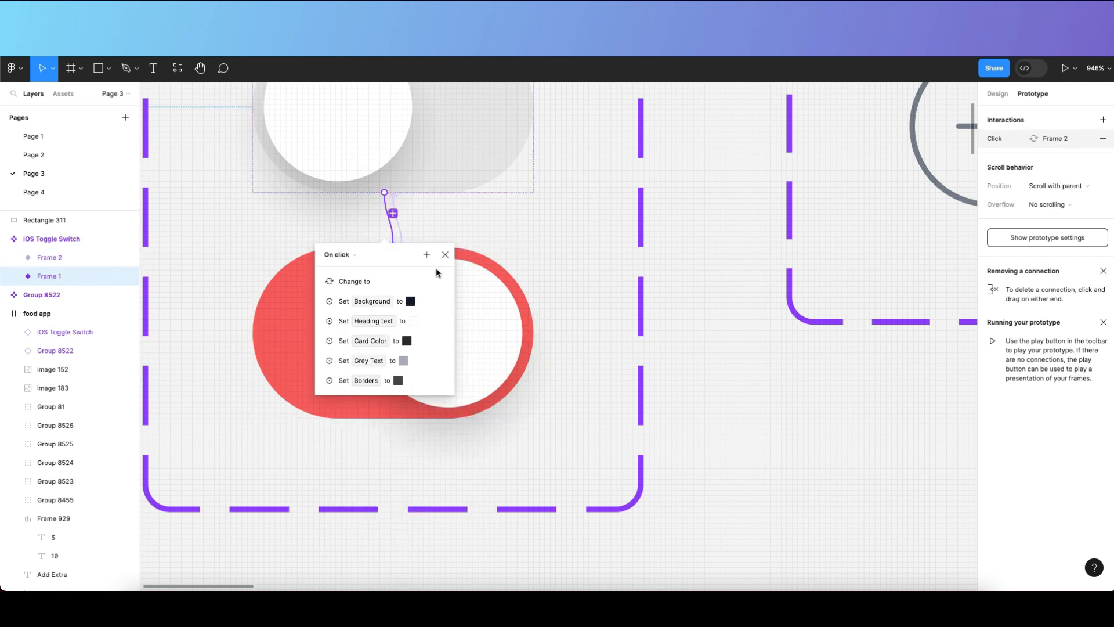
click(446, 255)
scroll(447, 257, down, 10)
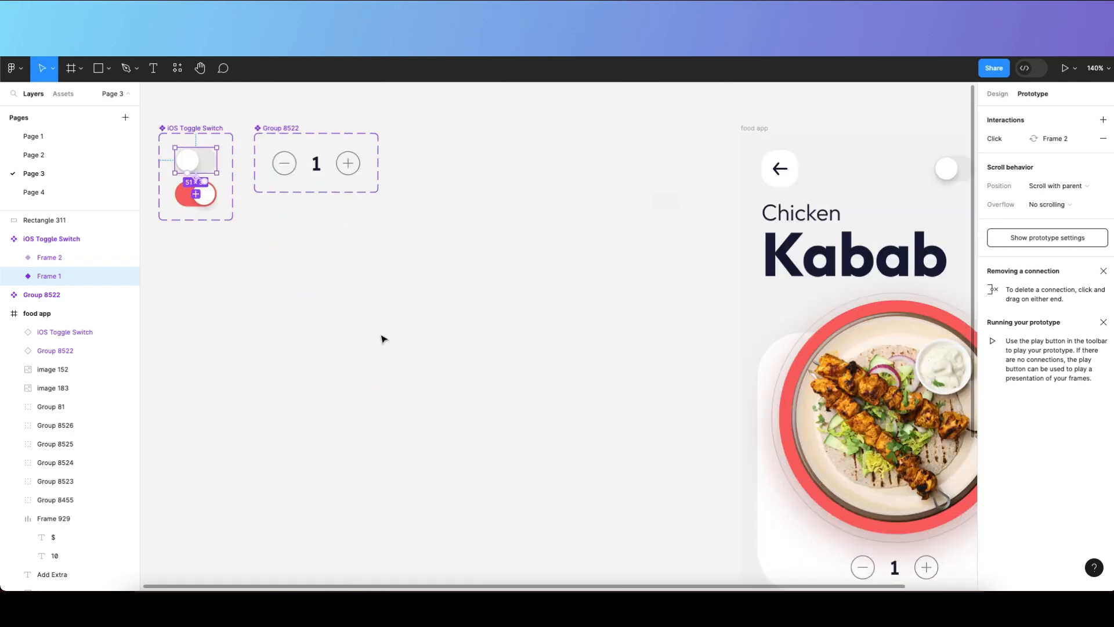
scroll(313, 298, down, 5)
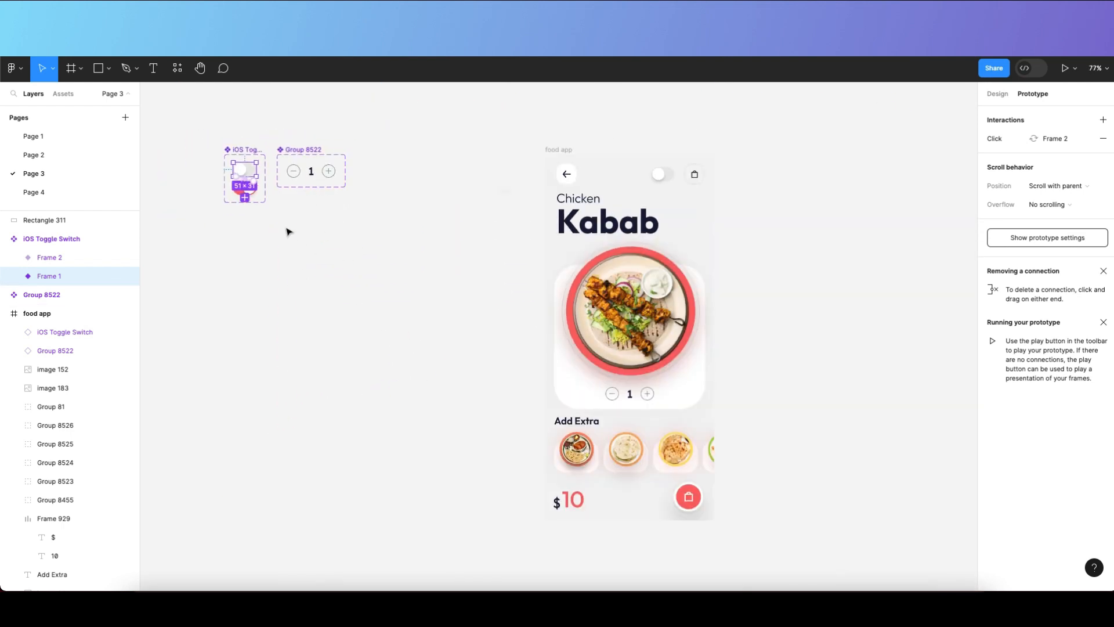
click(443, 230)
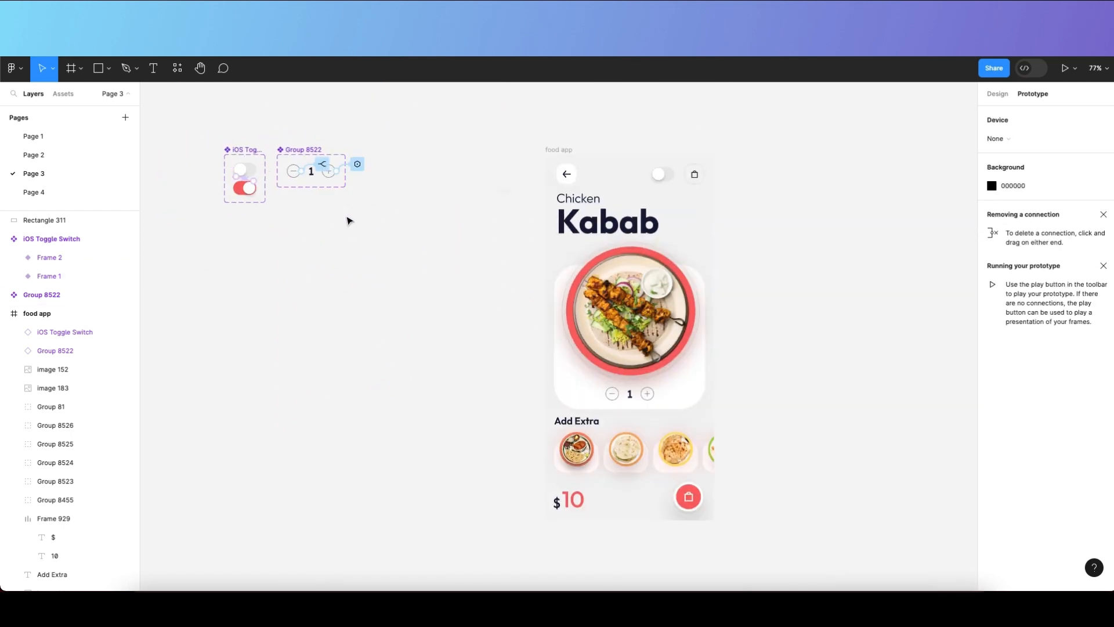
Move the iOS Toggle Switch and Group 8522 components together closer to the food app frame and deselect them.
scroll(418, 187, up, 1)
scroll(574, 130, right, 2)
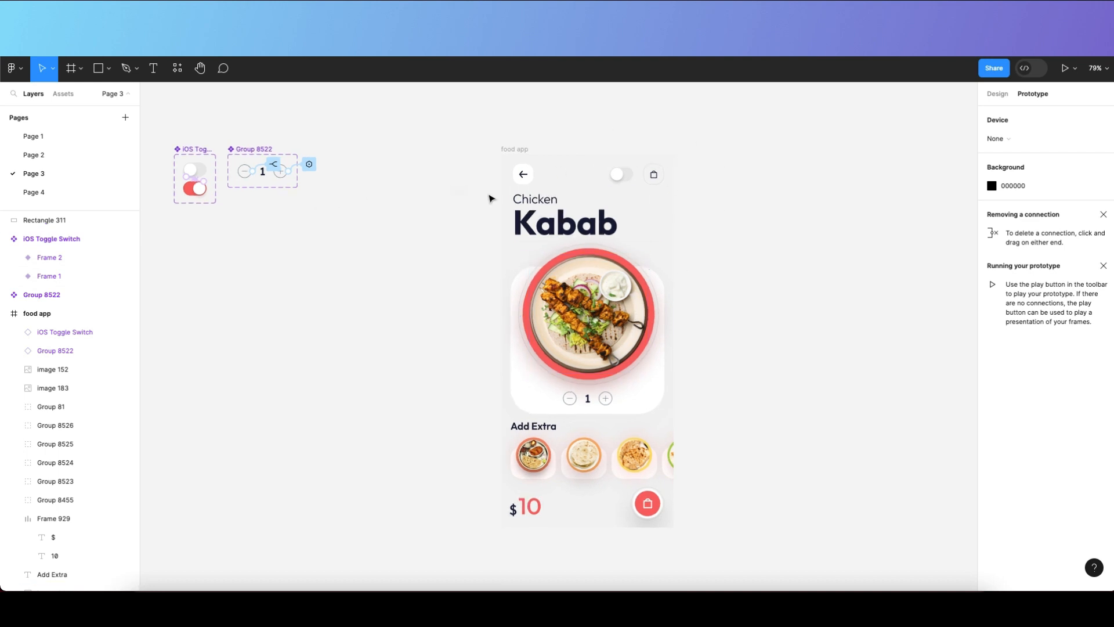
click(517, 152)
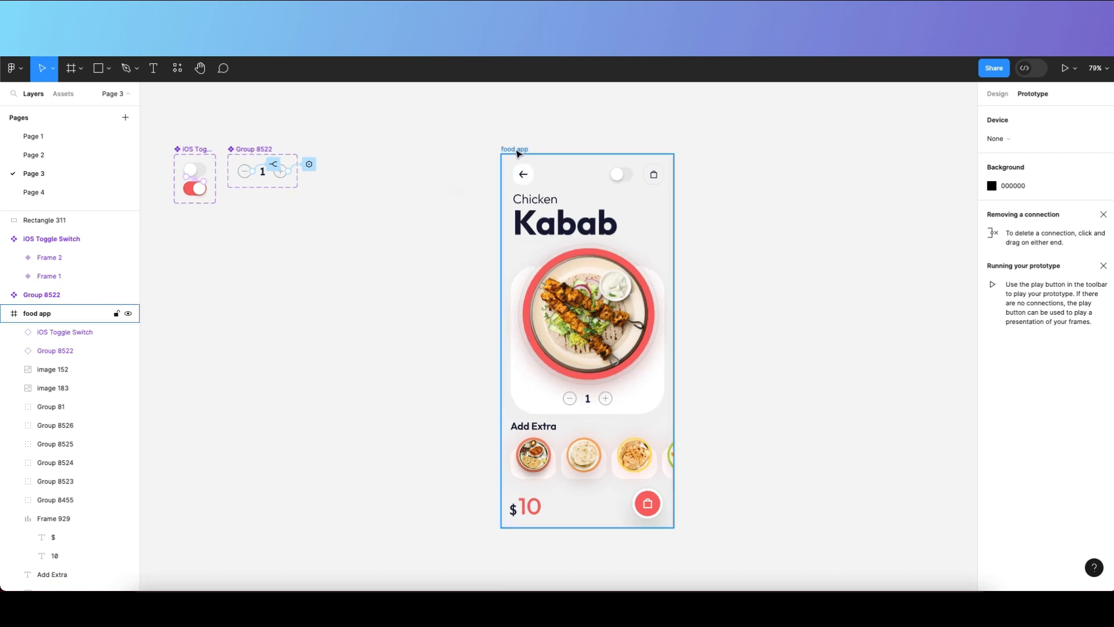
click(341, 132)
drag(173, 133, 311, 206)
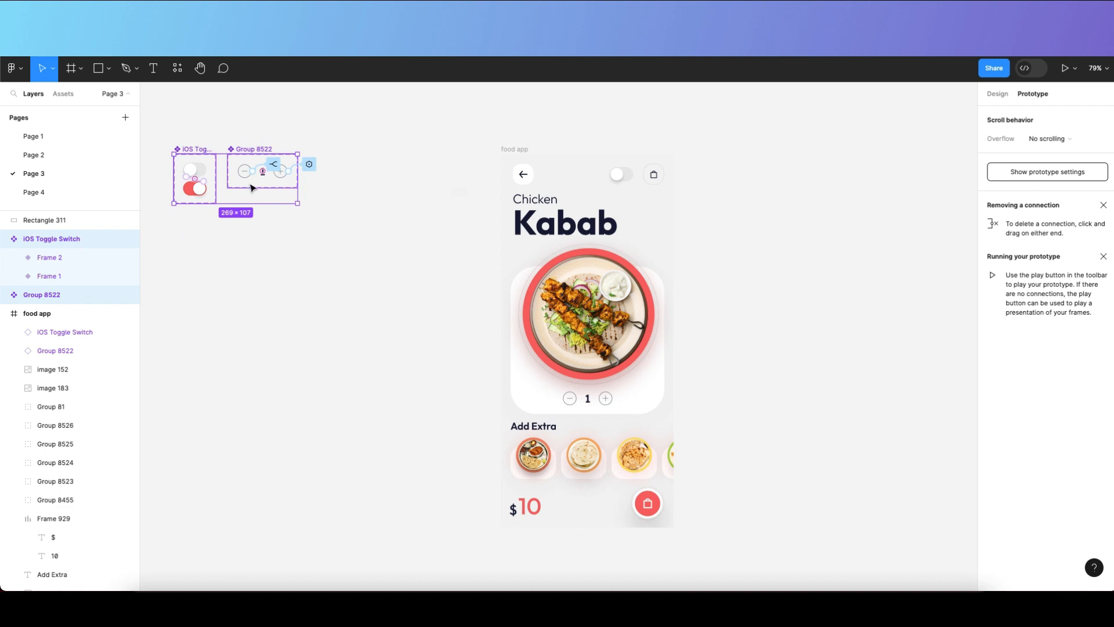
drag(253, 188, 363, 186)
click(450, 132)
Move the food app frame up and closer to the two components, then deselect it.
scroll(403, 178, up, 2)
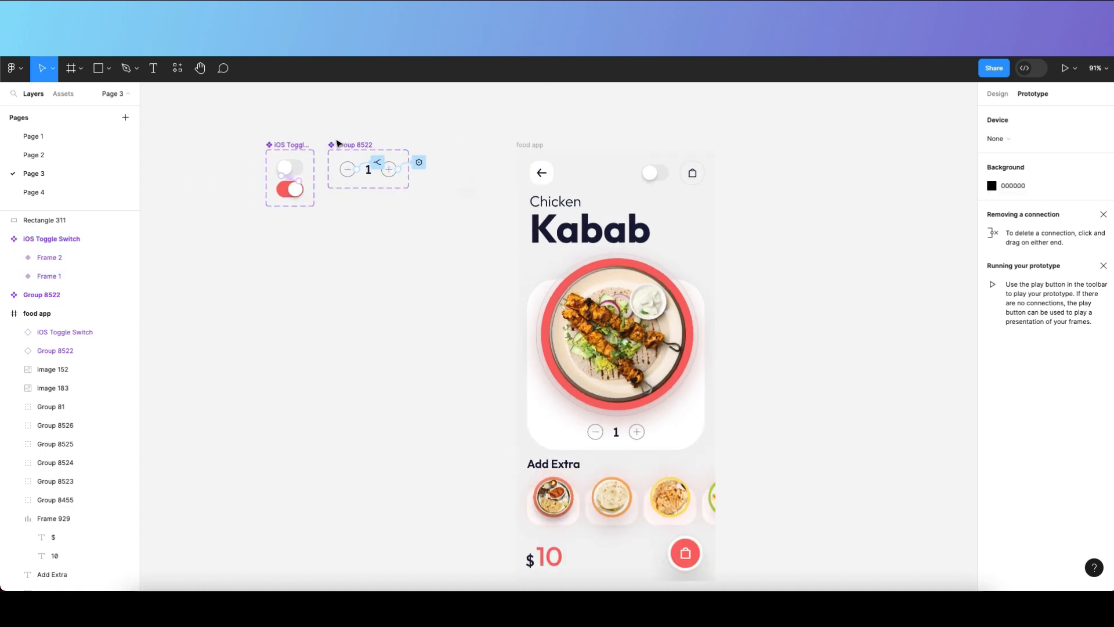
click(582, 159)
drag(587, 187, 527, 163)
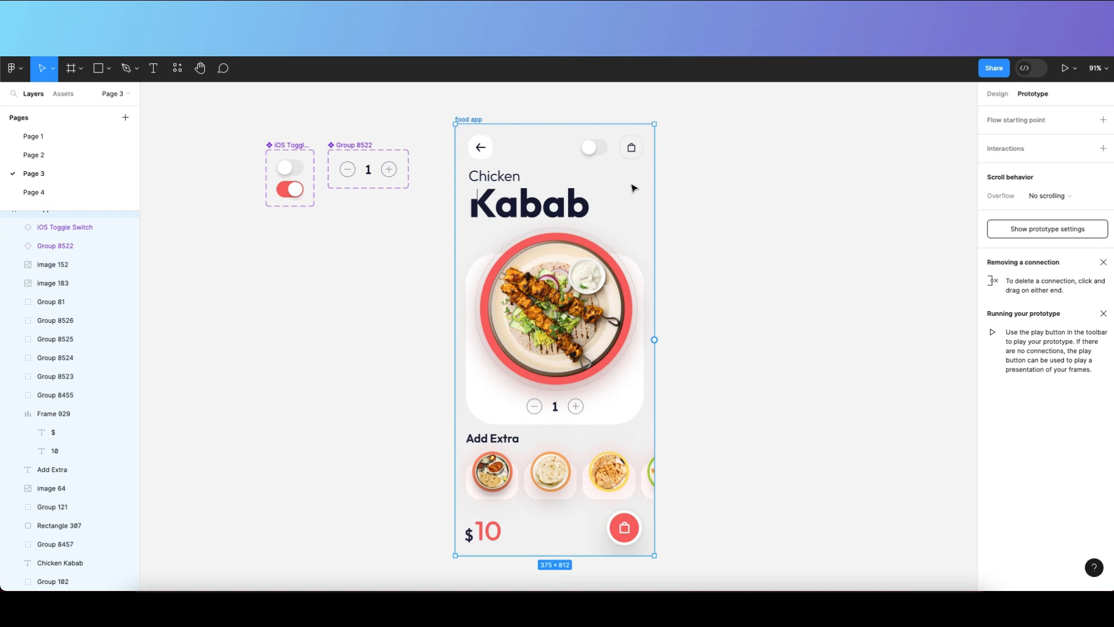
click(435, 229)
scroll(435, 229, up, 1)
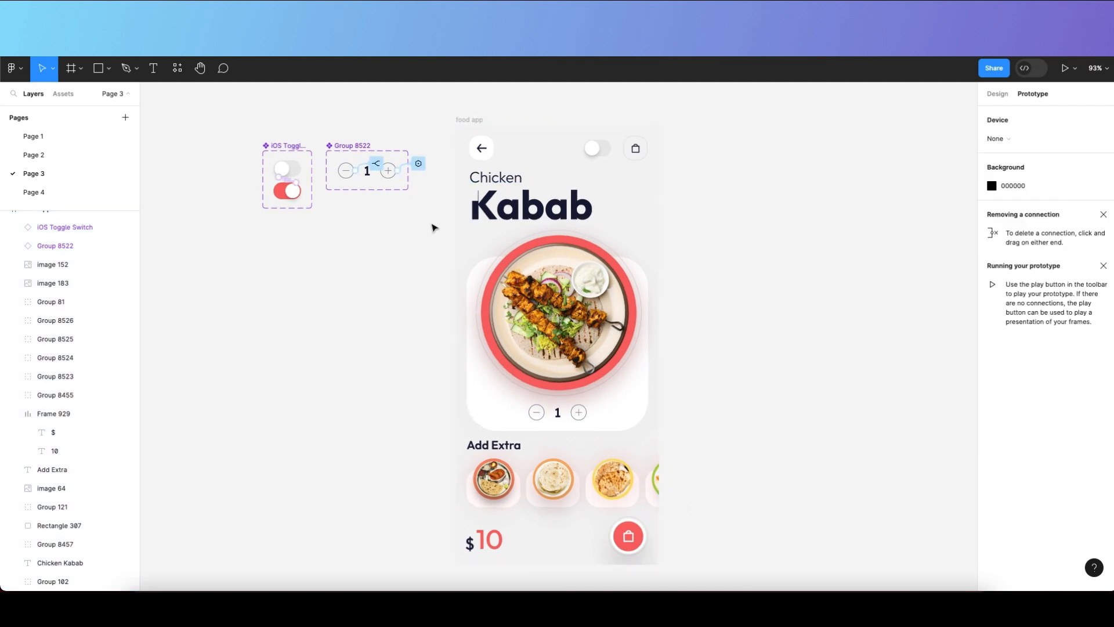